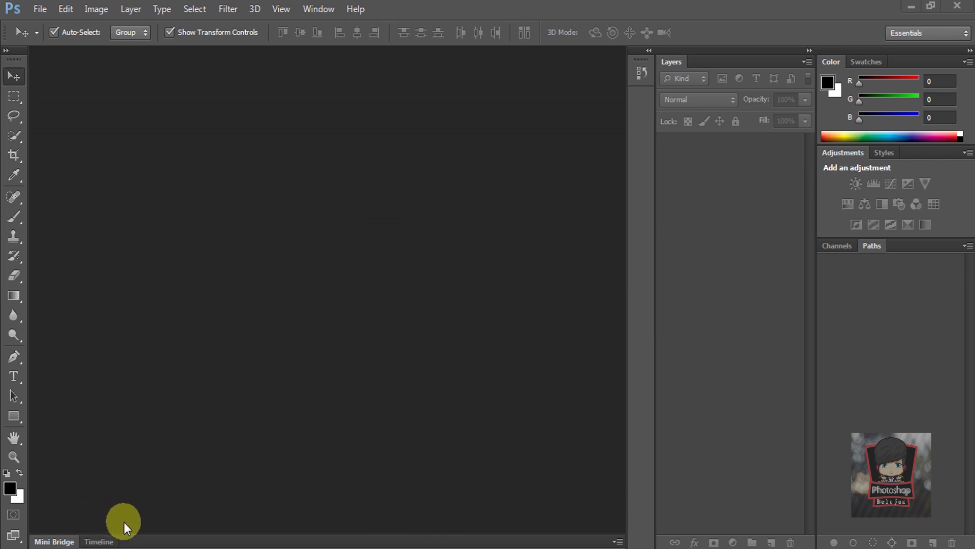
Open the ledge_02_by_dappledstock.jpg photo
left_click(39, 14)
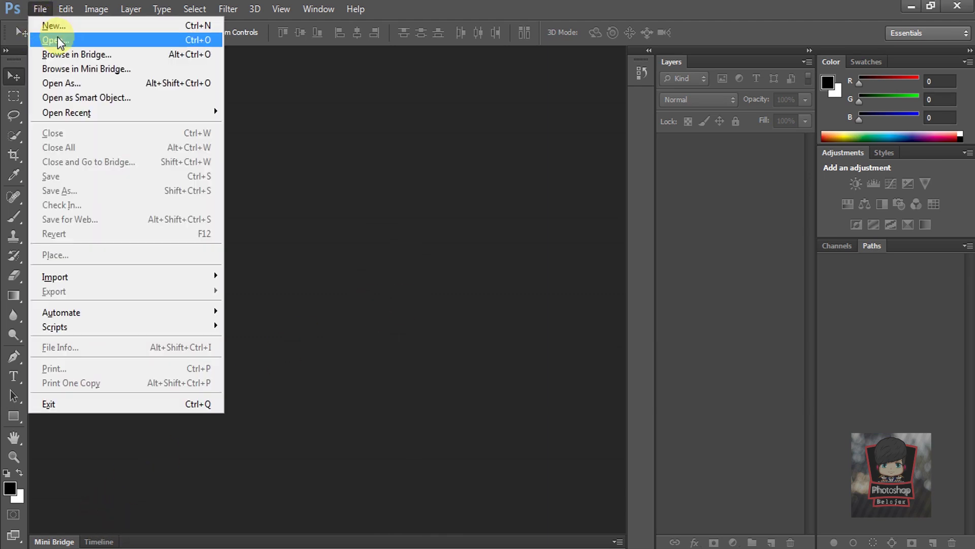
left_click(55, 38)
left_click(404, 231)
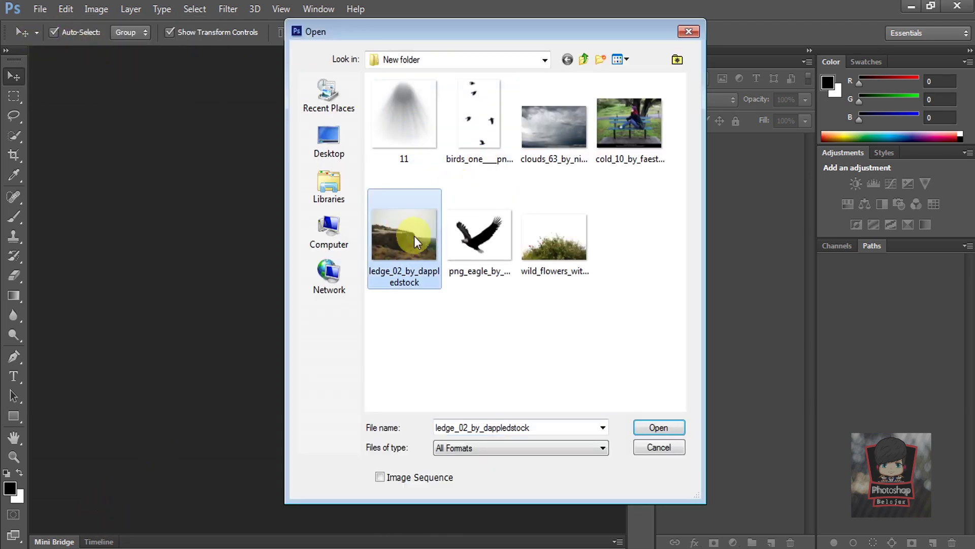
left_click(659, 427)
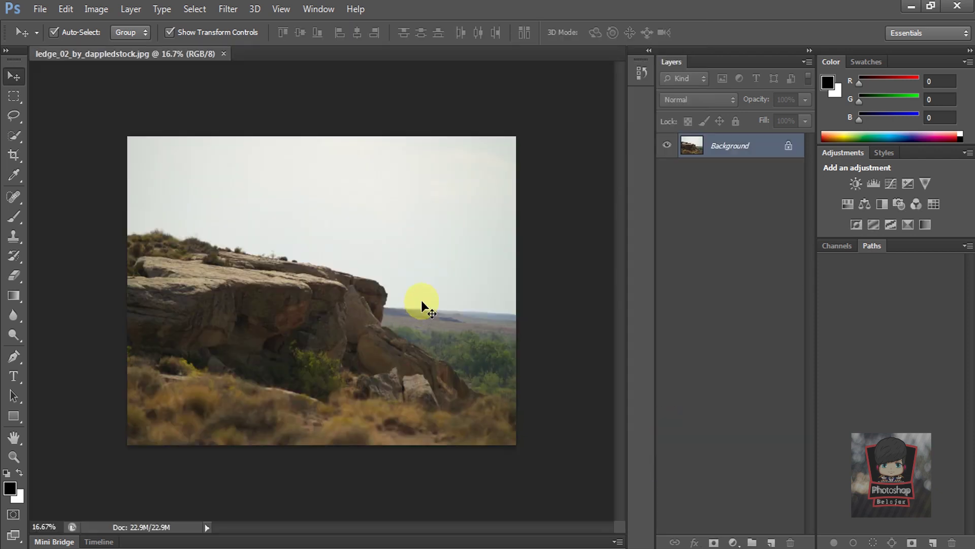
Select the pale sky above the ridge, down to the lower-right edge, with Quick Selection
left_click(19, 143)
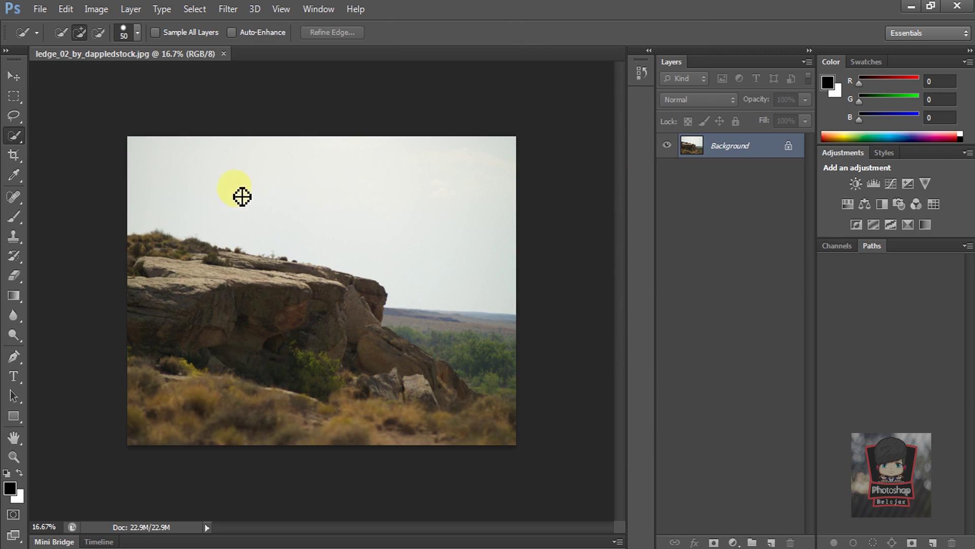
right_click(20, 136)
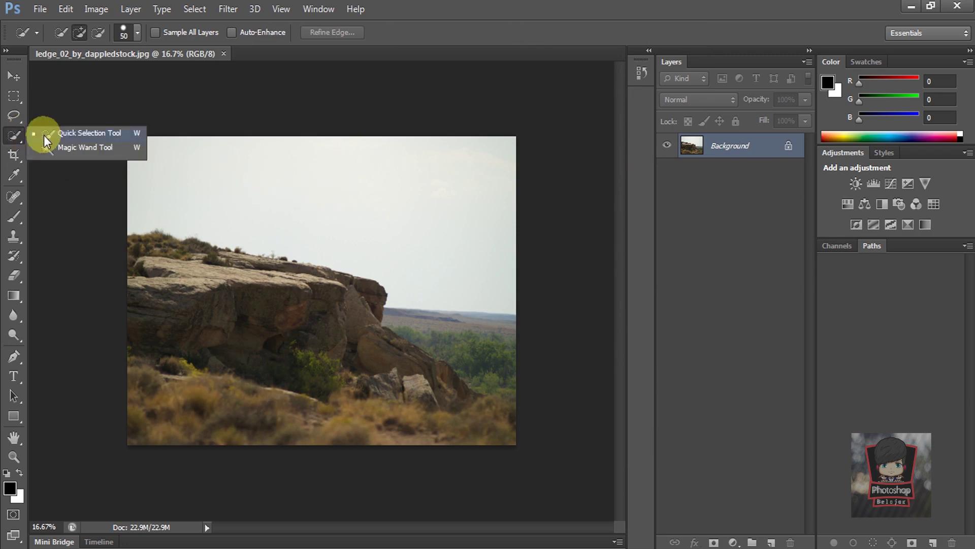
left_click(63, 135)
mouse_move(190, 167)
left_mouse_down()
mouse_move(498, 352)
mouse_move(507, 401)
left_mouse_up()
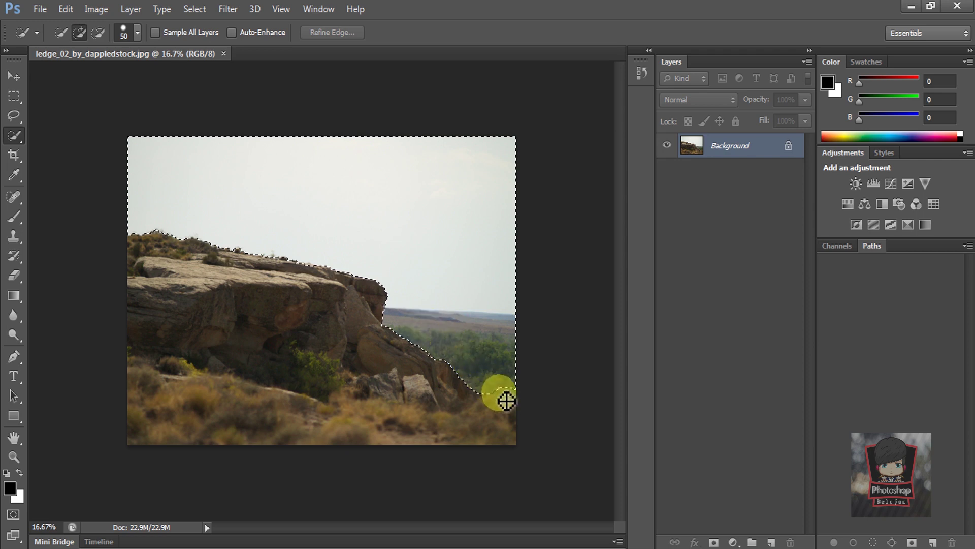
left_click_drag(534, 438, 562, 364)
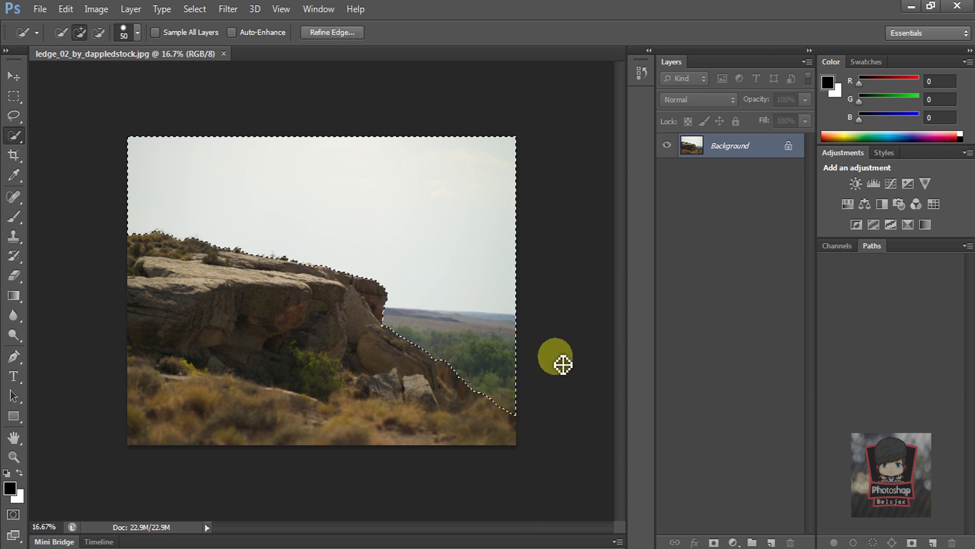
Unlock the Background as Layer 0, delete the selected sky, and deselect
double_click(778, 149)
left_click(607, 175)
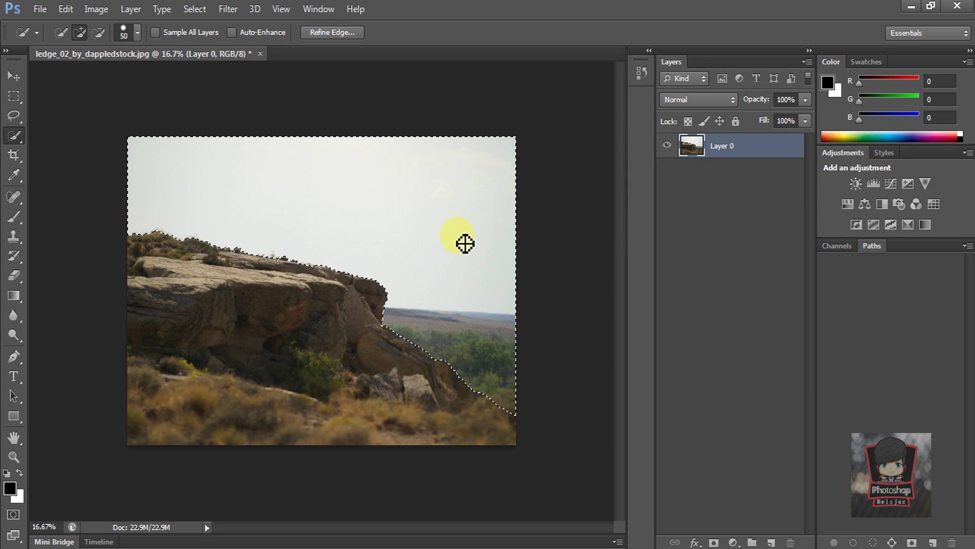
key("Delete")
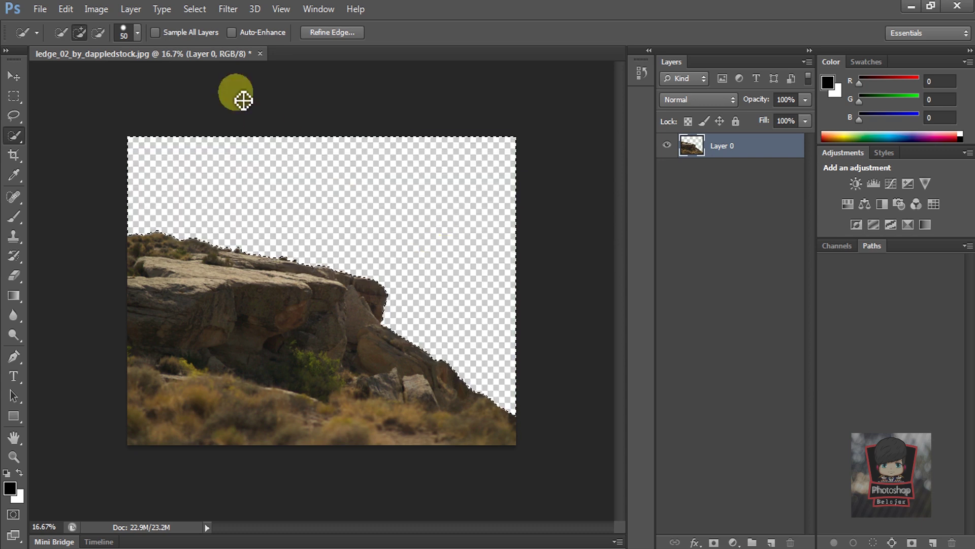
left_click(195, 9)
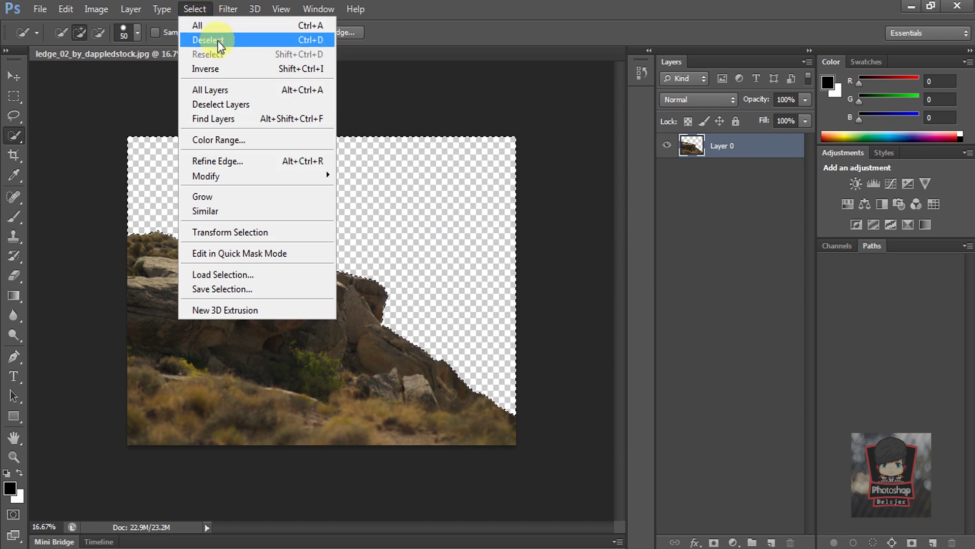
left_click(219, 40)
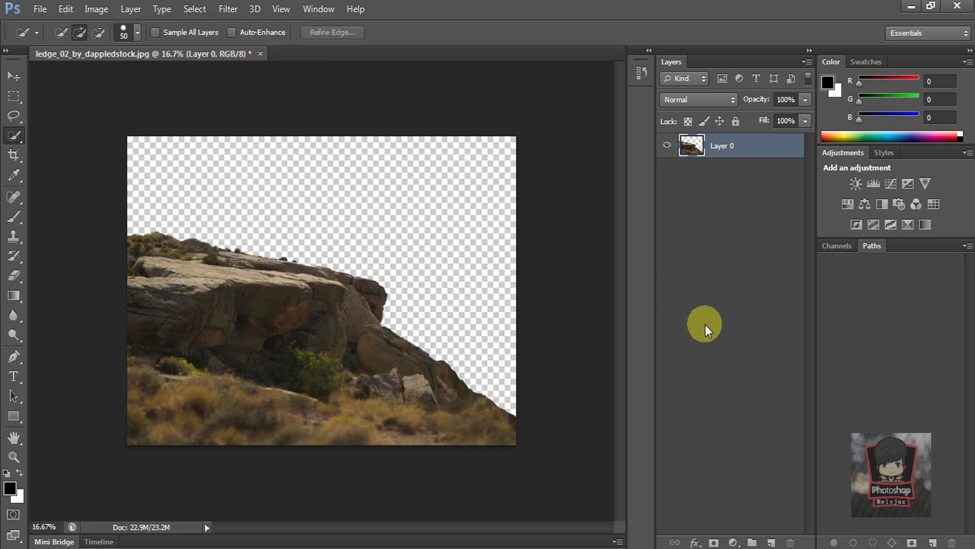
Add a black Solid Color fill layer below Layer 0, then reselect Layer 0
left_click(734, 543)
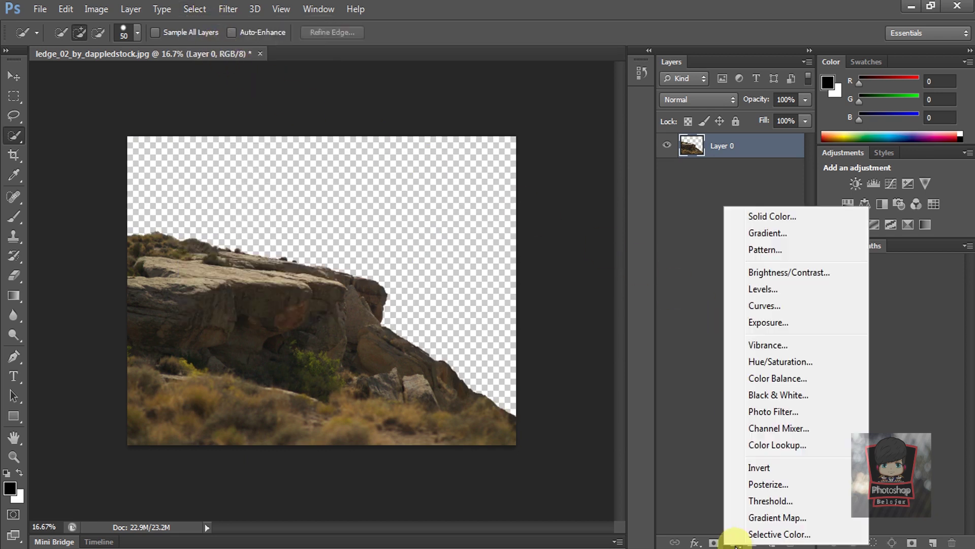
left_click(759, 215)
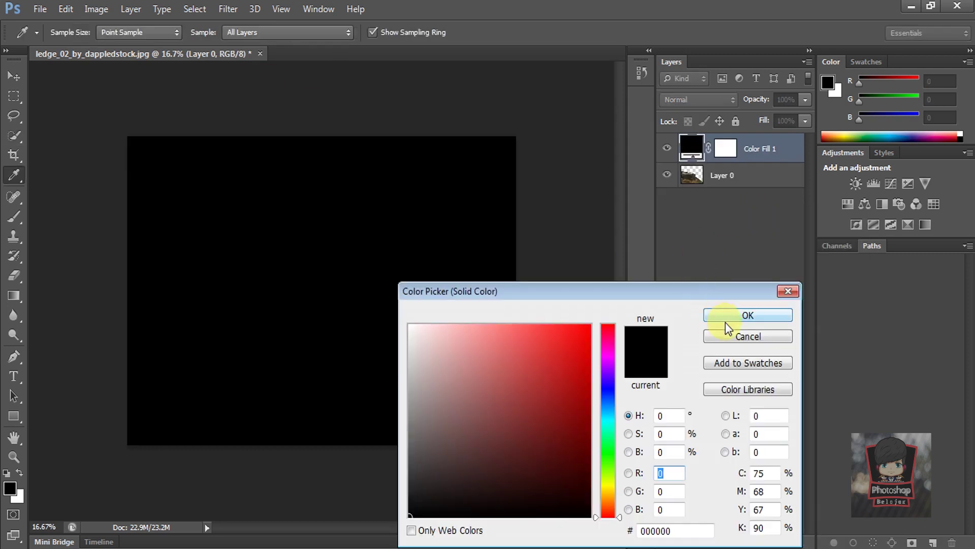
left_click(748, 315)
left_click_drag(757, 150, 770, 185)
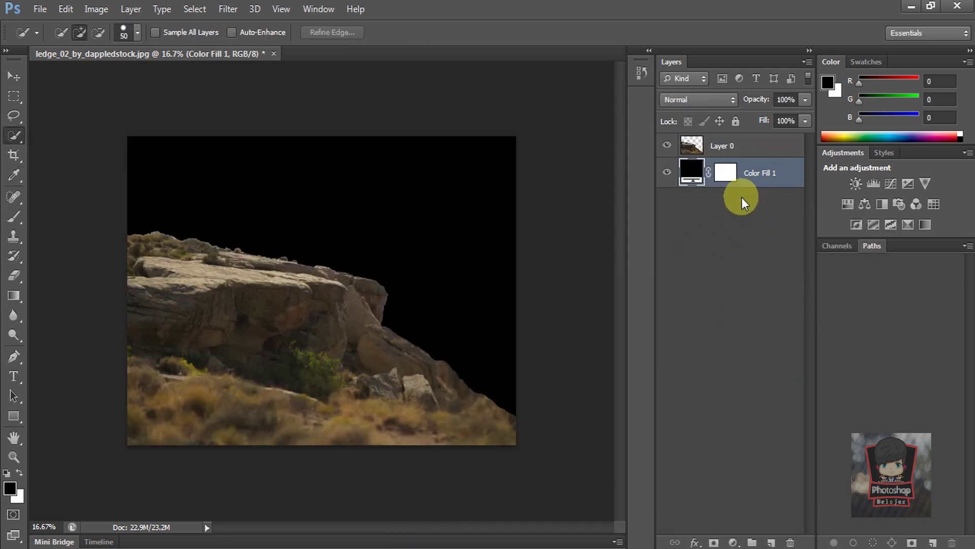
scroll(214, 254, "up", 5)
left_click_drag(173, 246, 311, 312)
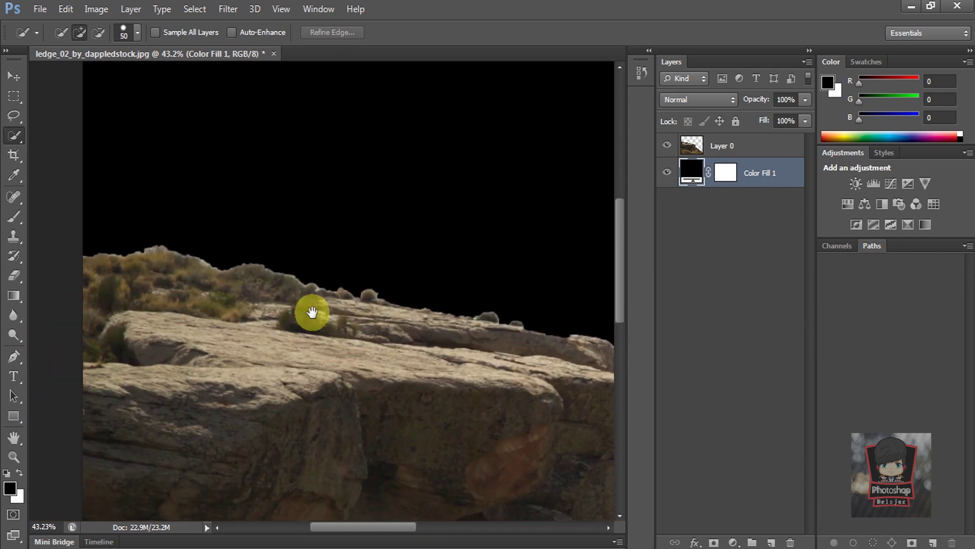
left_click(660, 148)
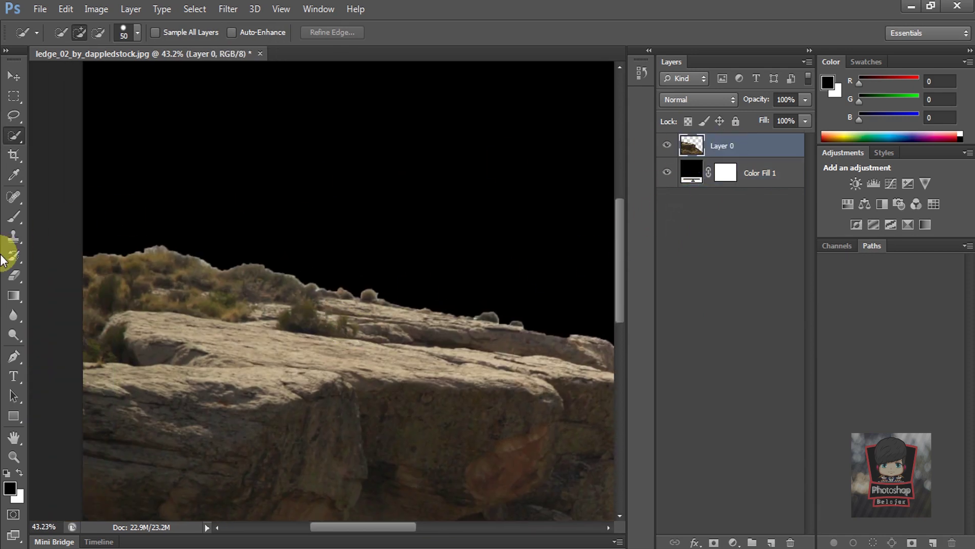
left_click(14, 277)
Set the Eraser to a soft round brush at 100% opacity on Layer 0, enlarged
left_click(72, 32)
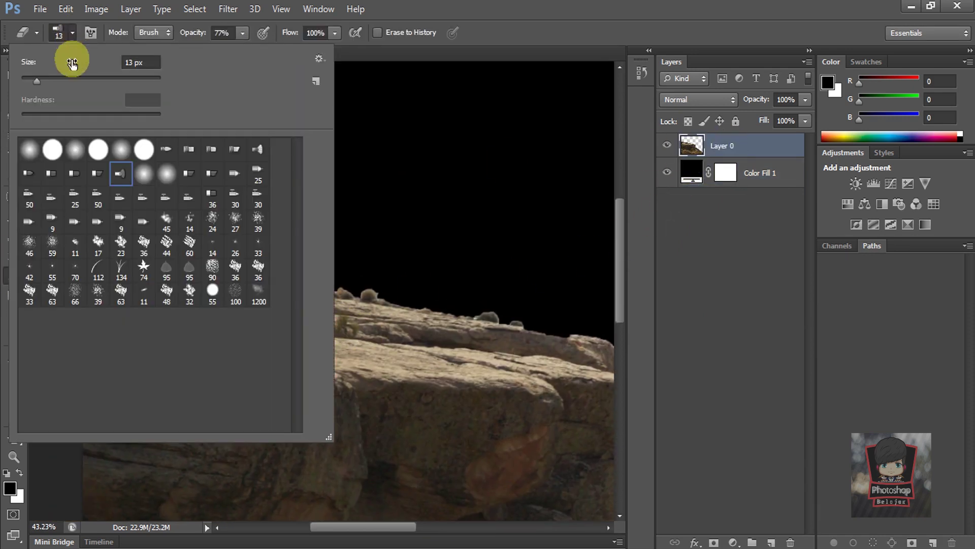
left_click(34, 153)
left_click(514, 11)
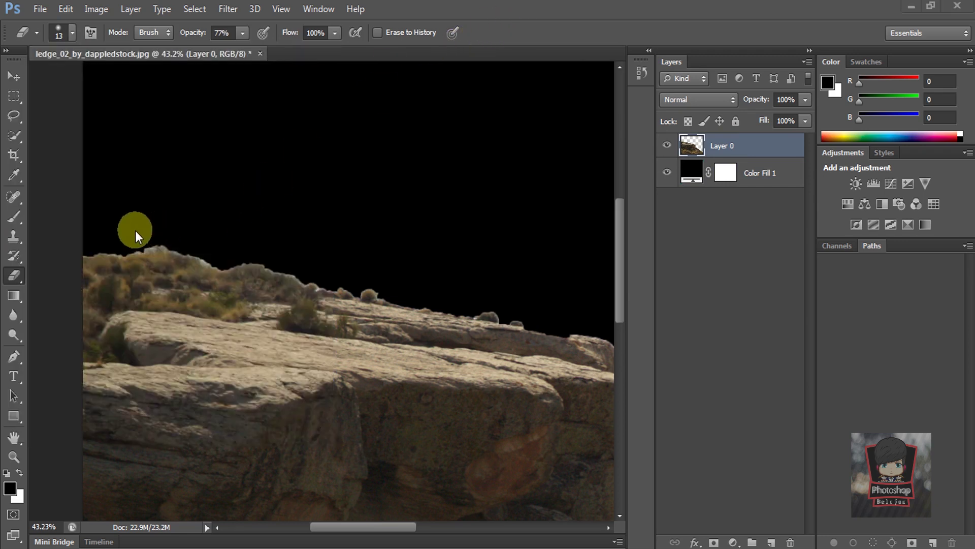
left_click(243, 35)
left_click_drag(242, 48, 404, 10)
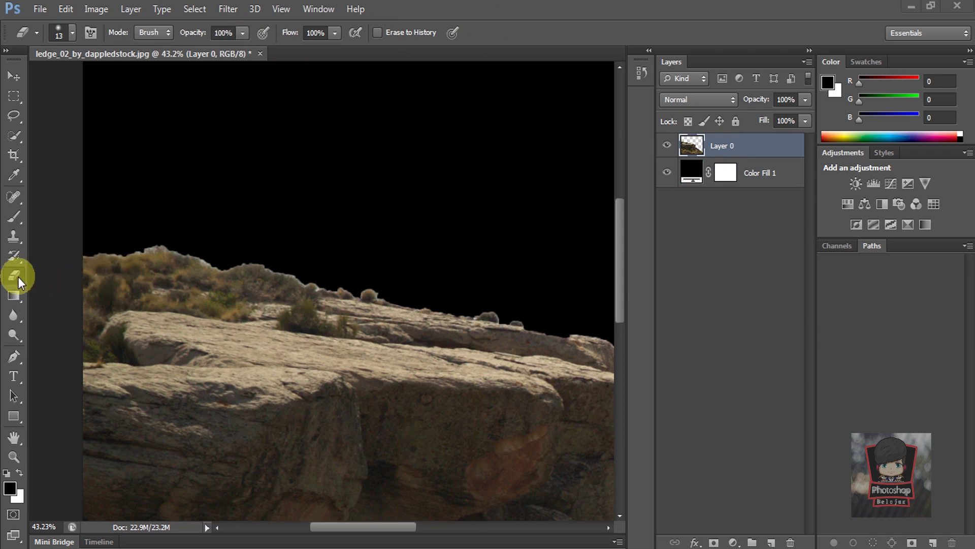
left_click(672, 179)
left_click(722, 146)
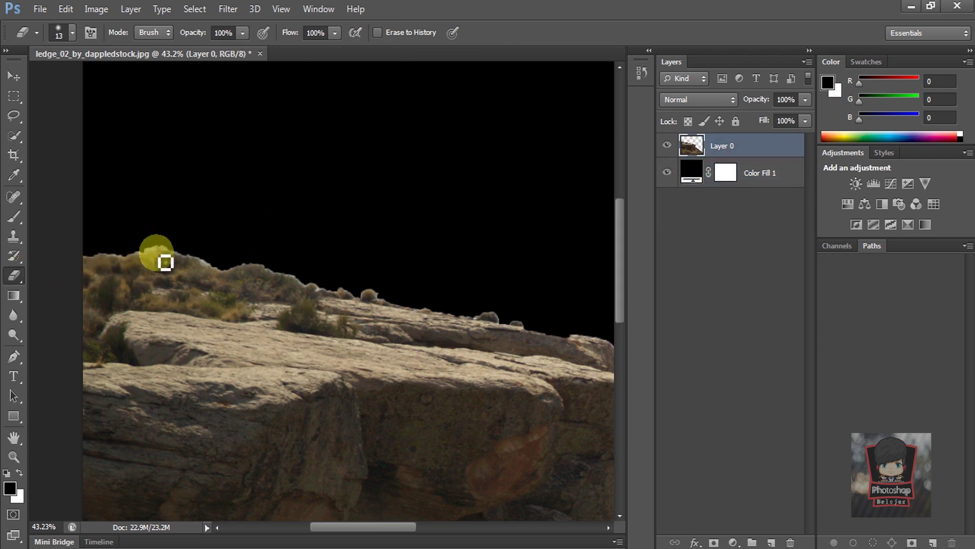
scroll(161, 262, "up", 2)
key("bracketright")
key("bracketright")
key("bracketright")
key("bracketright")
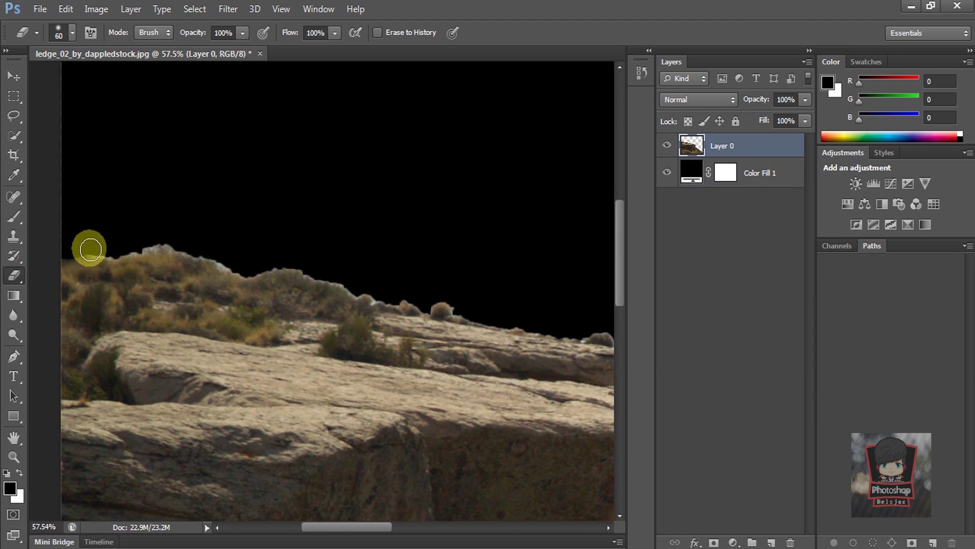
Erase the light grass tufts along the top of the rocky ridge
mouse_move(89, 249)
left_mouse_down()
mouse_move(174, 247)
mouse_move(459, 313)
mouse_move(349, 259)
mouse_move(149, 258)
mouse_move(424, 305)
mouse_move(124, 255)
mouse_move(79, 230)
left_mouse_up()
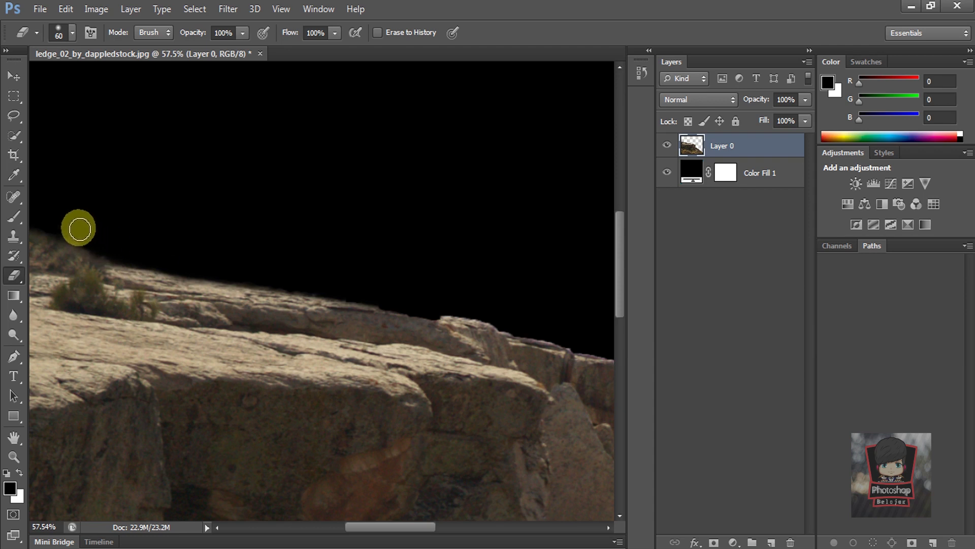
scroll(289, 250, "down", 2)
scroll(344, 279, "down", 2)
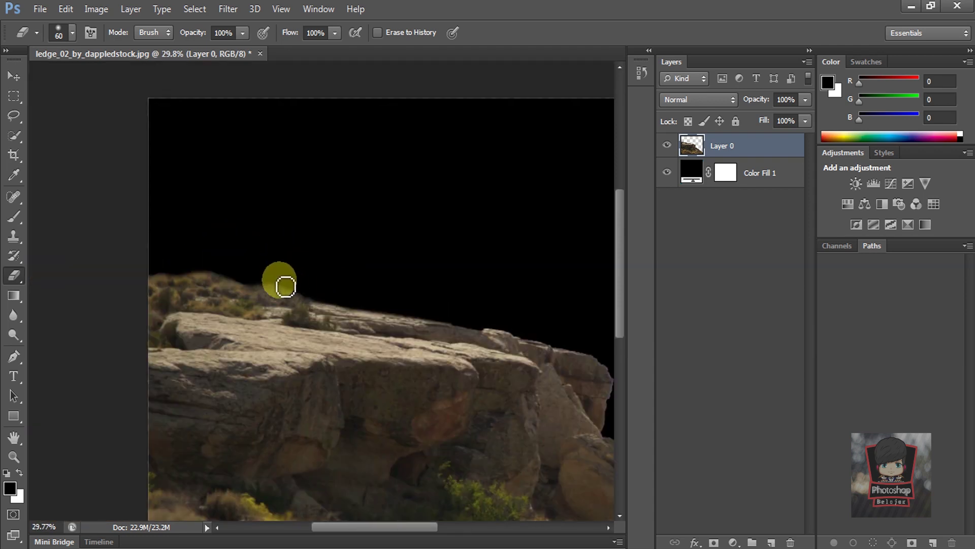
scroll(191, 264, "down", 2)
scroll(191, 267, "down", 1)
left_click(12, 79)
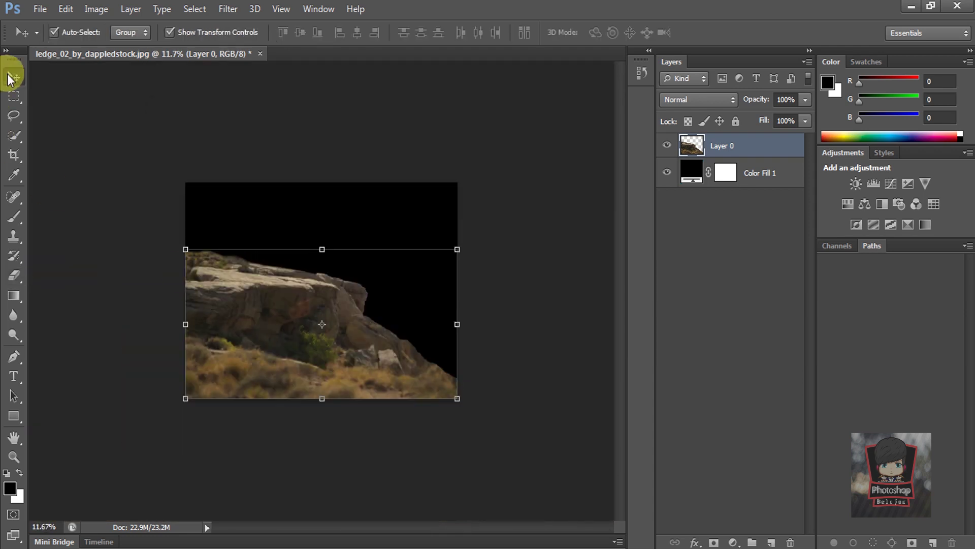
Open the clouds_63_by_nikkayla-d3blqbi stormy sky photo
left_click(197, 140)
left_click(45, 16)
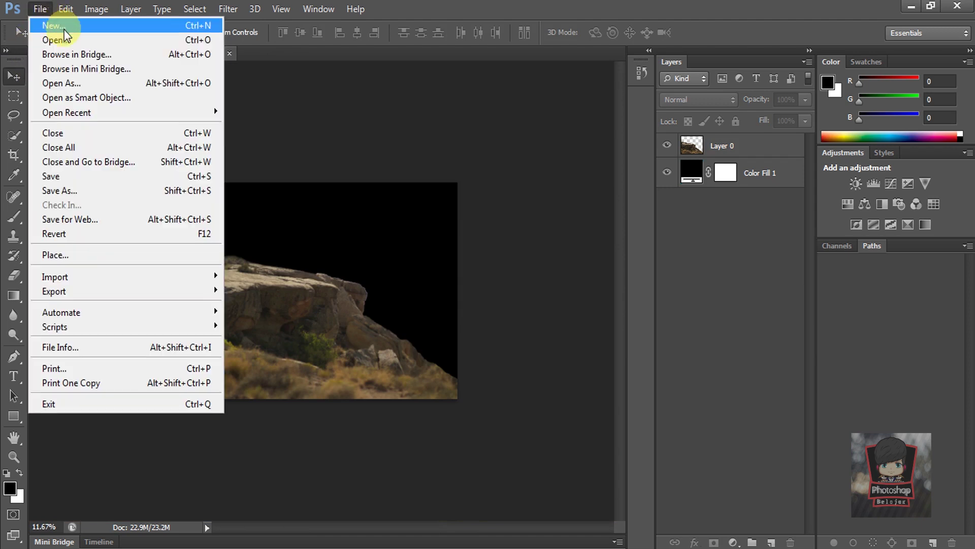
left_click(61, 37)
left_click(534, 152)
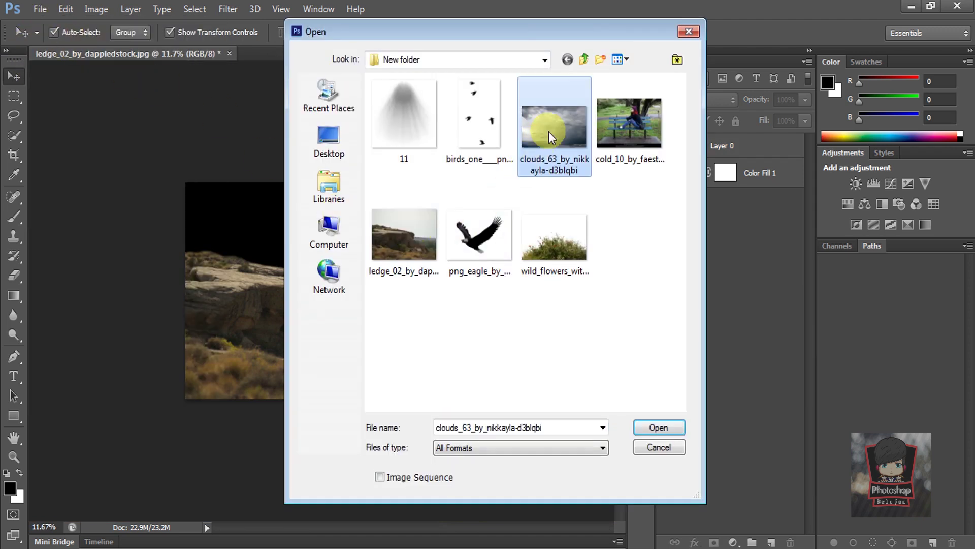
left_click(658, 428)
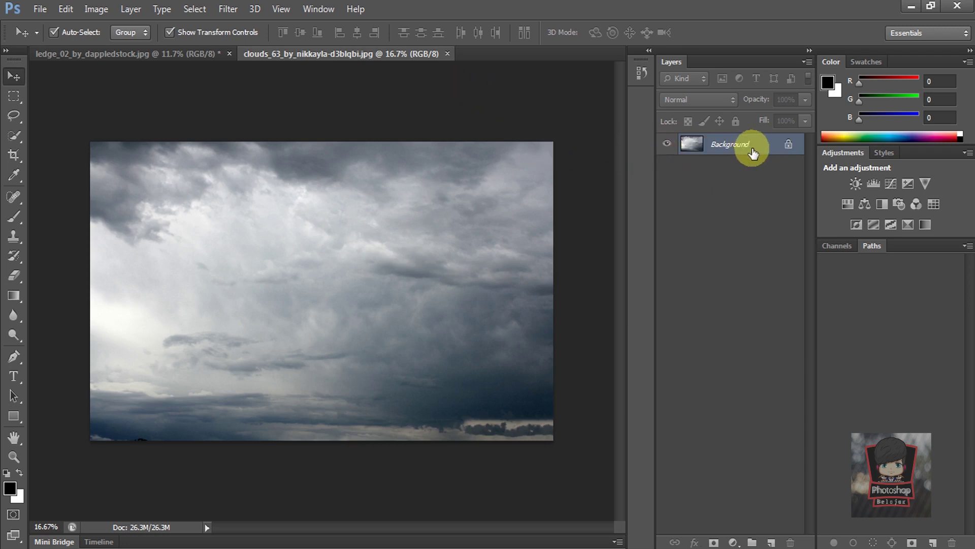
Unlock the clouds background and drag it into the ledge document beneath the ledge layer
double_click(692, 153)
left_click(628, 182)
left_click_drag(514, 235, 206, 57)
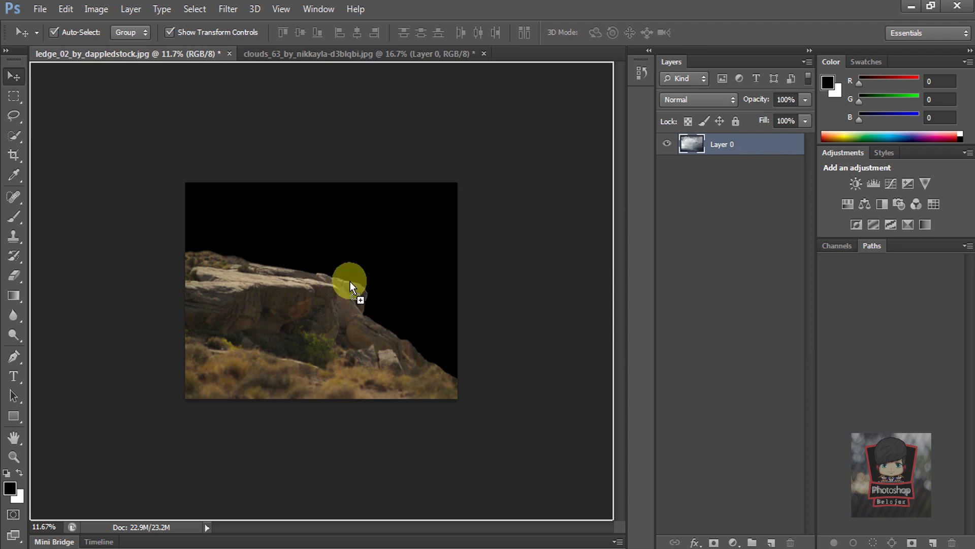
mouse_move(206, 57)
left_mouse_down()
mouse_move(345, 294)
mouse_move(384, 274)
left_mouse_up()
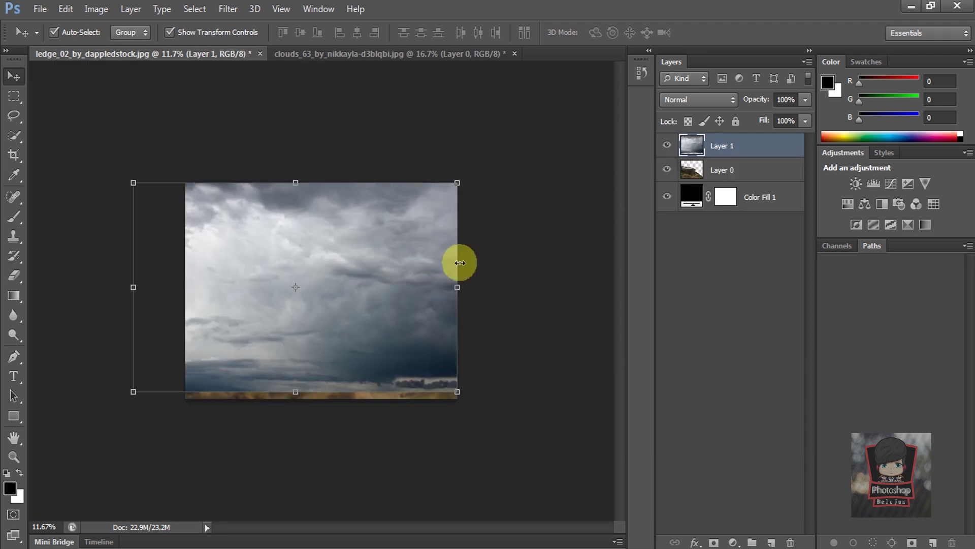
left_click_drag(759, 153, 755, 175)
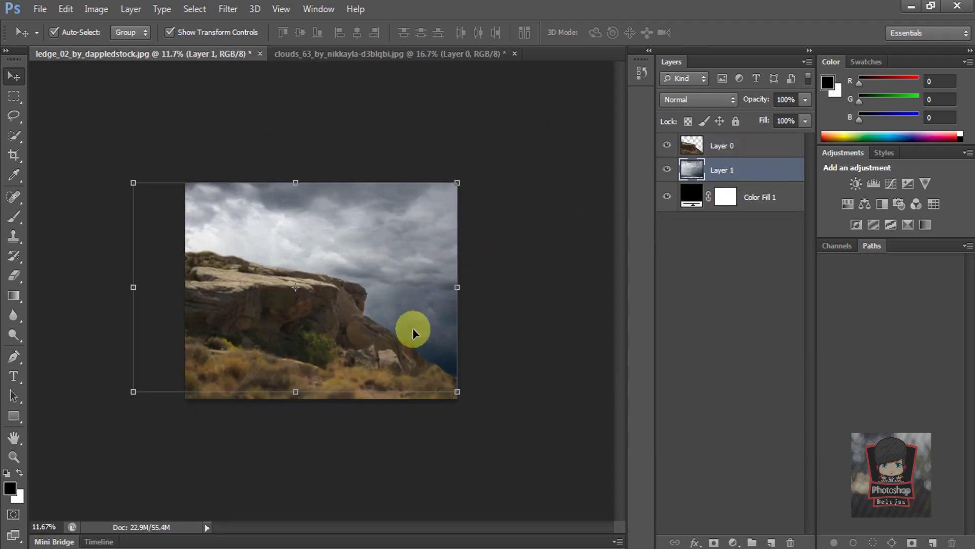
Nudge the ledge layer down and stretch it wider to the left, without rotation
left_click(751, 145)
mouse_move(385, 326)
left_mouse_down()
mouse_move(404, 422)
mouse_move(480, 437)
mouse_move(459, 440)
left_mouse_up()
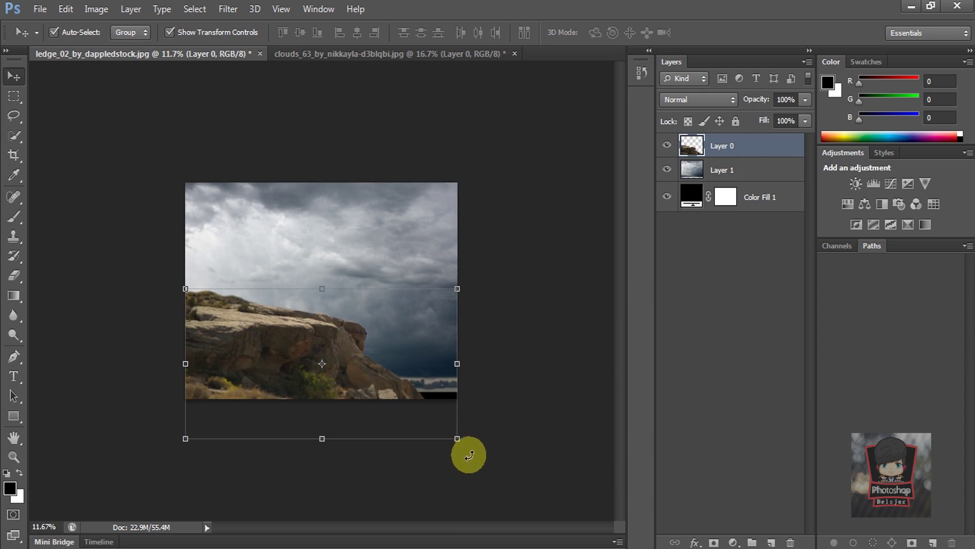
left_click_drag(468, 455, 489, 446)
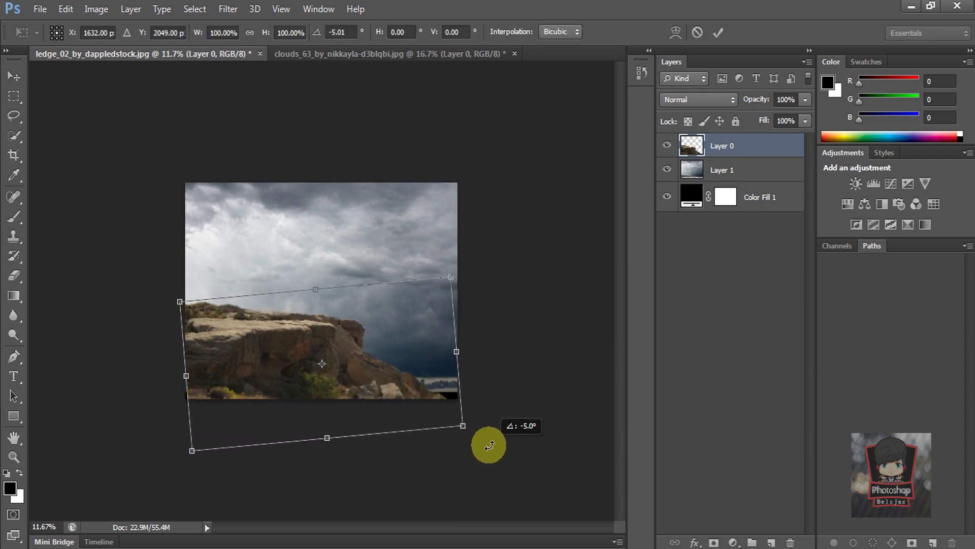
key("Escape")
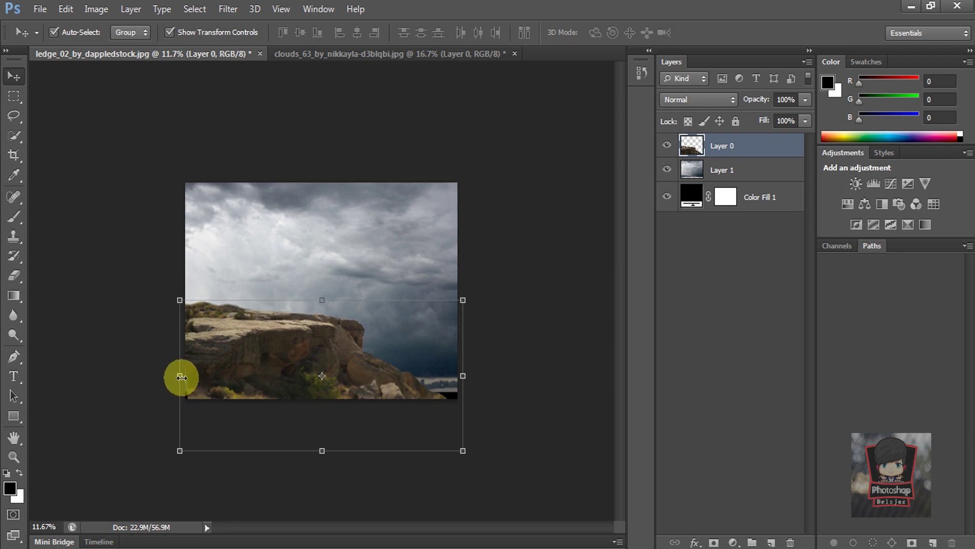
left_click_drag(181, 377, 172, 376)
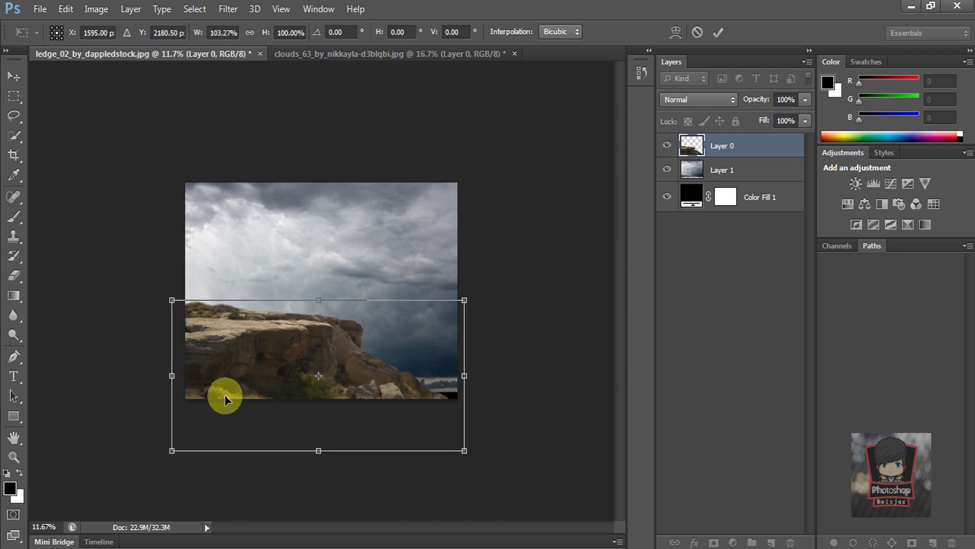
key("shift+Right")
key("shift+Right")
key("shift+Right")
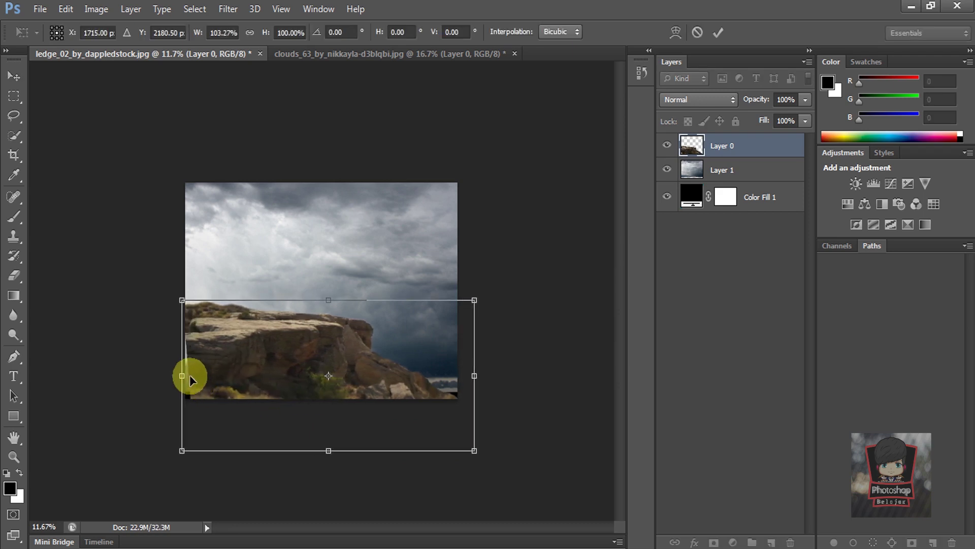
left_click_drag(182, 376, 170, 376)
key("Return")
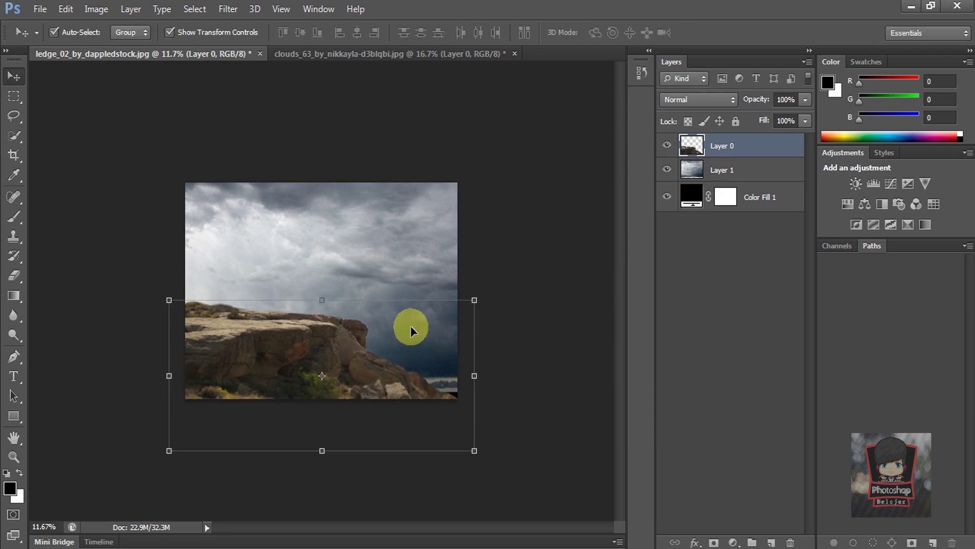
left_click(509, 259)
key("ctrl+plus")
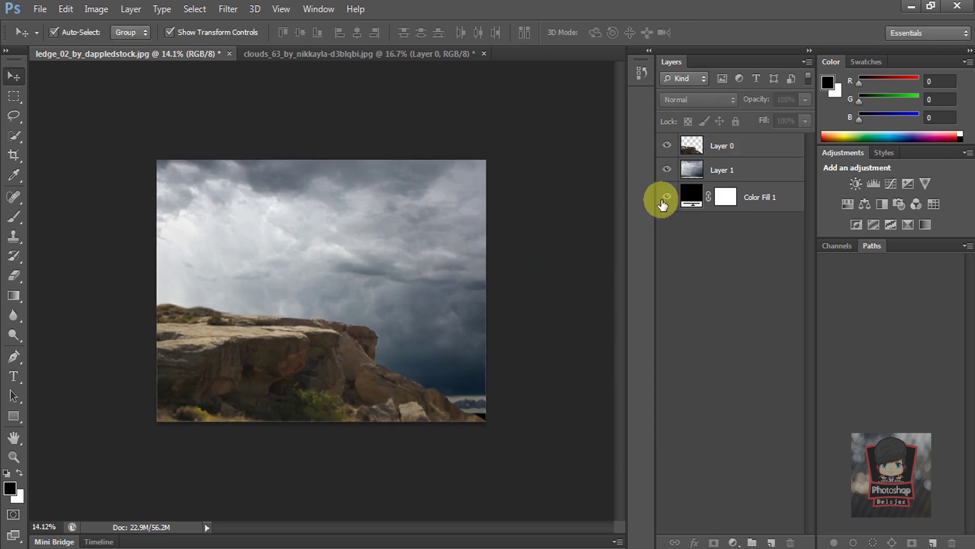
Flip the cloud layer Layer 1 horizontally
left_click(721, 169)
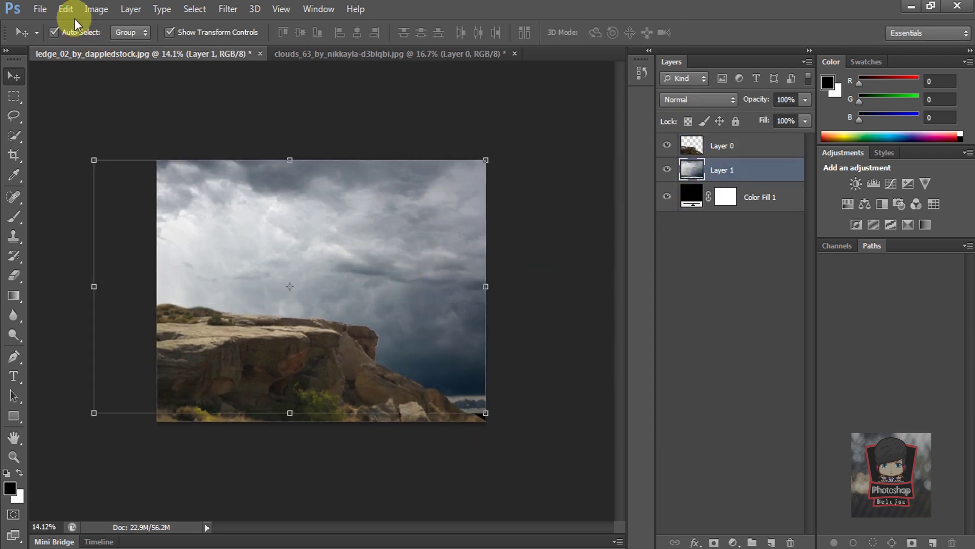
left_click(66, 9)
mouse_move(113, 291)
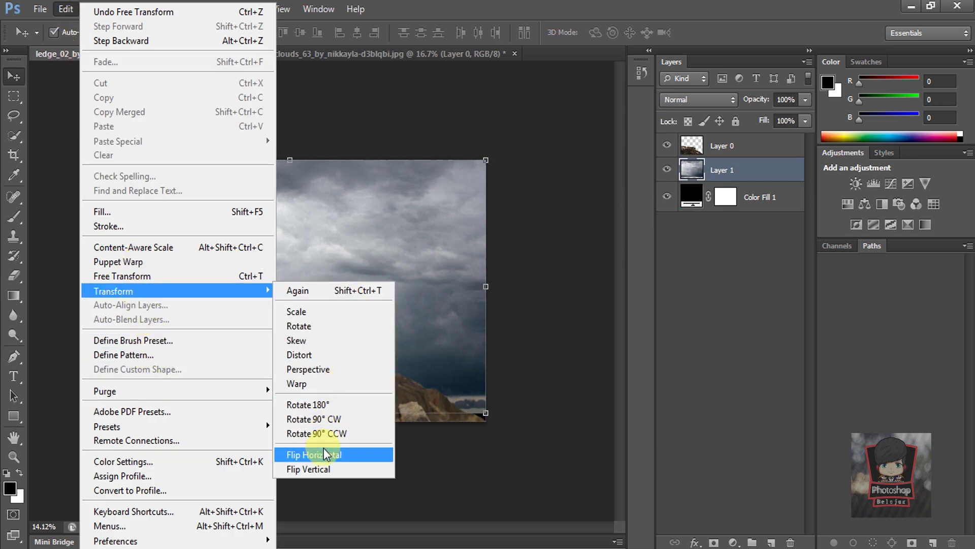
left_click(322, 453)
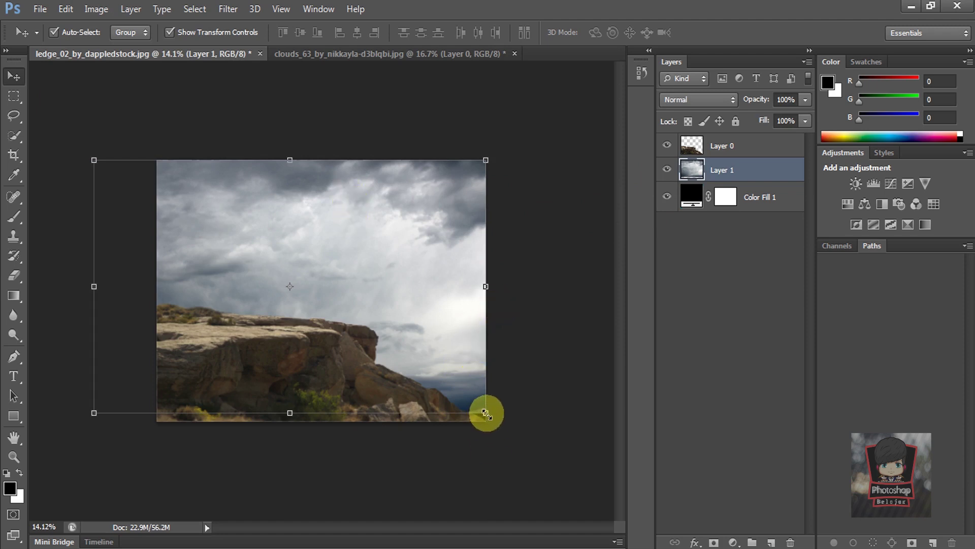
Enlarge the clouds to roughly 139% by 148%, well past the canvas edges
left_click_drag(486, 413, 522, 451)
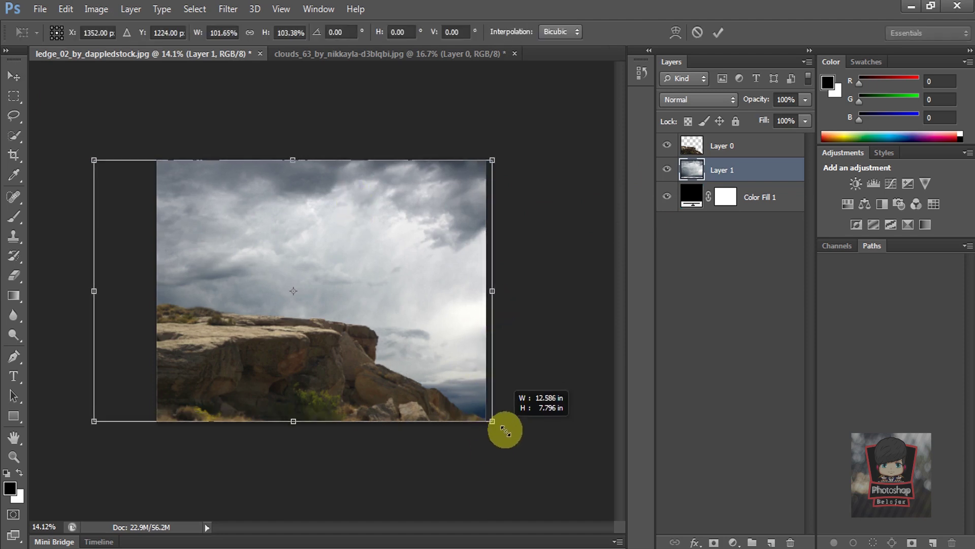
key("ctrl+0")
left_click_drag(473, 191, 519, 139)
left_click_drag(148, 409, 104, 424)
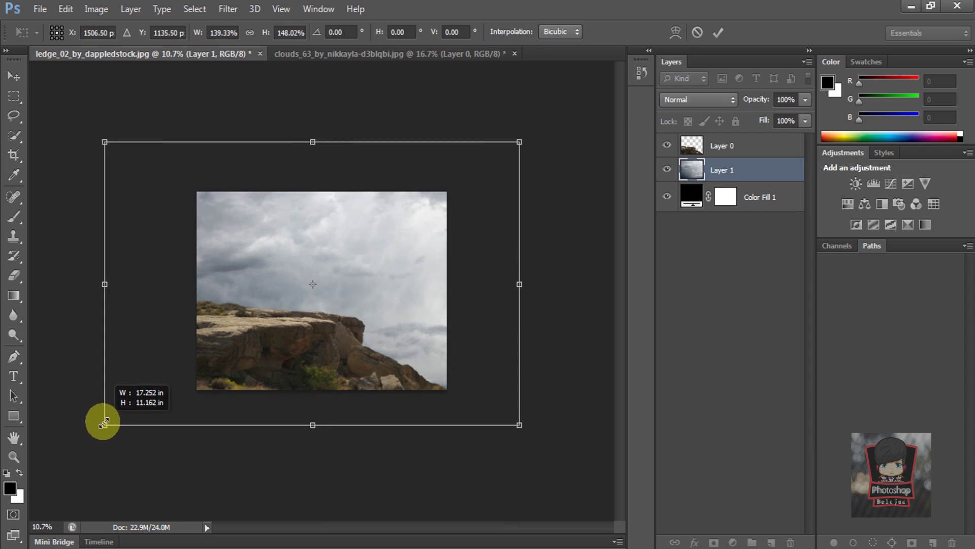
key("Return")
left_click(579, 249)
scroll(392, 330, "up", 5)
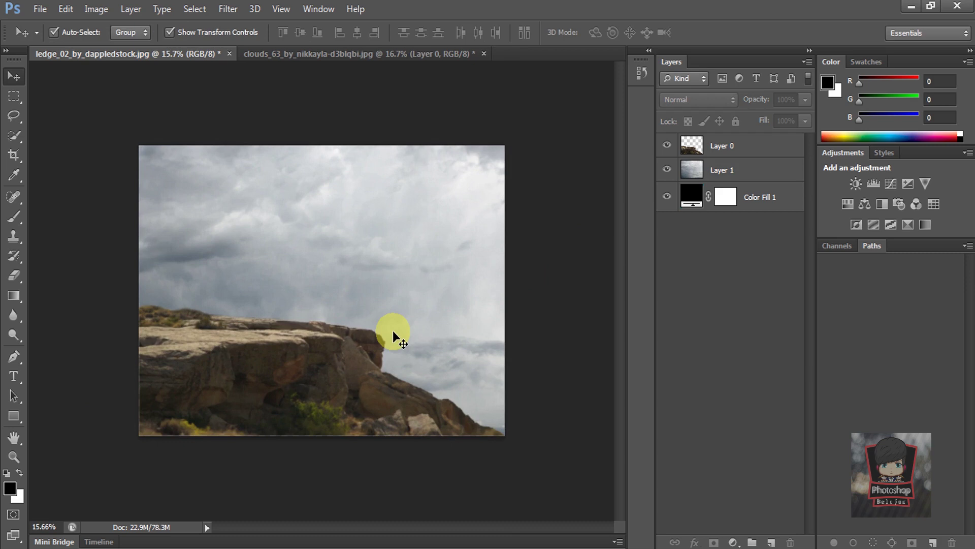
left_click(752, 173)
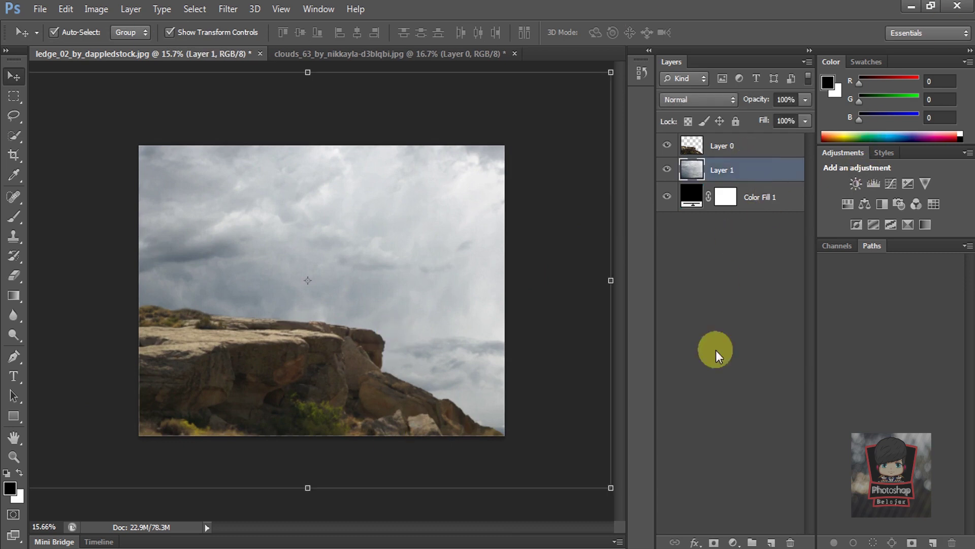
Add a Levels 1 adjustment with white output lowered to about 111, and target its mask
left_click(732, 542)
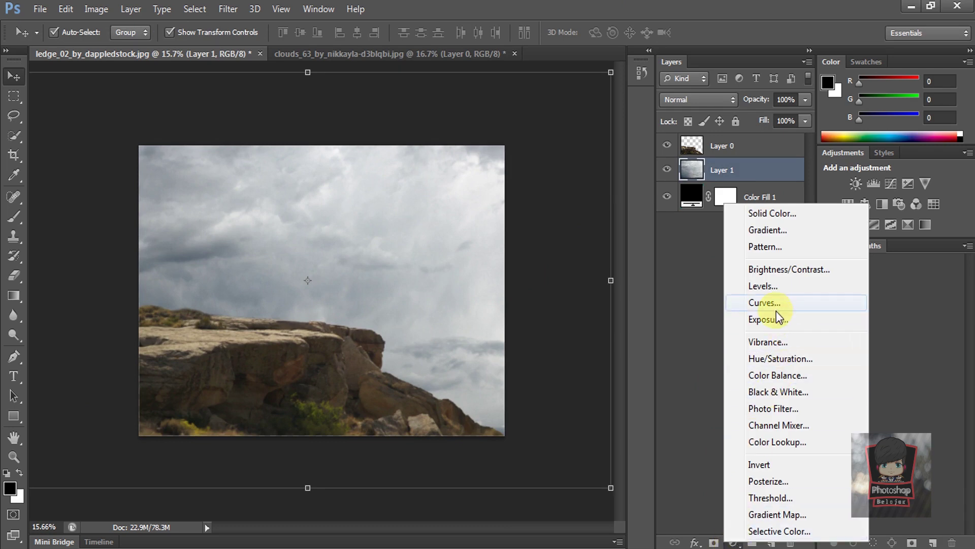
left_click(764, 286)
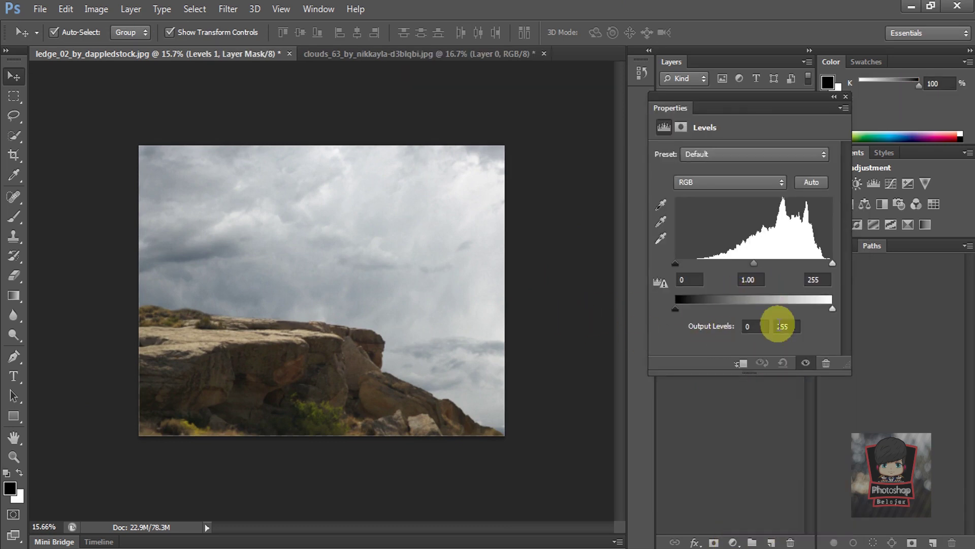
left_click_drag(832, 309, 828, 309)
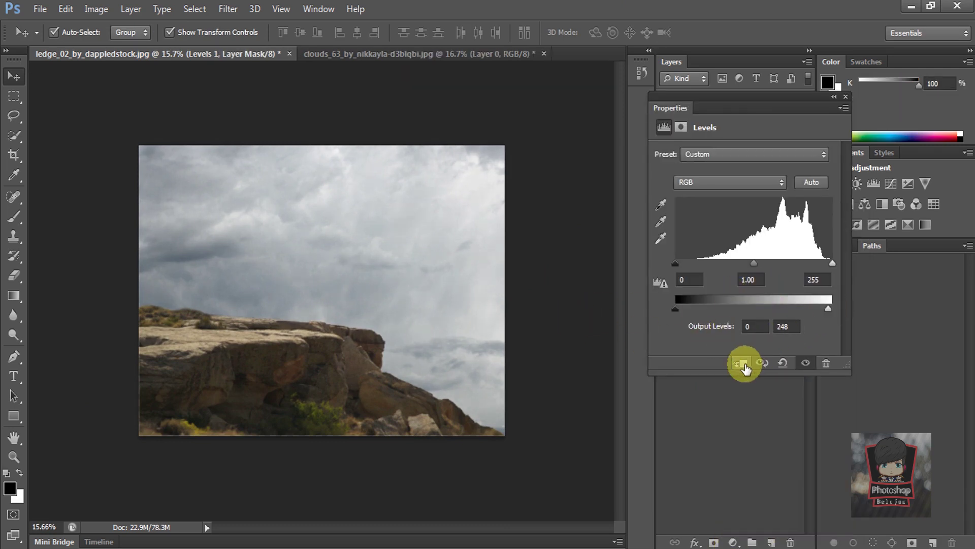
left_click_drag(827, 306, 745, 312)
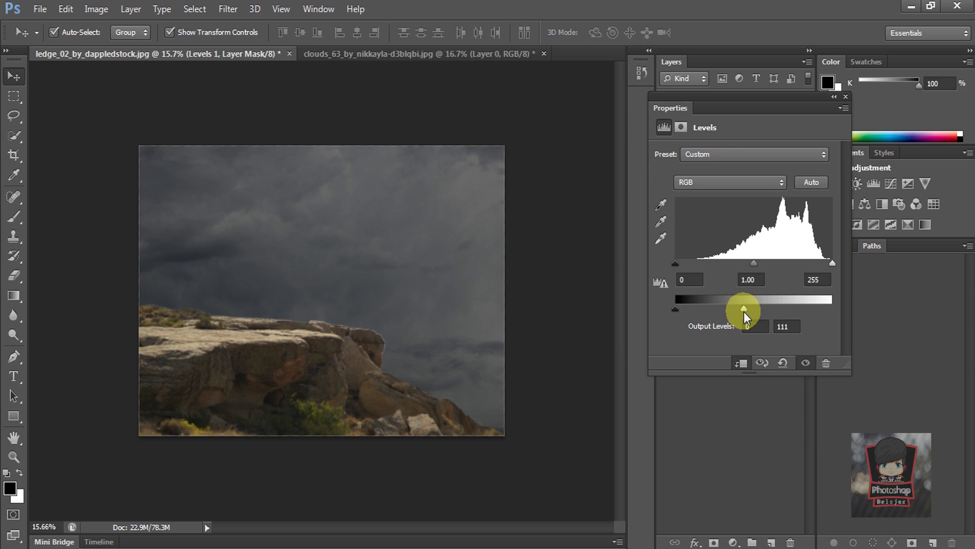
left_click(836, 98)
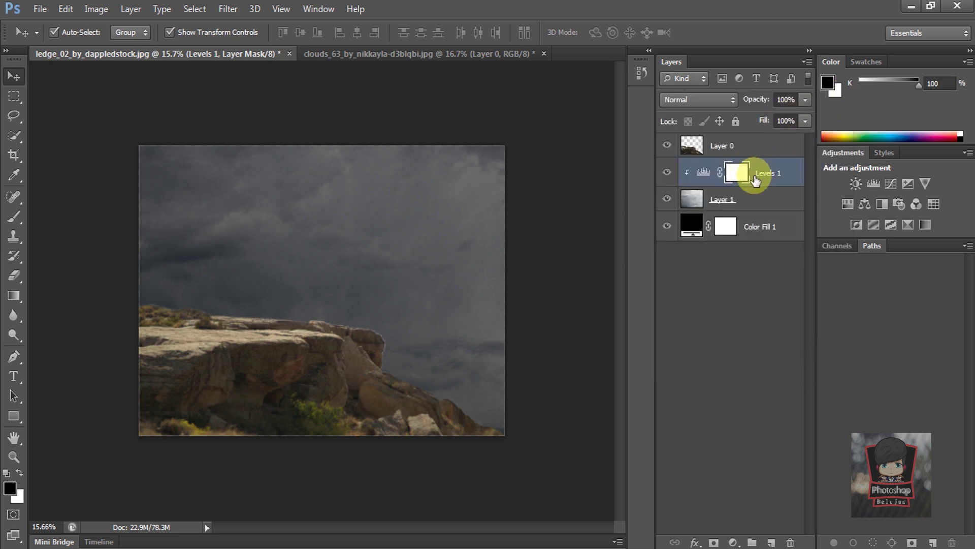
left_click(14, 216)
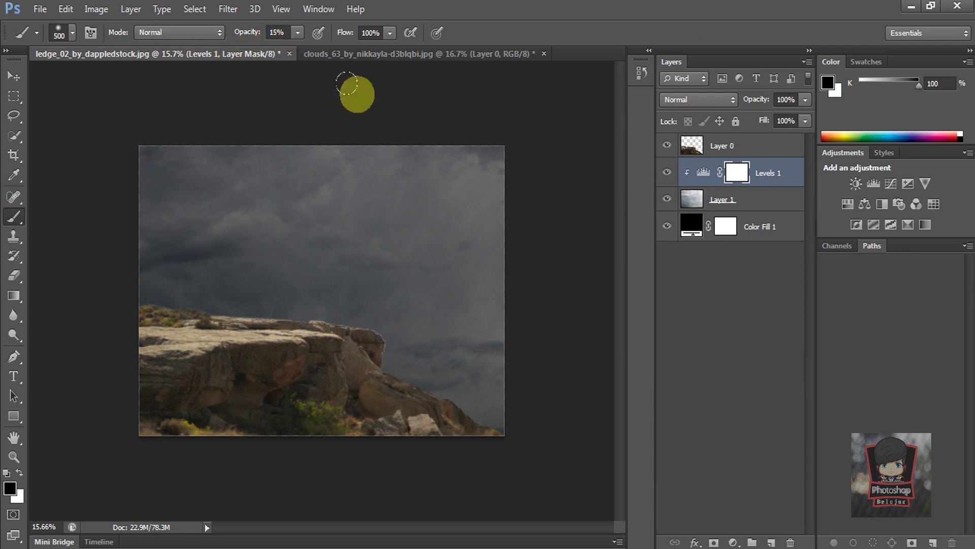
Softly paint the Levels 1 mask with a size-1000 brush over the upper and right sky
key("bracketright")
key("bracketright")
key("bracketright")
key("bracketright")
key("bracketright")
mouse_move(335, 124)
left_mouse_down()
mouse_move(464, 190)
mouse_move(529, 179)
mouse_move(248, 122)
mouse_move(476, 243)
mouse_move(468, 302)
mouse_move(425, 198)
mouse_move(203, 150)
mouse_move(294, 56)
left_mouse_up()
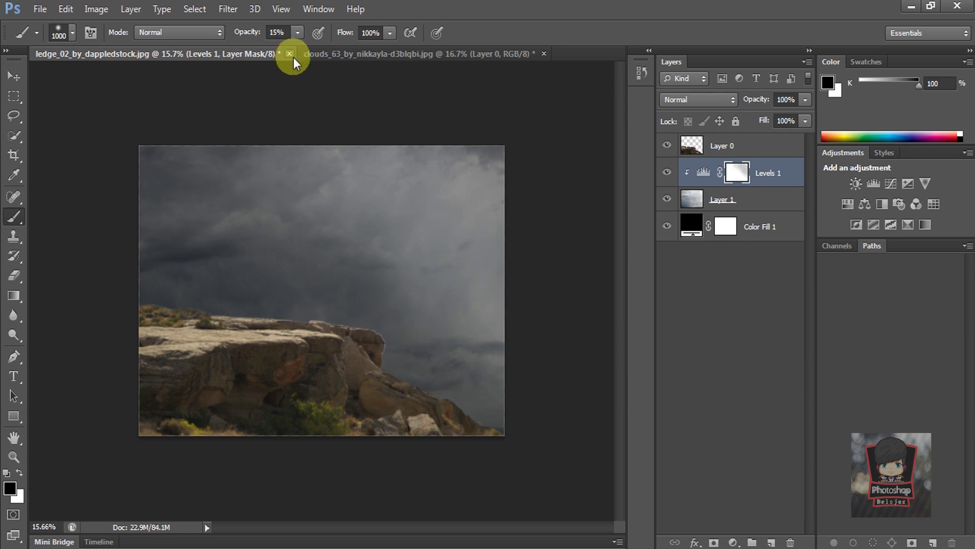
left_click_drag(295, 49, 436, 10)
mouse_move(174, 185)
left_mouse_down()
mouse_move(446, 166)
mouse_move(305, 157)
mouse_move(553, 224)
mouse_move(545, 183)
mouse_move(305, 159)
mouse_move(509, 240)
mouse_move(581, 218)
mouse_move(525, 353)
mouse_move(407, 218)
mouse_move(297, 202)
mouse_move(519, 255)
mouse_move(566, 185)
mouse_move(592, 279)
mouse_move(471, 235)
mouse_move(476, 192)
mouse_move(413, 177)
left_mouse_up()
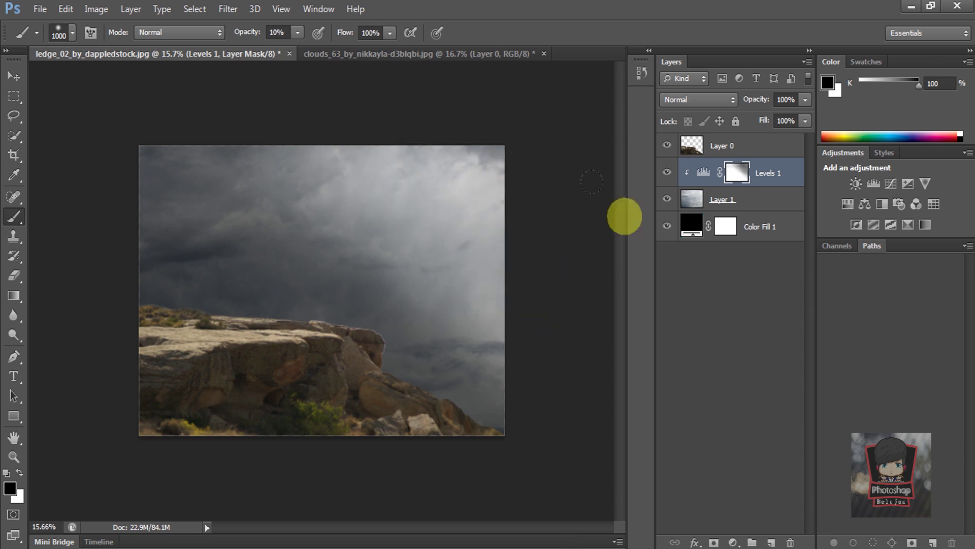
Enlarge the Layer 1 clouds slightly more from the top-right handle
left_click(17, 75)
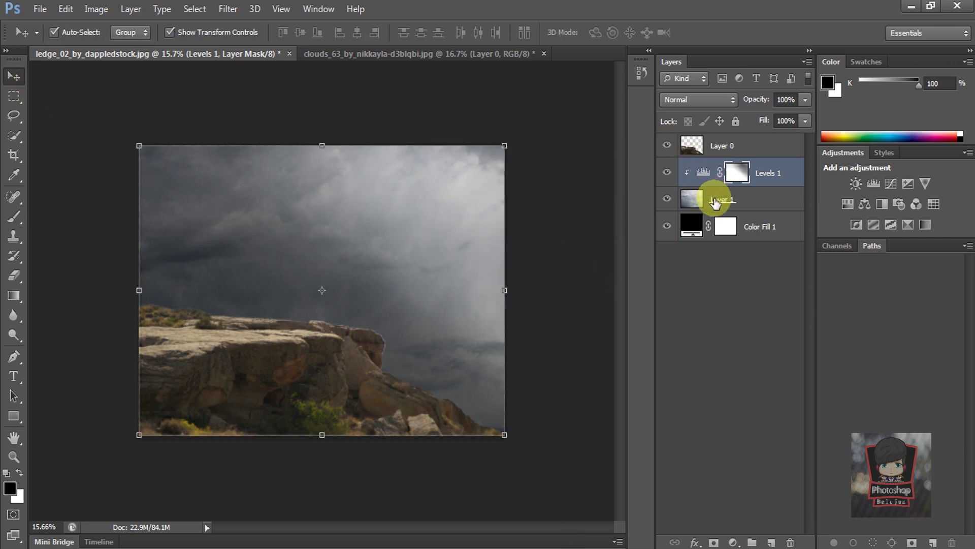
left_click(716, 202)
scroll(451, 243, "down", 3)
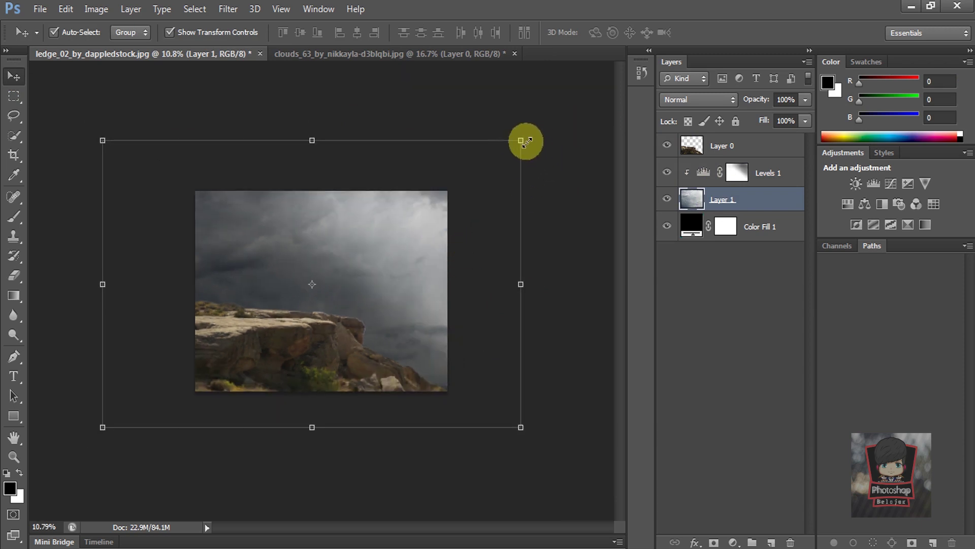
left_click_drag(527, 142, 528, 124)
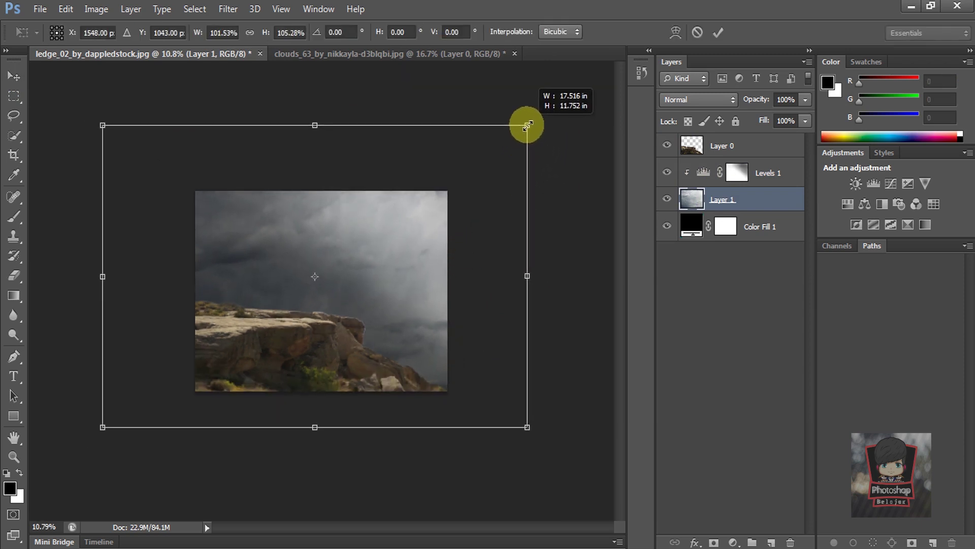
key("Return")
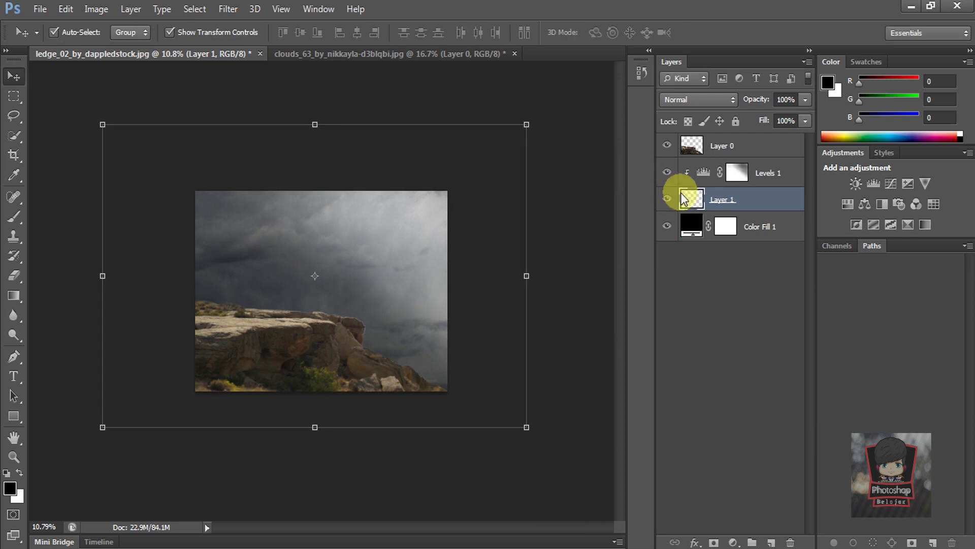
Crop away the cloud pixels extending beyond the ledge canvas
left_click(14, 155)
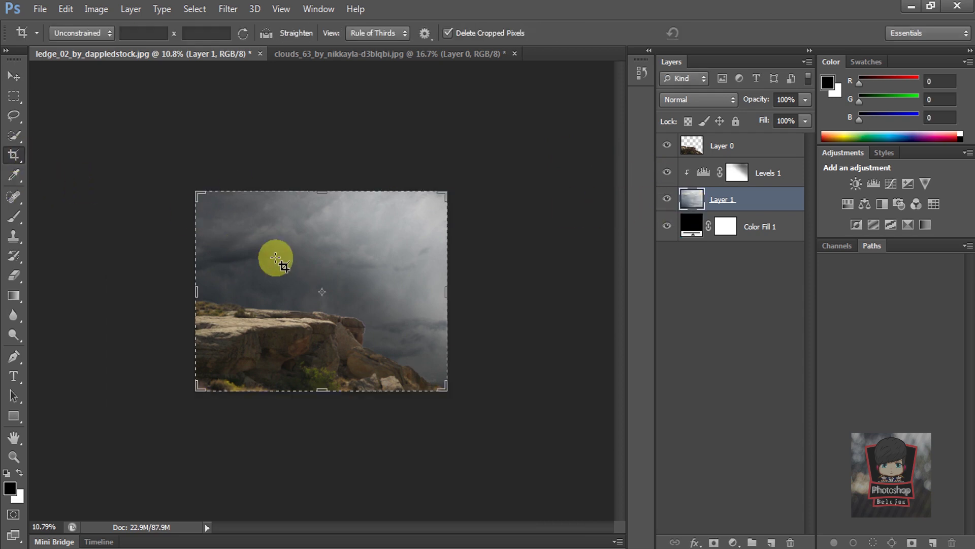
double_click(349, 276)
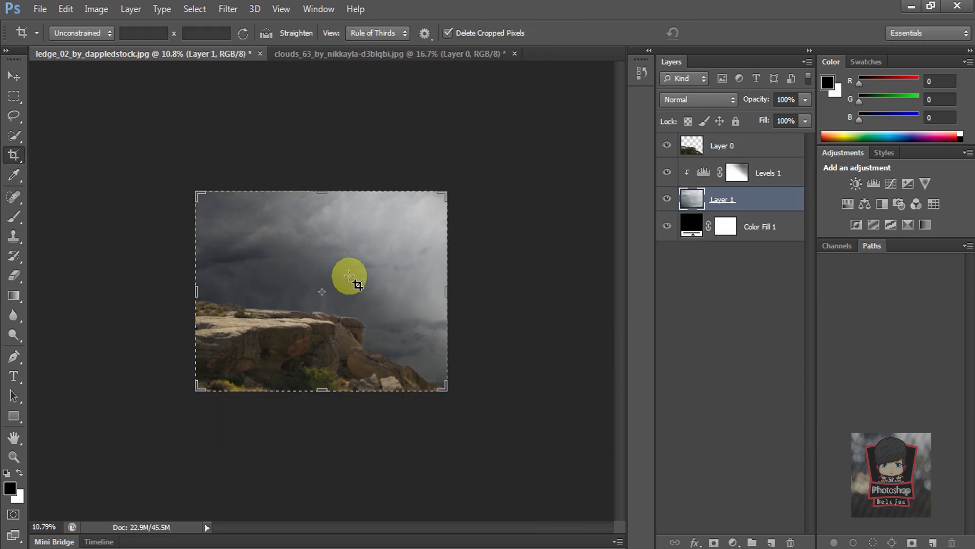
left_click(17, 75)
left_click(107, 186)
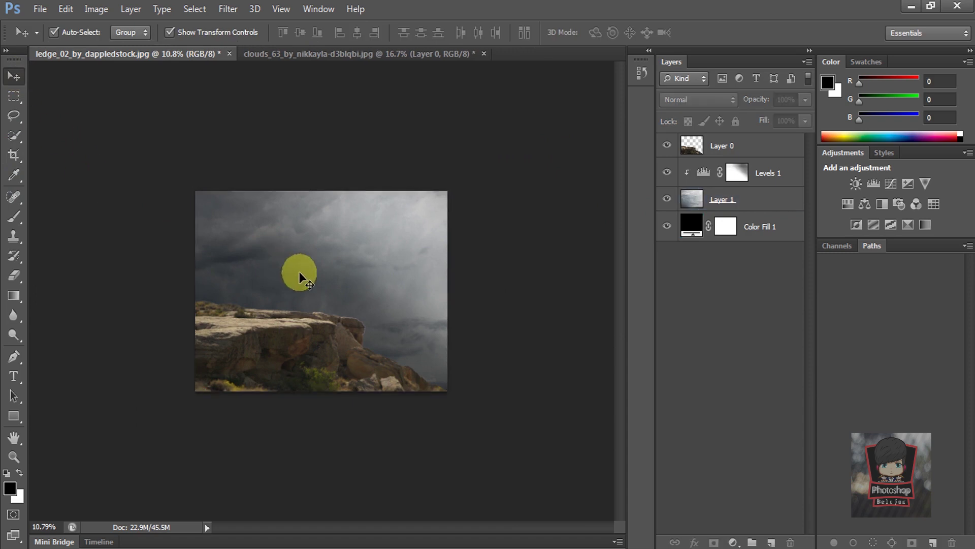
key("ctrl+0")
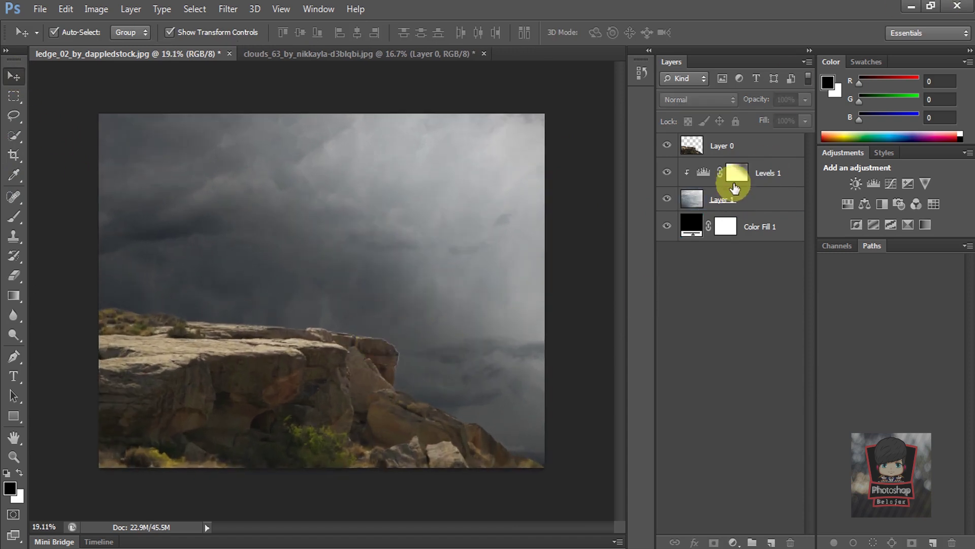
scroll(398, 275, "down", 1)
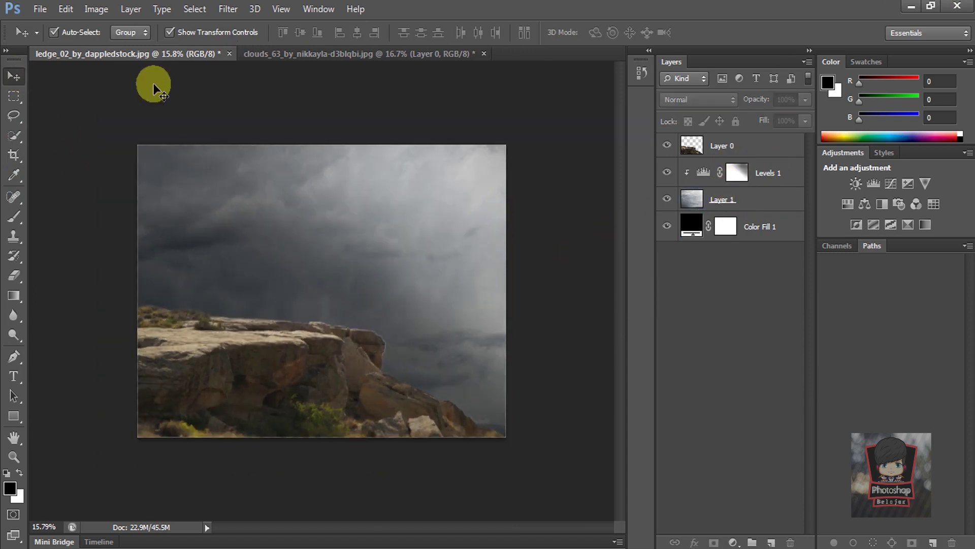
left_click(349, 57)
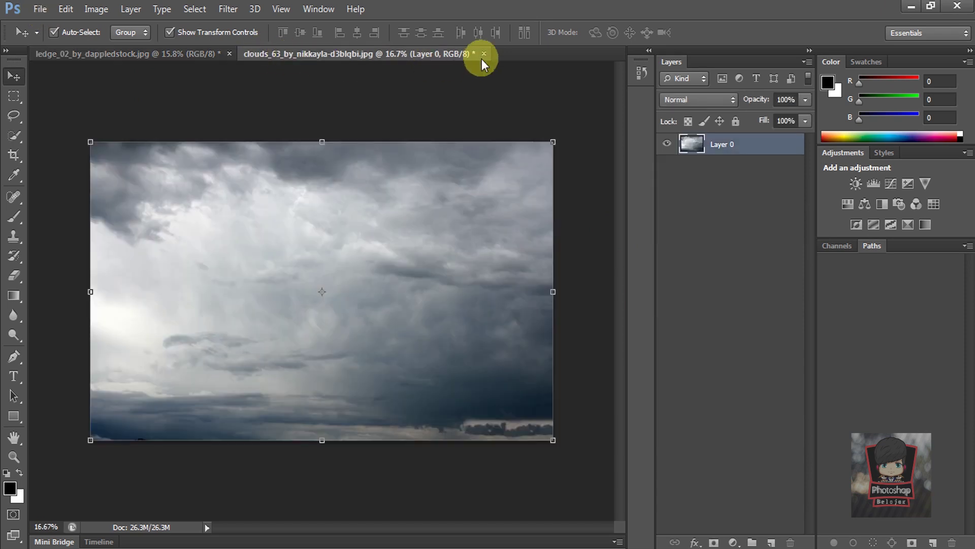
Close clouds_63 without saving and open cold_10_by_faestock-d6mj026.jpg
left_click(484, 53)
left_click(486, 220)
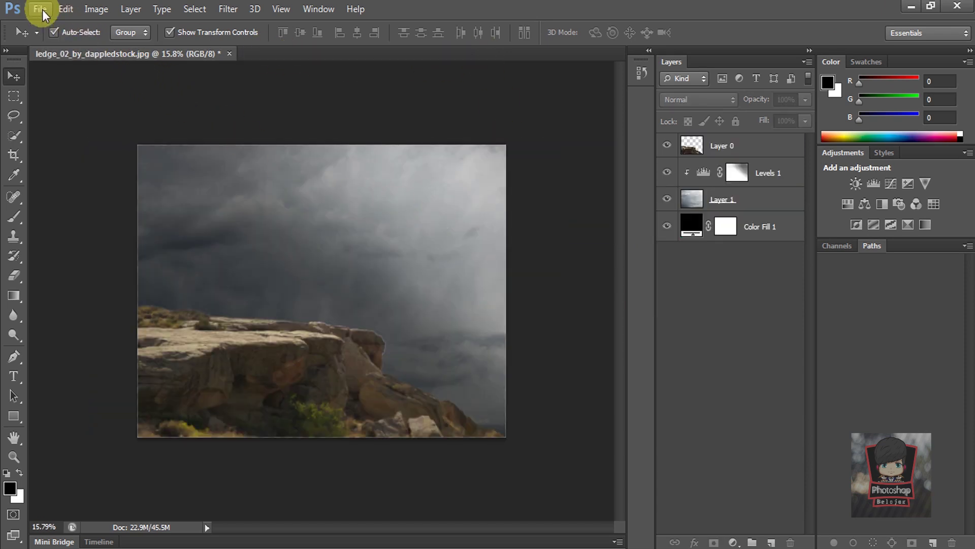
left_click(44, 10)
left_click(51, 37)
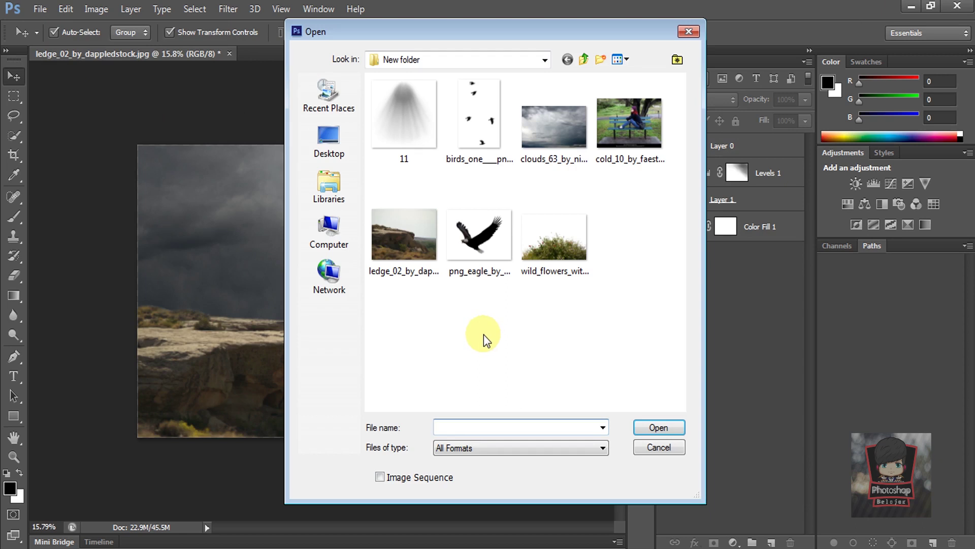
left_click(625, 145)
left_click(661, 429)
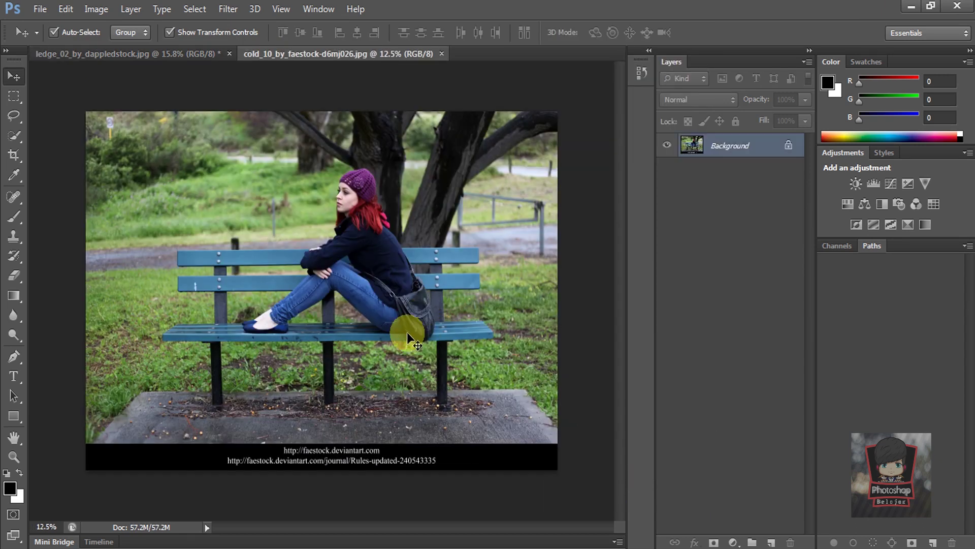
Begin a Pen path at the edge of the seated girl's jeans
scroll(316, 300, "up", 3)
scroll(317, 311, "up", 2)
scroll(300, 323, "up", 2)
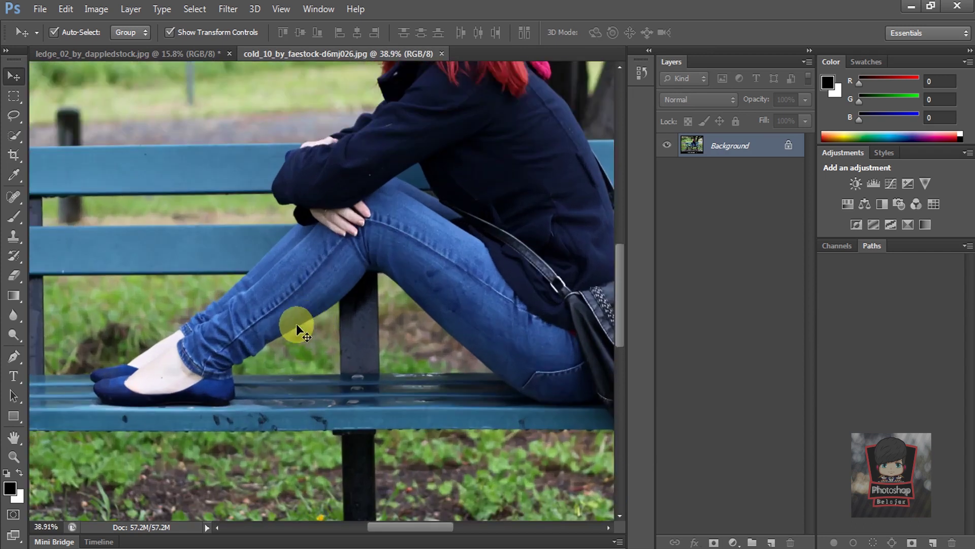
key("p")
scroll(435, 283, "up", 2)
scroll(447, 282, "up", 2)
left_click(456, 282)
Trace the Pen path along the girl's pocket, jeans and thigh edges
left_click_drag(225, 267, 113, 190)
mouse_move(219, 284)
left_mouse_down()
mouse_move(316, 355)
mouse_move(501, 300)
left_mouse_up()
scroll(334, 191, "up", 1)
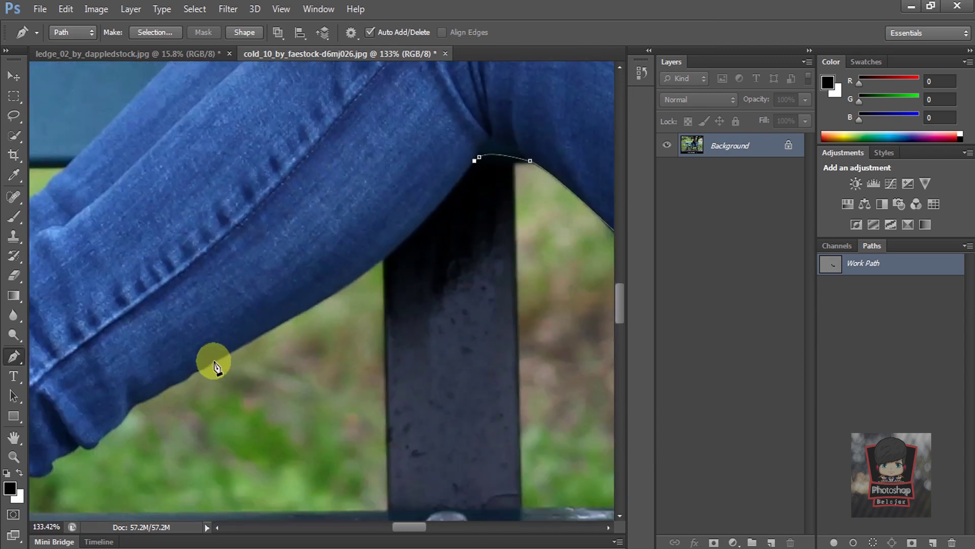
left_click_drag(214, 362, 50, 434)
scroll(283, 316, "down", 1)
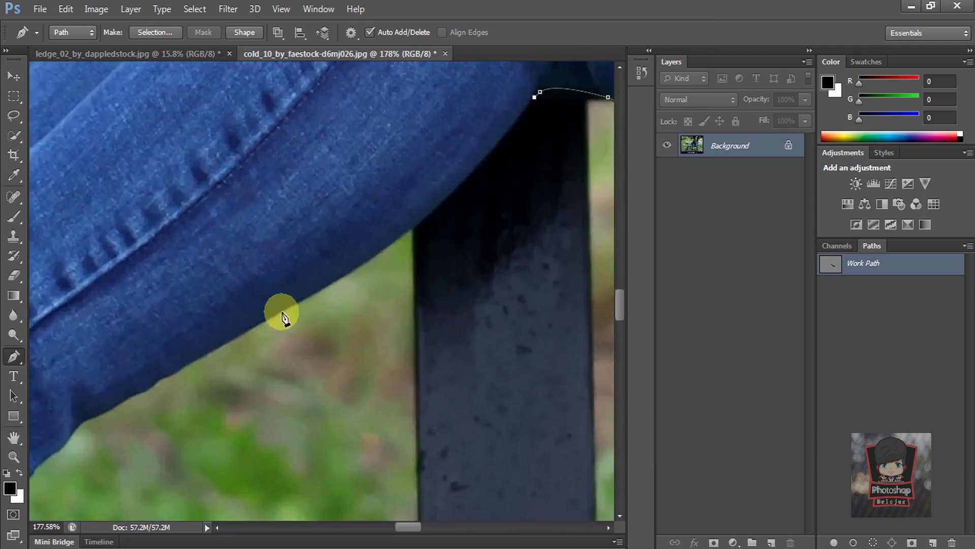
scroll(311, 337, "up", 1)
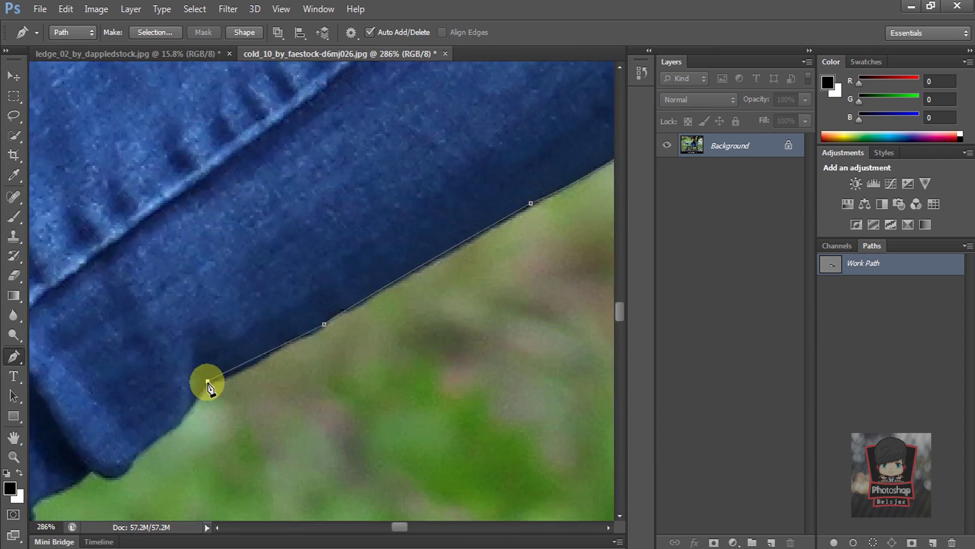
scroll(213, 376, "up", 1)
Continue the path around the jeans hem and the ankle
left_click(277, 413)
left_click_drag(317, 406, 289, 394)
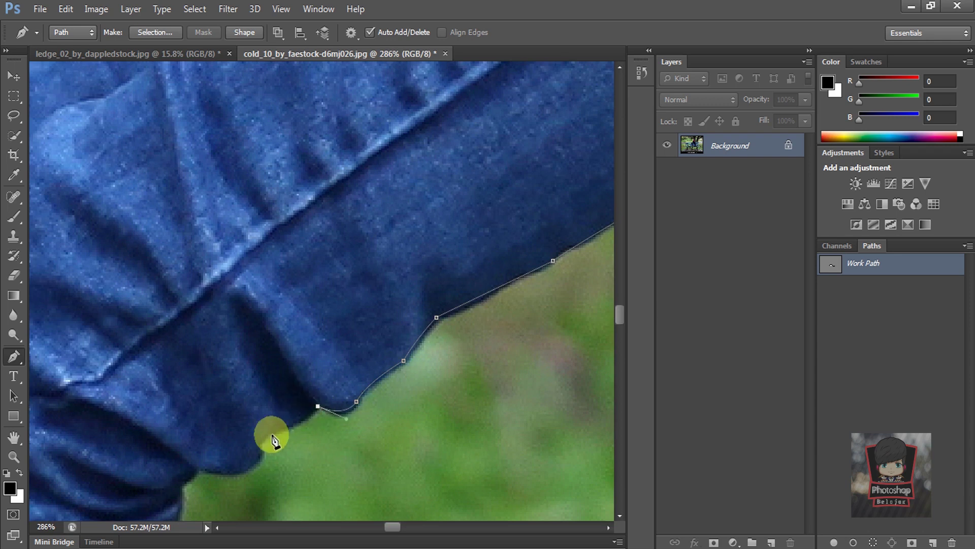
left_click(261, 449)
left_click(284, 420)
mouse_move(379, 348)
left_mouse_down()
mouse_move(365, 388)
mouse_move(583, 363)
left_mouse_up()
left_click_drag(557, 334, 517, 365)
Trace the shoe's bottom, toe and top edge, then up the bare ankle
left_click(338, 343)
left_click(238, 356)
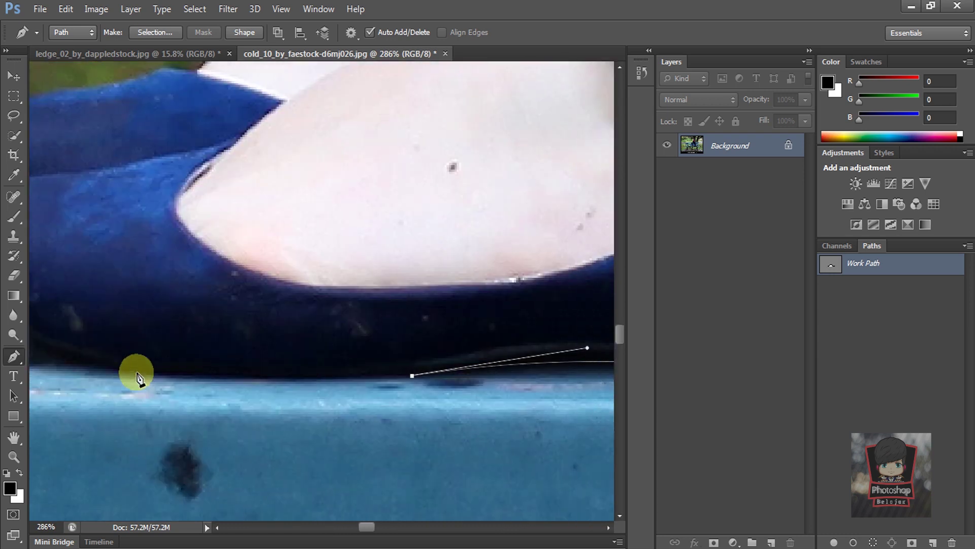
left_click(340, 408)
left_click_drag(155, 275, 120, 154)
scroll(173, 244, "down", 3)
left_click_drag(137, 216, 227, 183)
scroll(337, 231, "up", 3)
left_click_drag(338, 233, 340, 228)
scroll(226, 348, "down", 3)
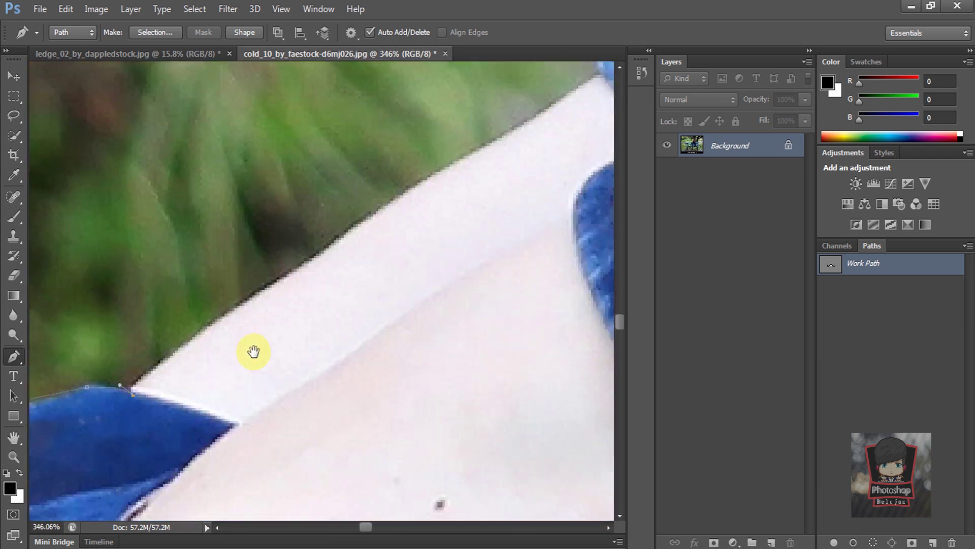
scroll(287, 338, "up", 2)
left_click_drag(319, 288, 347, 280)
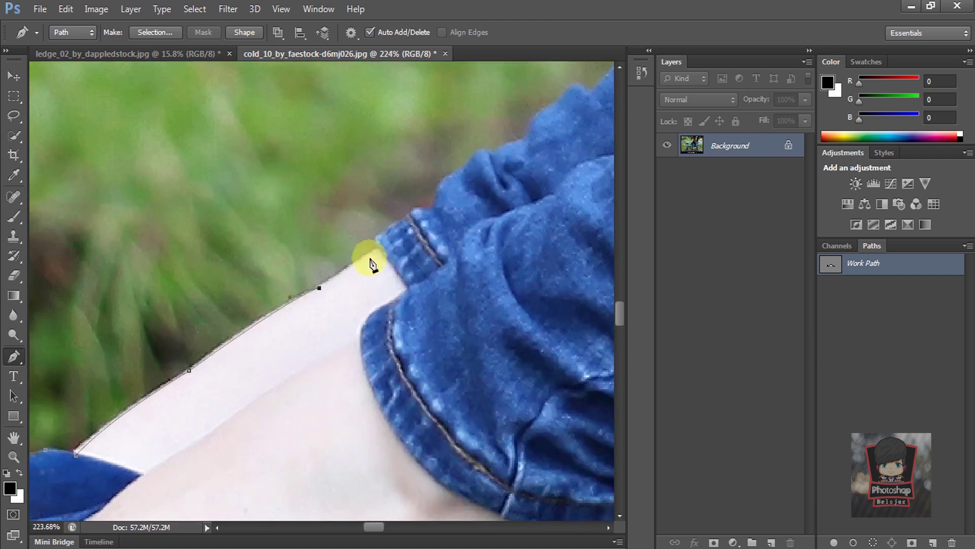
scroll(308, 314, "up", 2)
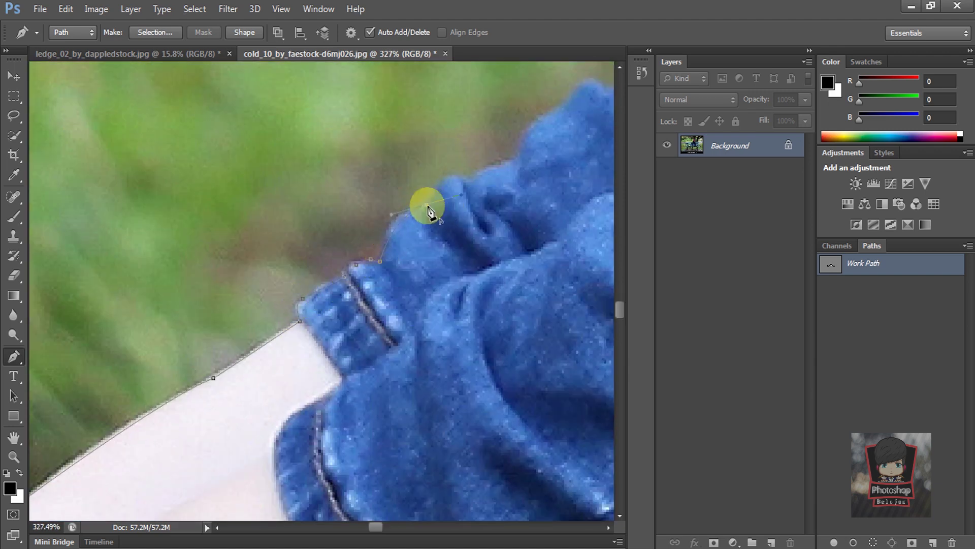
Curve the path around the jacket's back and along its top edge
scroll(431, 216, "right", 3)
scroll(470, 249, "up", 2)
scroll(429, 366, "up", 2)
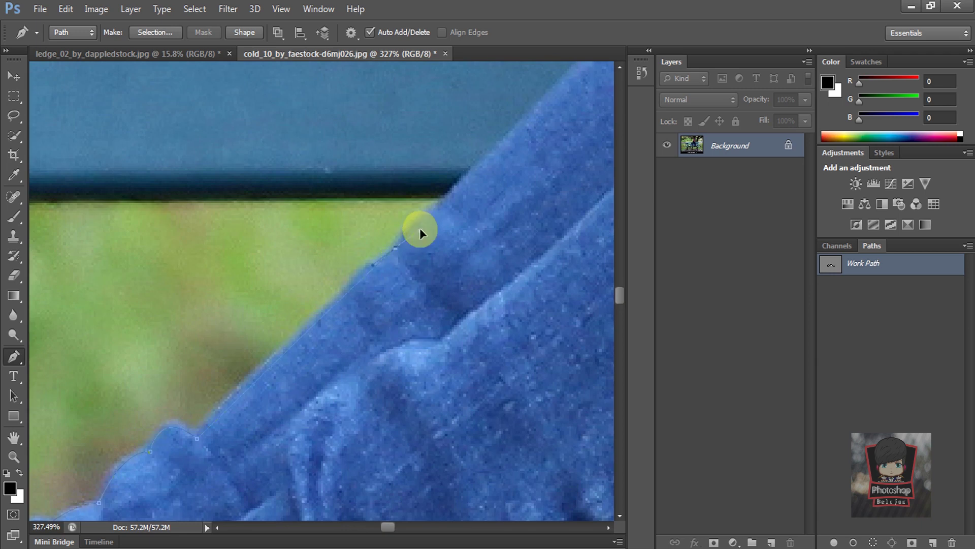
scroll(416, 228, "up", 3)
scroll(305, 356, "up", 3)
scroll(168, 386, "down", 1)
scroll(172, 330, "left", 2)
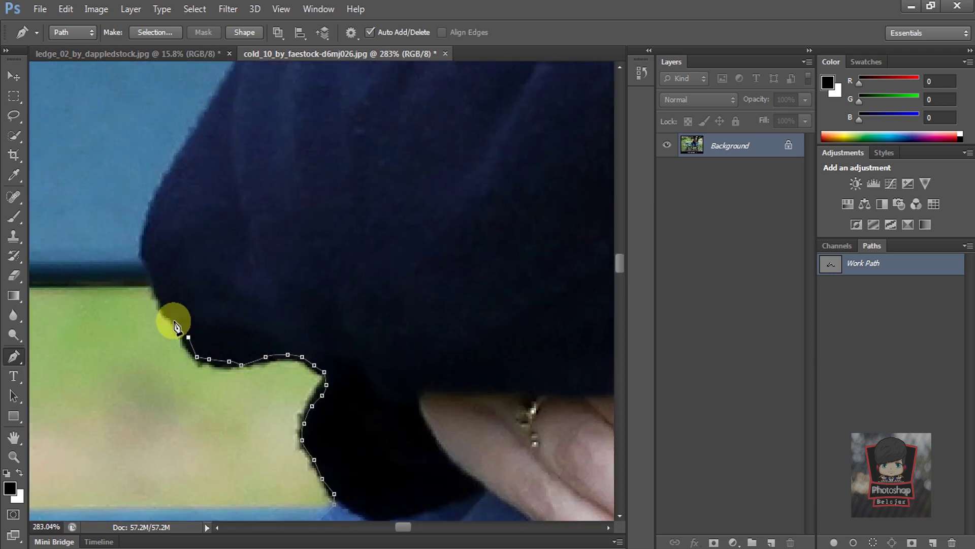
scroll(427, 174, "up", 3)
scroll(403, 105, "up", 3)
scroll(330, 239, "up", 2)
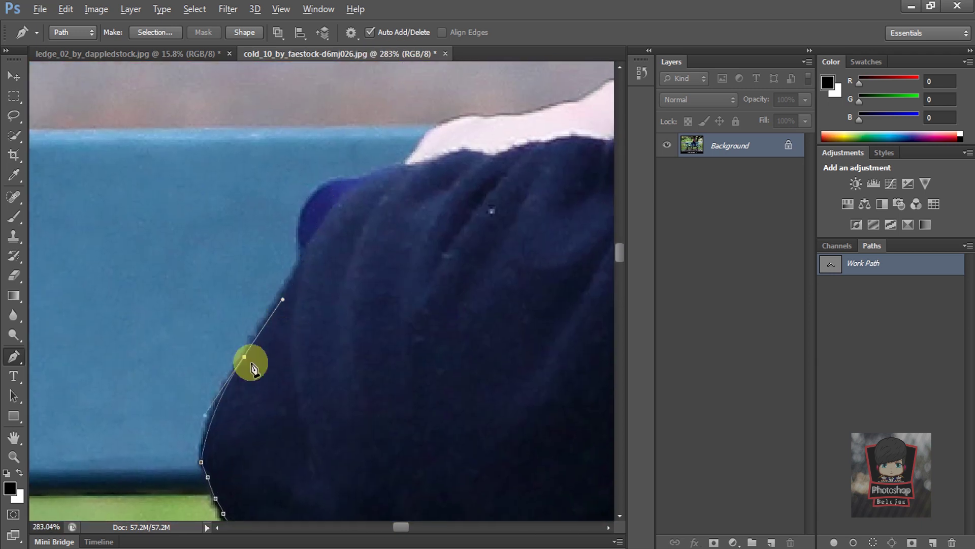
scroll(243, 300, "up", 2)
mouse_move(311, 284)
left_mouse_down()
mouse_move(370, 287)
mouse_move(413, 243)
left_mouse_up()
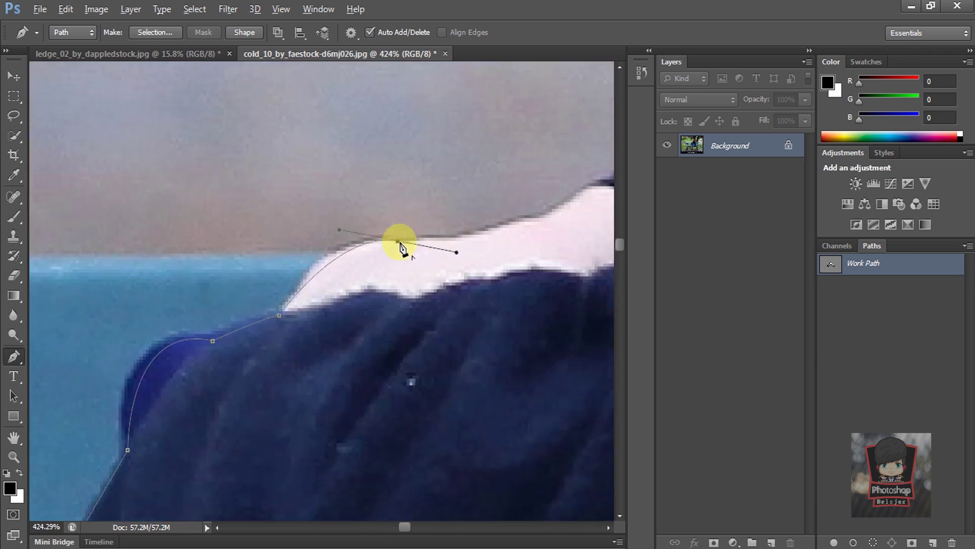
scroll(467, 279, "up", 3)
scroll(348, 312, "right", 3)
left_click(314, 311)
left_click_drag(355, 242, 360, 174)
Extend the path to the collar by the hair and around the lips and nose
scroll(389, 259, "up", 3)
scroll(389, 259, "right", 3)
left_click_drag(374, 261, 431, 276)
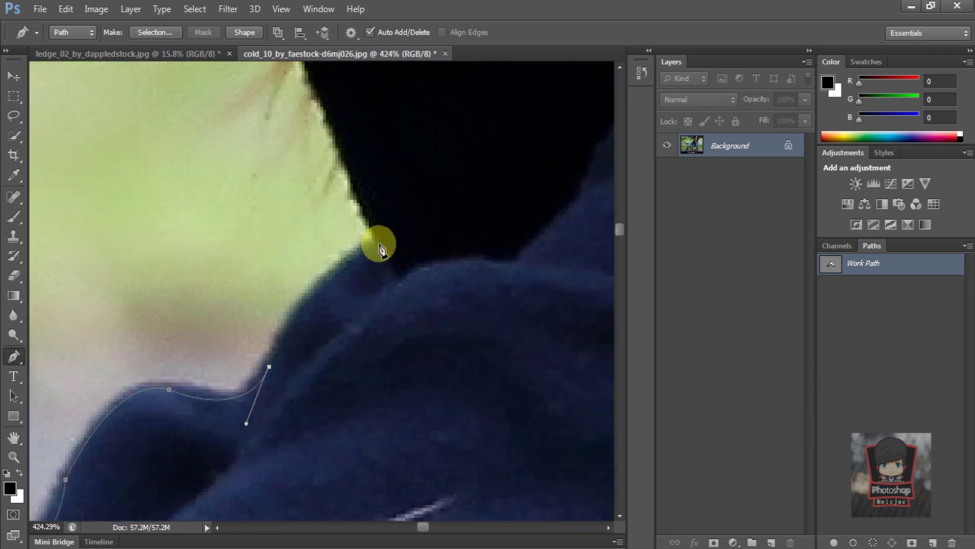
scroll(371, 257, "down", 5)
scroll(284, 228, "up", 4)
scroll(341, 254, "up", 2)
left_click_drag(340, 246, 345, 280)
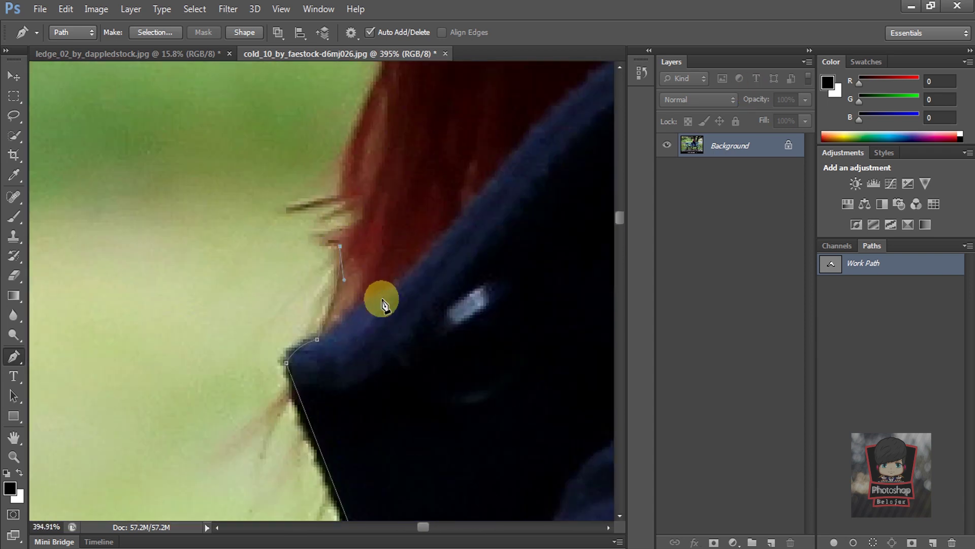
scroll(233, 218, "down", 2)
scroll(318, 119, "up", 3)
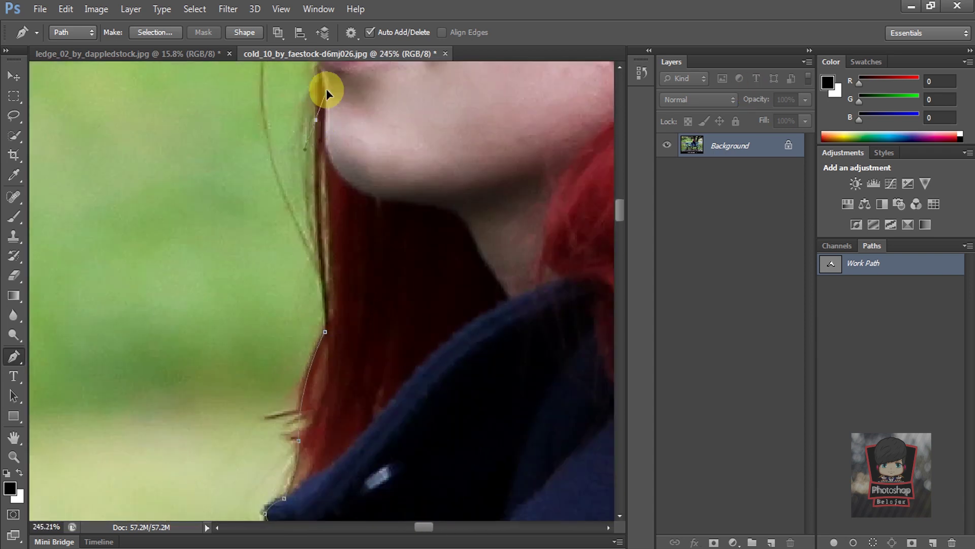
scroll(340, 292, "up", 2)
scroll(341, 292, "up", 2)
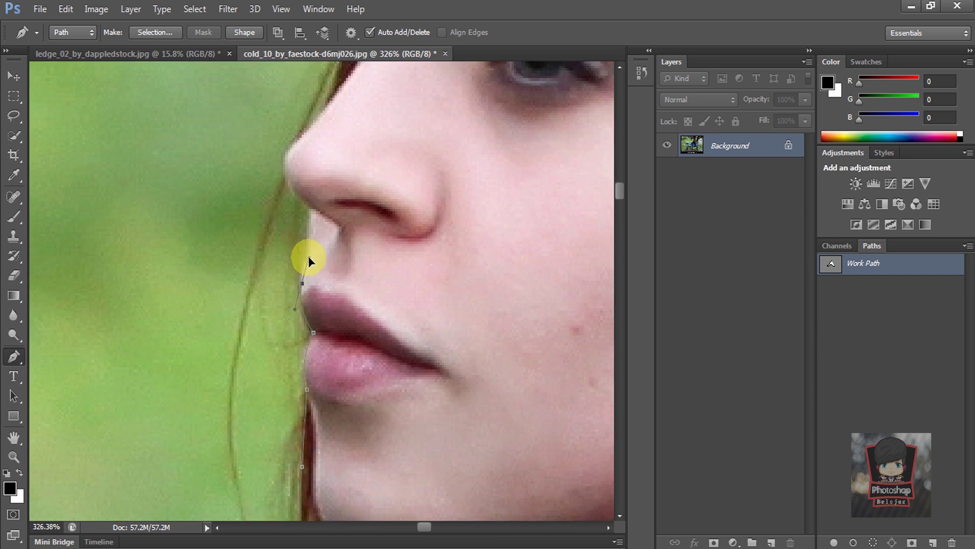
scroll(309, 260, "up", 2)
scroll(315, 279, "up", 1)
scroll(277, 266, "up", 2)
mouse_move(308, 231)
left_mouse_down()
mouse_move(326, 213)
mouse_move(274, 290)
left_mouse_up()
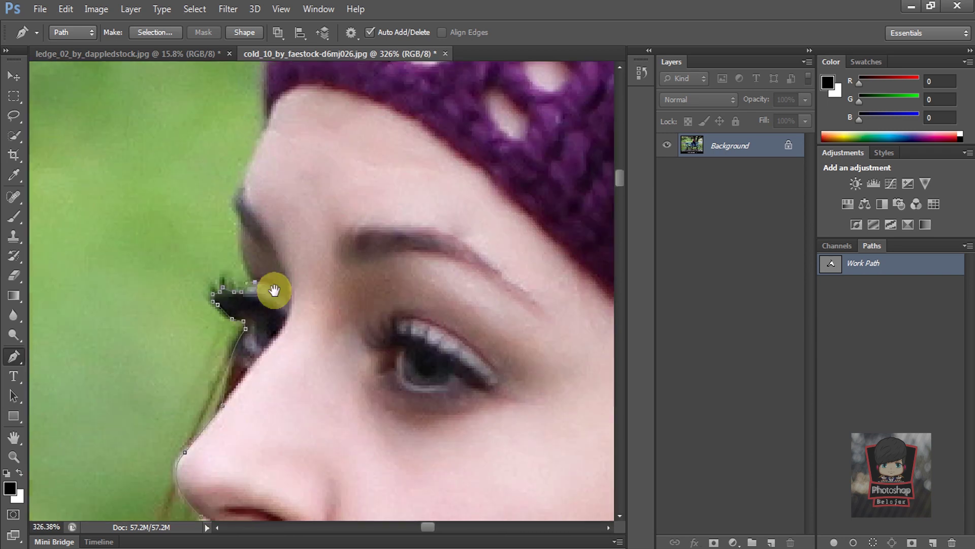
Trace from where the hat meets the hair down the hair edge to the pink mitten
scroll(259, 204, "down", 1)
scroll(254, 198, "down", 1)
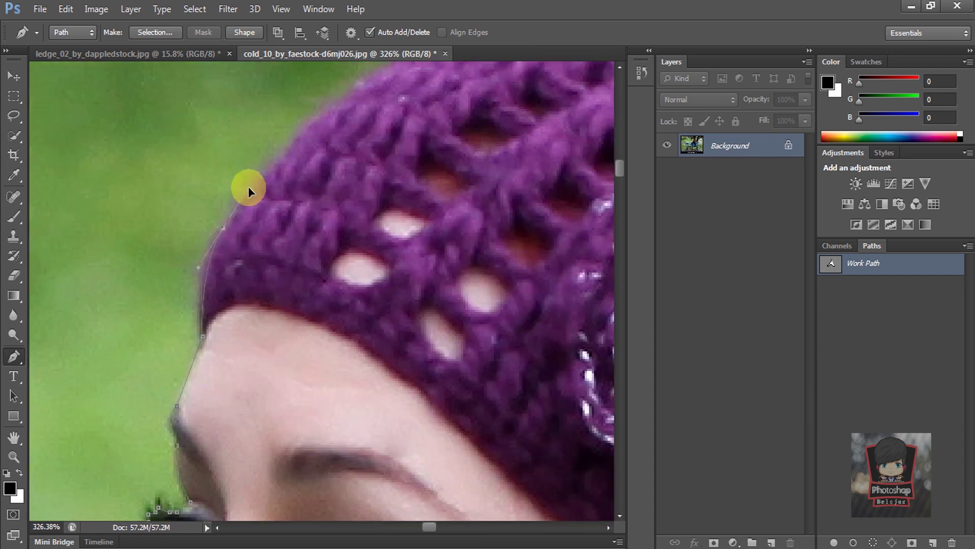
scroll(264, 234, "down", 1)
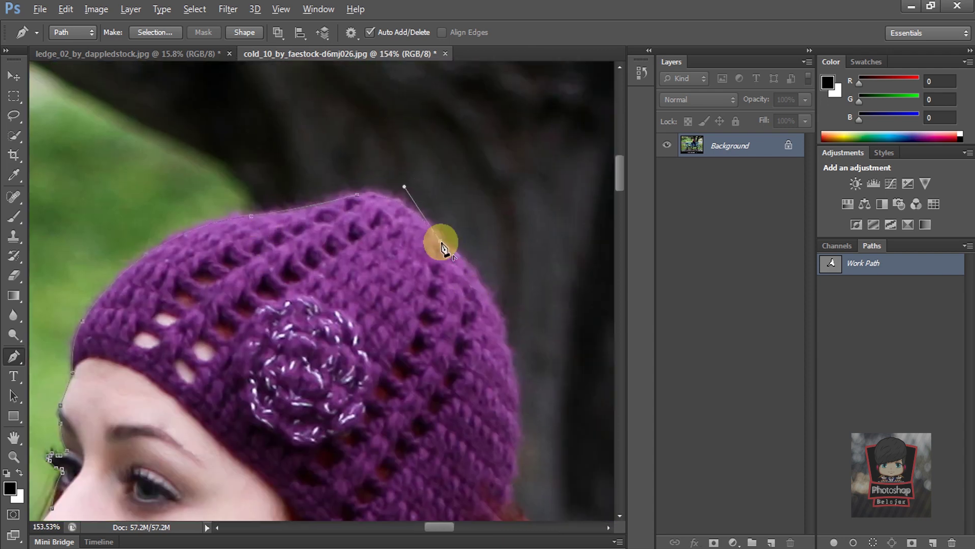
scroll(443, 247, "down", 3)
scroll(463, 302, "down", 3)
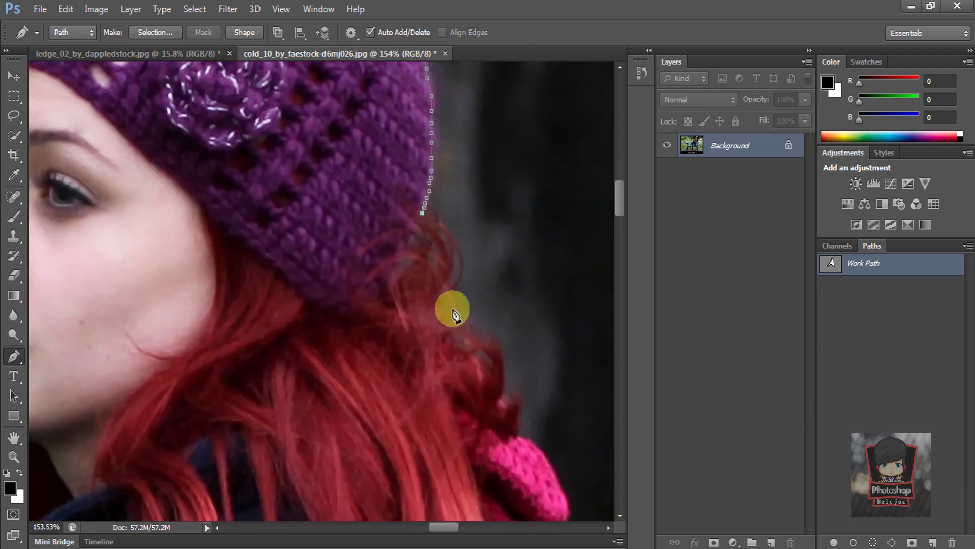
scroll(451, 307, "up", 1)
left_click_drag(439, 324, 413, 364)
left_click(478, 336)
left_click(507, 366)
left_click(520, 408)
left_click(535, 464)
scroll(533, 464, "down", 5)
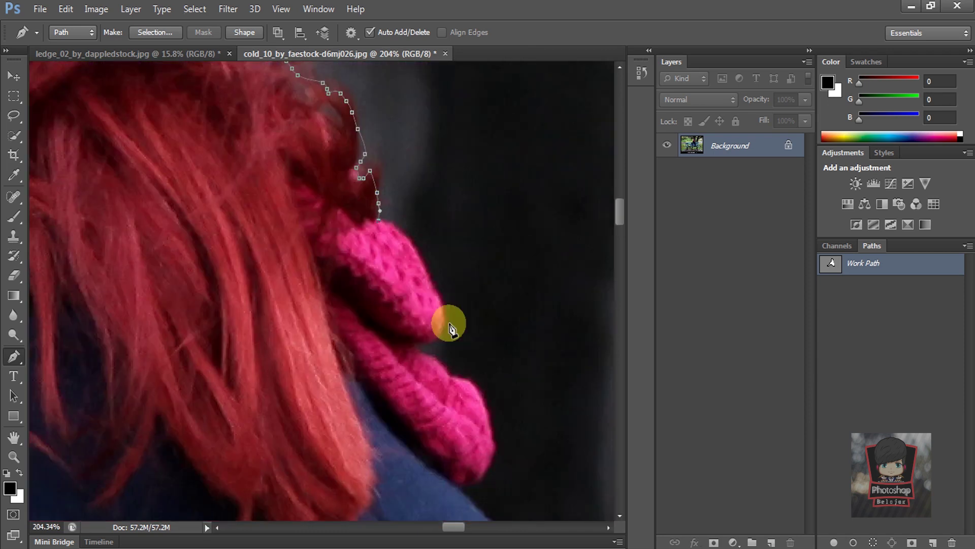
left_click_drag(485, 415, 490, 446)
scroll(490, 446, "down", 3)
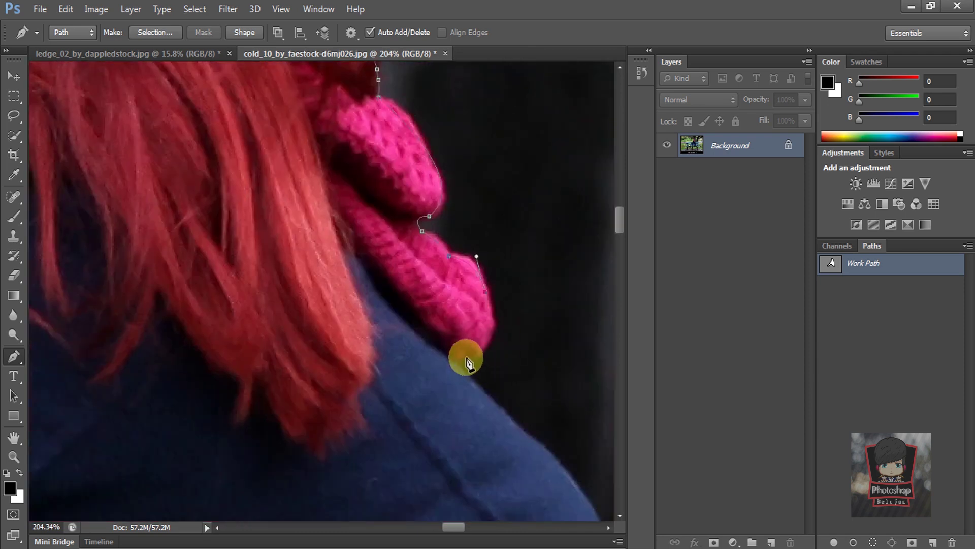
scroll(463, 379, "down", 2)
Follow the coat edge by the bench, then the bag strap and bag edge
left_click(312, 244)
scroll(266, 222, "down", 2)
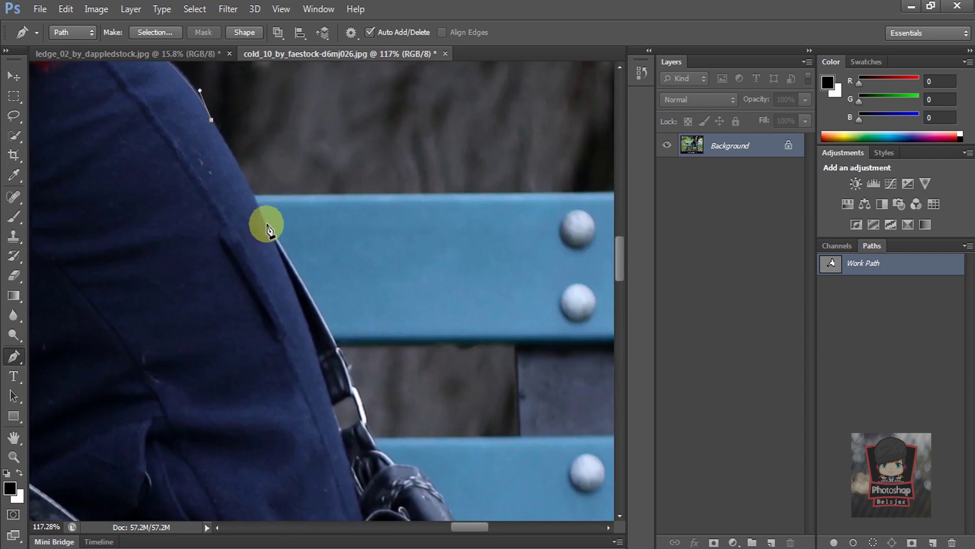
scroll(323, 305, "down", 2)
scroll(324, 312, "down", 2)
left_click(326, 262)
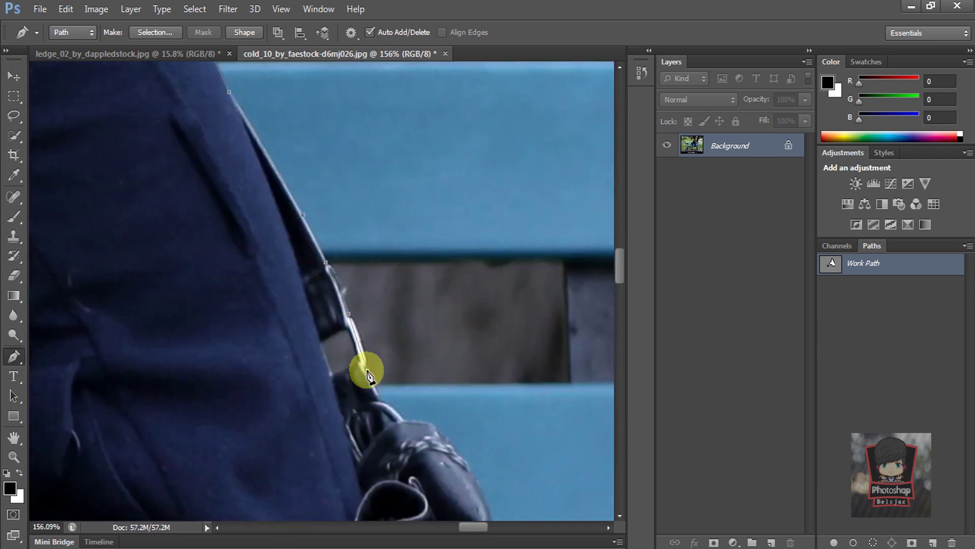
left_click(369, 376)
scroll(351, 299, "down", 2)
scroll(351, 299, "up", 2)
left_click(392, 375)
scroll(392, 375, "down", 2)
left_click(333, 316)
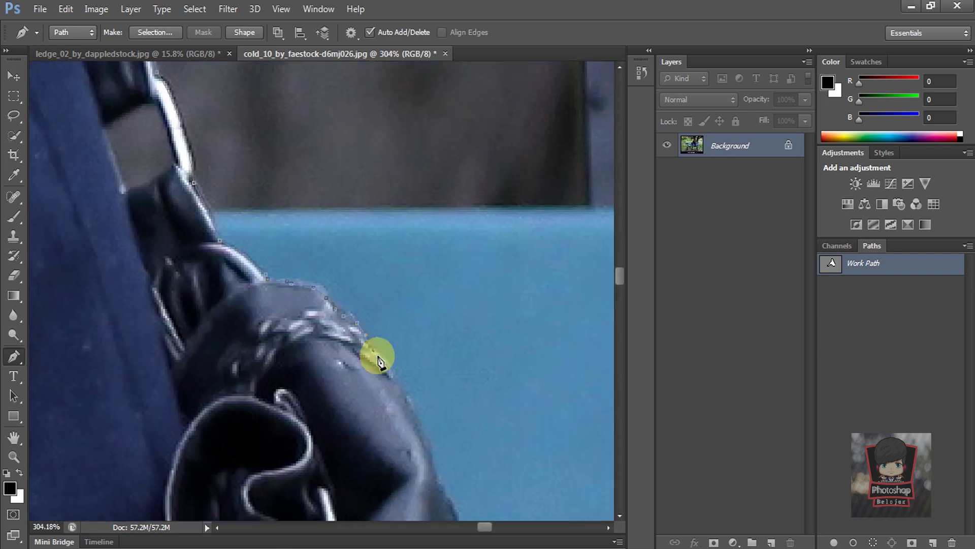
Close the path around the bag's bottom and back along the coat
scroll(368, 345, "down", 2)
scroll(322, 283, "up", 3)
scroll(318, 320, "up", 3)
scroll(344, 370, "up", 2)
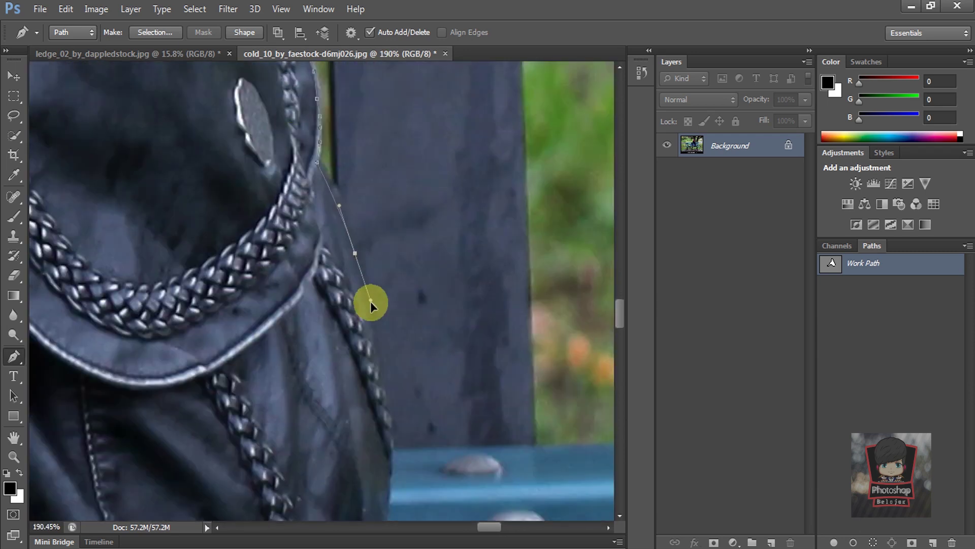
scroll(258, 344, "down", 2)
scroll(381, 471, "down", 2)
scroll(332, 481, "down", 2)
scroll(331, 480, "down", 2)
left_click(338, 321)
left_click_drag(329, 326, 319, 347)
scroll(189, 285, "up", 2)
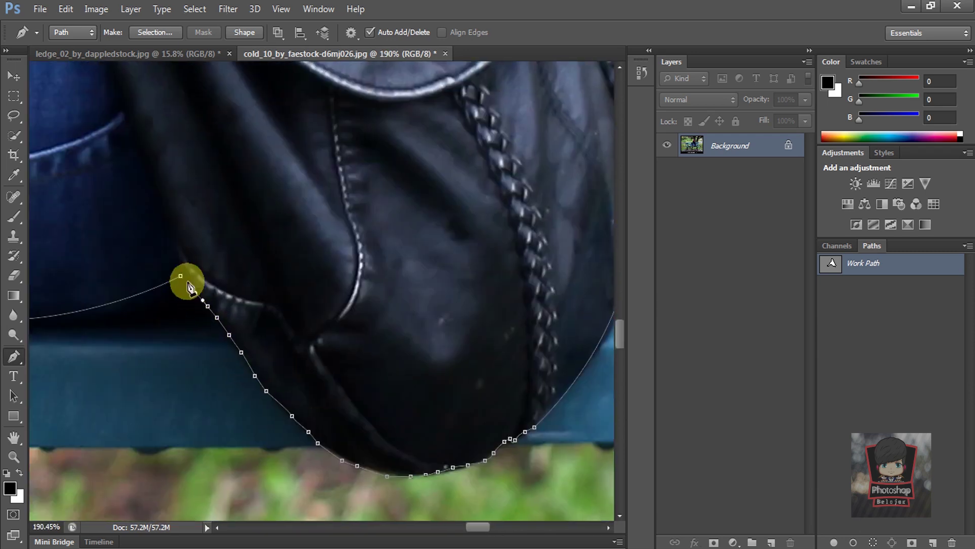
scroll(244, 167, "down", 5)
scroll(411, 325, "up", 6)
left_click_drag(446, 414, 496, 462)
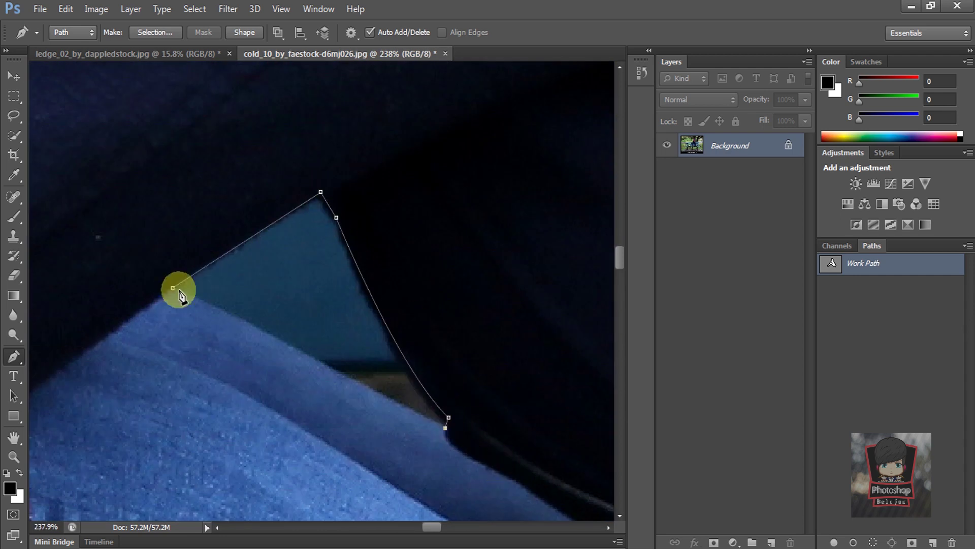
scroll(388, 288, "down", 6)
right_click(390, 287)
Convert the work path into a selection around the girl
left_click(427, 271)
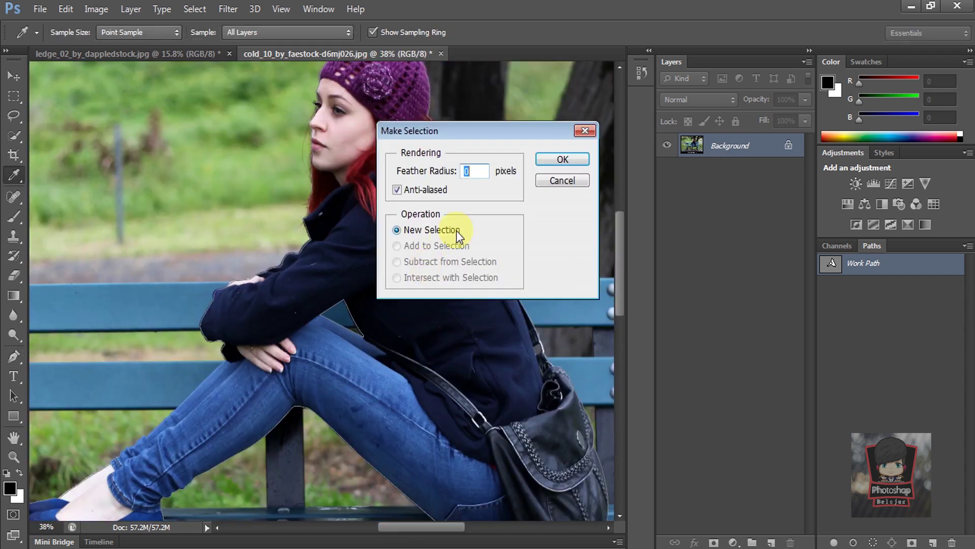
left_click(556, 159)
scroll(335, 195, "down", 5)
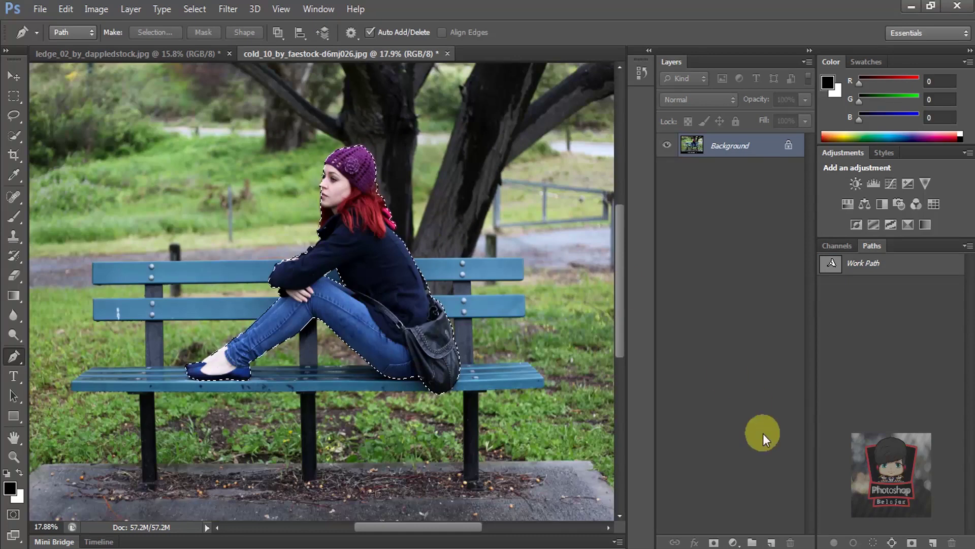
Add a layer mask hiding the park, then apply it permanently to Layer 0
left_click(716, 541)
scroll(348, 294, "up", 5)
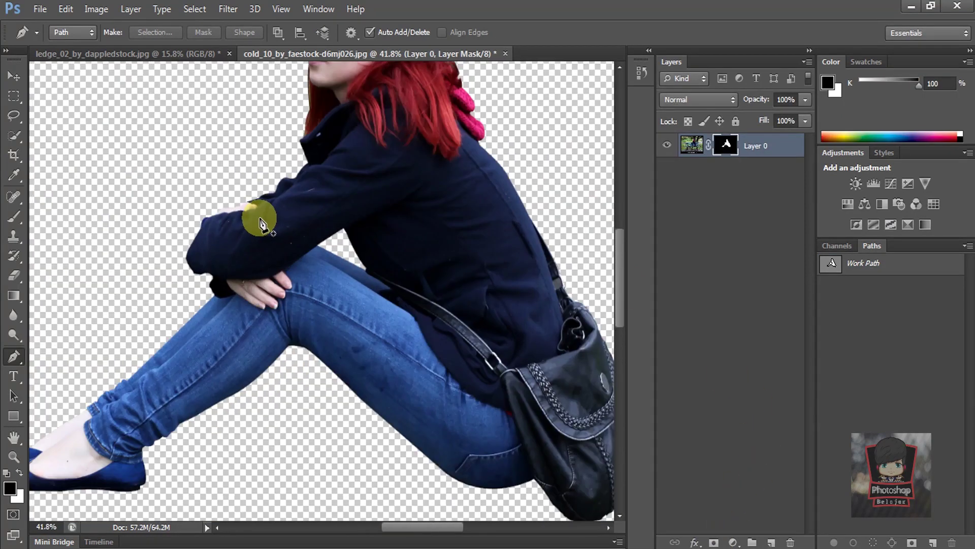
scroll(257, 214, "up", 3)
scroll(257, 214, "down", 2)
scroll(264, 216, "down", 3)
scroll(270, 226, "down", 2)
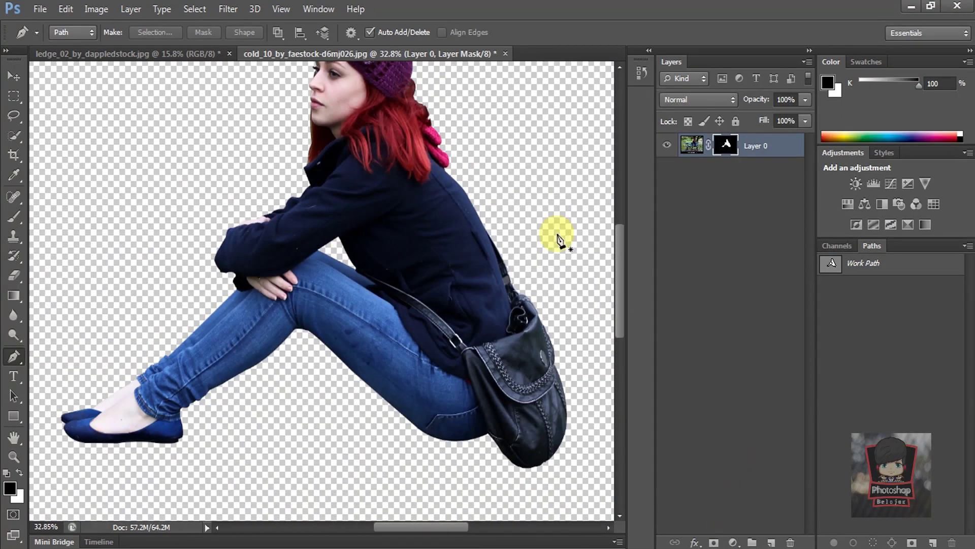
right_click(728, 148)
left_click(768, 194)
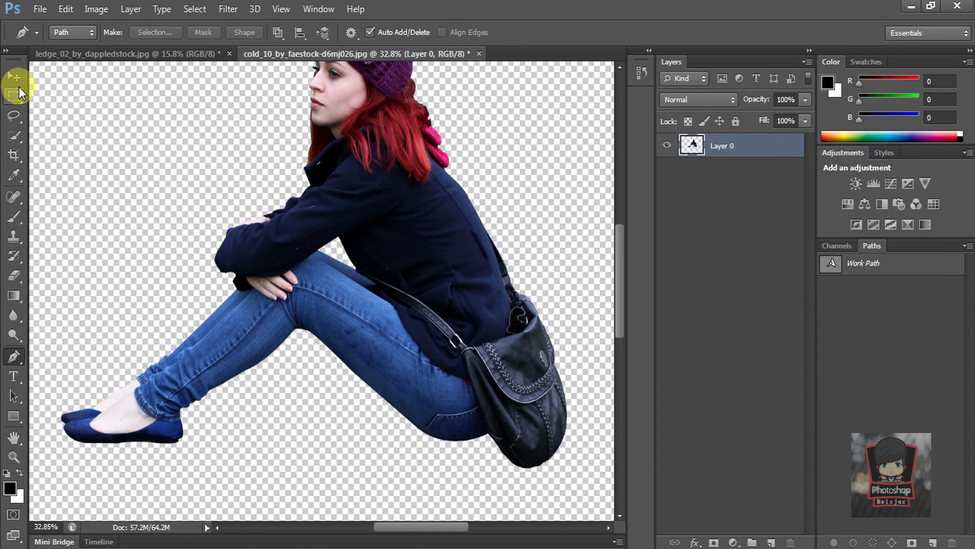
Drag the cut-out girl with the Move tool toward the ledge document
left_click(14, 76)
scroll(422, 260, "down", 3)
left_click_drag(412, 273, 156, 53)
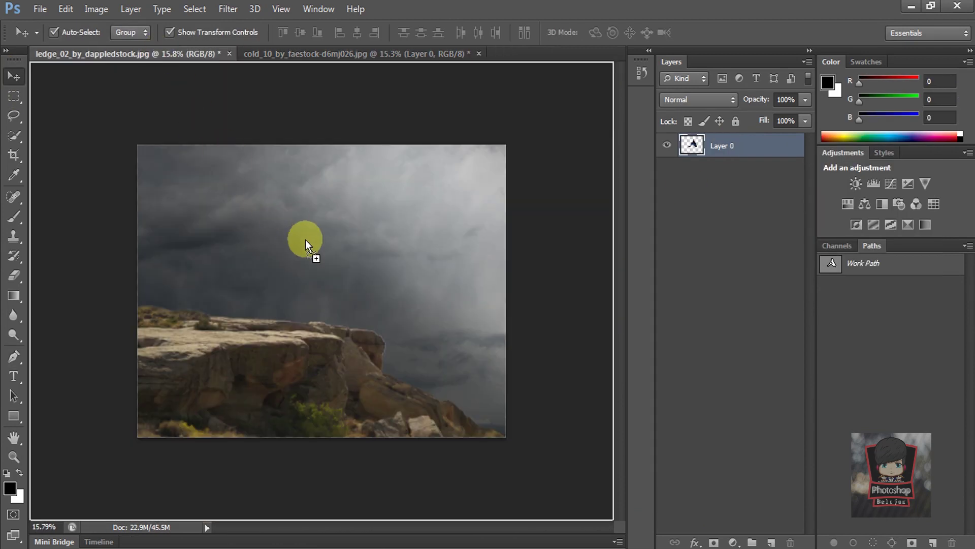
Drop the girl into the ledge scene and scale her down onto the rock
left_click_drag(156, 52, 305, 238)
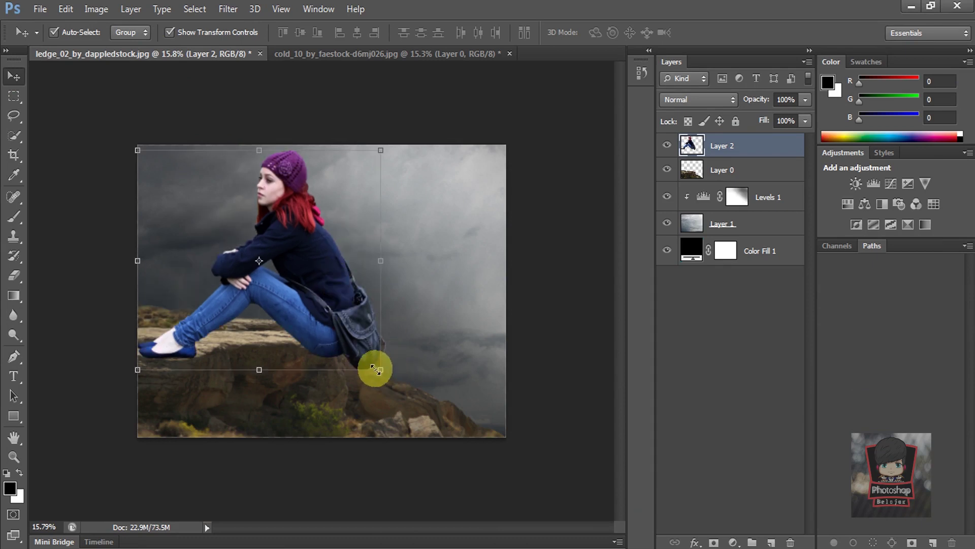
mouse_move(378, 369)
left_mouse_down()
mouse_move(293, 289)
mouse_move(284, 303)
left_mouse_up()
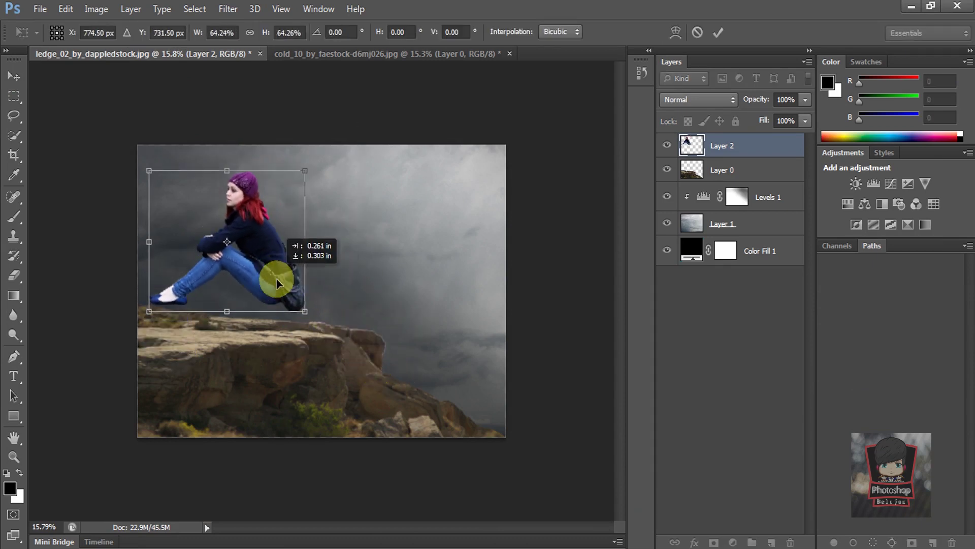
double_click(283, 303)
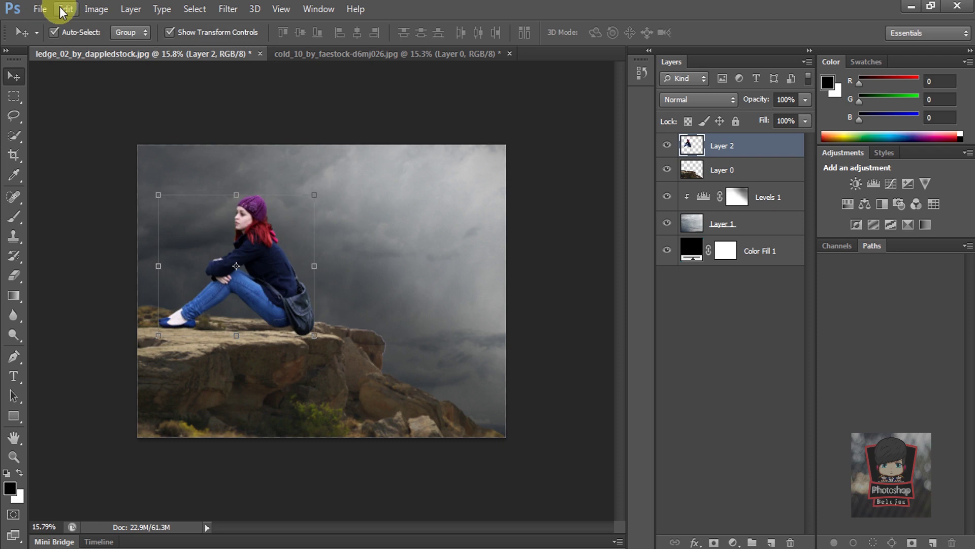
Flip the girl horizontally to face right and place her on the ledge's left side
left_click(65, 10)
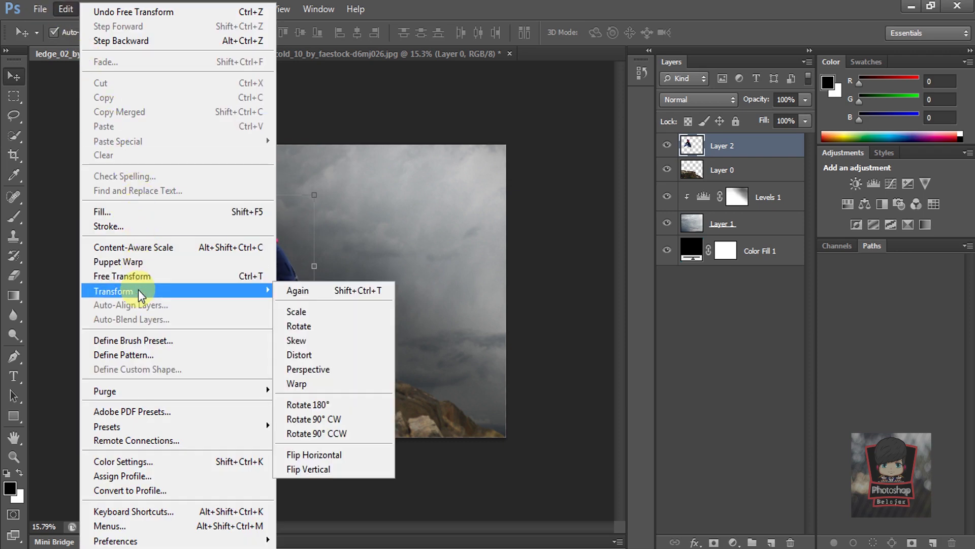
left_click(323, 455)
scroll(238, 282, "up", 1)
scroll(239, 285, "up", 2)
left_click_drag(239, 287, 235, 310)
scroll(301, 294, "down", 2)
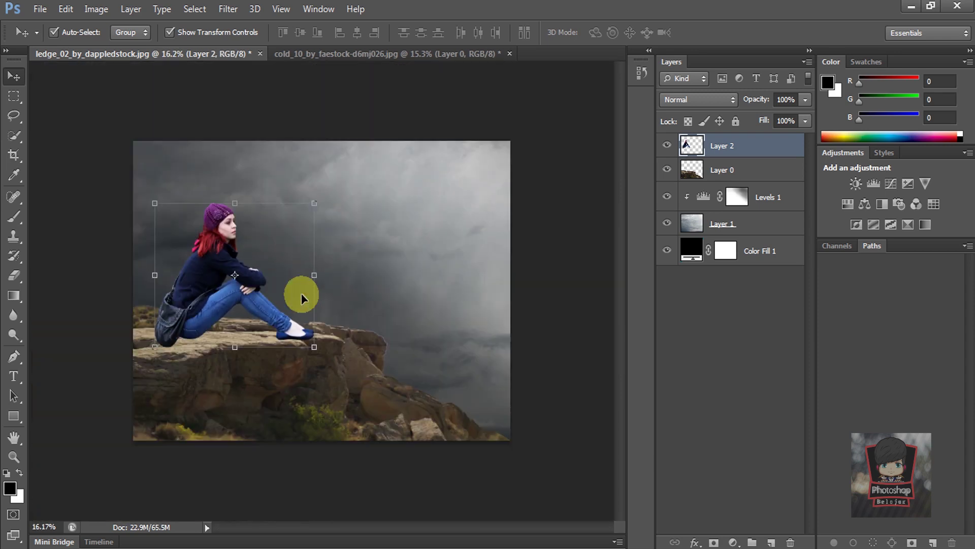
Rotate the rock ledge layer (Layer 0) about -1.2°
left_click(739, 170)
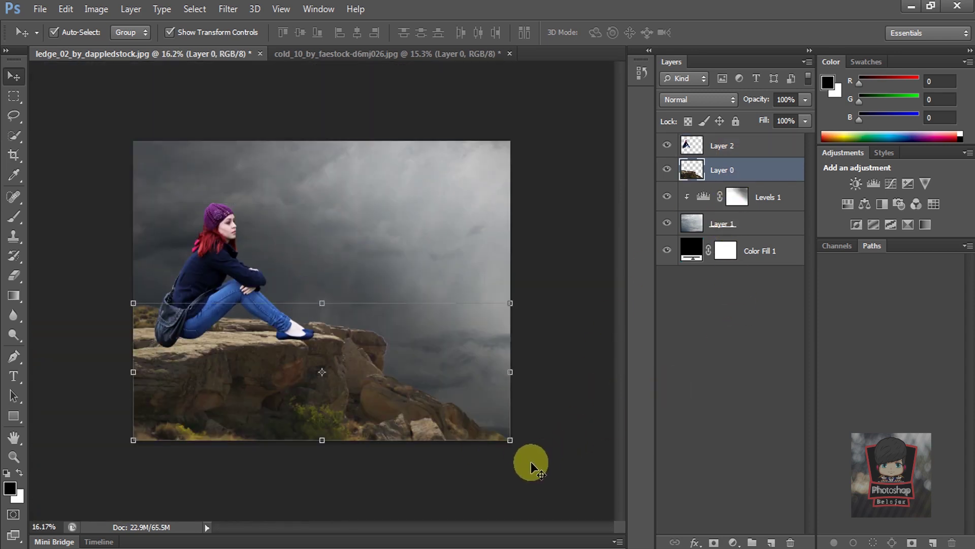
key("ctrl+t")
left_click_drag(519, 447, 525, 448)
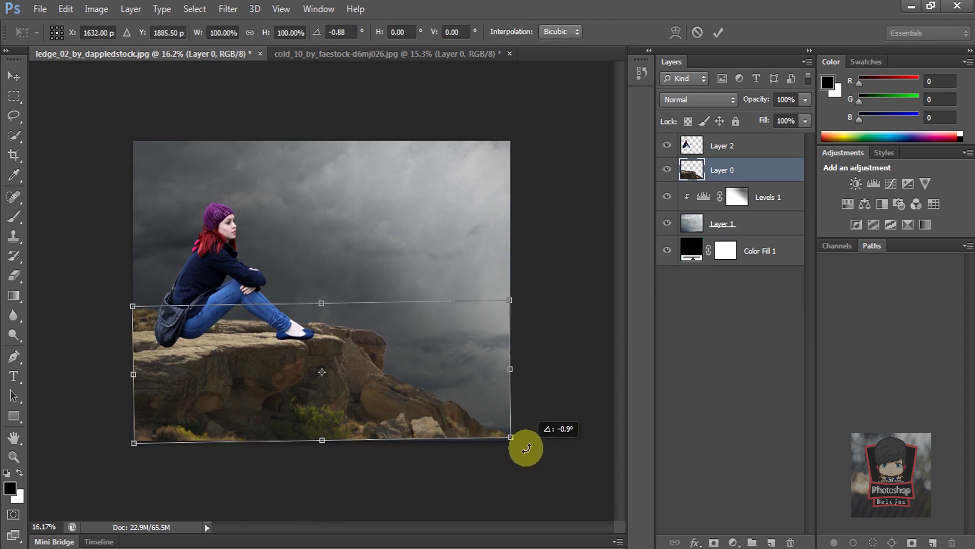
left_click_drag(526, 448, 528, 447)
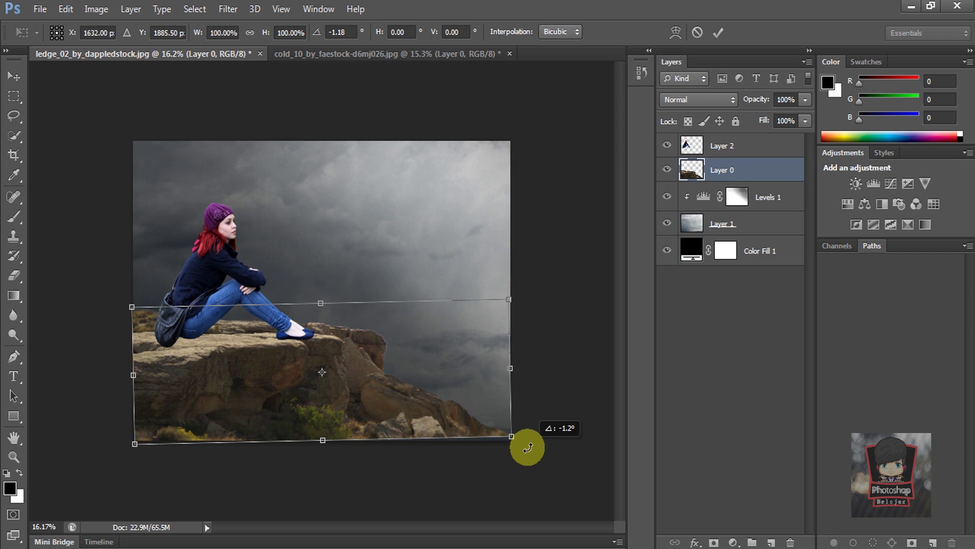
key("Return")
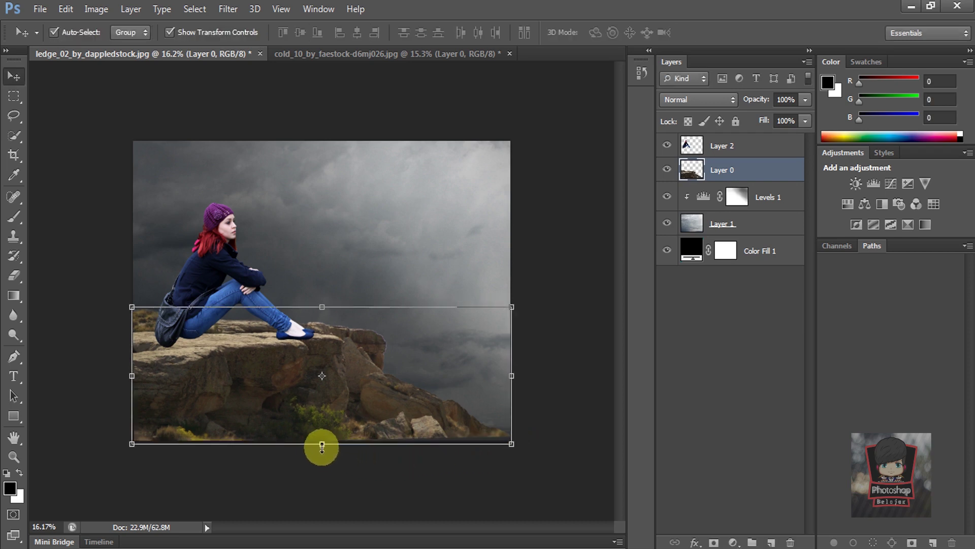
Stretch the ledge's bottom edge slightly downward
left_click_drag(322, 445, 322, 452)
key("Return")
left_click(716, 146)
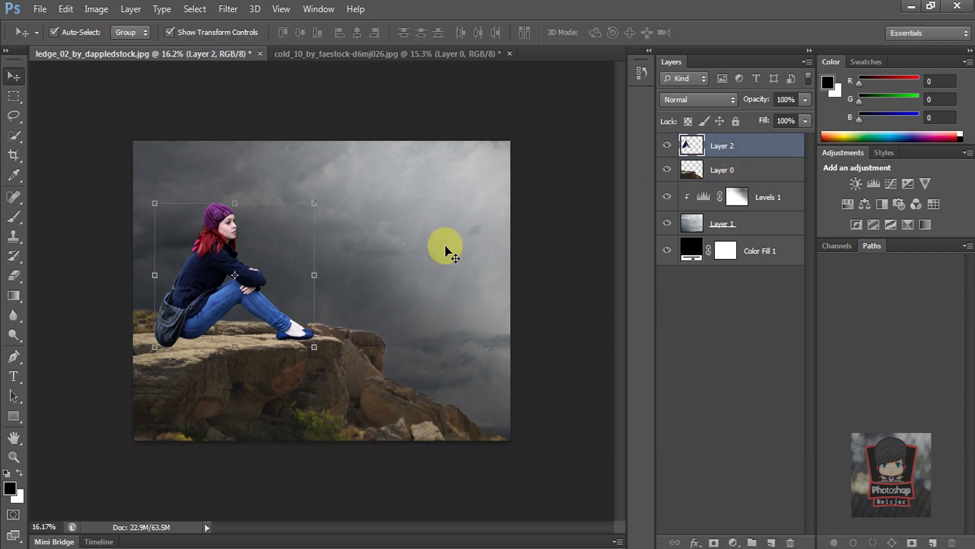
scroll(277, 305, "up", 2)
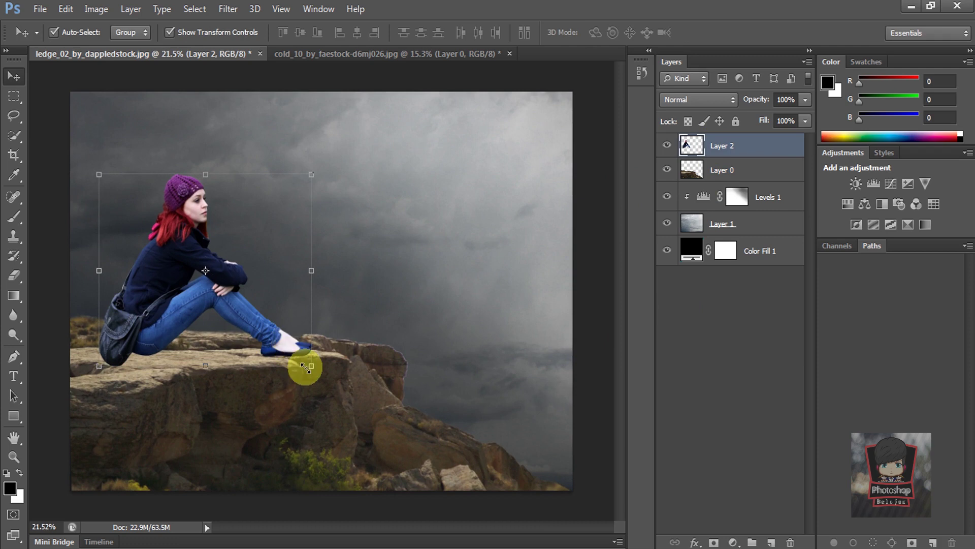
scroll(321, 366, "down", 2)
left_click(722, 170)
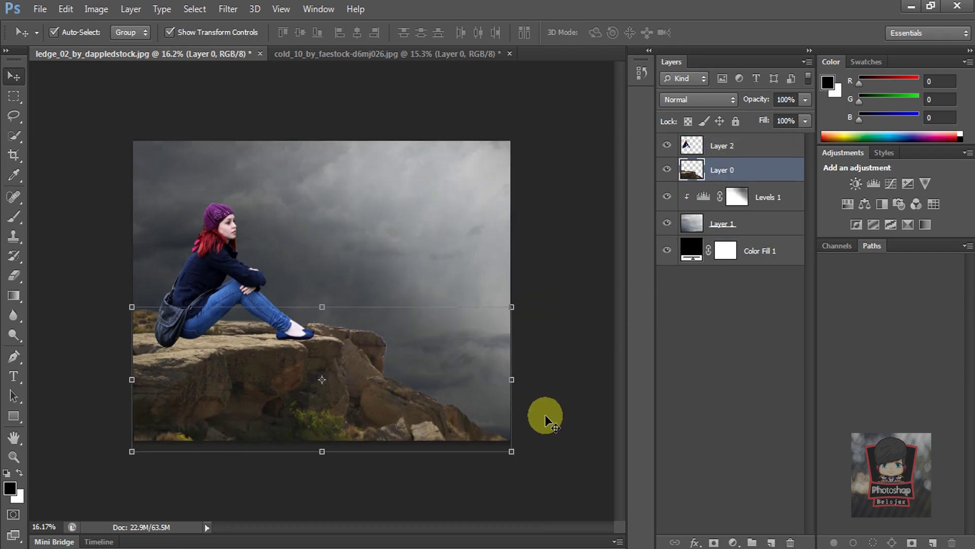
Widen the ledge to about 115% on both sides, then reselect the girl's layer
left_click_drag(511, 379, 546, 384)
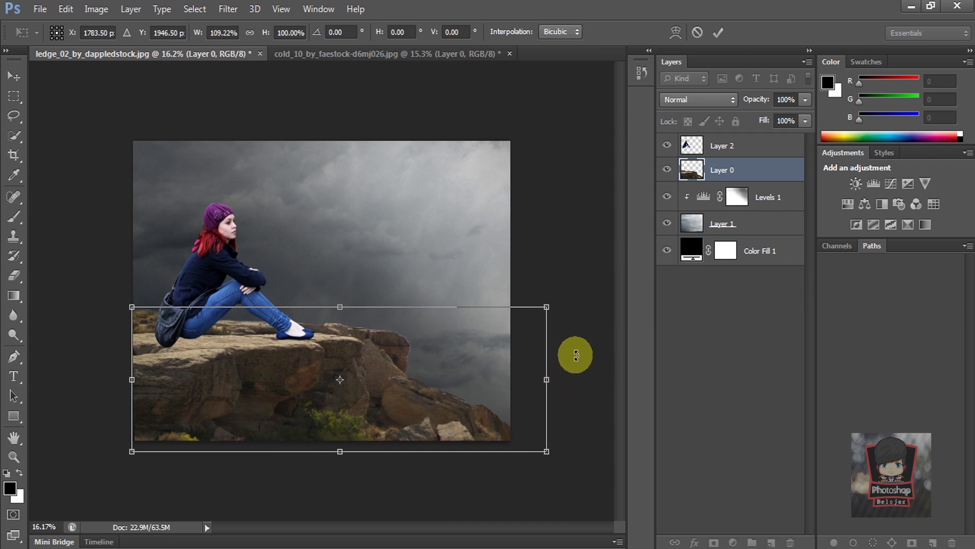
left_click_drag(131, 378, 111, 379)
left_click_drag(546, 380, 539, 380)
key("Return")
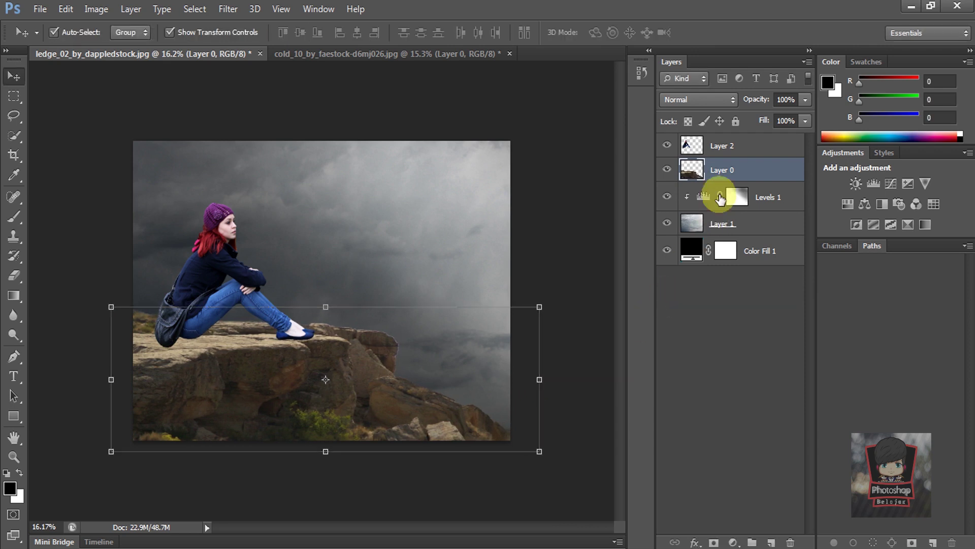
left_click(732, 140)
Shrink the girl to about 95% and move her down and left onto the ledge
scroll(299, 292, "up", 3)
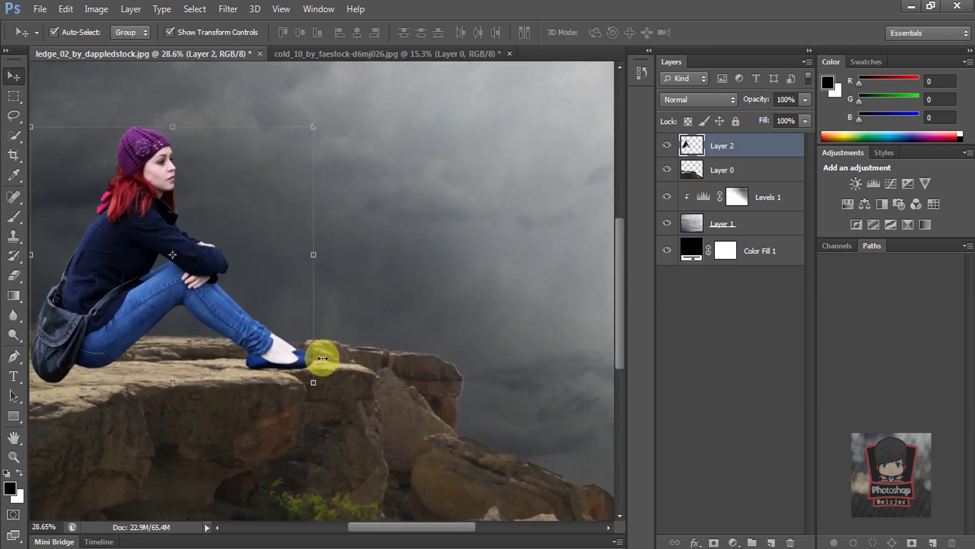
left_click(314, 382)
left_click_drag(314, 382, 283, 374)
scroll(311, 331, "down", 2)
mouse_move(228, 316)
left_mouse_down()
mouse_move(230, 330)
mouse_move(236, 318)
left_mouse_up()
scroll(236, 318, "down", 1)
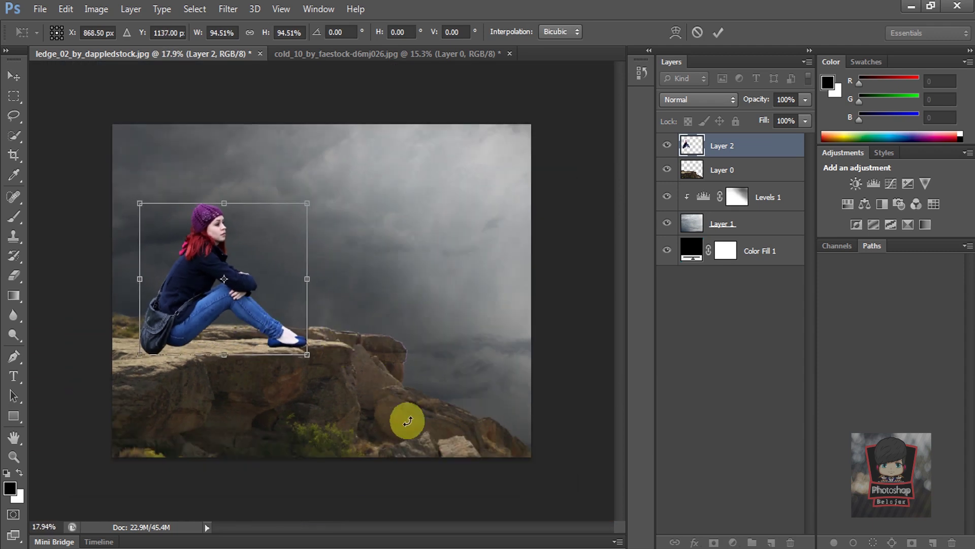
Commit the girl's placement and widen the rock ledge leftward to 103%
left_click(718, 175)
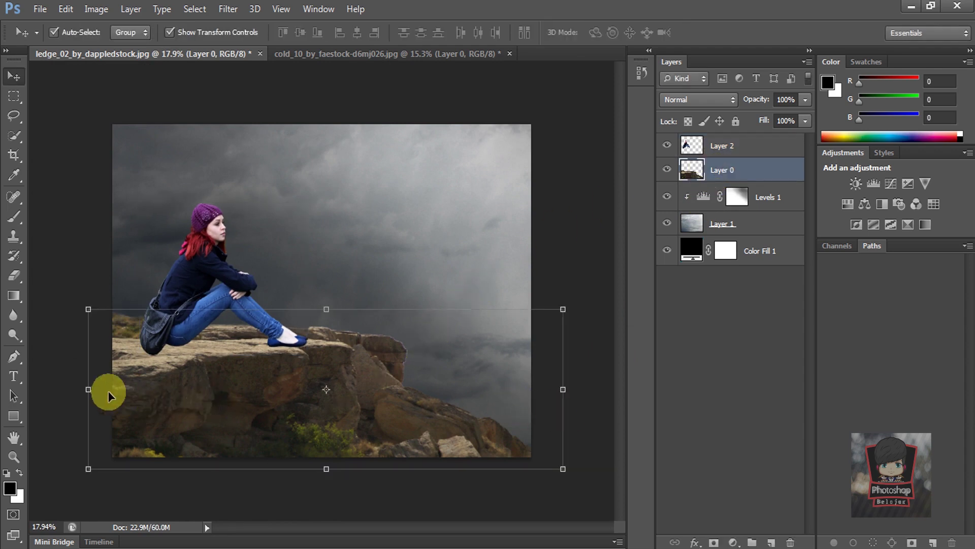
left_click_drag(88, 389, 73, 389)
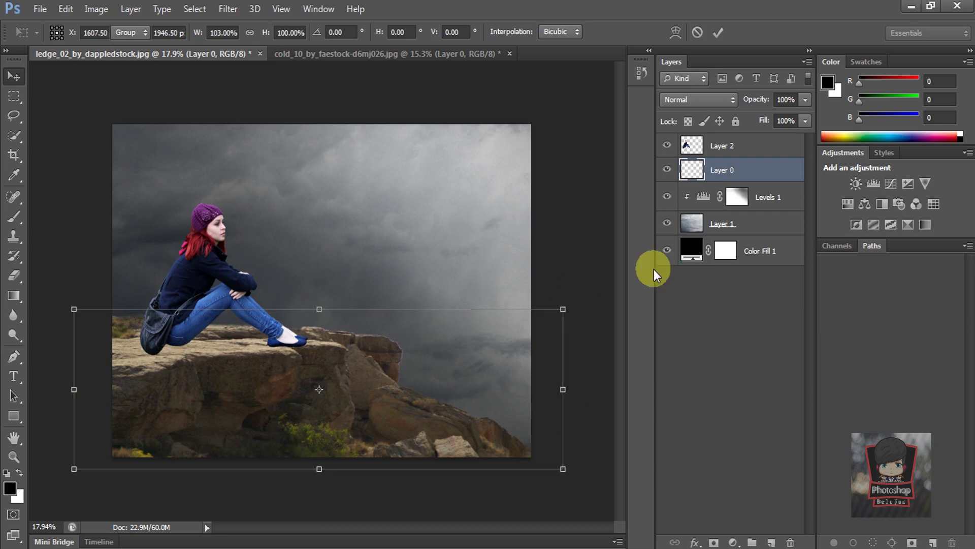
key("Return")
Select the girl layer, then the Levels 1 layer's mask
left_click(720, 146)
scroll(305, 348, "up", 3)
scroll(313, 349, "up", 1)
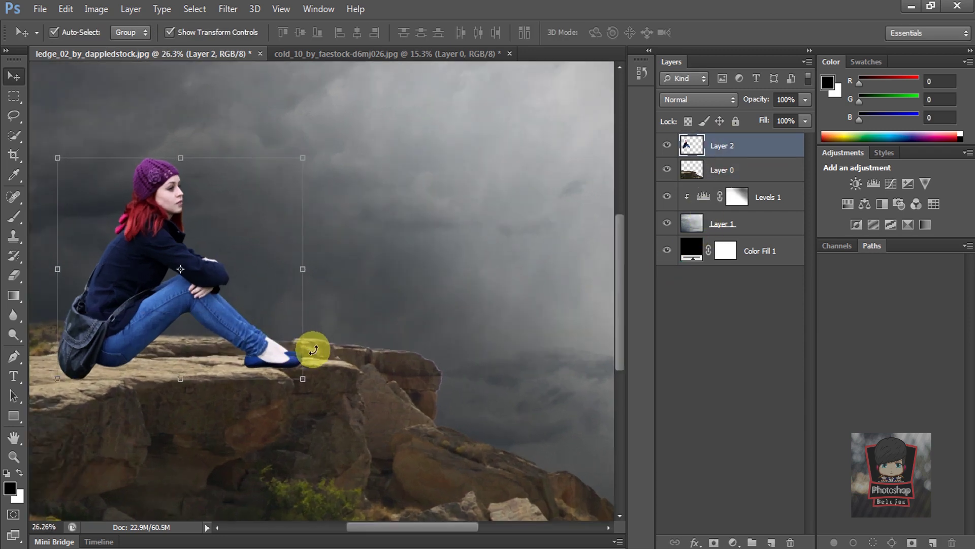
scroll(463, 323, "down", 2)
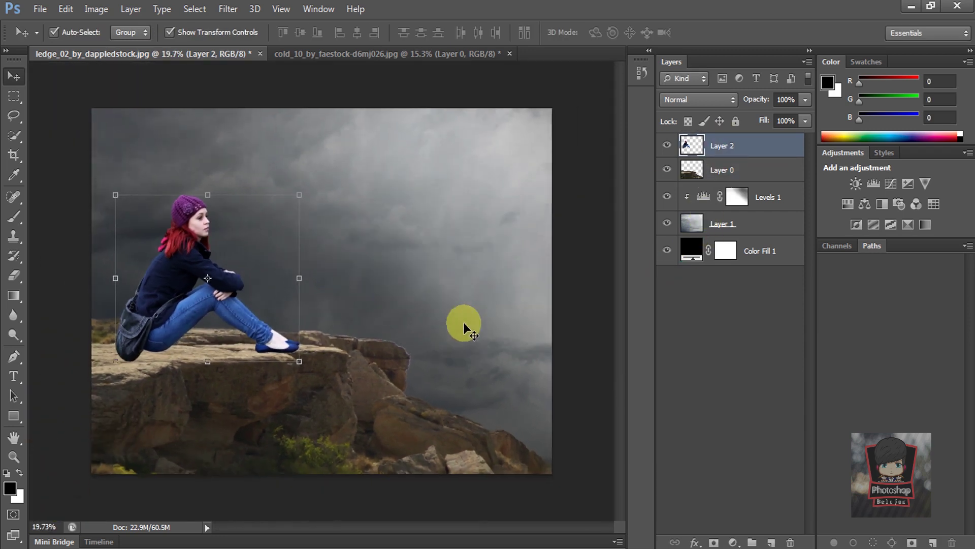
scroll(187, 320, "up", 1)
scroll(190, 318, "up", 1)
left_click_drag(190, 318, 181, 323)
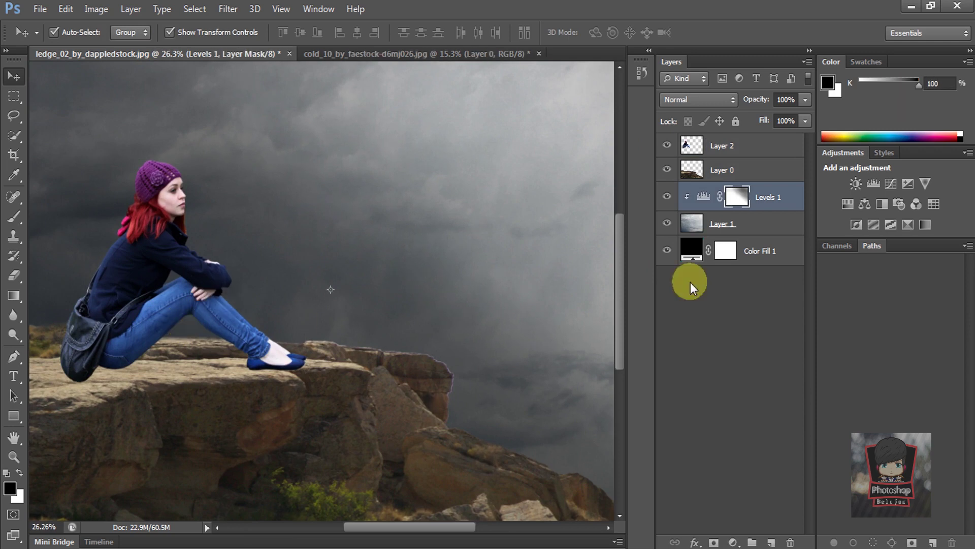
Transform the girl again, shifting her slightly left and nudging her down onto the rock
left_click(731, 152)
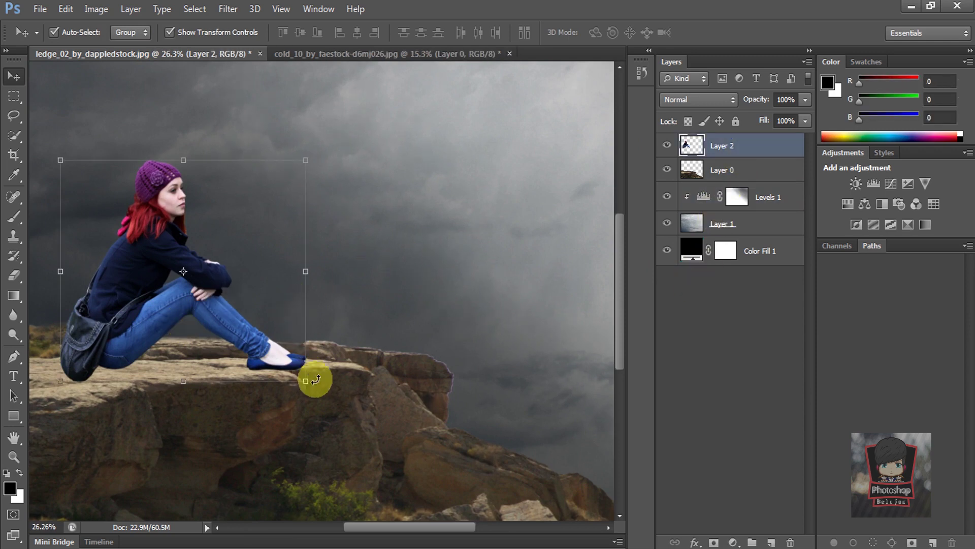
key("ctrl+t")
left_click_drag(282, 358, 277, 356)
scroll(278, 354, "down", 1)
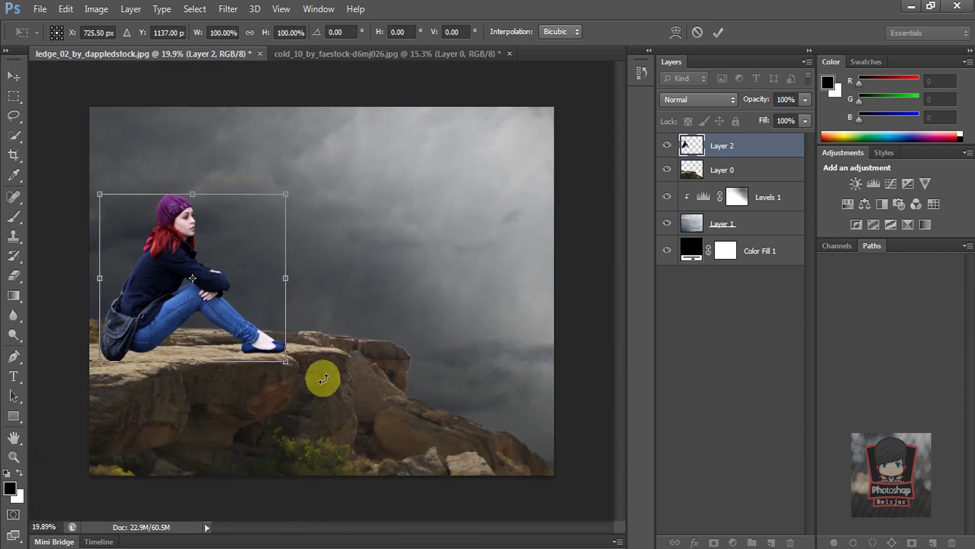
scroll(197, 346, "up", 1)
scroll(190, 358, "up", 1)
key("Down")
key("Down")
key("Down")
key("Down")
key("Down")
key("Down")
key("Down")
scroll(190, 359, "down", 2)
Zoom out, commit the girl's final placement, and select the rock ledge layer
key("Up")
key("Up")
key("Up")
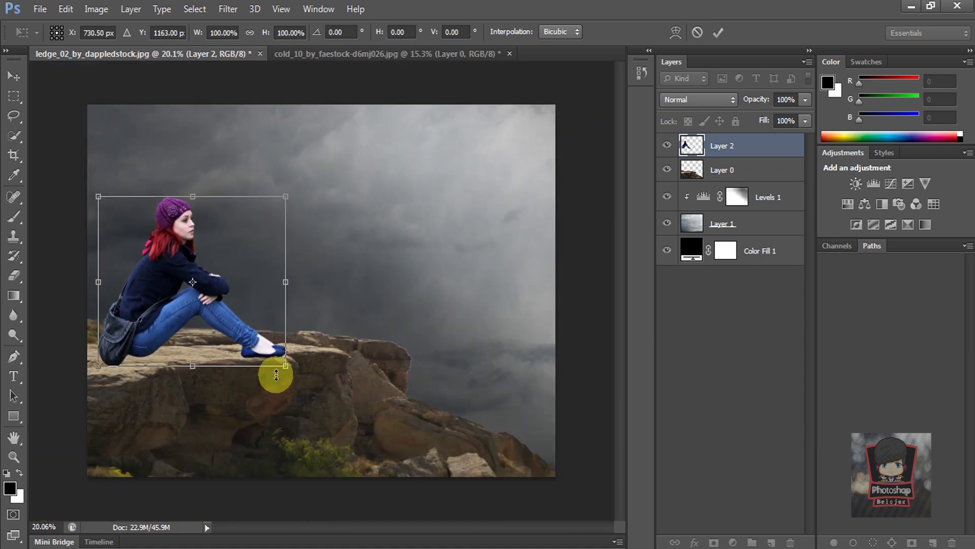
scroll(277, 375, "down", 1)
key("Up")
key("Up")
key("Up")
key("Up")
key("Up")
key("Up")
scroll(276, 375, "down", 1)
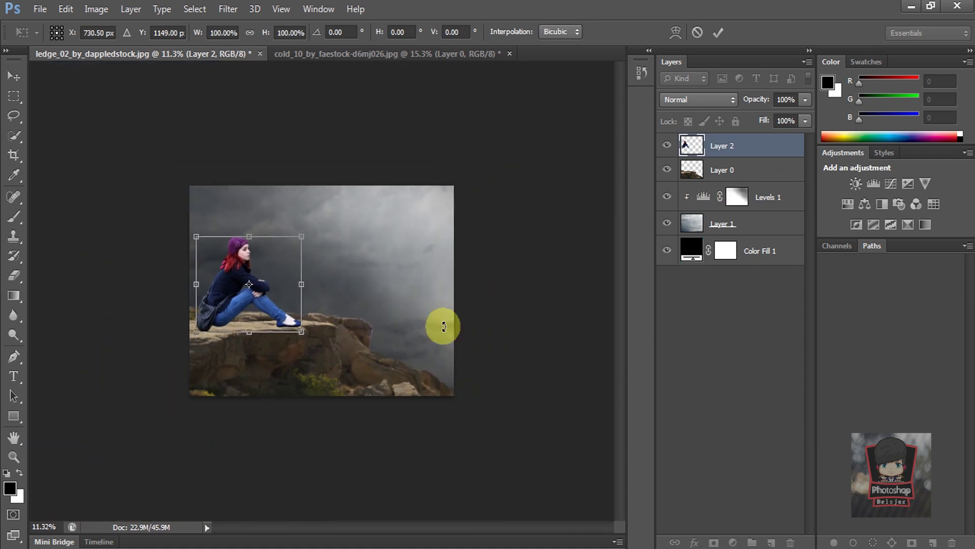
key("Return")
left_click(452, 306)
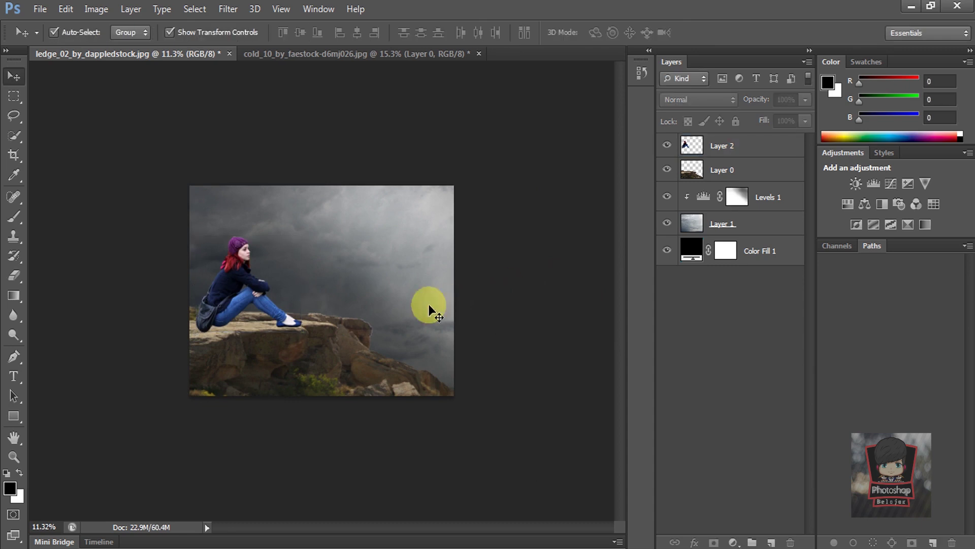
key("ctrl+plus")
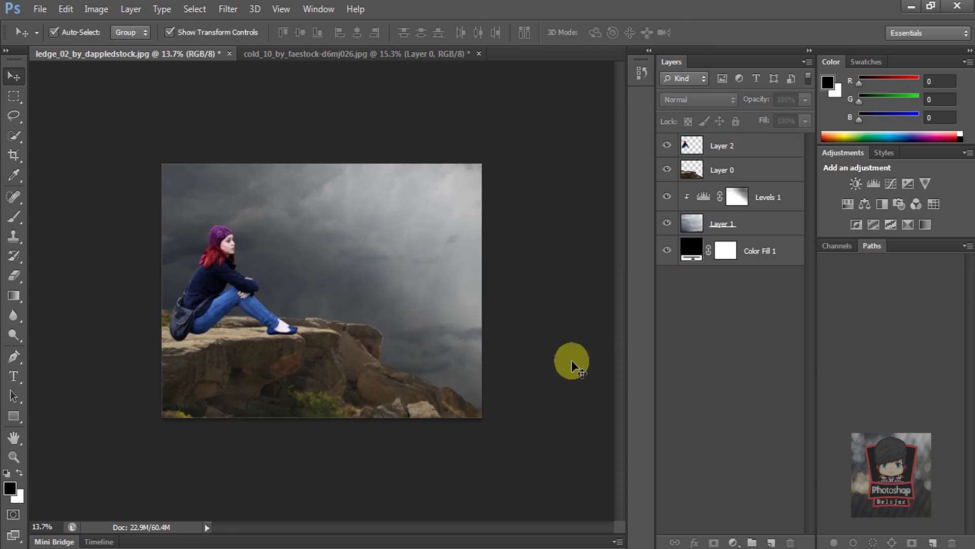
left_click(747, 171)
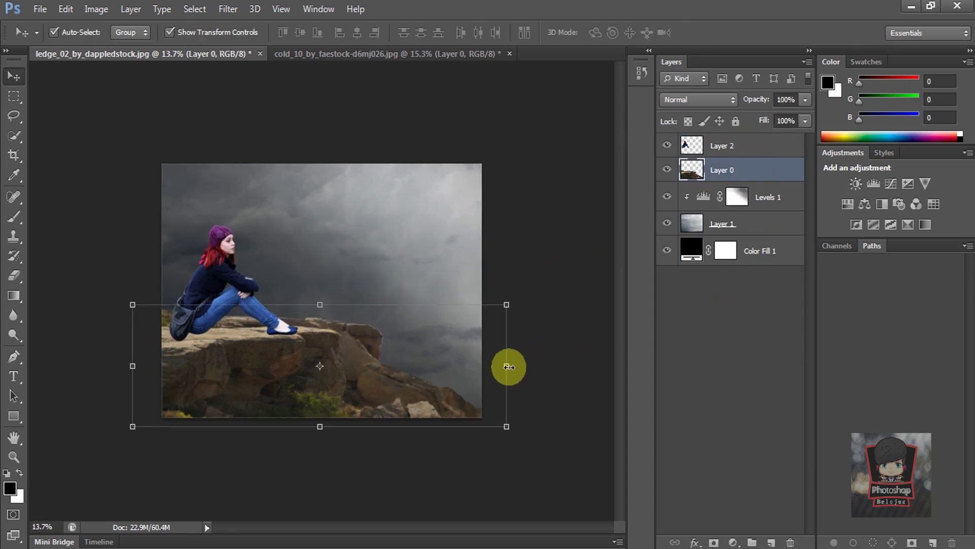
Stretch Layer 0's right side to about 107% width, commit, and deselect the layers
left_click_drag(507, 367, 533, 368)
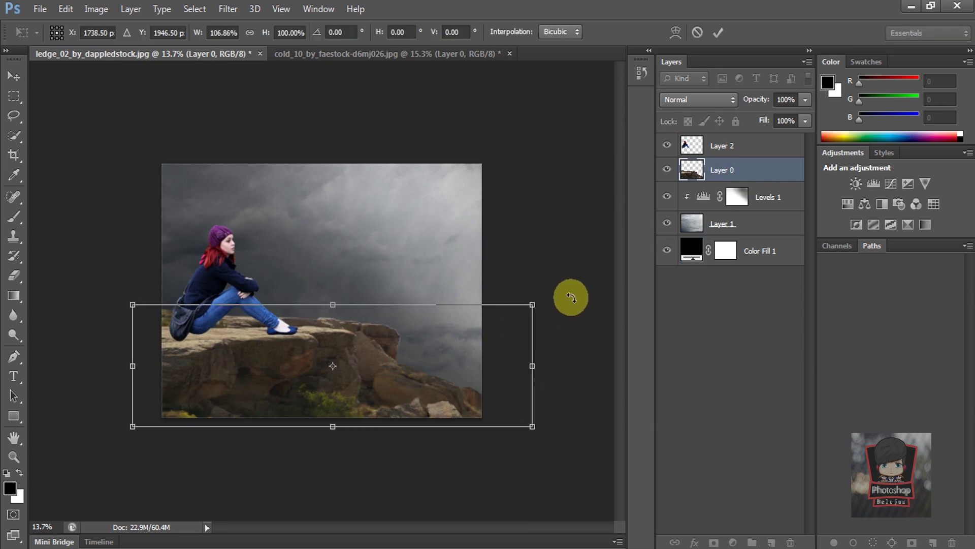
key("Return")
left_click(526, 288)
left_click(233, 302)
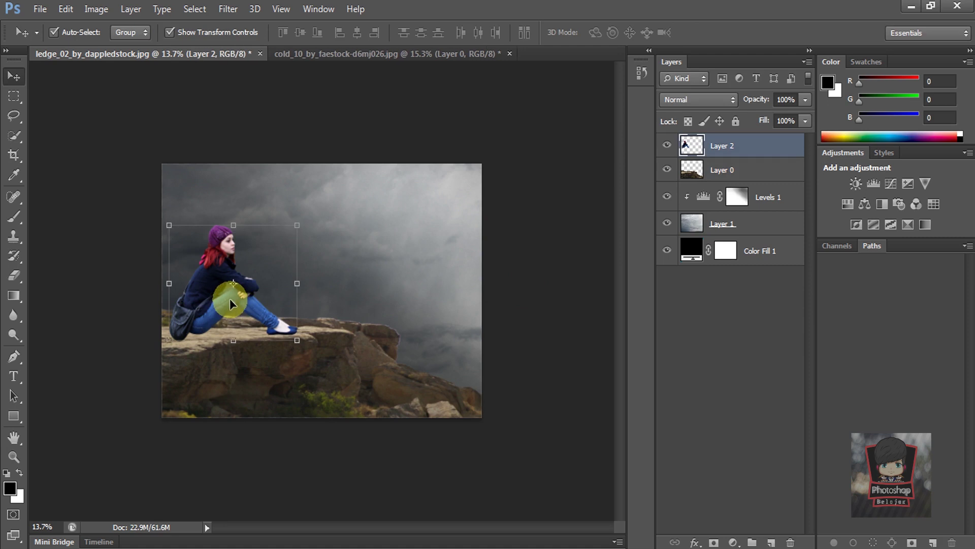
scroll(223, 297, "up", 2)
scroll(273, 311, "down", 2)
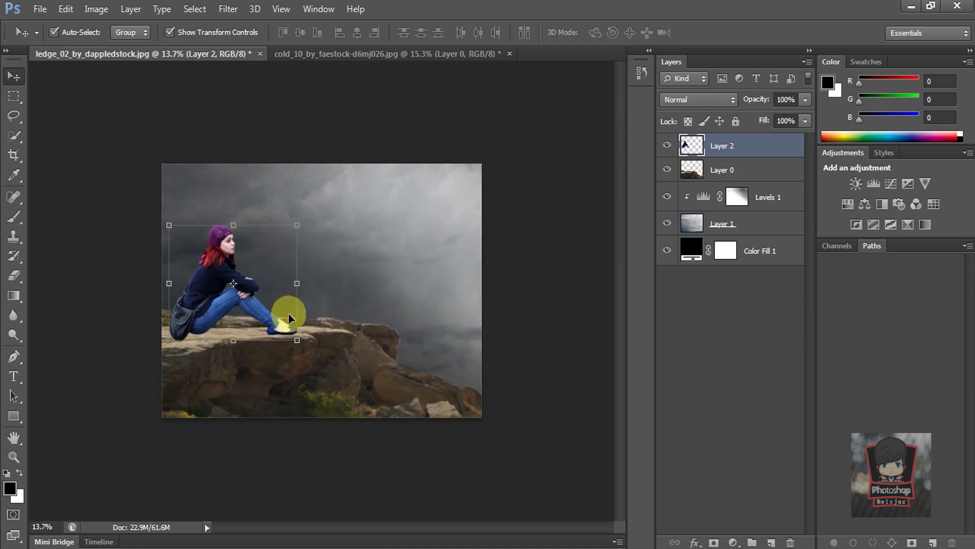
left_click(530, 280)
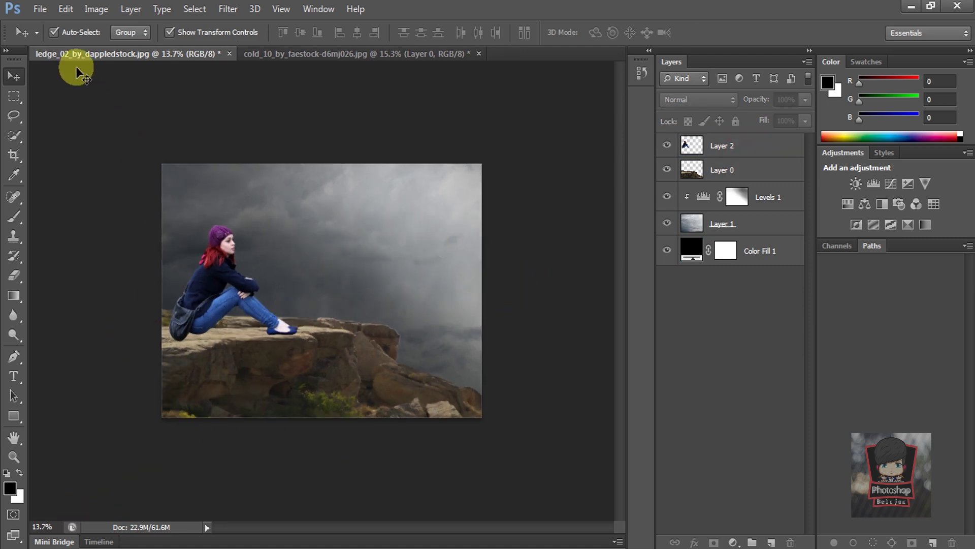
Open the wild_flowers_with_grass PNG image
left_click(40, 9)
left_click(53, 35)
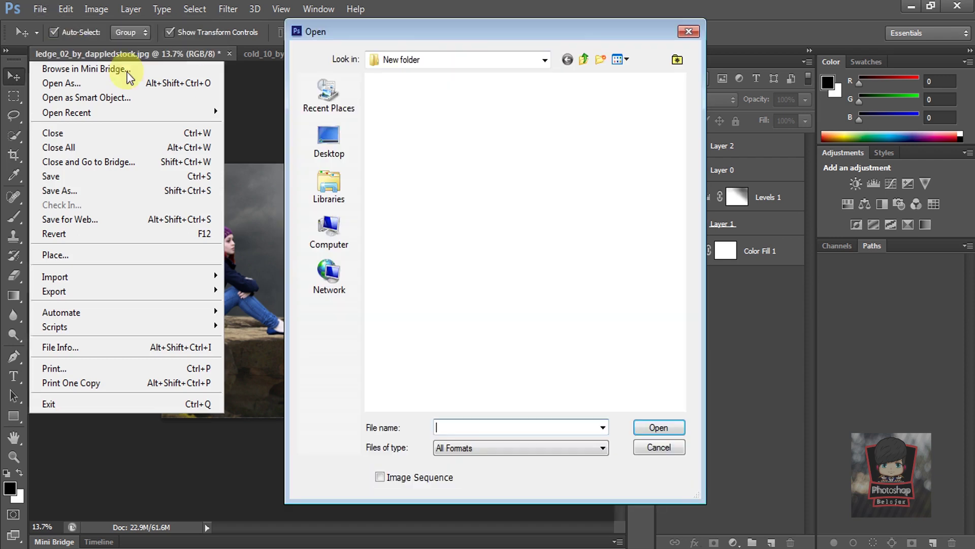
left_click(576, 269)
left_click(655, 428)
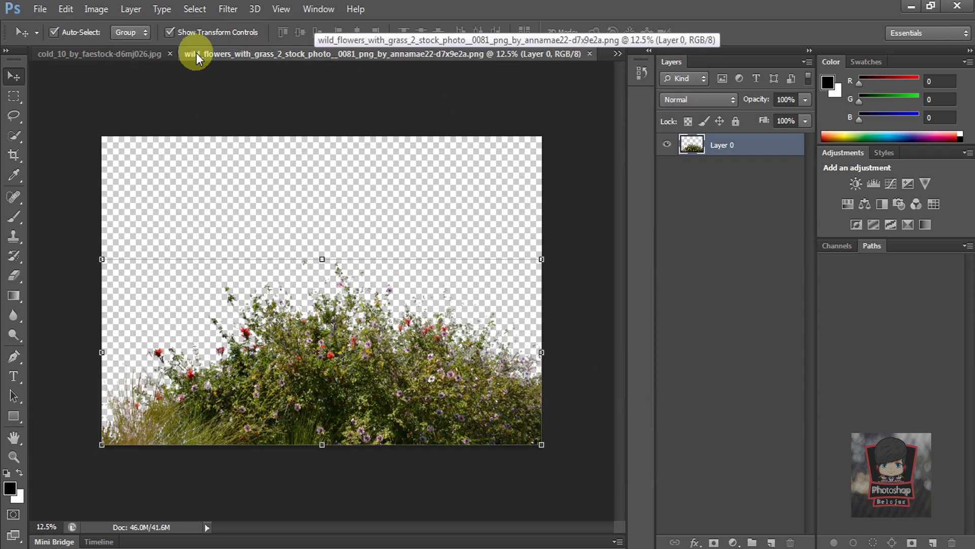
Close cold_10 without saving and drag the flowers into the ledge document as Layer 3
left_click(155, 53)
left_click(434, 56)
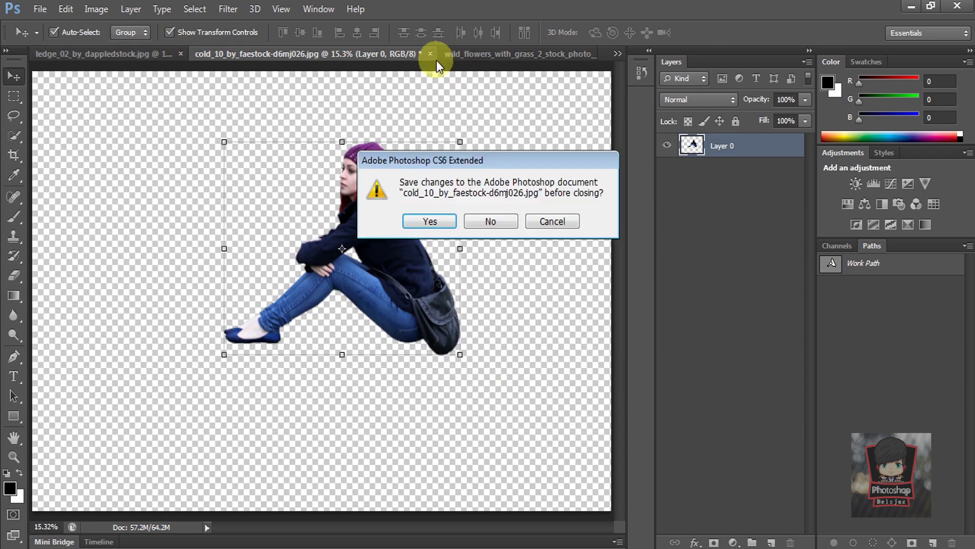
left_click(498, 226)
left_click_drag(435, 328, 138, 53)
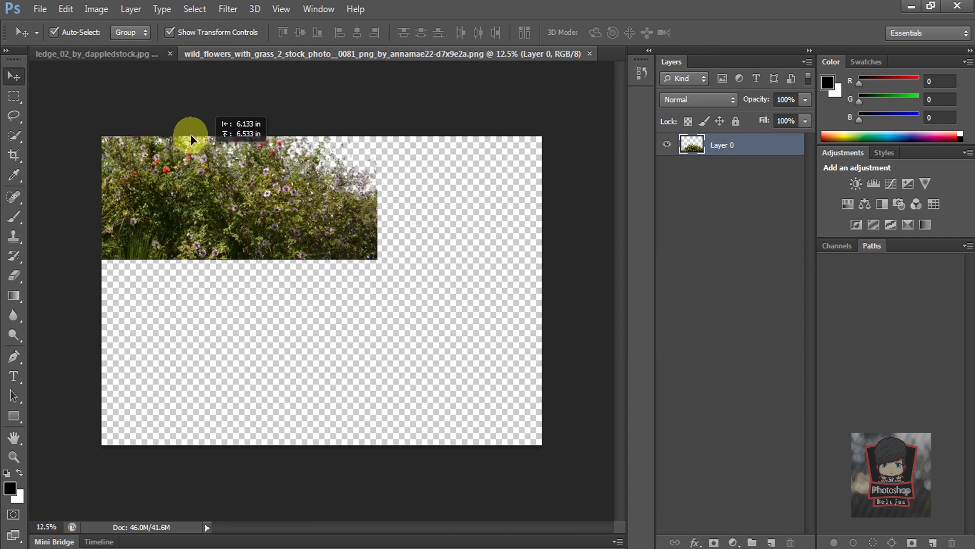
left_click_drag(139, 53, 335, 371)
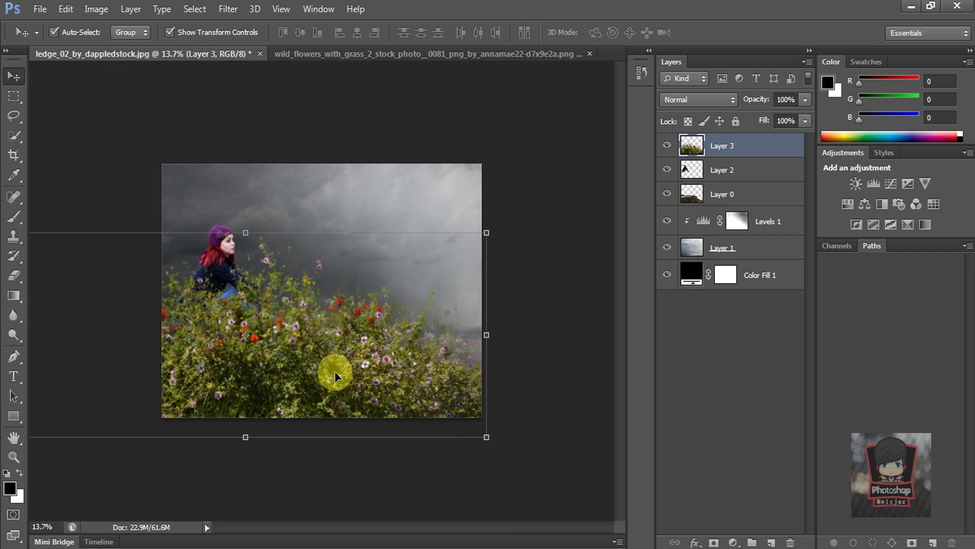
Scale the flowers to about 47.8%, lay them along the bottom edge, and duplicate the layer
mouse_move(486, 442)
left_mouse_down()
mouse_move(230, 334)
mouse_move(295, 416)
left_mouse_up()
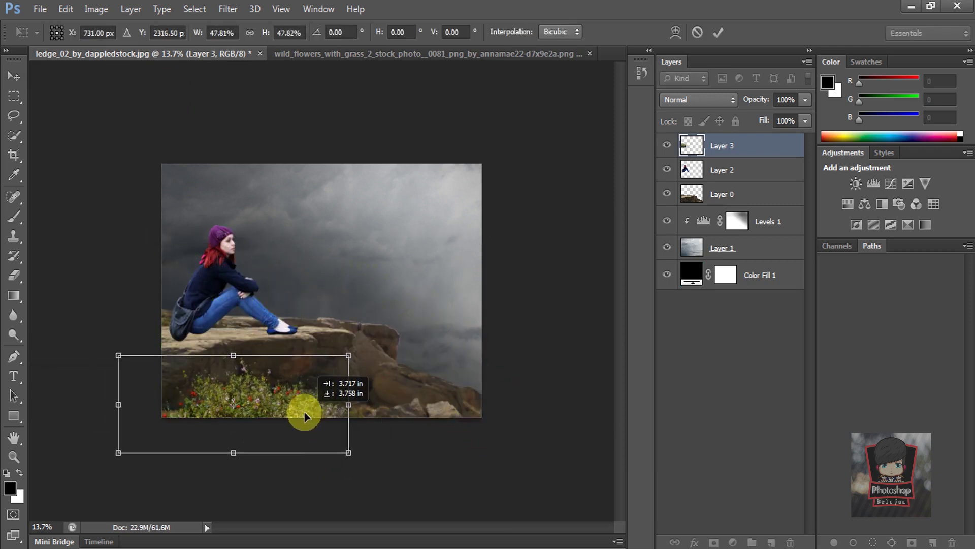
left_click_drag(295, 416, 276, 412)
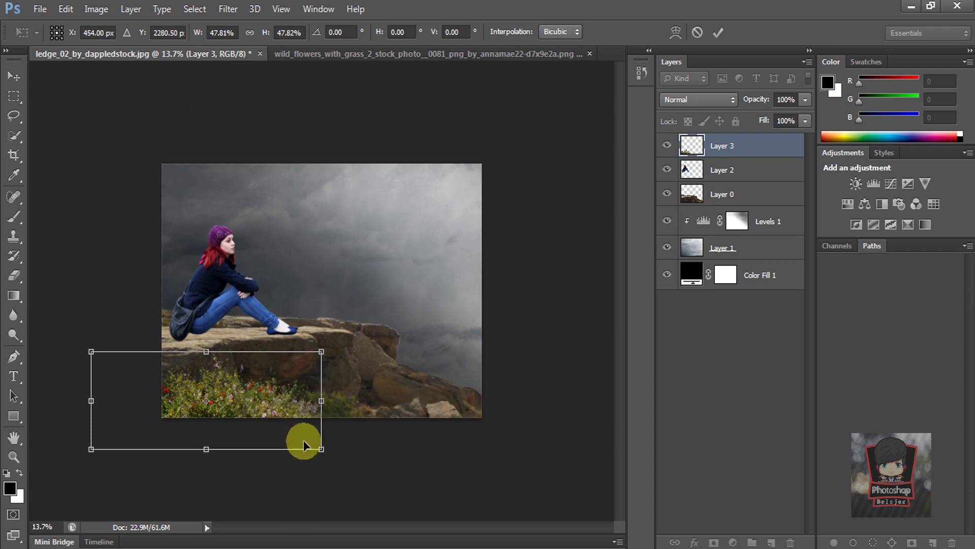
key("ctrl+plus")
key("Return")
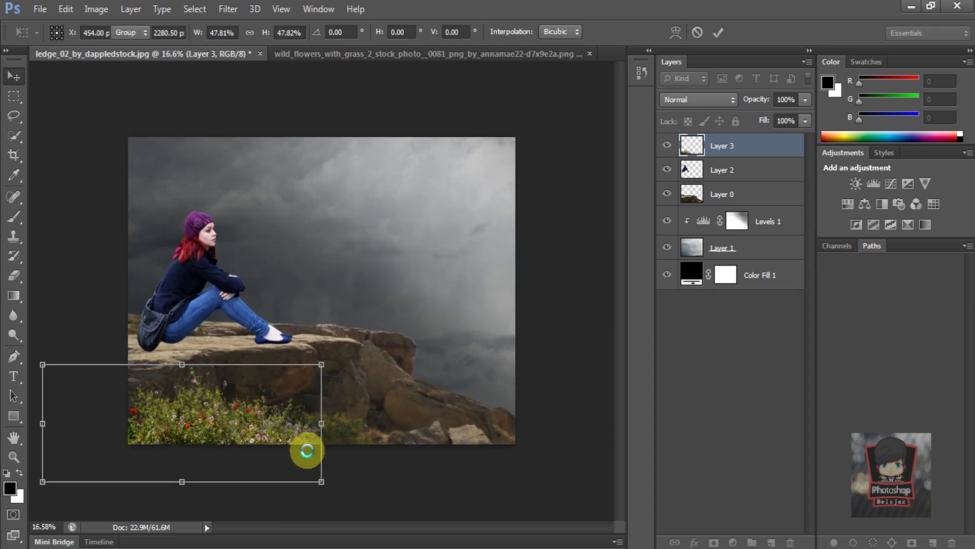
mouse_move(286, 436)
left_mouse_down()
mouse_move(515, 454)
mouse_move(509, 466)
mouse_move(480, 467)
left_mouse_up()
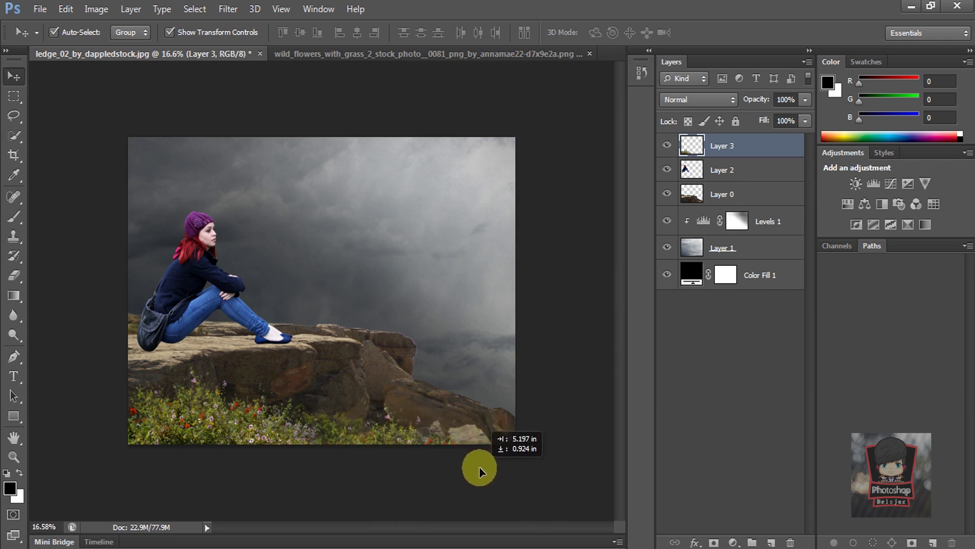
key("ctrl+j")
left_click(573, 310)
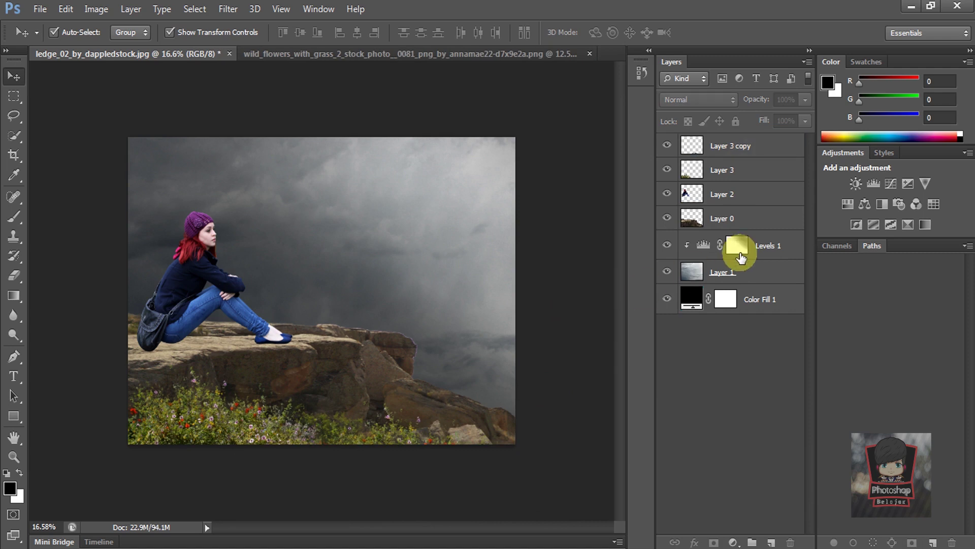
Add a Warming Filter (85) Photo Filter at 47 density above Layer 3 copy
left_click(773, 151)
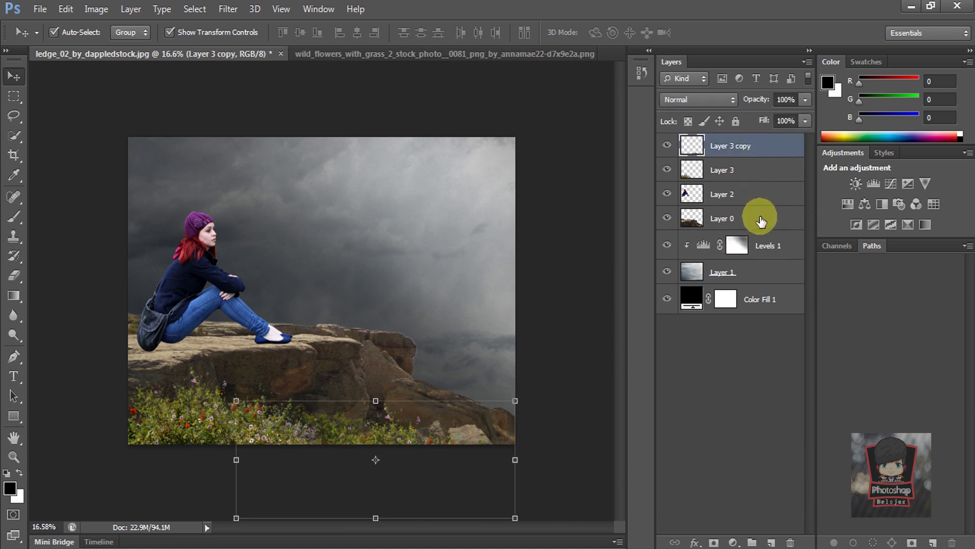
left_click(760, 224)
left_click(762, 120)
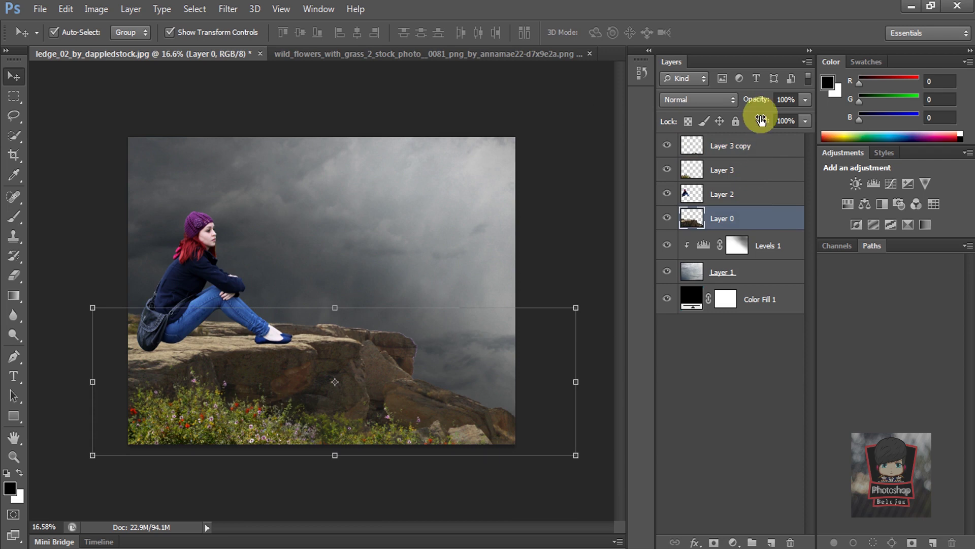
left_click(776, 148)
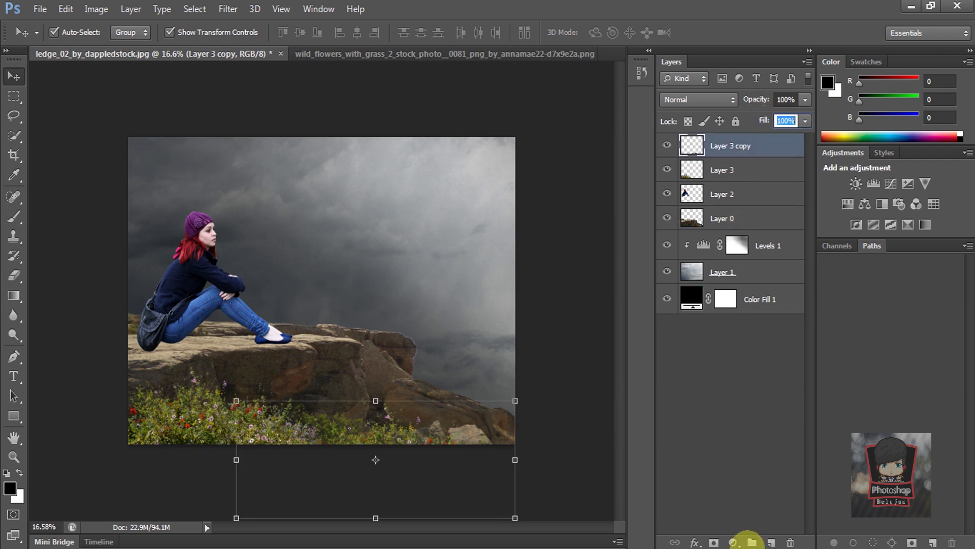
left_click(733, 542)
left_click(713, 408)
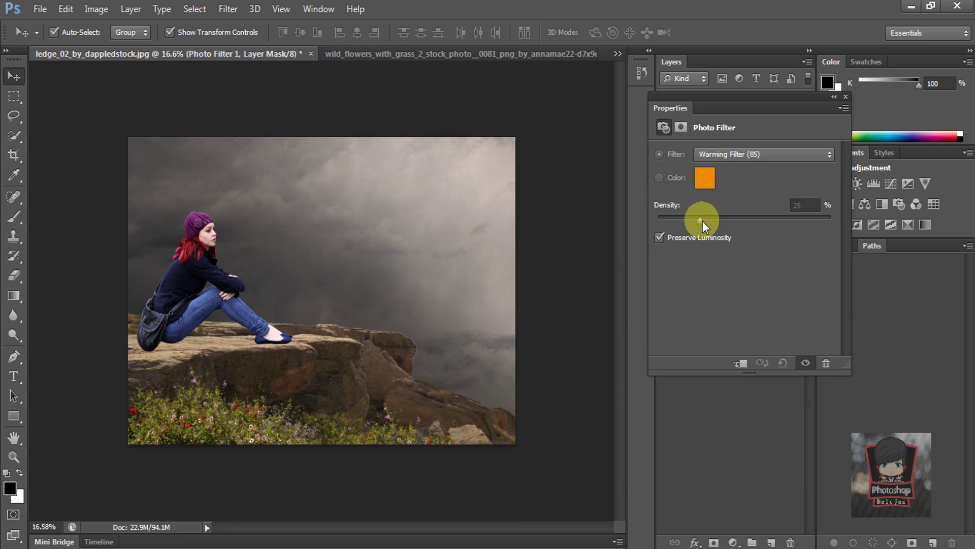
left_click(739, 220)
left_click(848, 99)
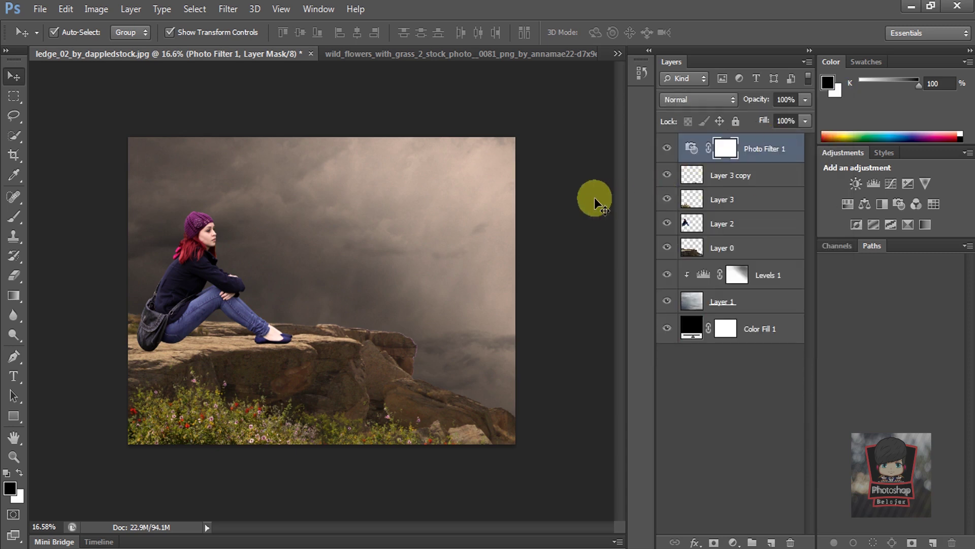
left_click(569, 203)
scroll(246, 283, "up", 1)
scroll(246, 290, "up", 1)
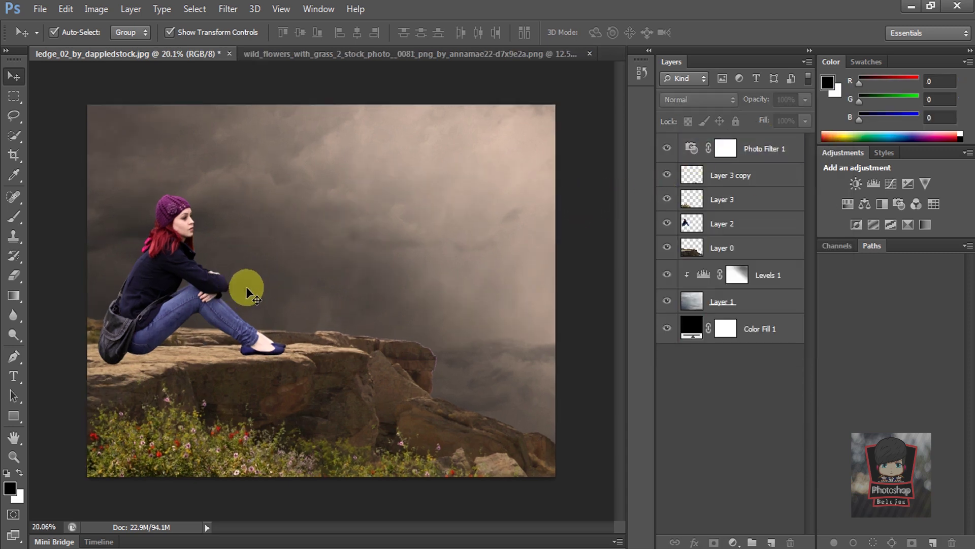
Toggle Levels 1 off and on to compare, then target its layer mask
left_click(746, 178)
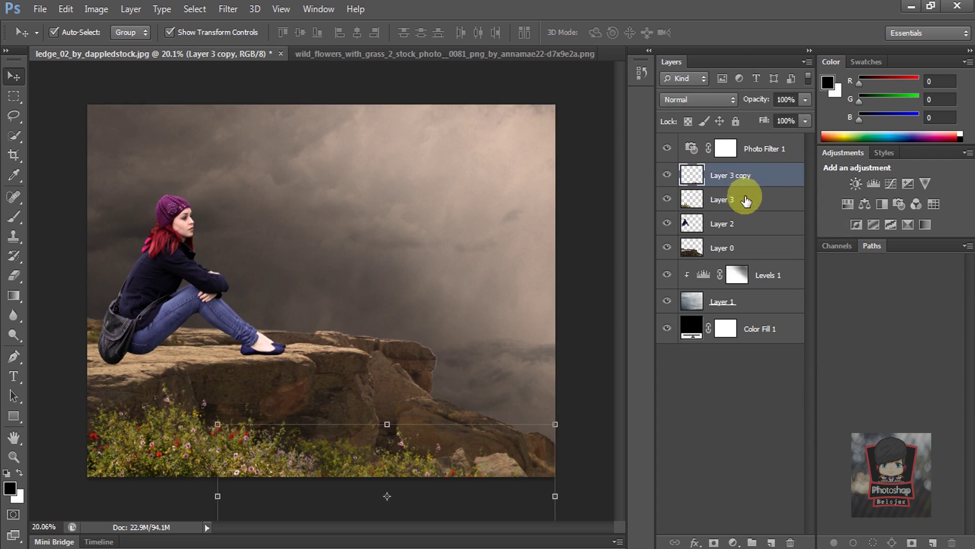
left_click(750, 224)
left_click(744, 249)
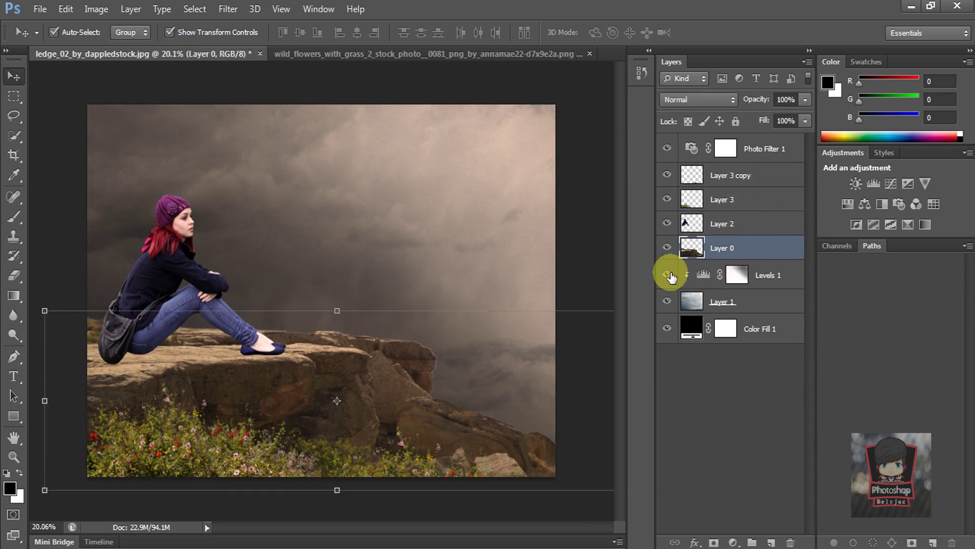
left_click(667, 275)
left_click(667, 275)
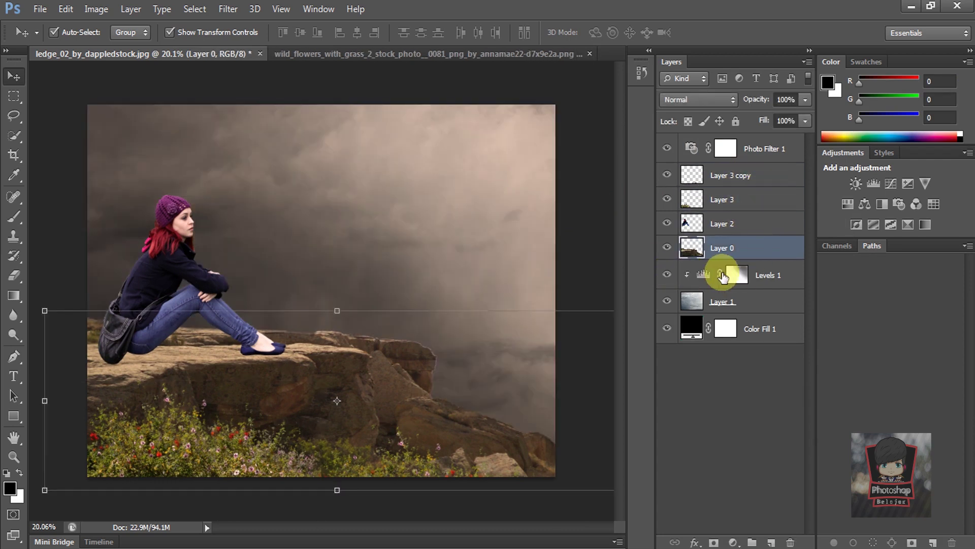
left_click(736, 275)
Brush the Levels 1 mask black at 16% opacity over the upper-right sky
left_click(14, 216)
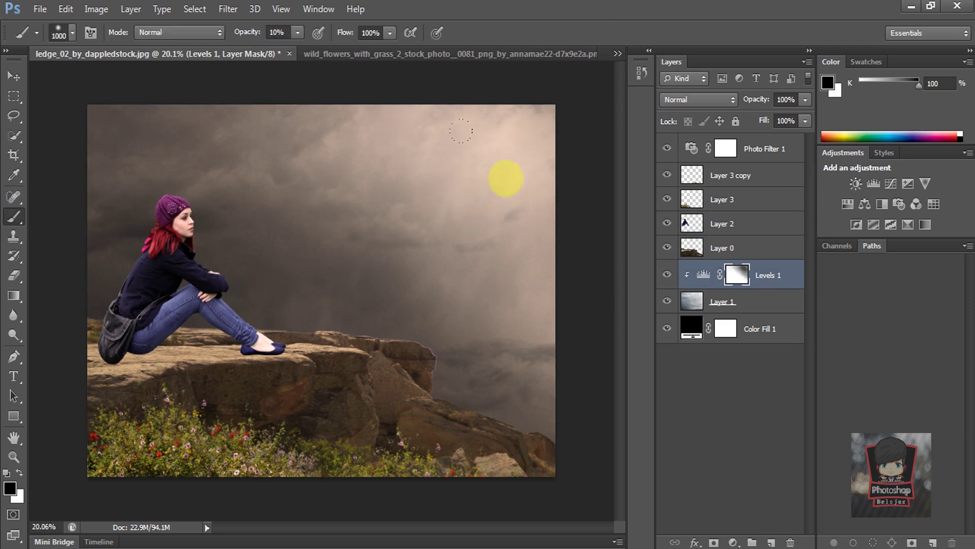
left_click(298, 33)
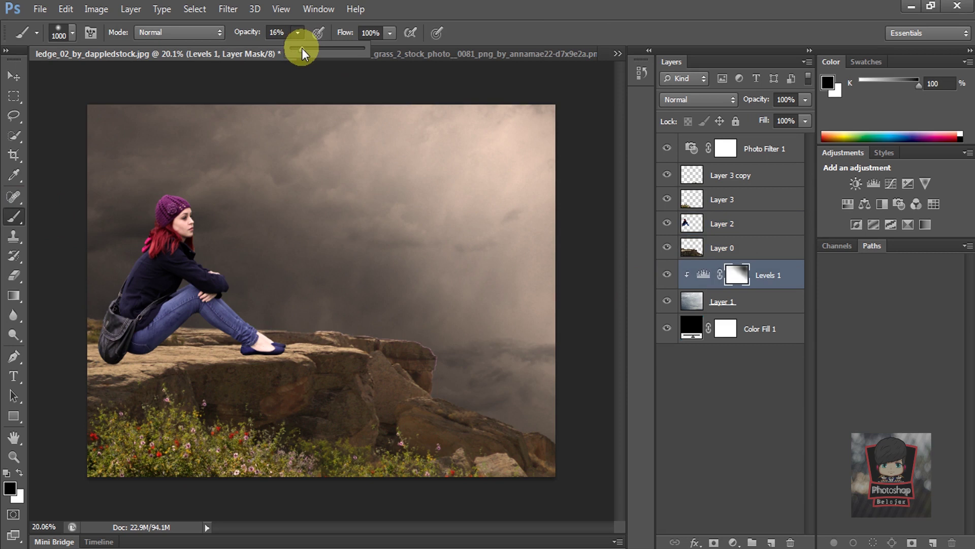
key("Return")
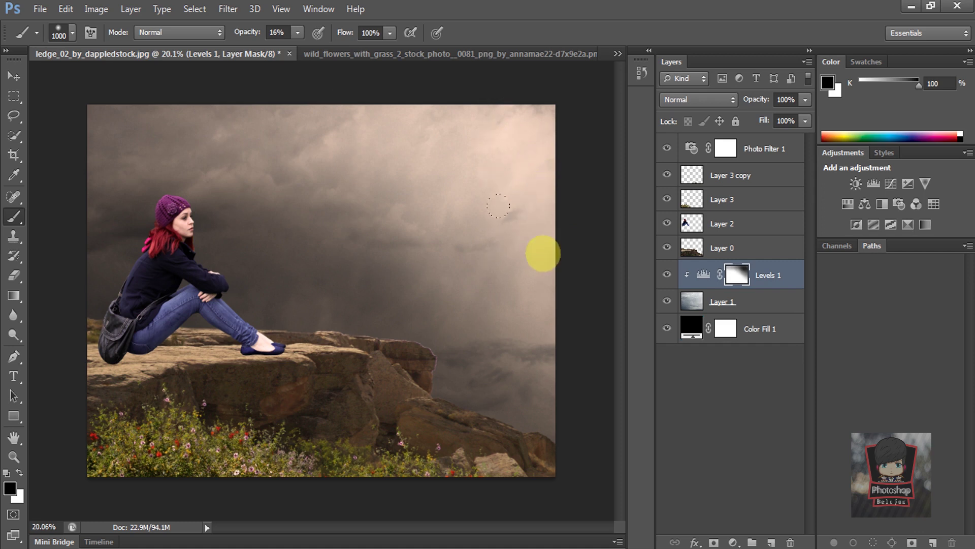
left_click(14, 76)
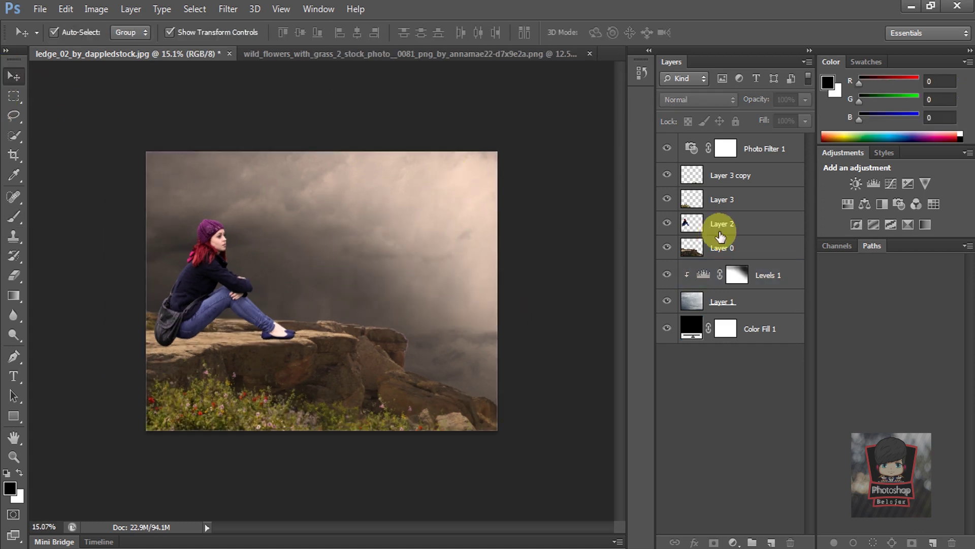
Move Layer 2 just below Photo Filter 1 and add a new Smoke layer above Layer 3 copy
left_click(731, 252)
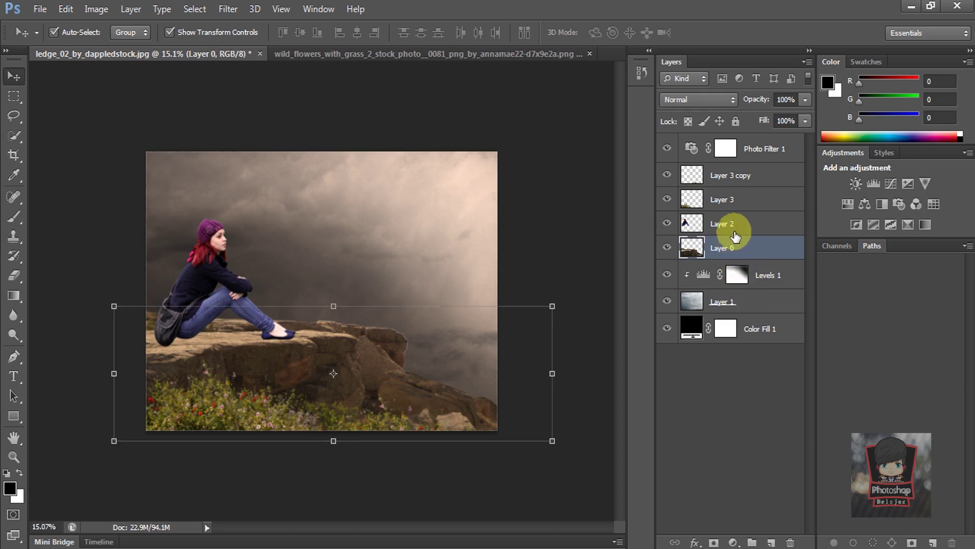
left_click(735, 232)
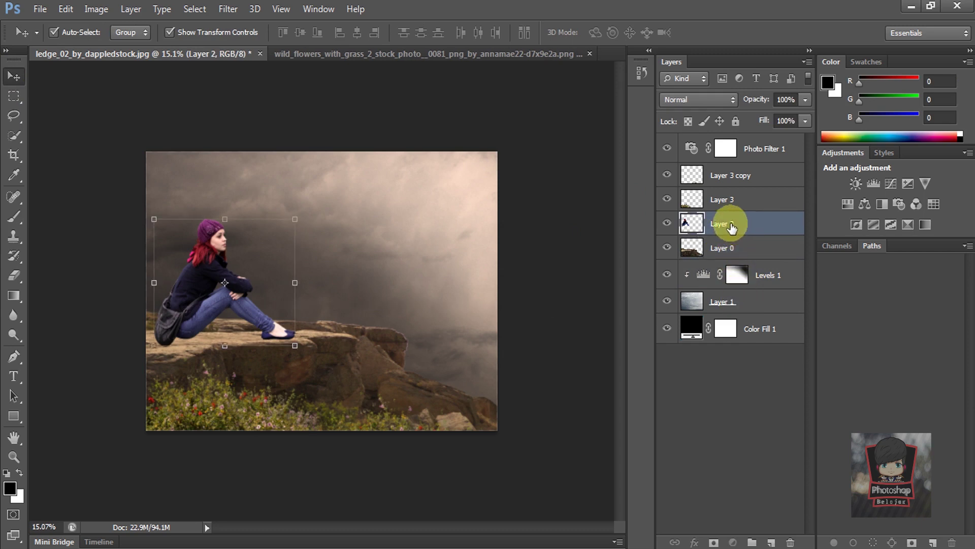
left_click_drag(733, 230, 733, 170)
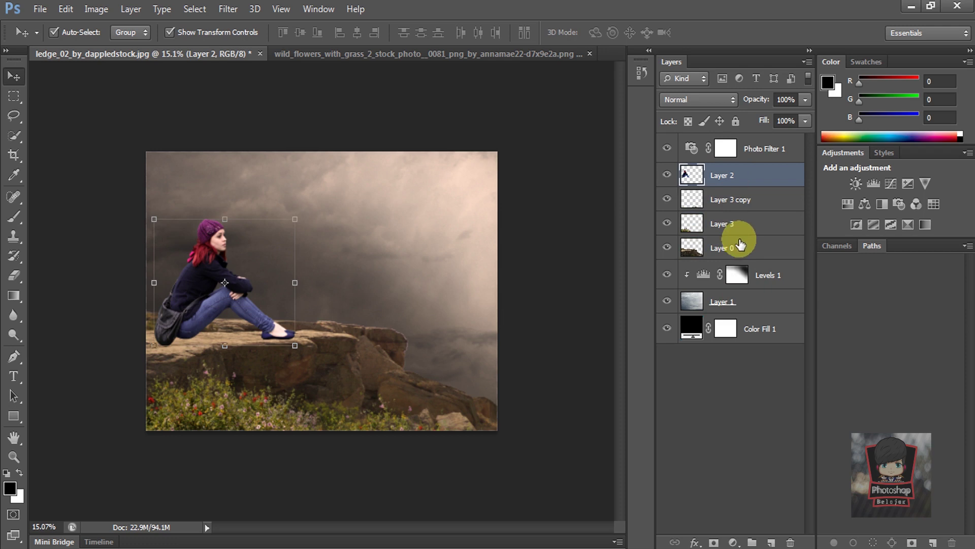
left_click(741, 199)
left_click(771, 542)
type("Smoke")
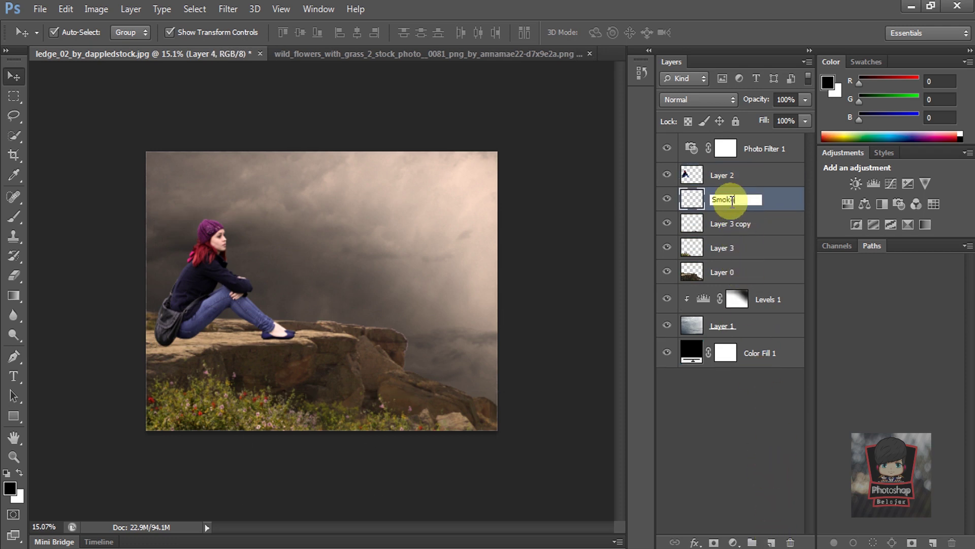
key("Return")
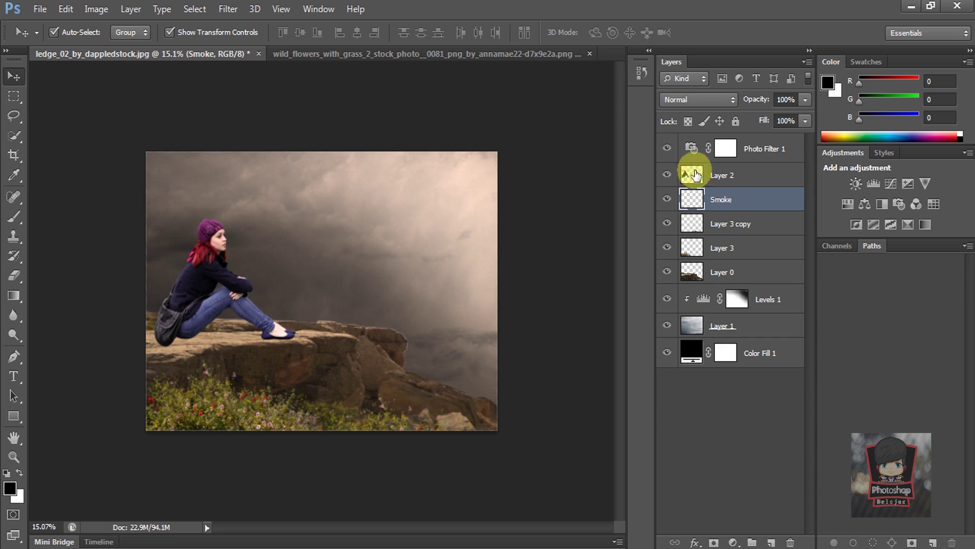
Pick the 1200 px soft brush and enlarge it, undoing a test stroke
left_click(13, 221)
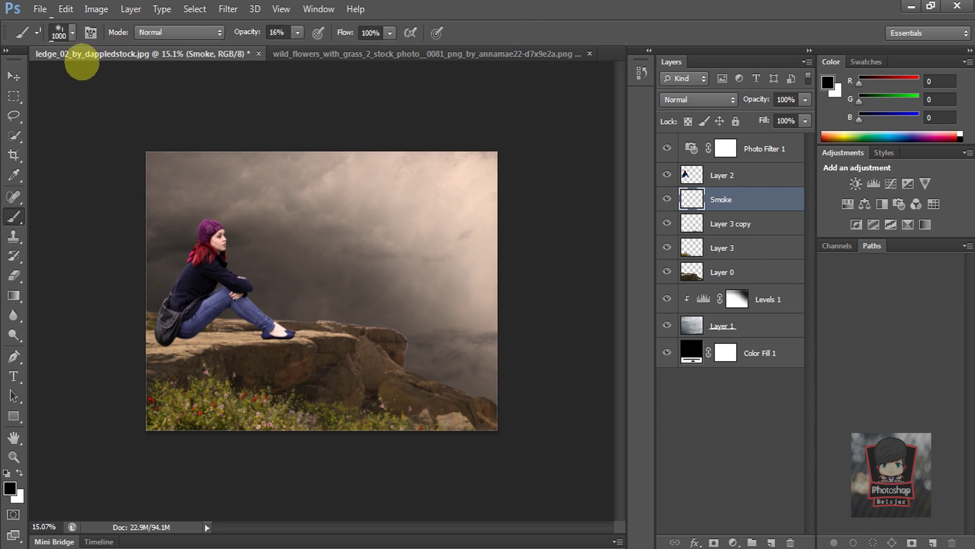
left_click(73, 33)
left_click(262, 295)
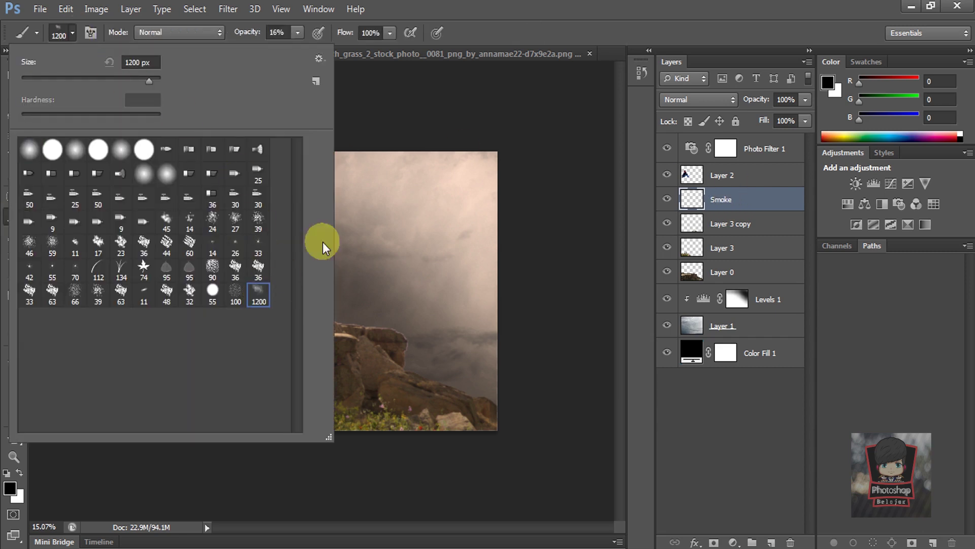
left_click(526, 2)
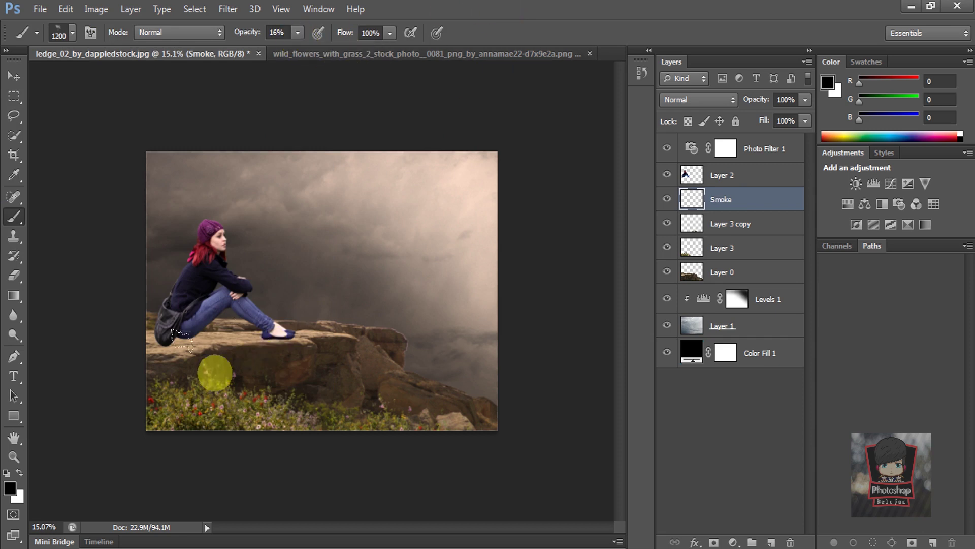
key("bracketright")
key("bracketright")
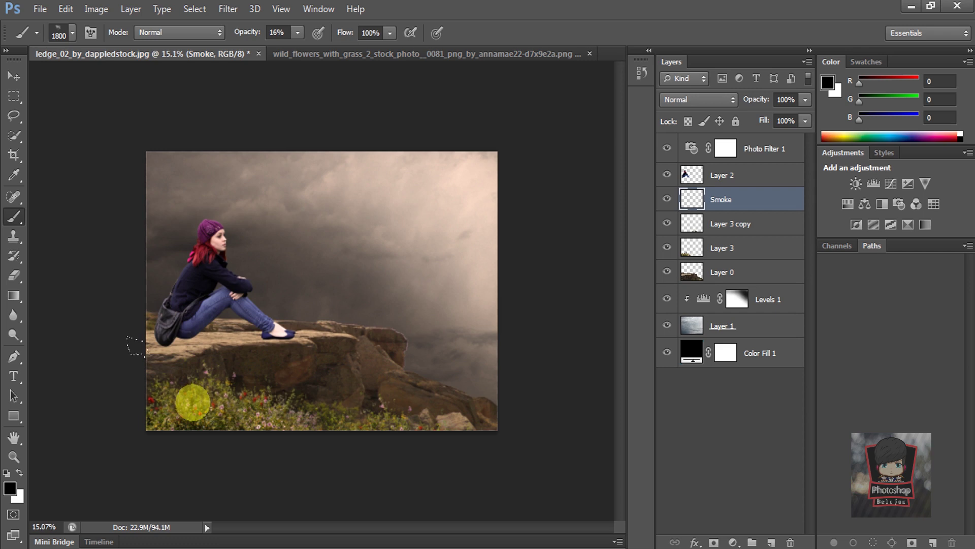
left_click(208, 409)
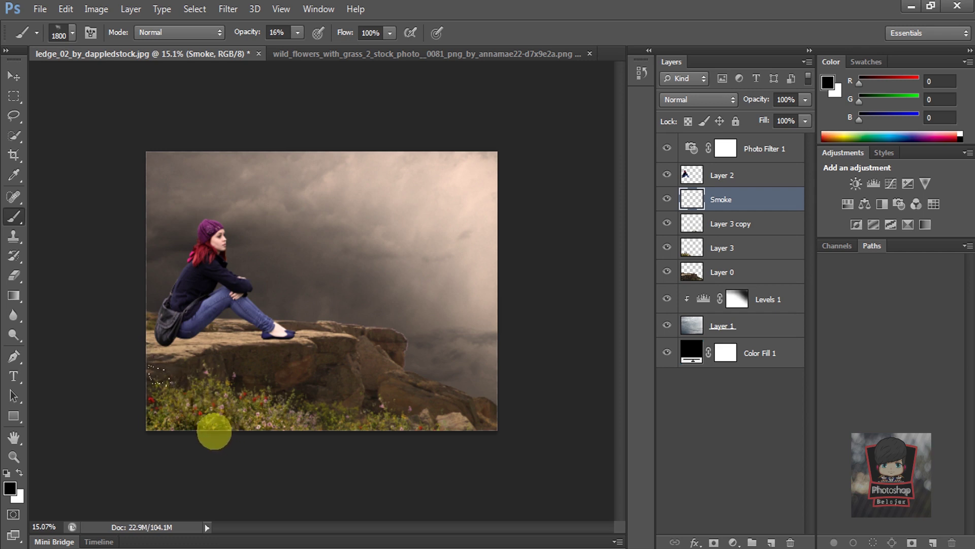
key("ctrl+z")
Paint soft white smoke over the bottom grass, then faint 7% smoke on the lower-right rock
left_click(19, 474)
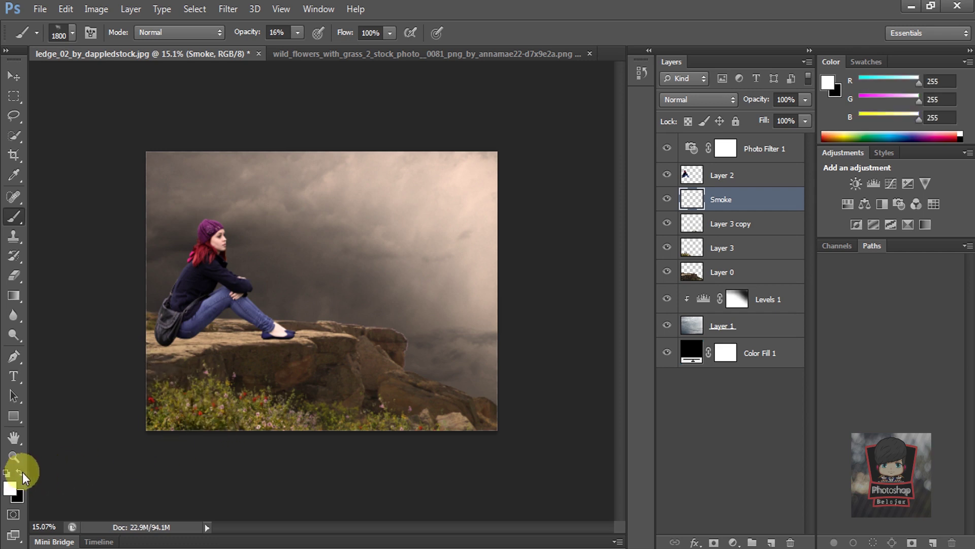
mouse_move(183, 418)
left_mouse_down()
mouse_move(273, 444)
mouse_move(474, 419)
mouse_move(471, 406)
mouse_move(304, 419)
left_mouse_up()
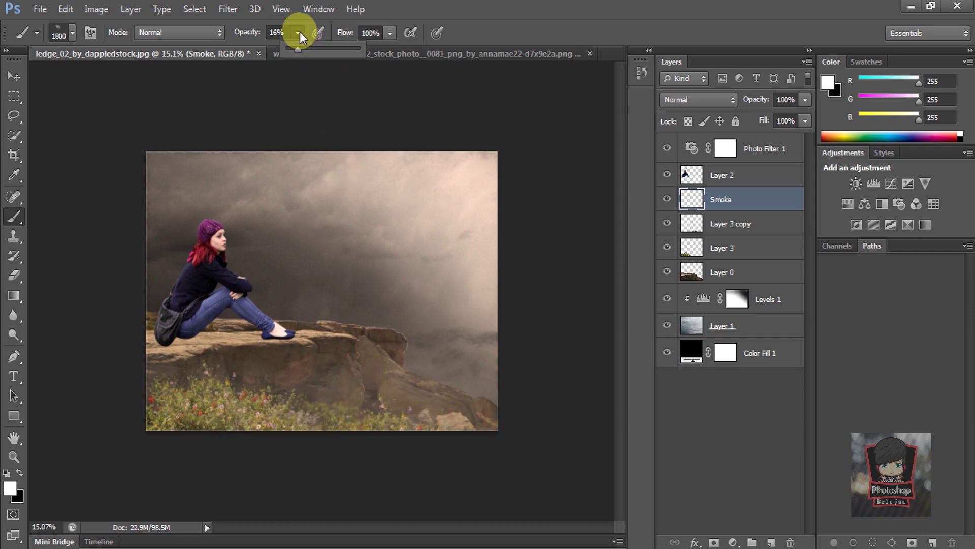
left_click_drag(291, 49, 286, 49)
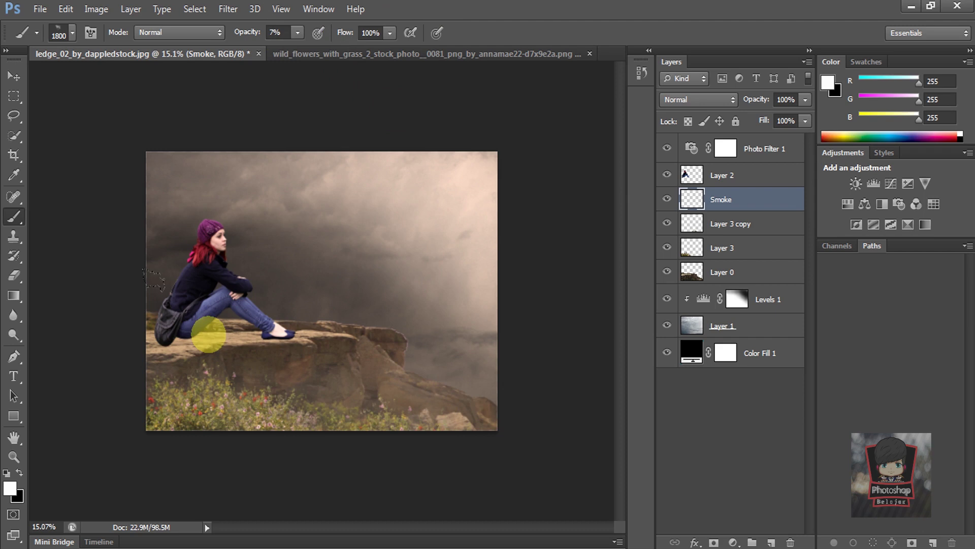
key("bracketright")
key("bracketright")
key("bracketright")
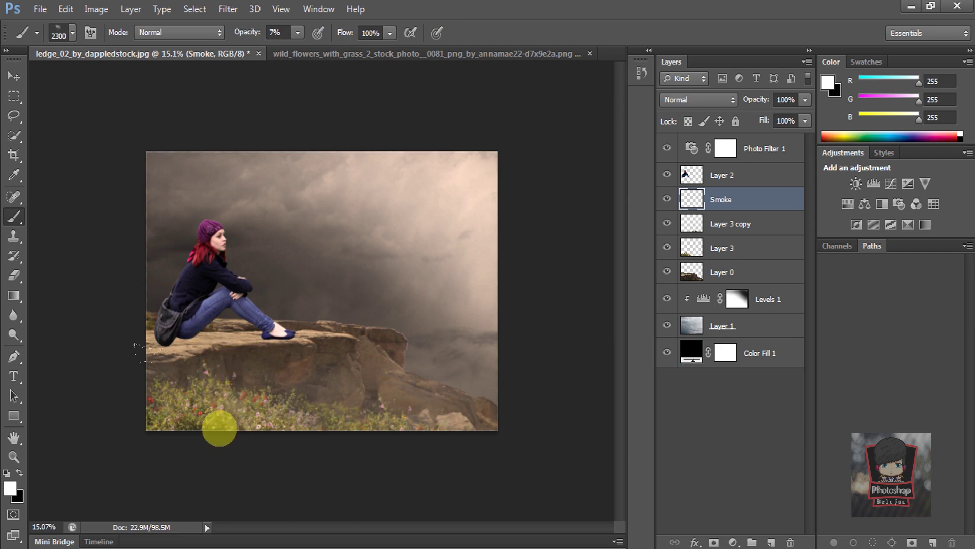
left_click_drag(422, 462, 431, 461)
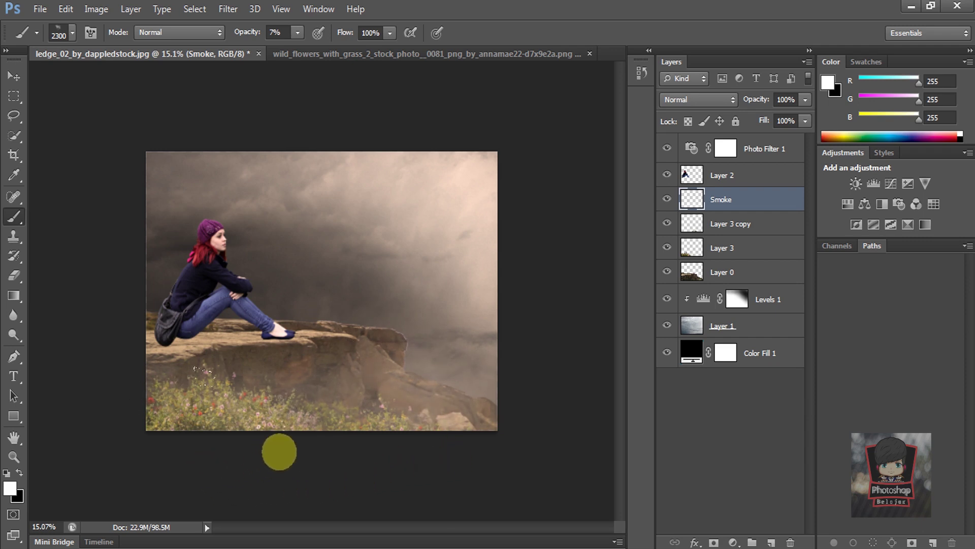
Raise the brush opacity to 21%, shrink the brush, and finish painting smoke
left_click(298, 33)
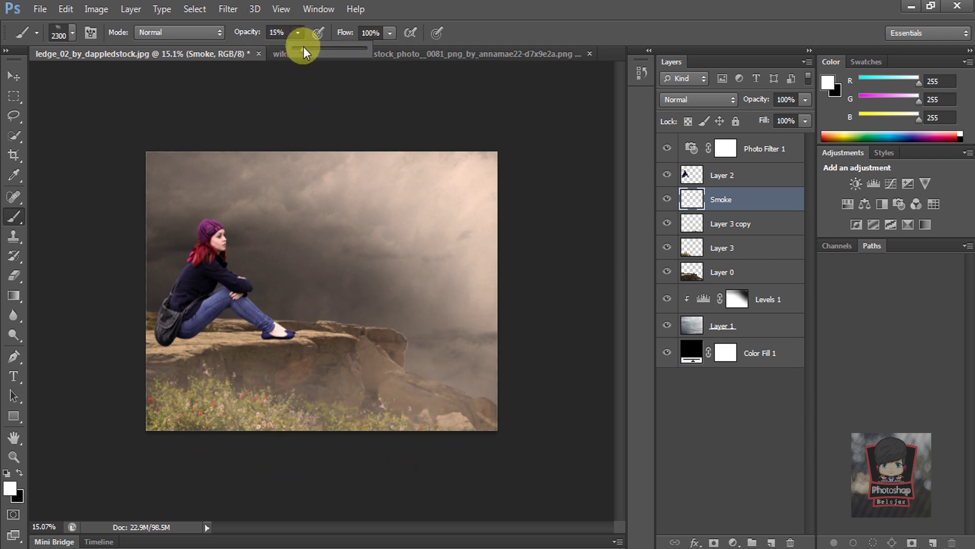
left_click(307, 51)
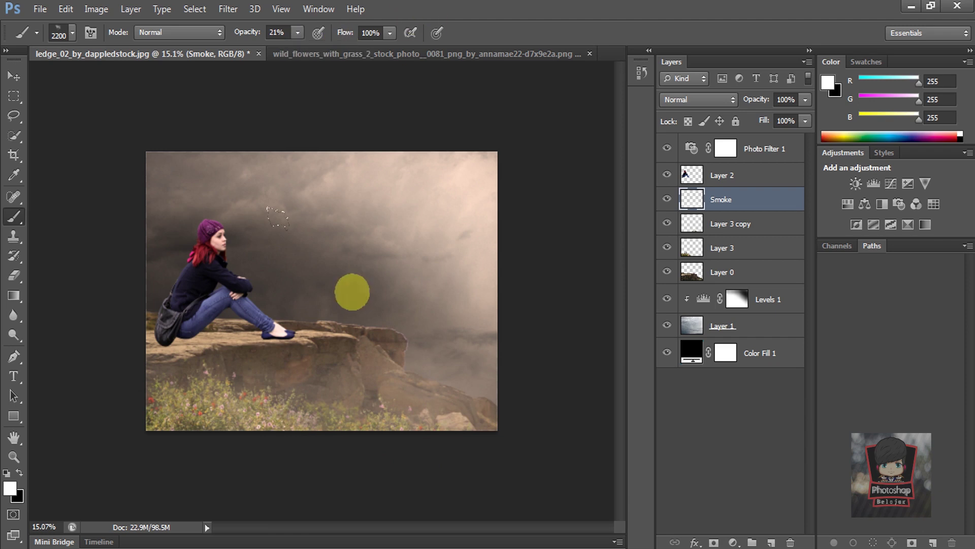
key("bracketleft")
key("bracketleft")
key("bracketleft")
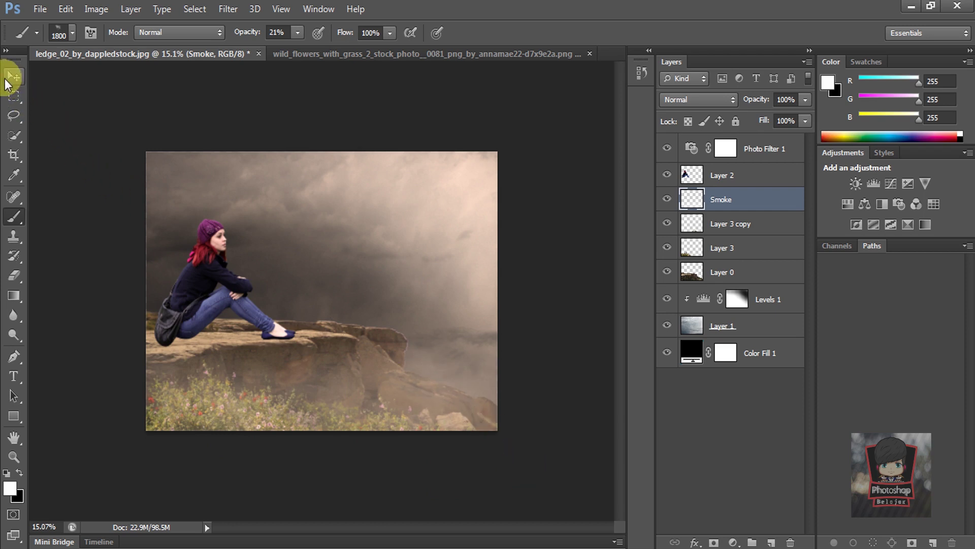
left_click(9, 78)
left_click(211, 148)
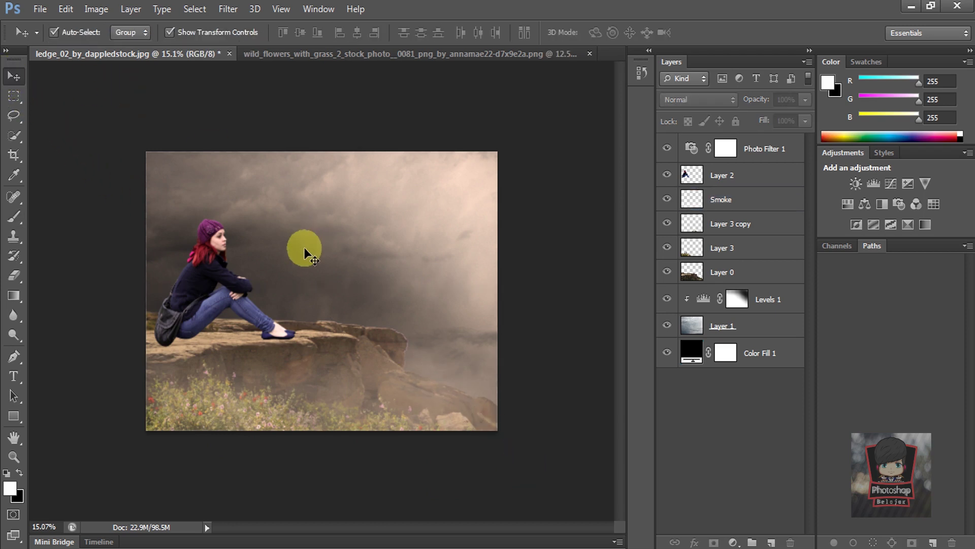
Add a Levels adjustment above Photo Filter 1 with output white lowered to 140
scroll(306, 250, "up", 1)
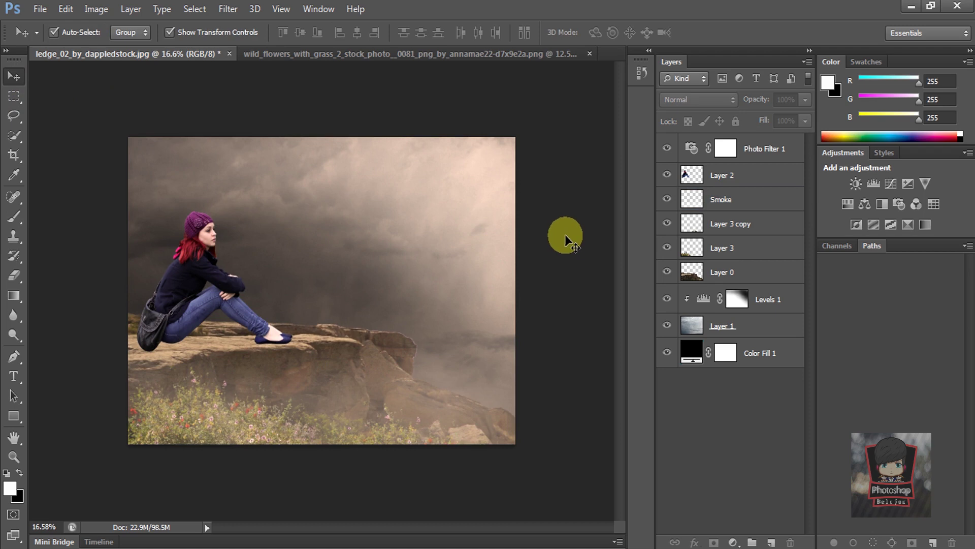
left_click(778, 149)
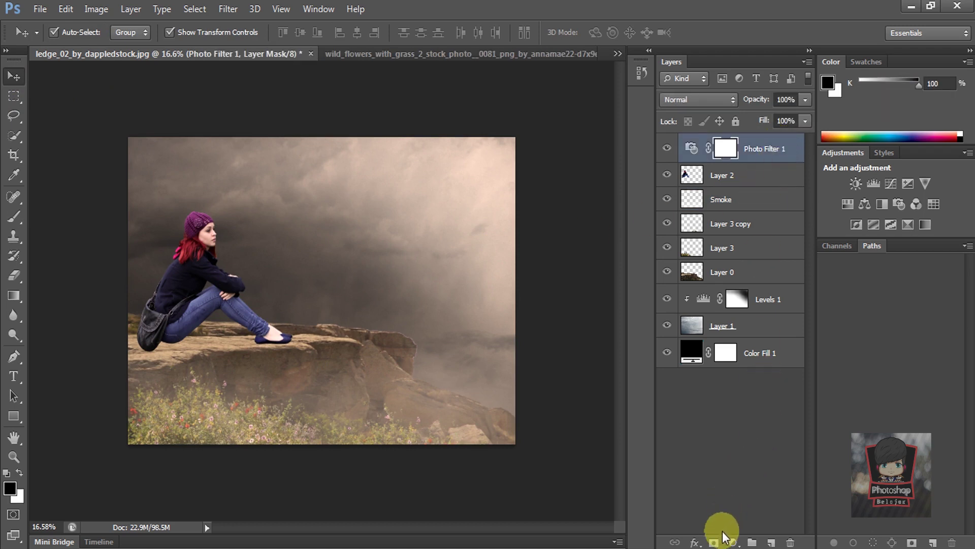
left_click(733, 543)
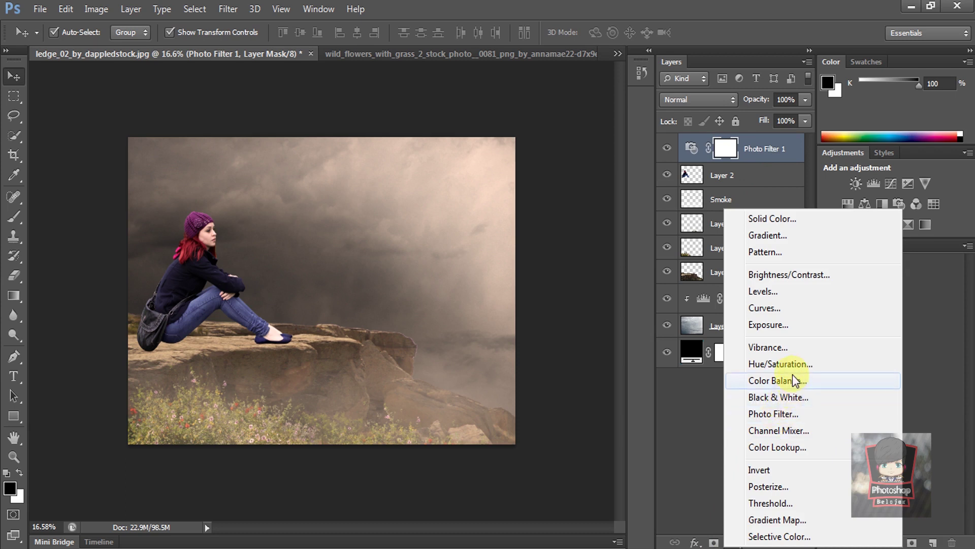
left_click(763, 291)
left_click_drag(833, 309, 798, 304)
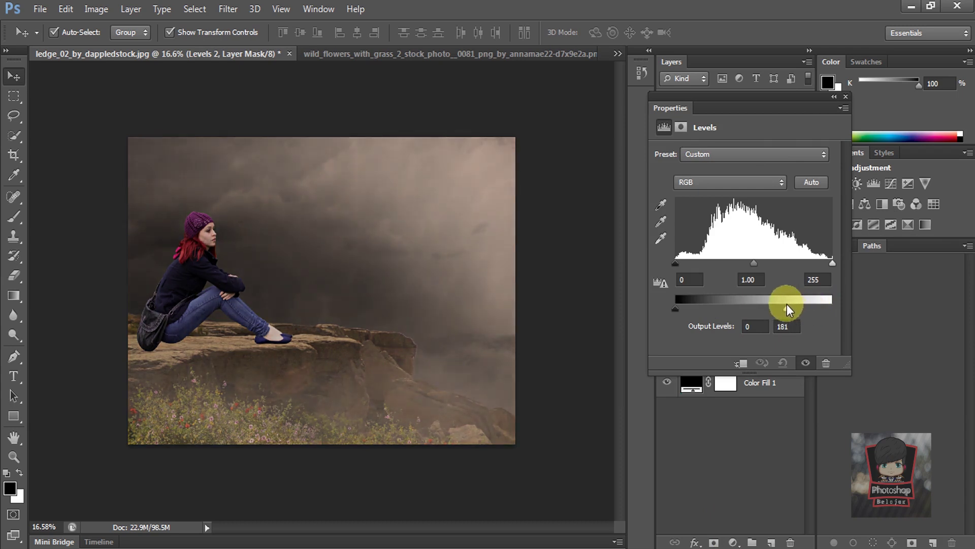
left_click_drag(788, 304, 774, 301)
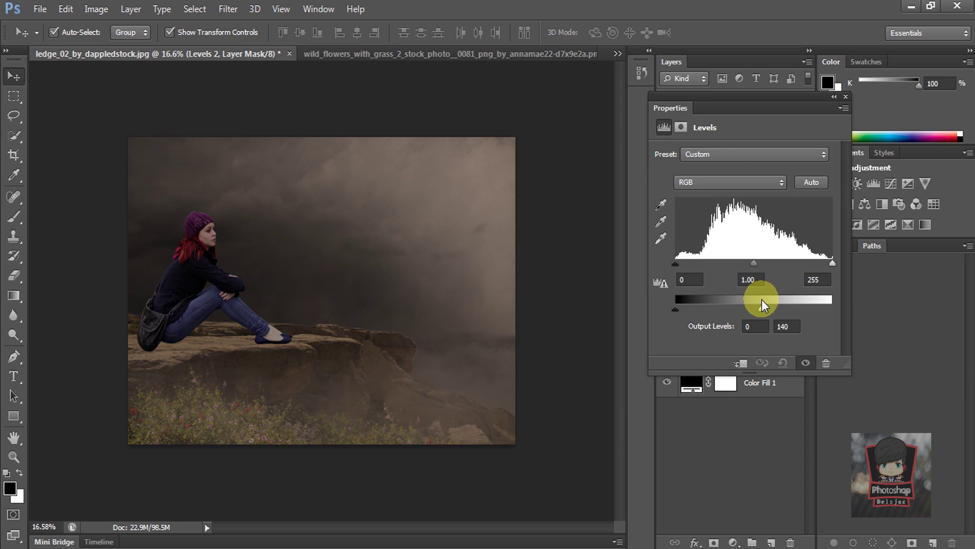
left_click(834, 97)
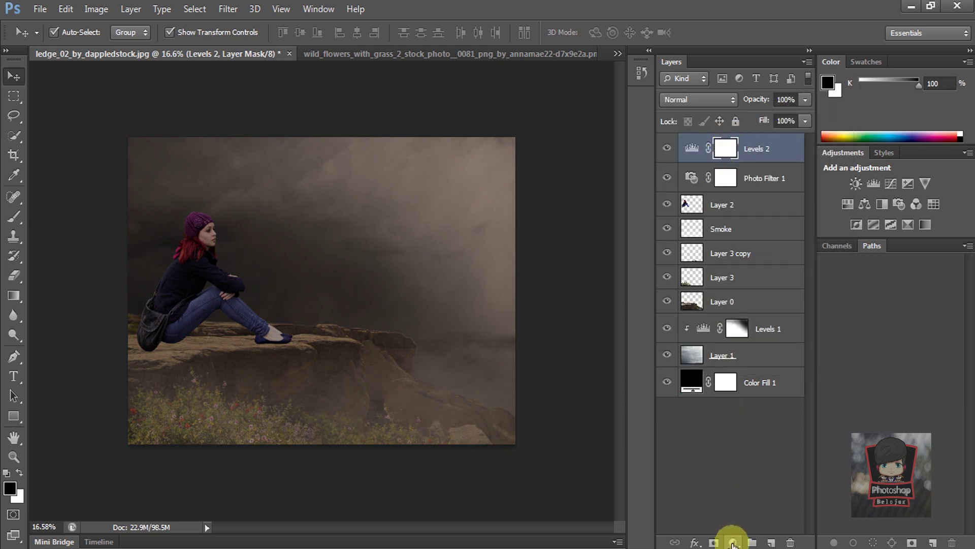
Brush the Levels 2 mask over the upper-right sky with a soft brush at 12% opacity
left_click(14, 216)
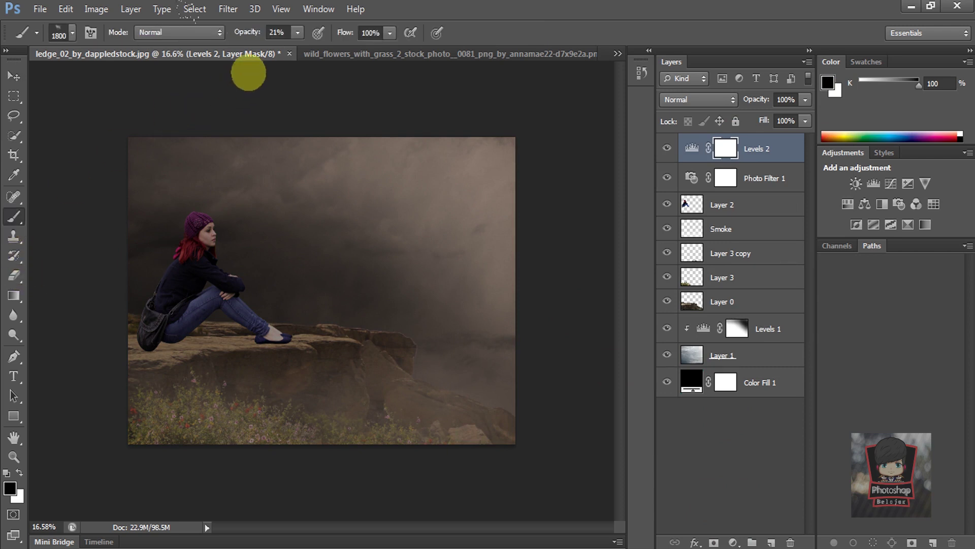
left_click(298, 33)
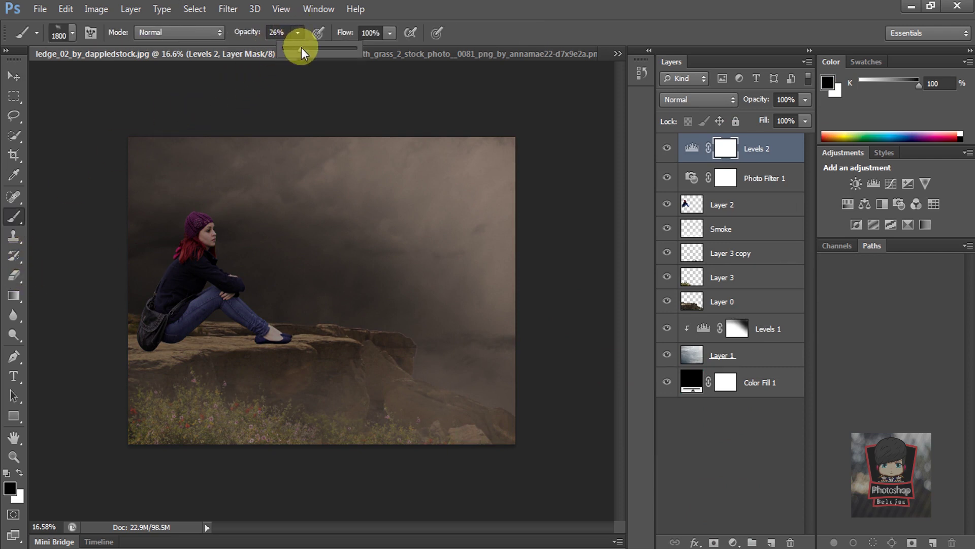
left_click(73, 33)
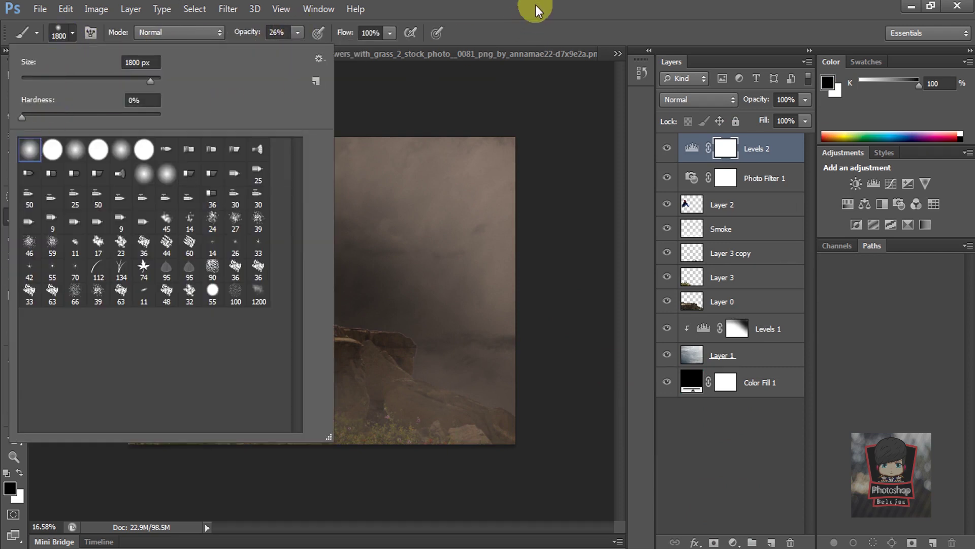
left_click(514, 73)
left_click_drag(416, 165, 536, 298)
key("bracketleft")
key("bracketleft")
key("bracketleft")
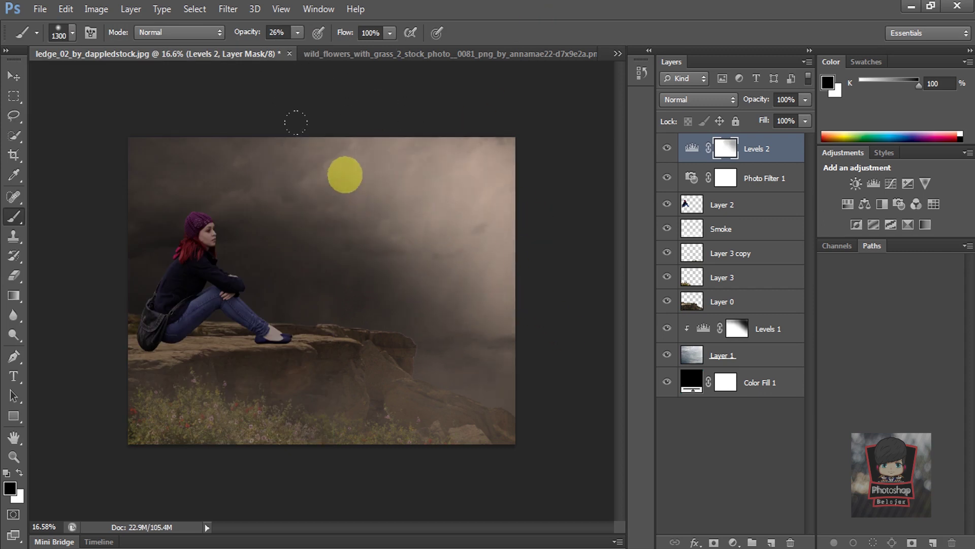
left_click_drag(298, 32, 289, 39)
key("bracketleft")
key("bracketleft")
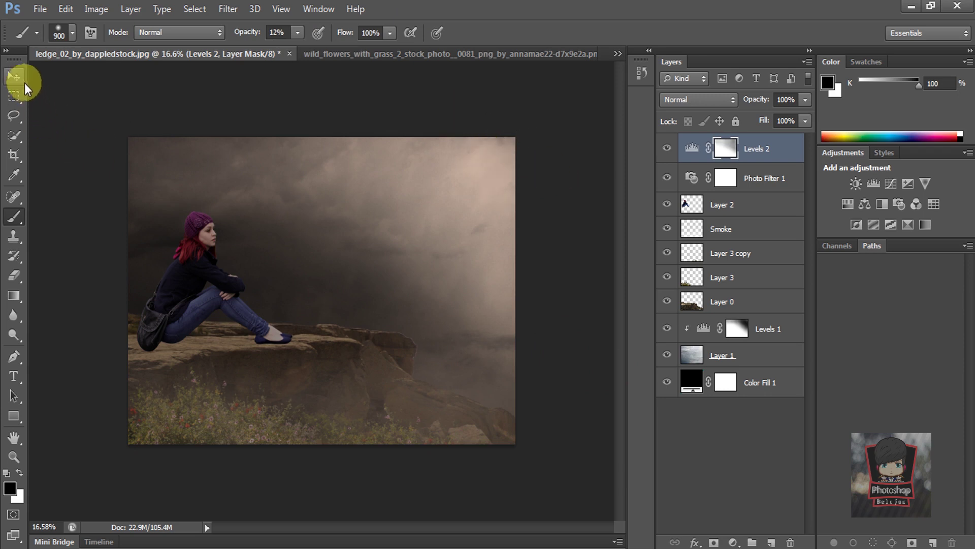
left_click(14, 79)
Move the girl's Layer 2 to the top of the layer stack
left_click(168, 93)
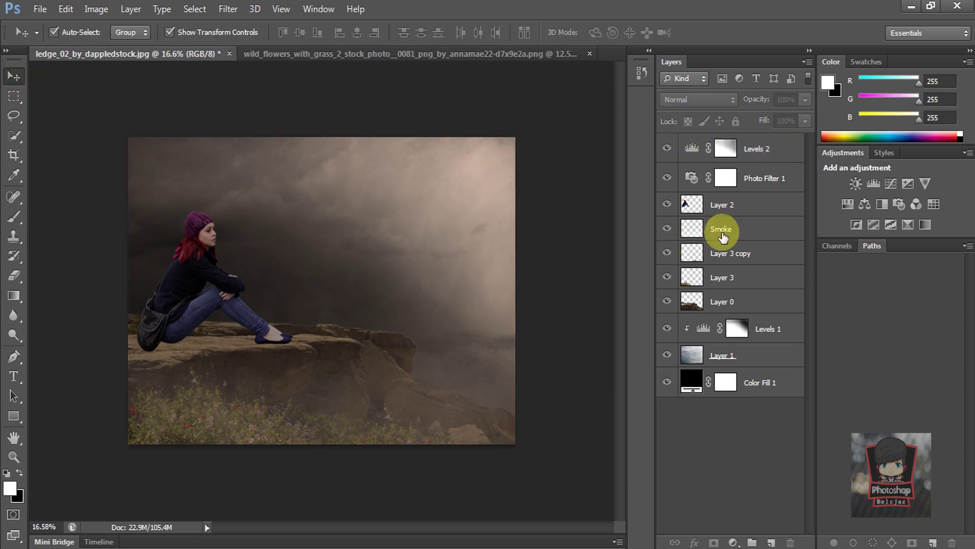
left_click_drag(741, 205, 751, 136)
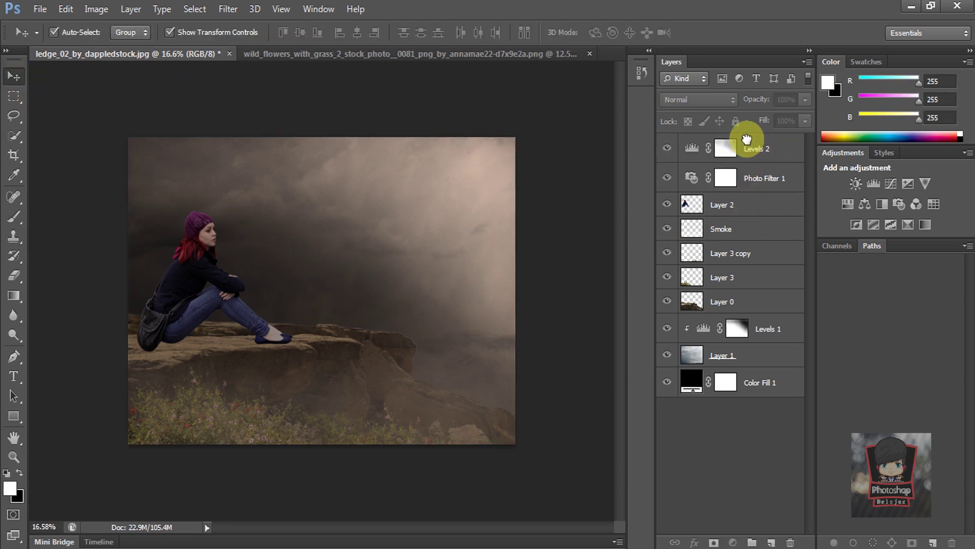
left_click(549, 213)
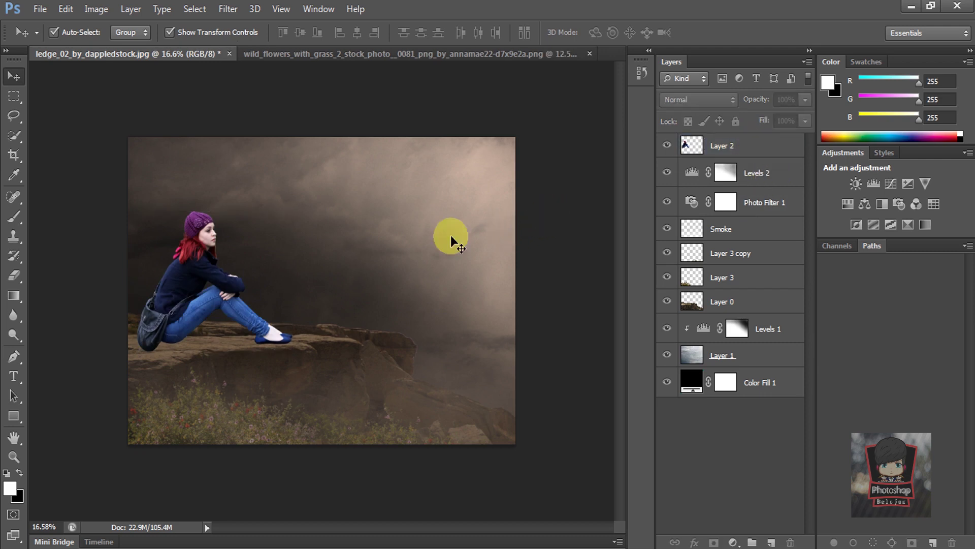
scroll(245, 258, "up", 1)
left_click(727, 152)
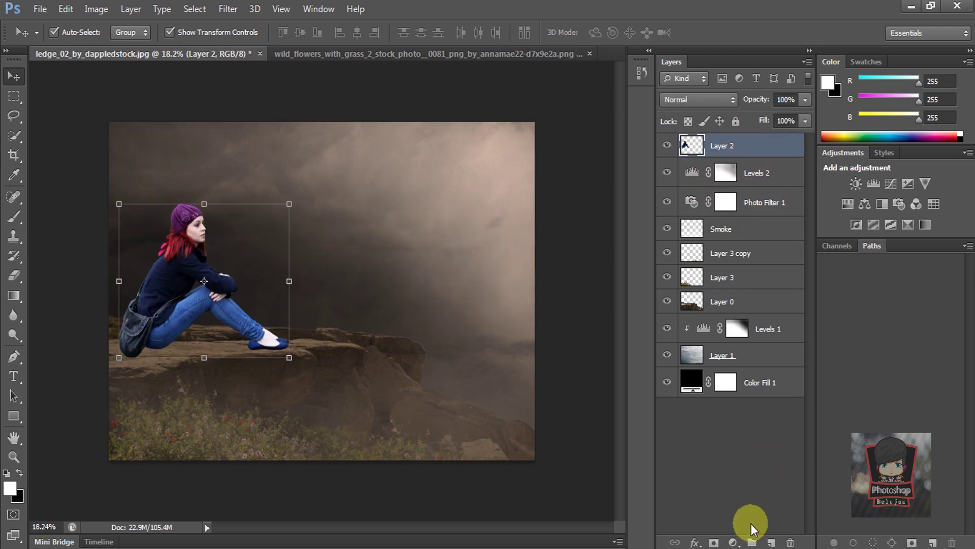
Add a Levels adjustment clipped to Layer 2 with output white set to 159
left_click(733, 543)
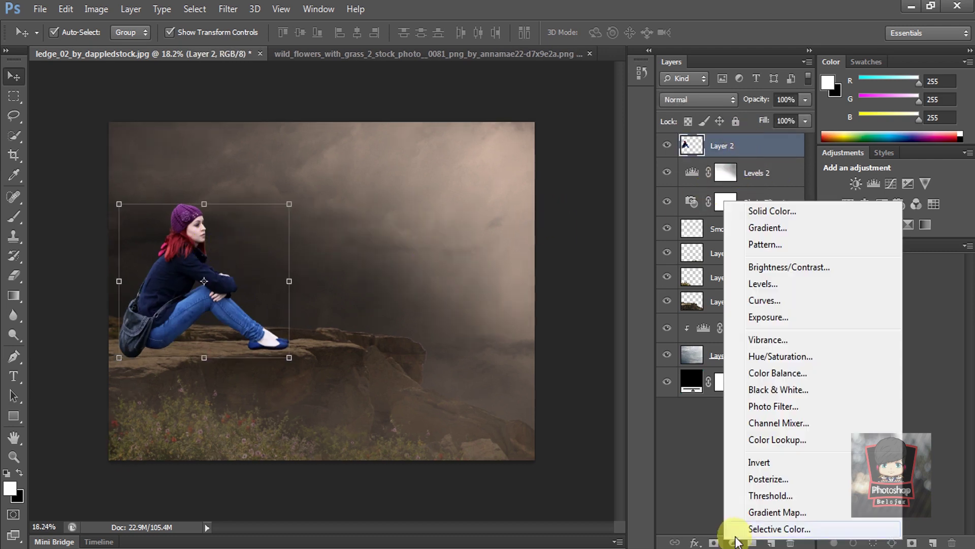
left_click(766, 286)
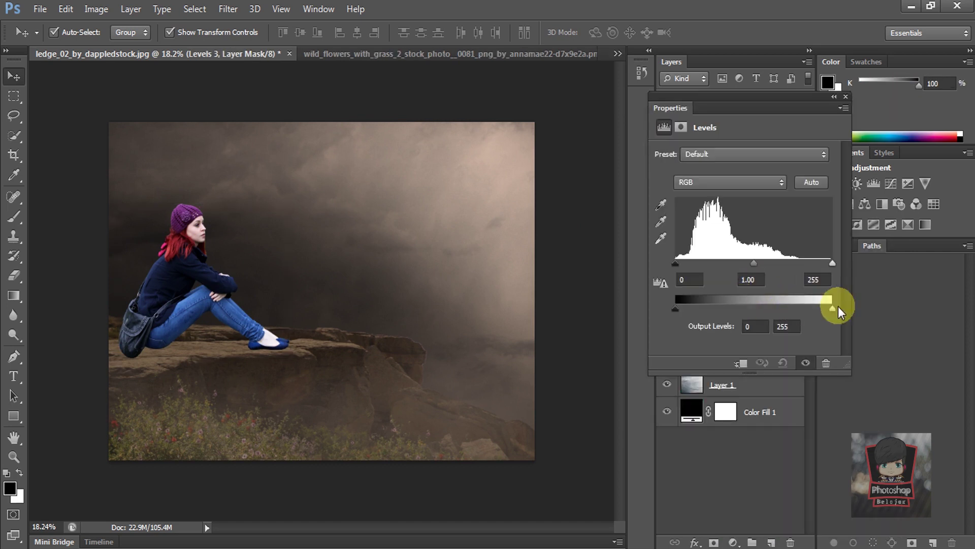
left_click(744, 362)
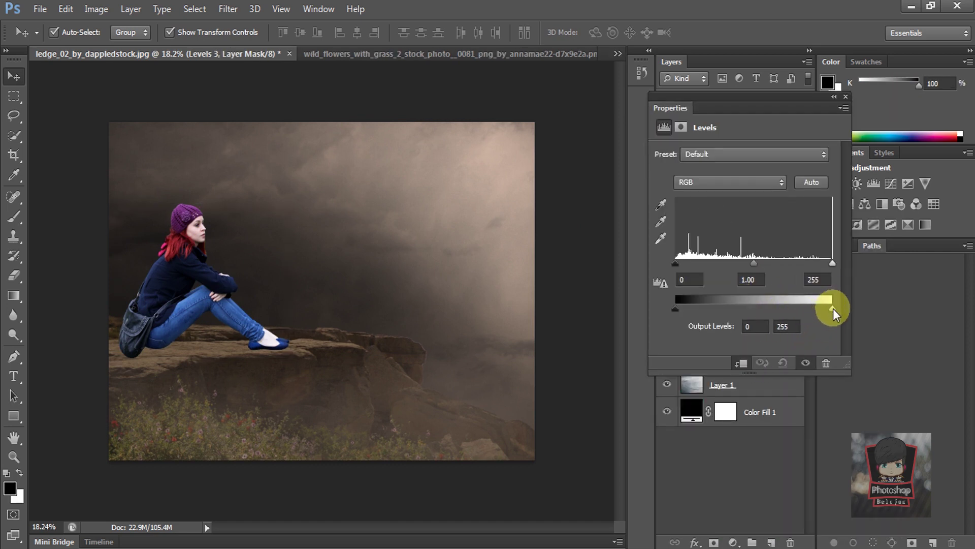
left_click_drag(818, 309, 800, 307)
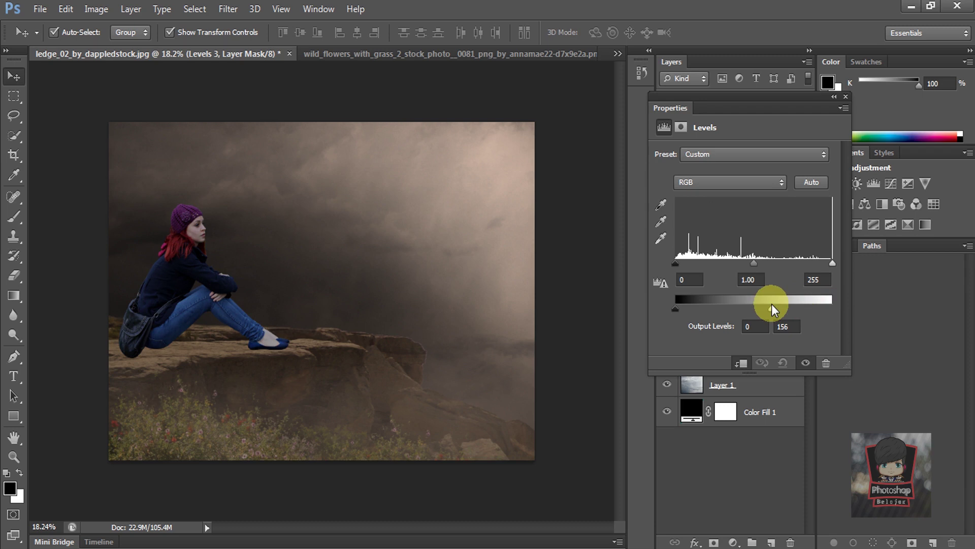
left_click_drag(772, 303, 773, 304)
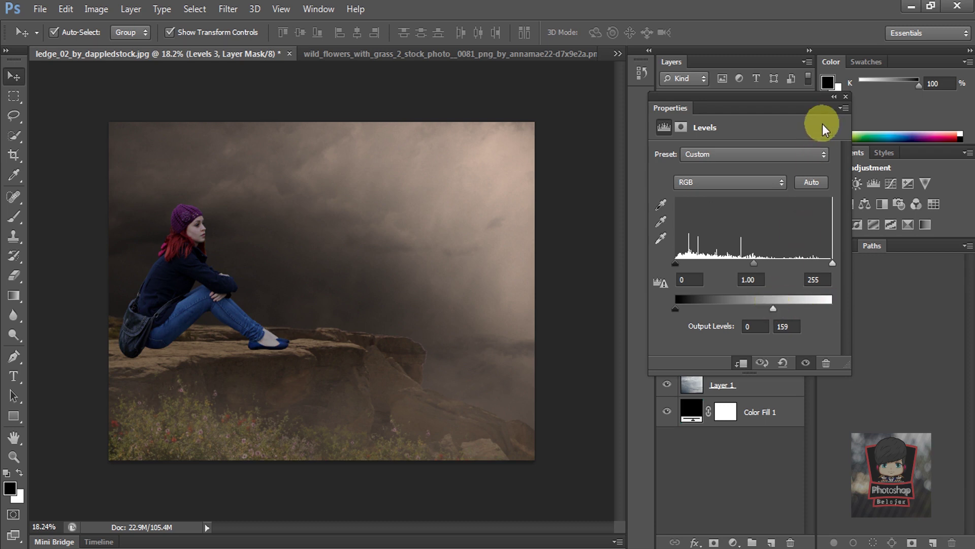
left_click(846, 96)
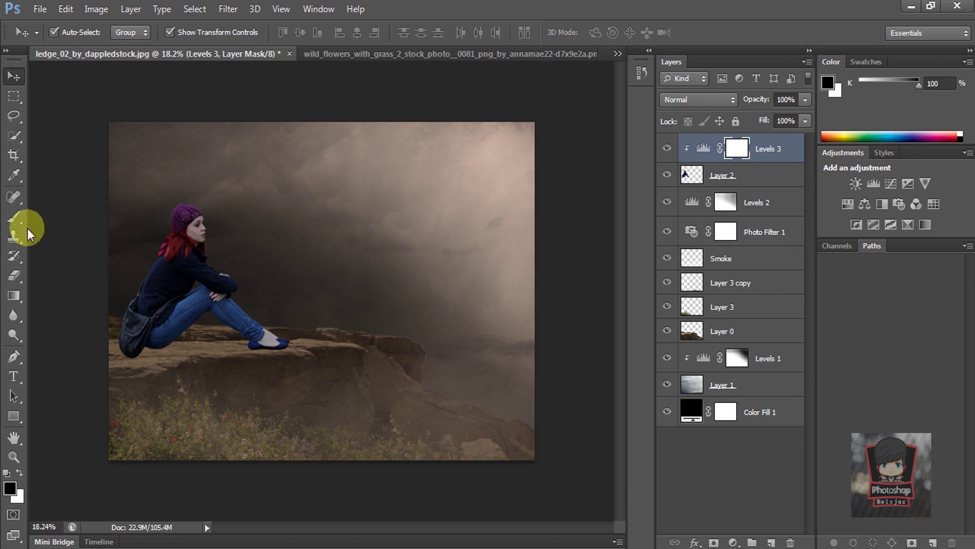
left_click(14, 216)
Zoom in on the girl's face, shrink the brush to 100, then select Layer 2 with white foreground
scroll(194, 218, "up", 3)
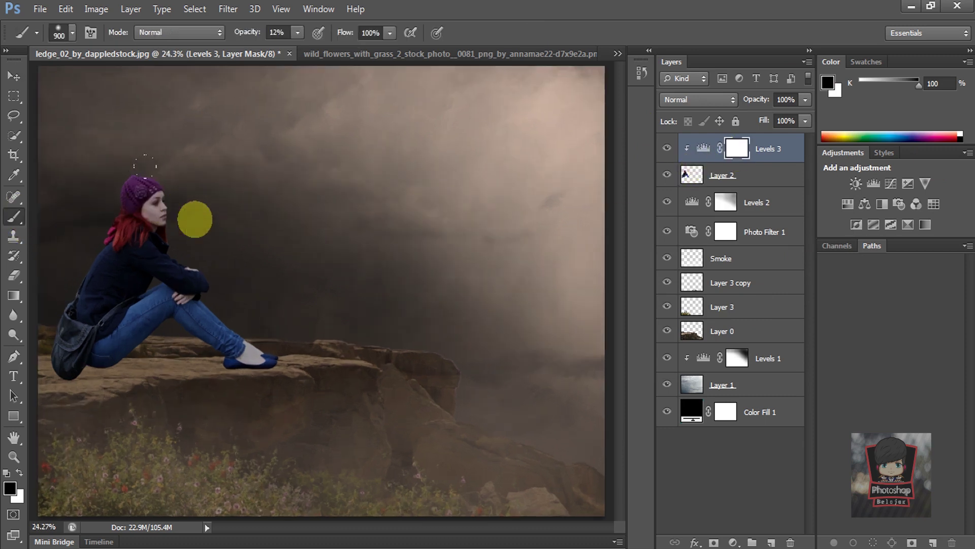
scroll(183, 211, "up", 2)
left_click_drag(183, 211, 286, 245)
scroll(286, 245, "up", 1)
scroll(286, 245, "up", 2)
key("bracketleft")
key("bracketleft")
key("bracketleft")
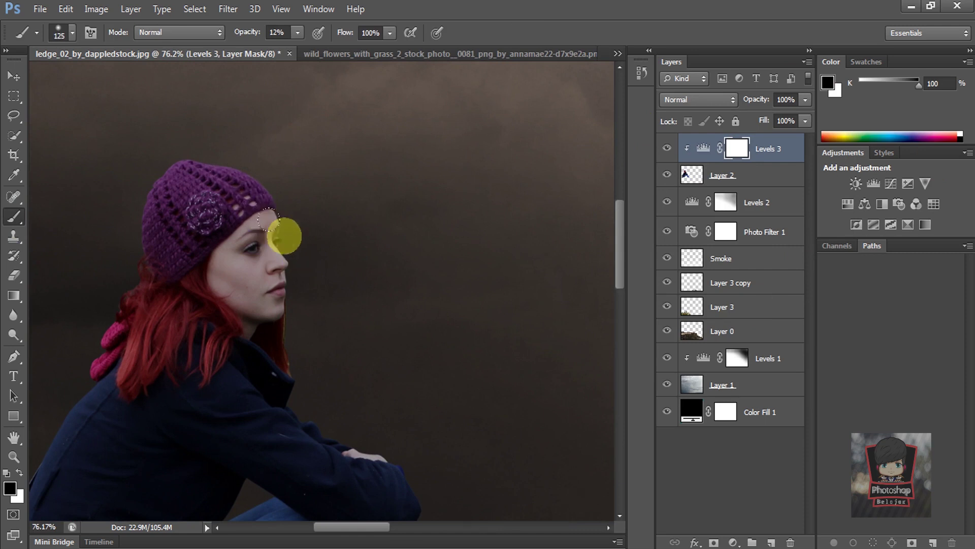
key("bracketleft")
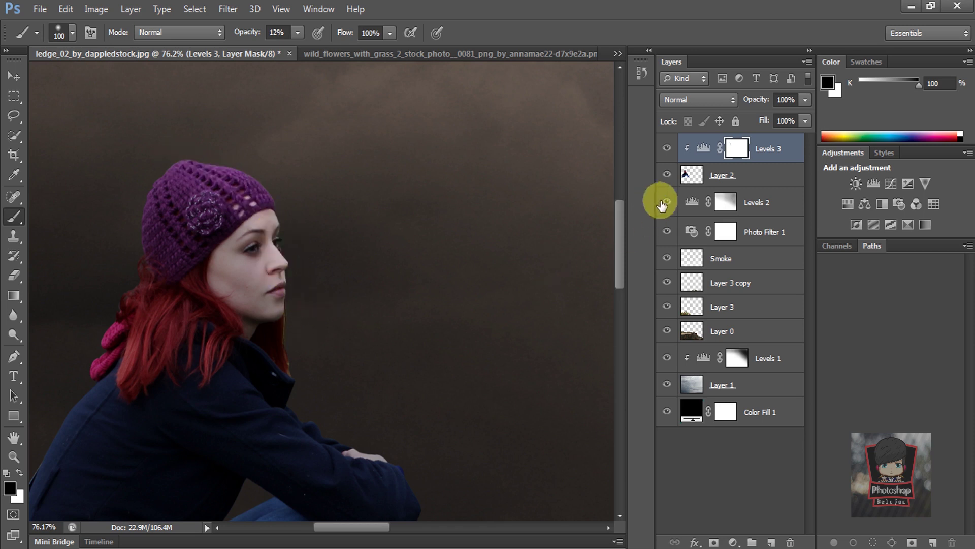
left_click(675, 175)
key("x")
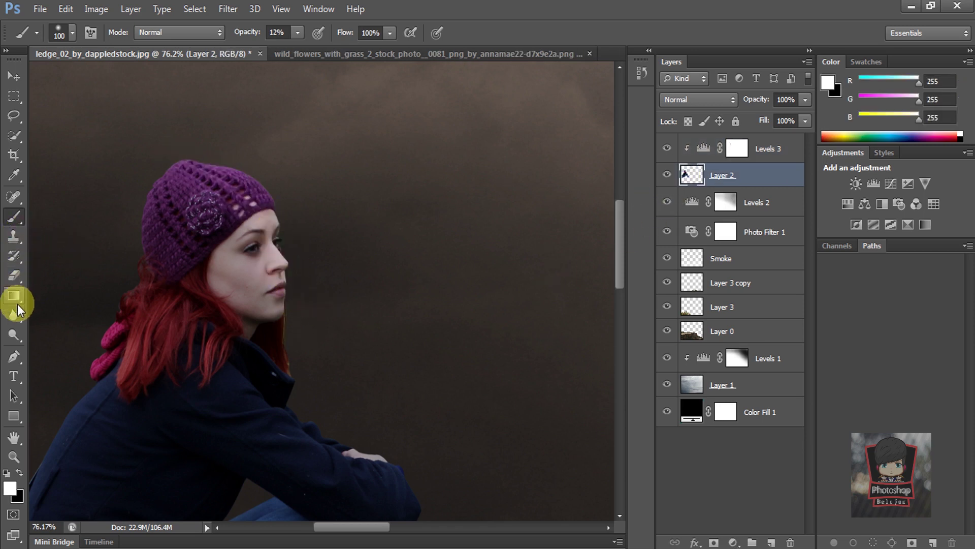
left_click(14, 277)
Shrink the eraser to 10 px and erase the halo along the girl's jaw and hair
scroll(279, 305, "up", 5)
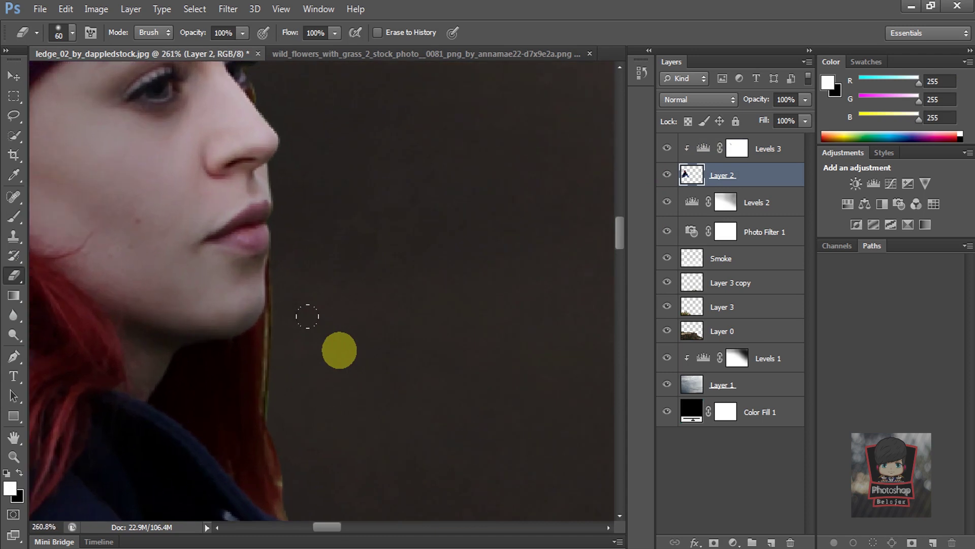
key("bracketleft")
key("bracketleft")
key("bracketleft")
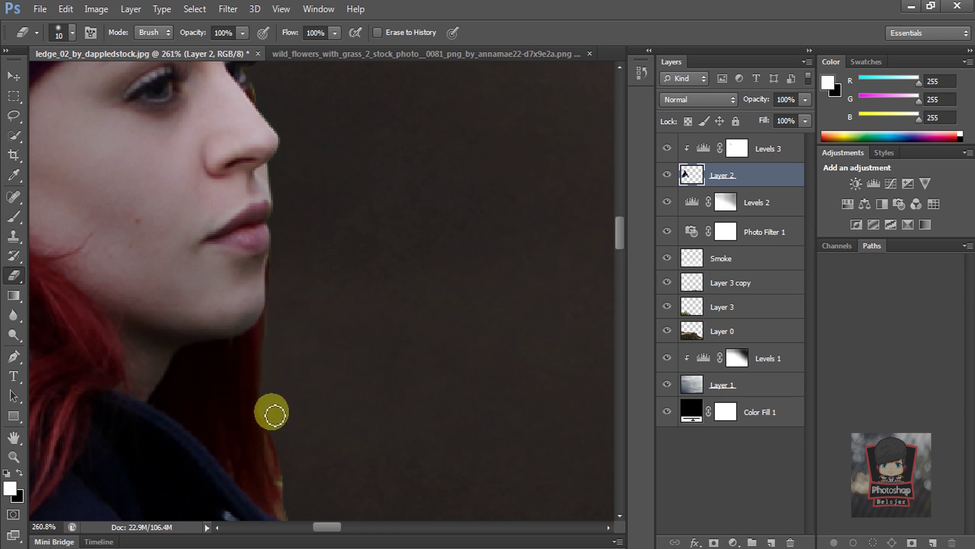
scroll(275, 414, "down", 2)
scroll(282, 418, "up", 2)
scroll(274, 416, "up", 1)
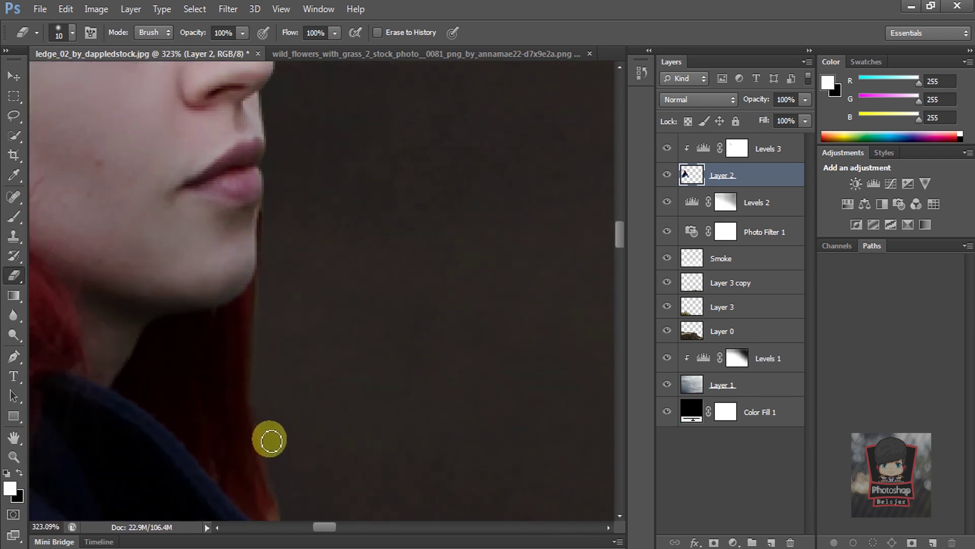
Select the Levels 3 layer mask and return to the Brush tool
scroll(269, 436, "down", 3)
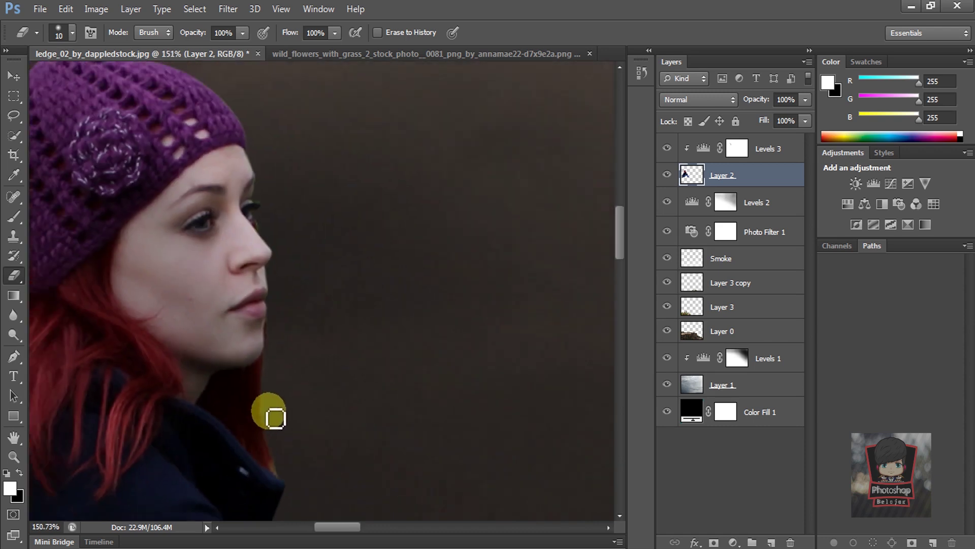
scroll(340, 394, "down", 2)
scroll(341, 393, "down", 1)
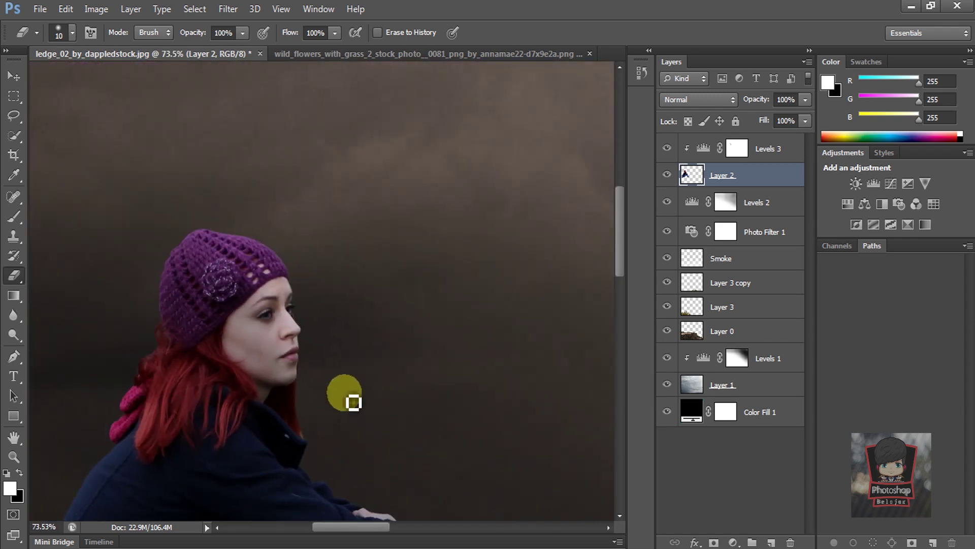
left_click(730, 151)
left_click(14, 217)
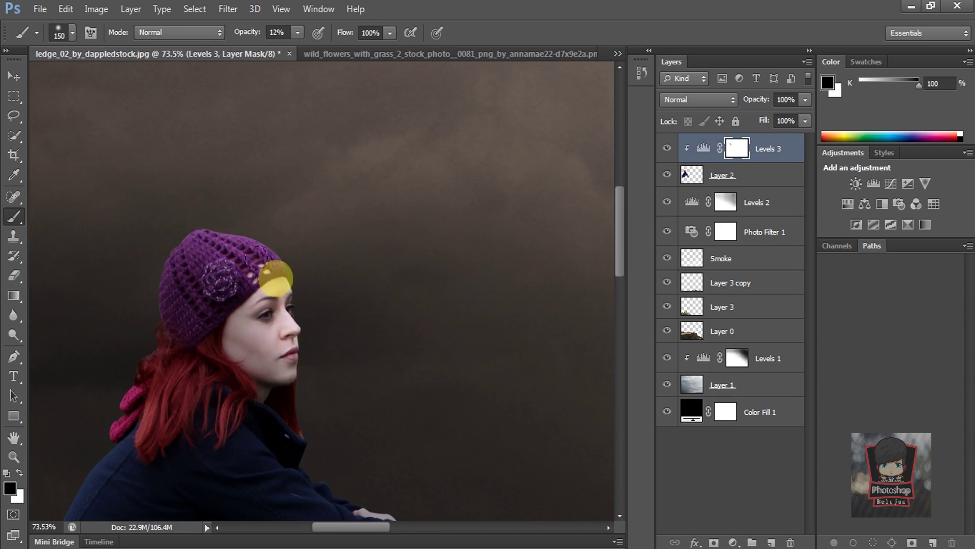
Paint the Levels 3 mask black at 12% opacity over the girl's face, arm and legs, toggling to compare
scroll(264, 289, "down", 3)
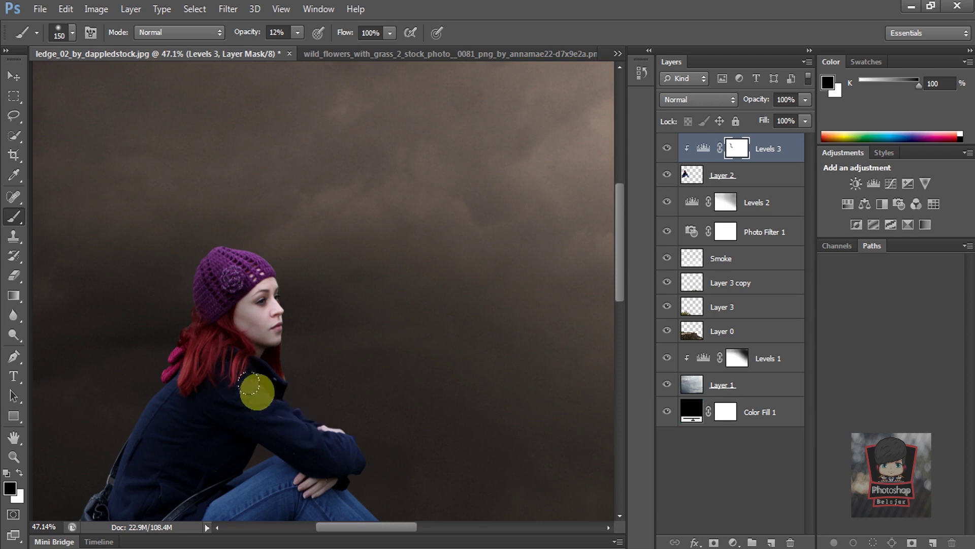
scroll(349, 450, "down", 2)
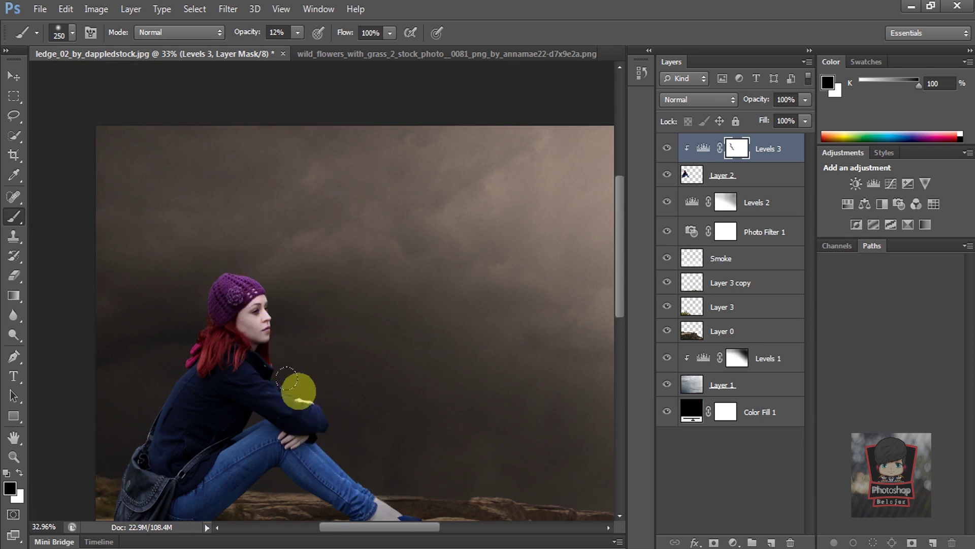
scroll(349, 459, "down", 2)
left_click(667, 148)
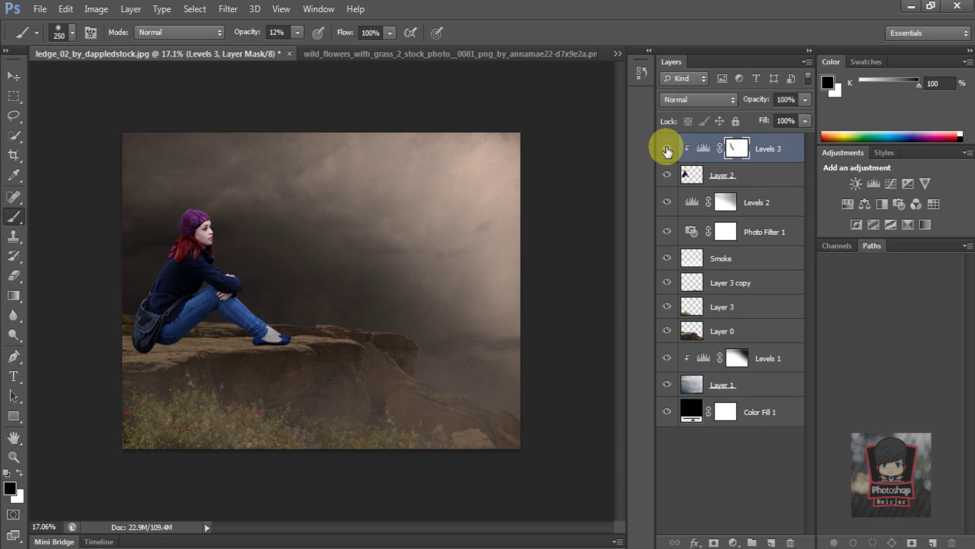
scroll(271, 211, "up", 1)
scroll(163, 211, "up", 2)
scroll(105, 155, "up", 2)
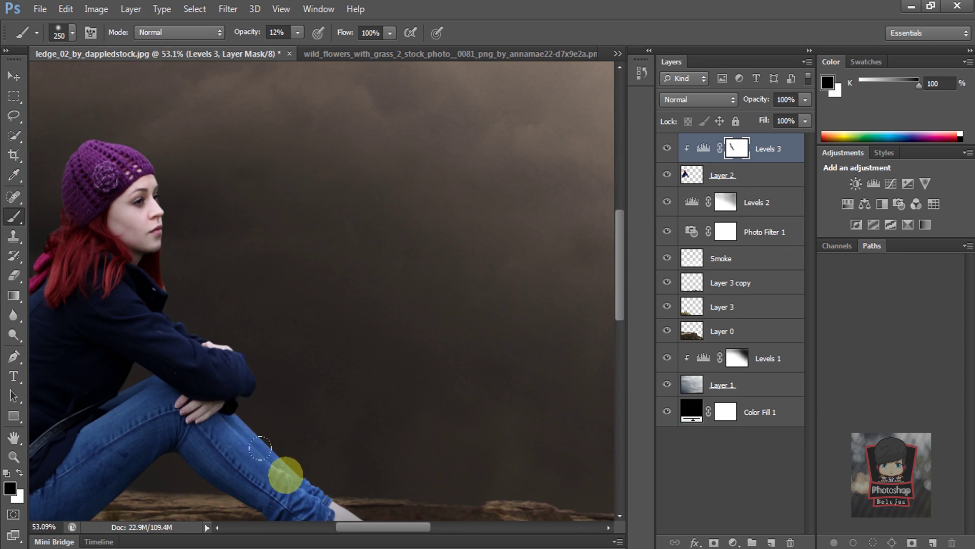
scroll(260, 448, "down", 2)
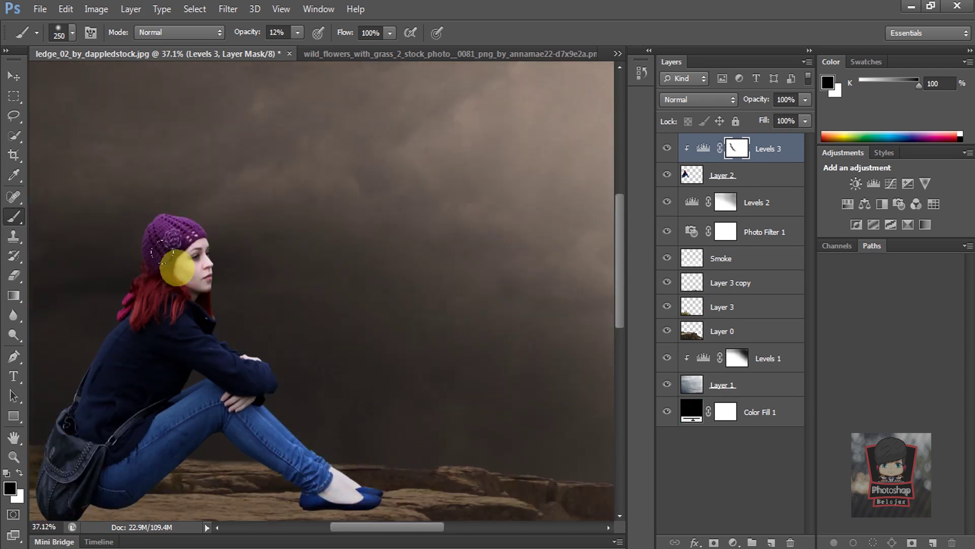
scroll(320, 315, "down", 1)
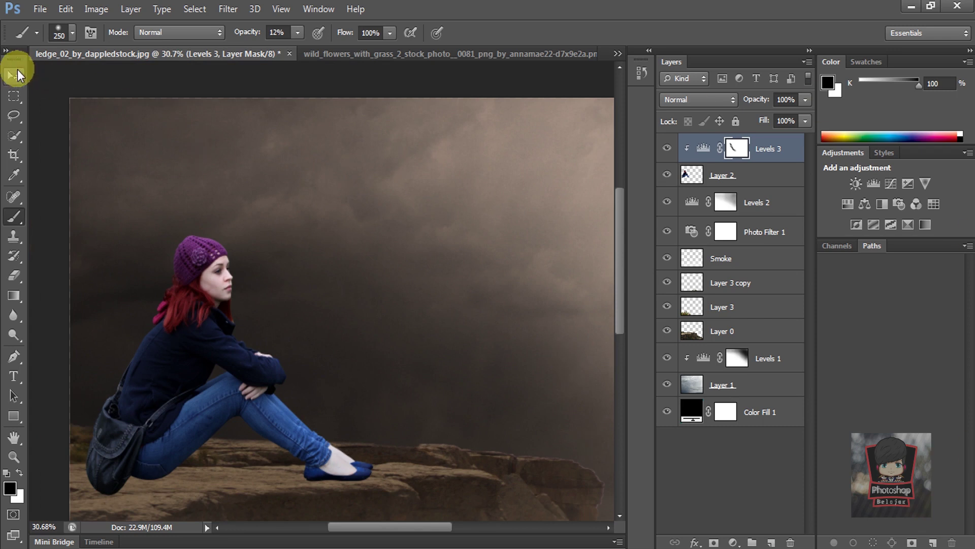
Add a new Layer 4 clipped to the girl's layer and fill it with 50% Gray
left_click(14, 75)
left_click(742, 179)
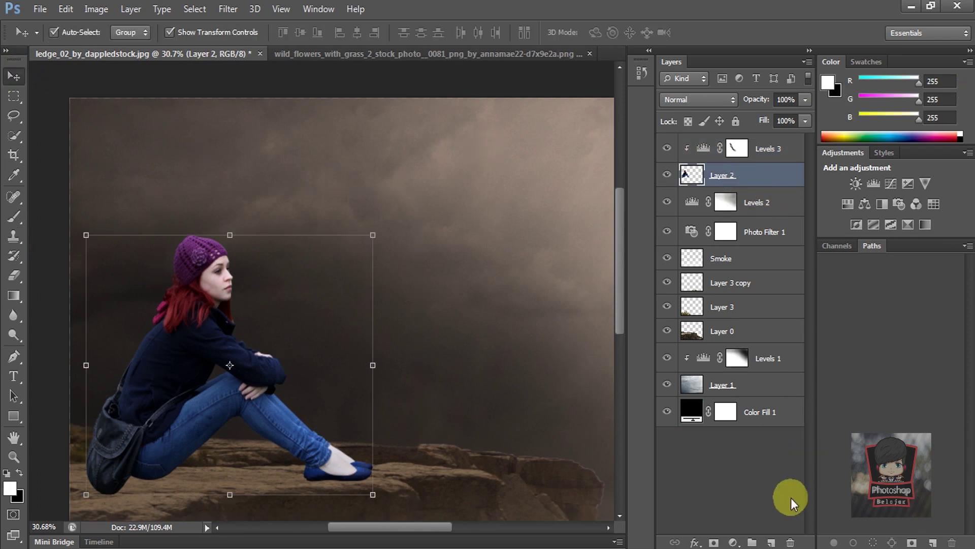
left_click(770, 543)
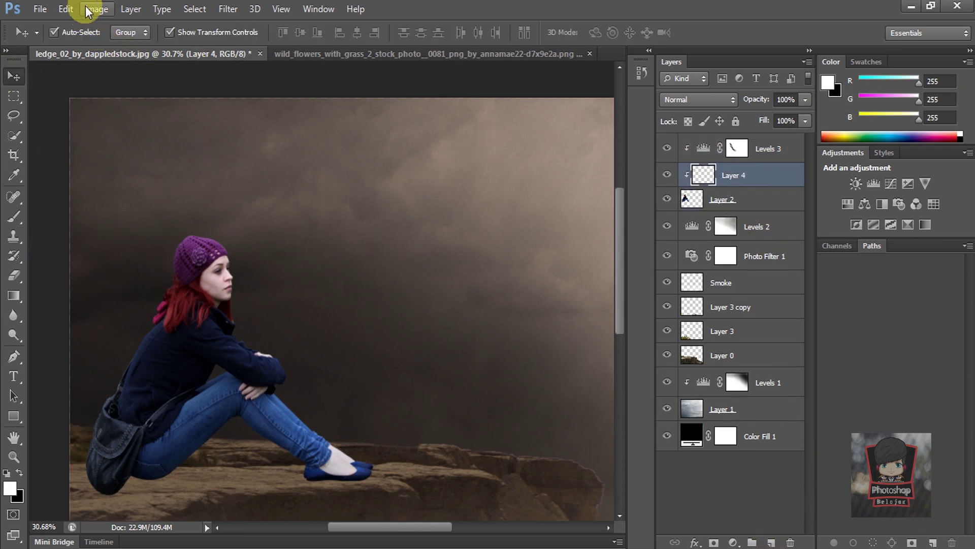
left_click(89, 10)
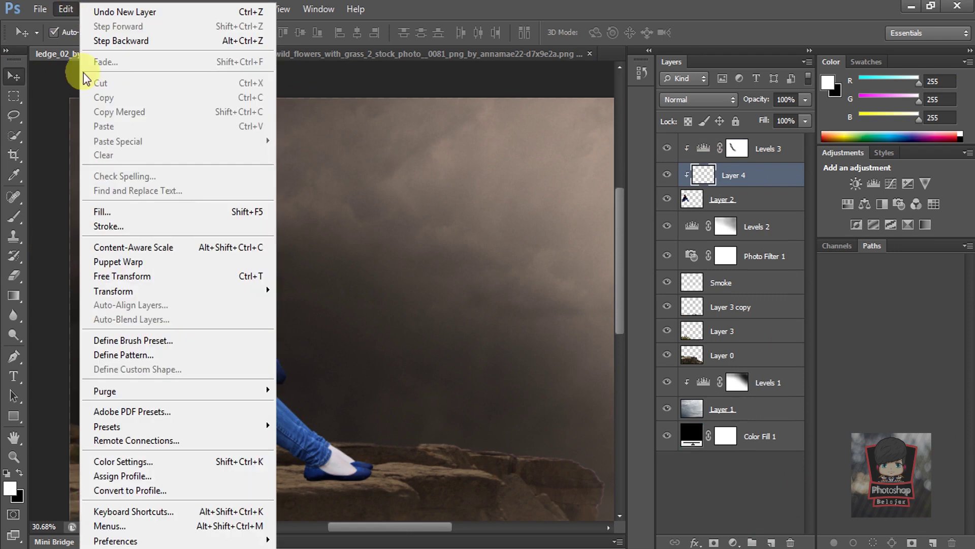
left_click(119, 216)
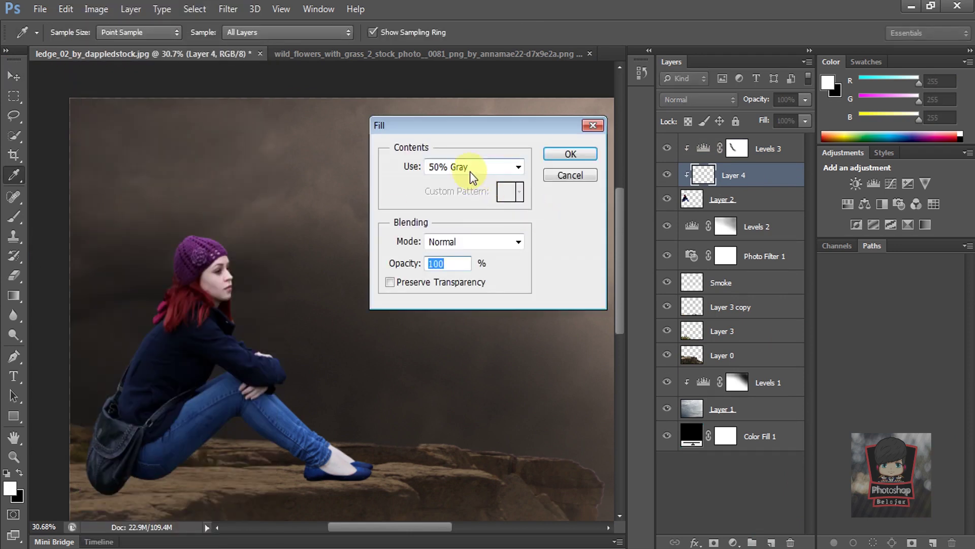
left_click(559, 154)
Set Layer 4's blend mode to Overlay and choose the Dodge tool
key("v")
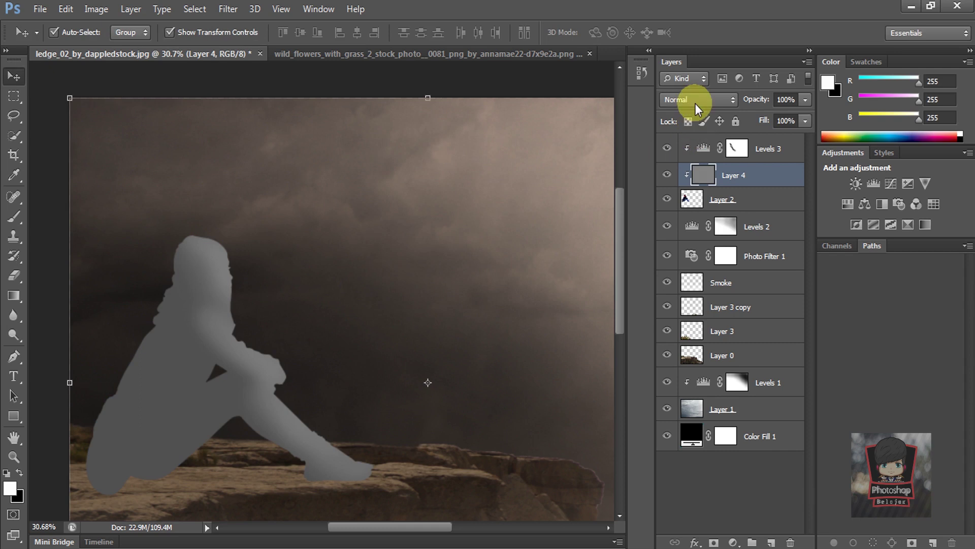
left_click(696, 100)
left_click(691, 298)
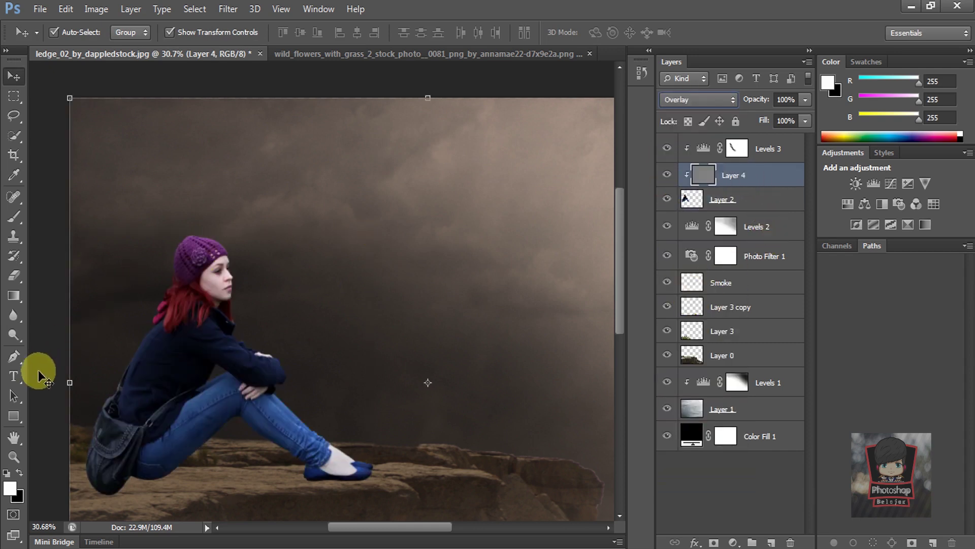
left_click(14, 336)
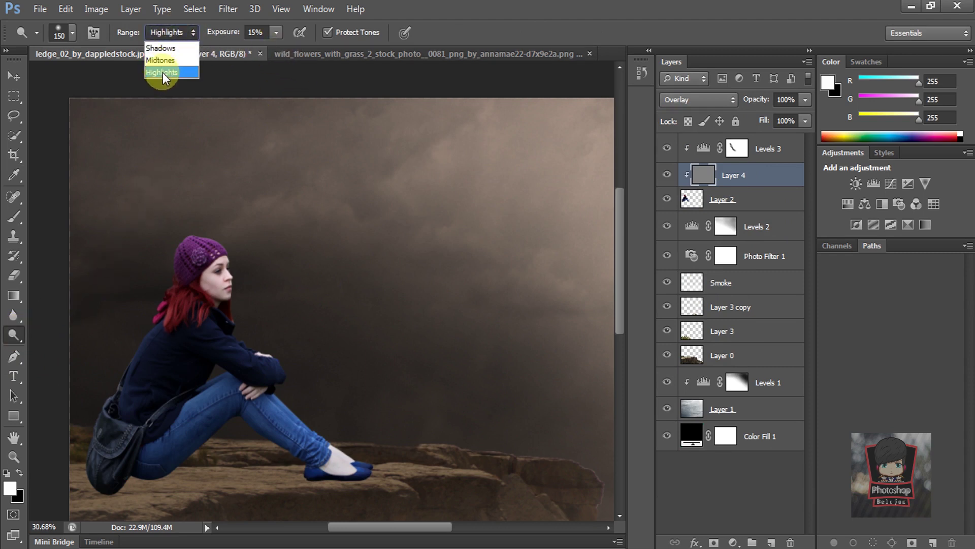
With Range set to Shadows, darken the girl's forehead, the area beside her nose and her eye
left_click(163, 72)
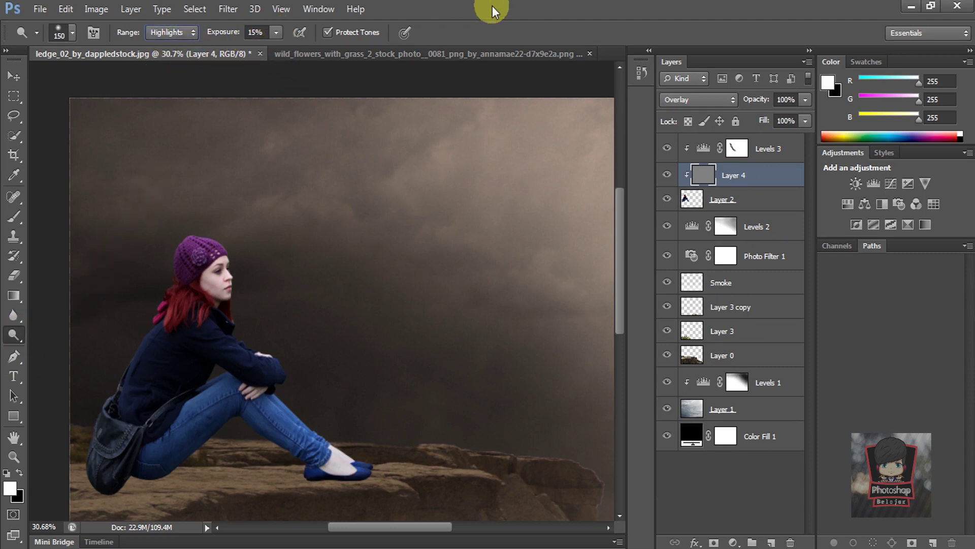
key("alt+shift+s")
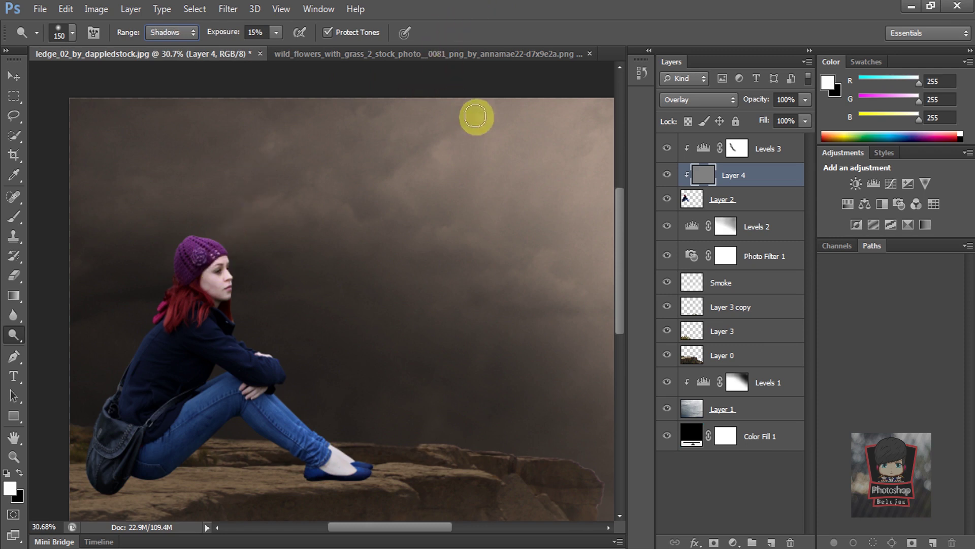
scroll(214, 262, "up", 5)
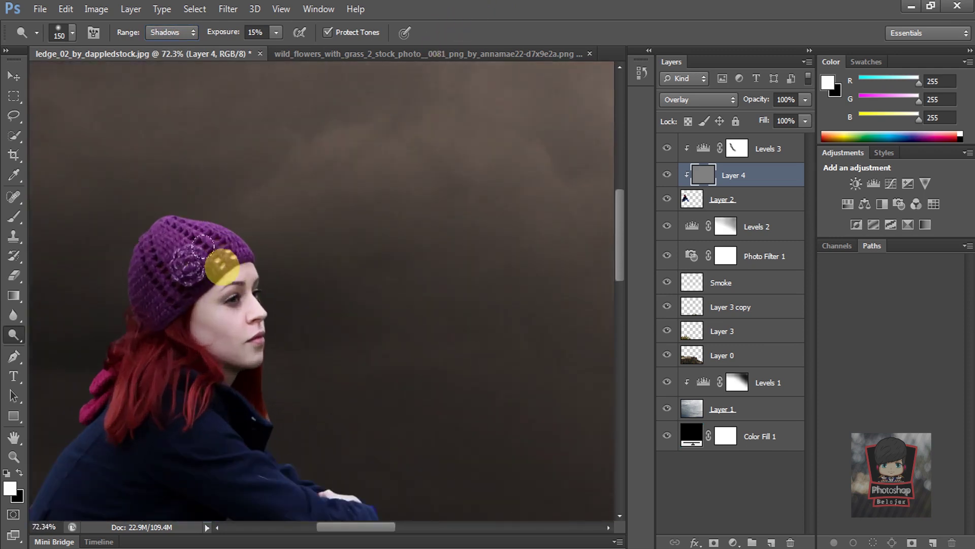
scroll(202, 247, "up", 2)
scroll(214, 251, "up", 1)
scroll(224, 254, "up", 2)
scroll(232, 258, "up", 2)
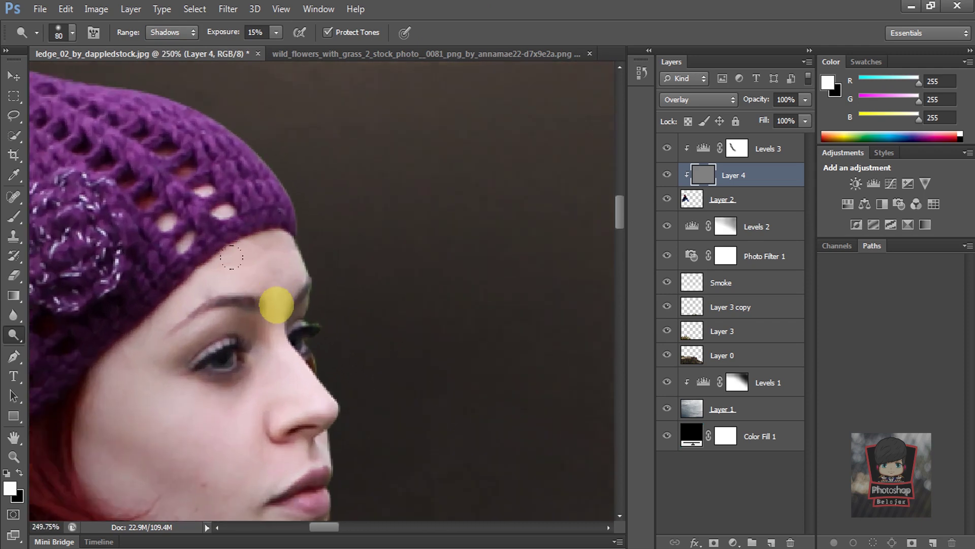
scroll(249, 352, "up", 3)
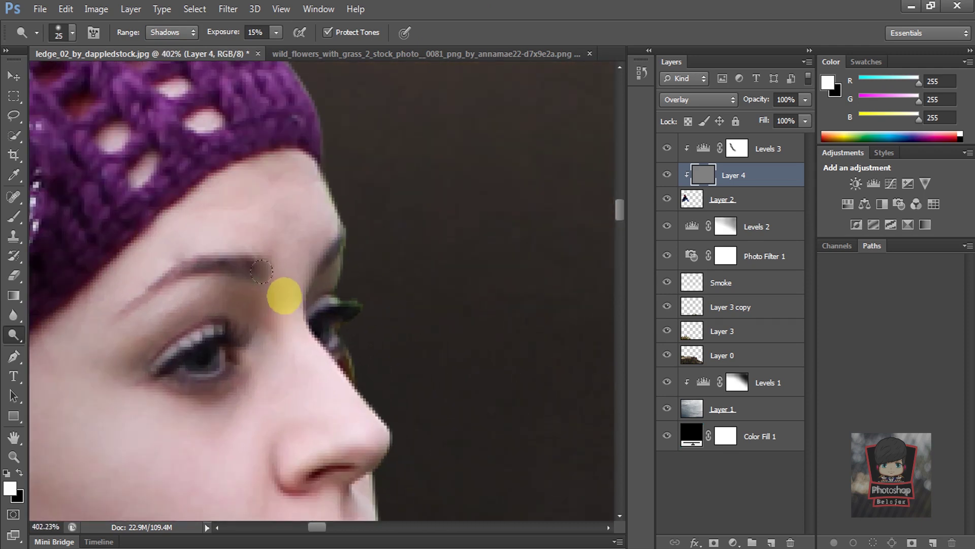
mouse_move(279, 243)
left_mouse_down()
mouse_move(278, 189)
mouse_move(279, 252)
left_mouse_up()
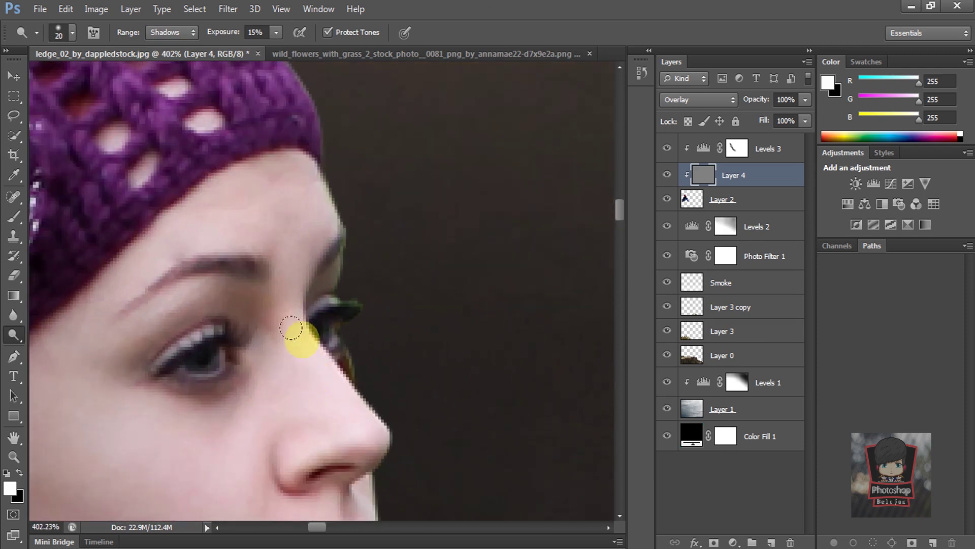
left_click_drag(284, 390, 218, 348)
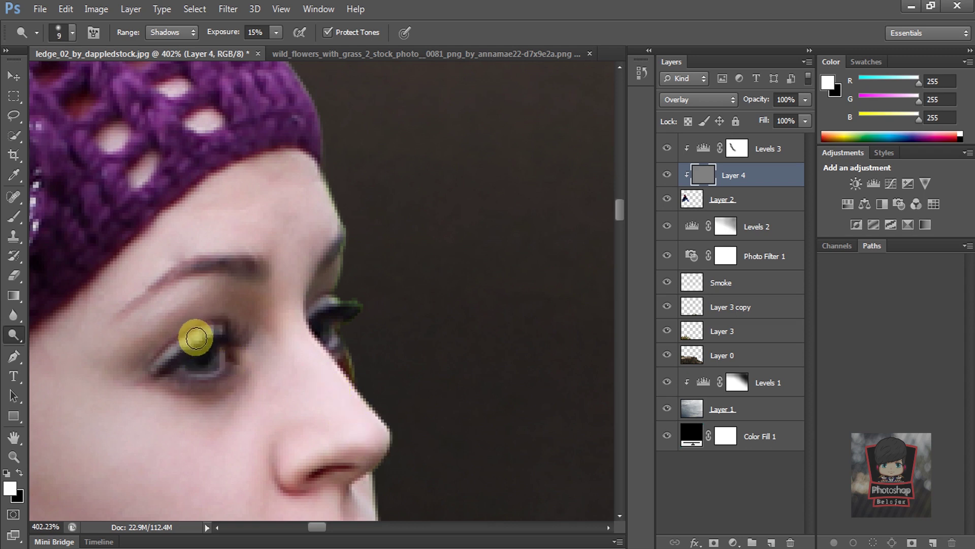
mouse_move(174, 351)
left_mouse_down()
mouse_move(189, 342)
mouse_move(192, 356)
left_mouse_up()
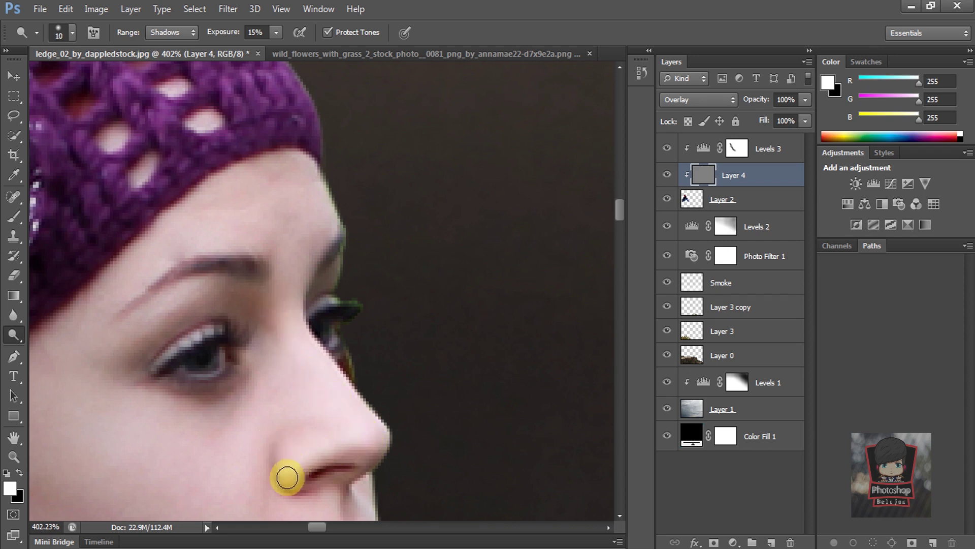
mouse_move(287, 247)
left_mouse_down()
mouse_move(262, 206)
mouse_move(202, 202)
left_mouse_up()
Lighten the girl's cheek with a 50 px brush, then toggle Layer 4 to compare the face
key("bracketleft")
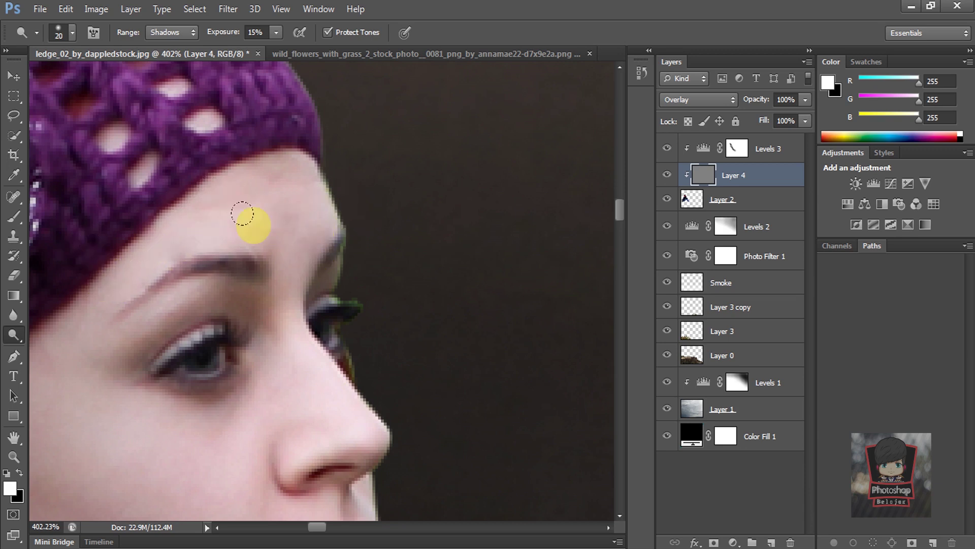
scroll(371, 211, "down", 3)
key("bracketright")
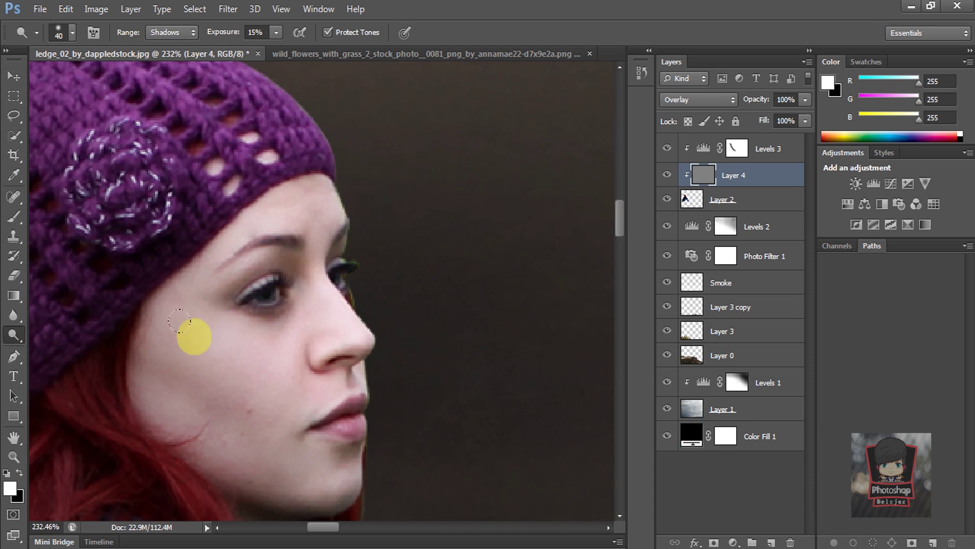
key("bracketright")
mouse_move(183, 324)
left_mouse_down()
mouse_move(226, 342)
mouse_move(340, 466)
mouse_move(304, 485)
mouse_move(266, 479)
mouse_move(324, 476)
mouse_move(289, 489)
mouse_move(332, 384)
mouse_move(125, 386)
mouse_move(241, 450)
left_mouse_up()
key("bracketleft")
key("bracketleft")
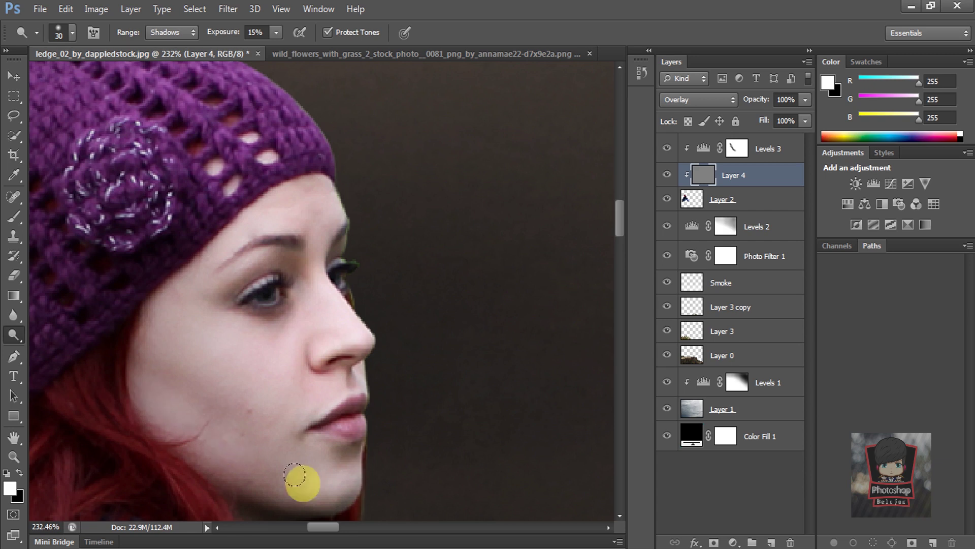
scroll(200, 345, "down", 4, "alt")
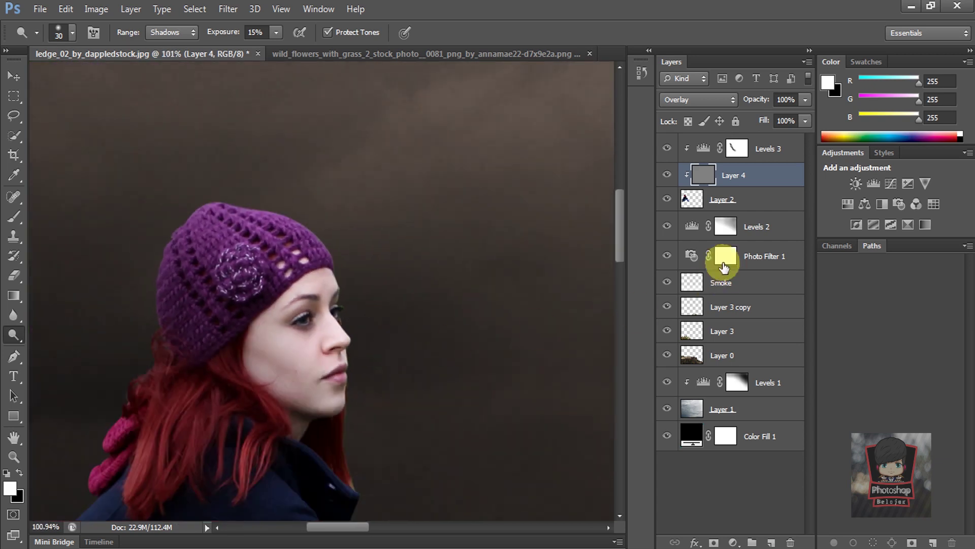
left_click(667, 175)
left_click(667, 175)
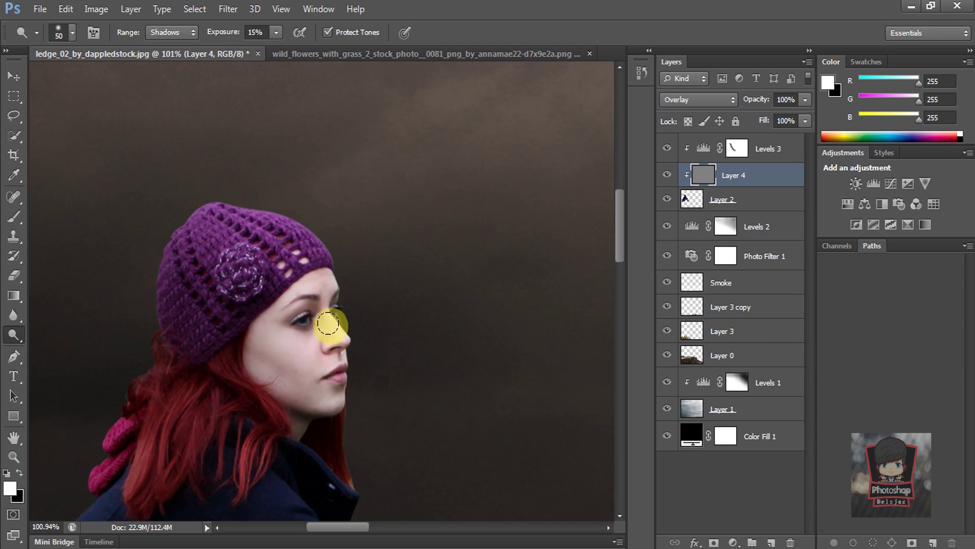
scroll(339, 337, "down", 2)
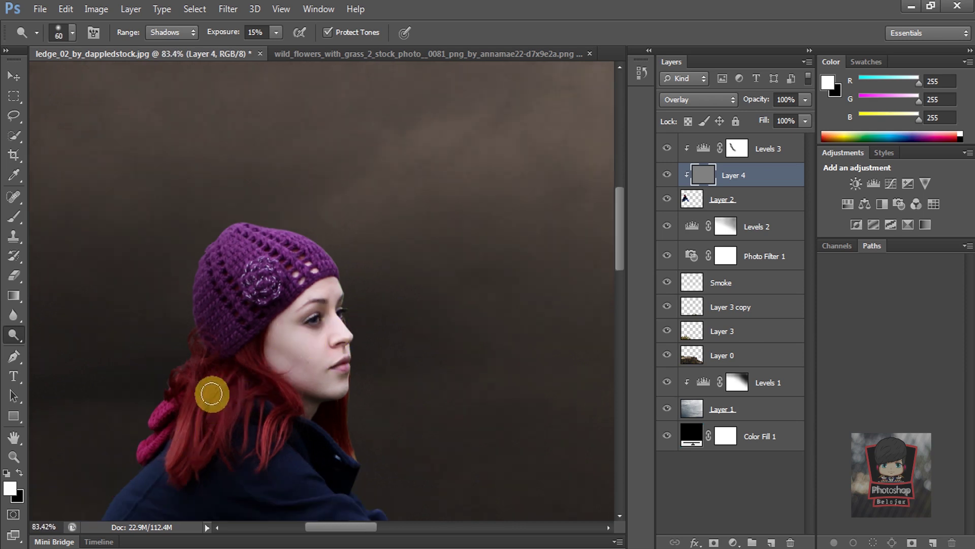
Raise exposure to 20% and stroke across the girl's coat with a 45 px brush, comparing Layer 4
scroll(294, 459, "up", 2)
scroll(257, 342, "up", 2)
scroll(211, 311, "up", 1)
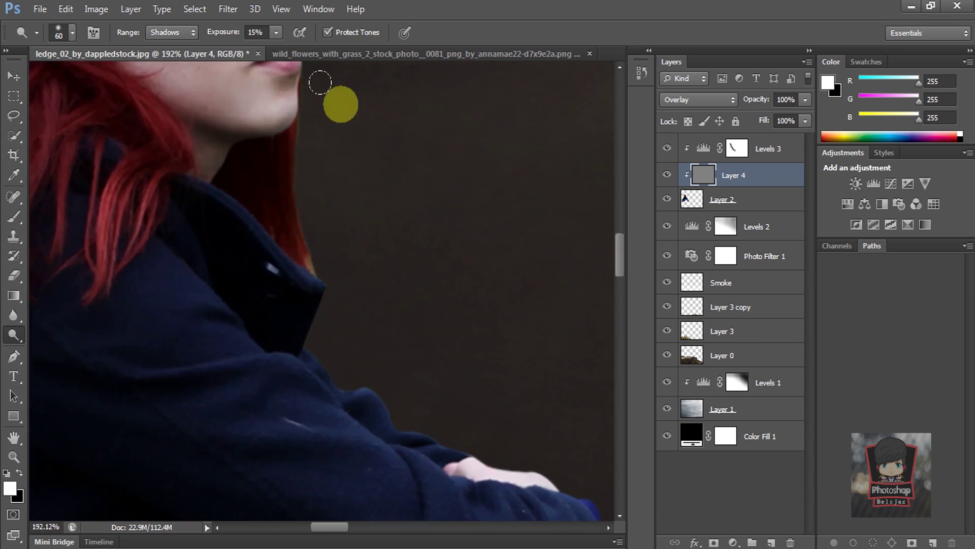
left_click(259, 32)
type("20")
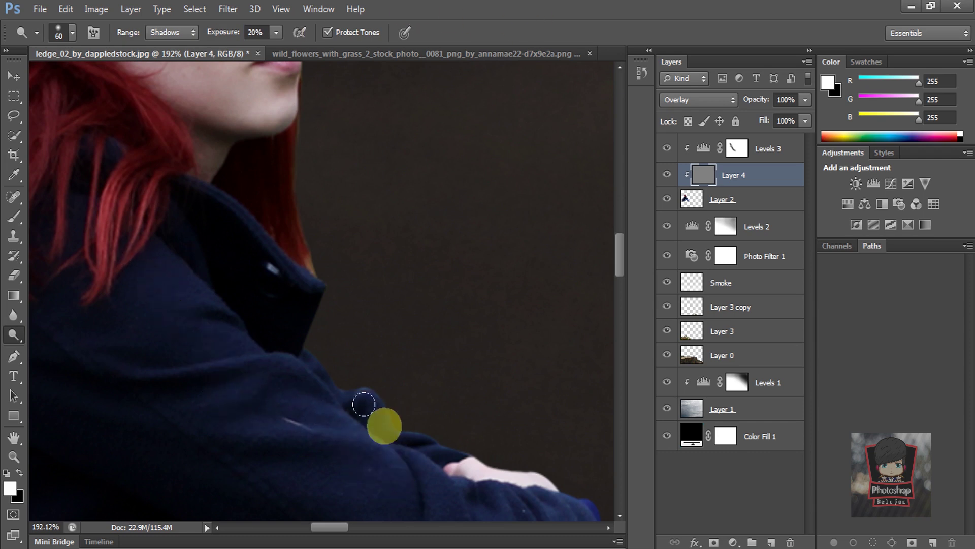
scroll(127, 289, "down", 5)
scroll(127, 290, "right", 5)
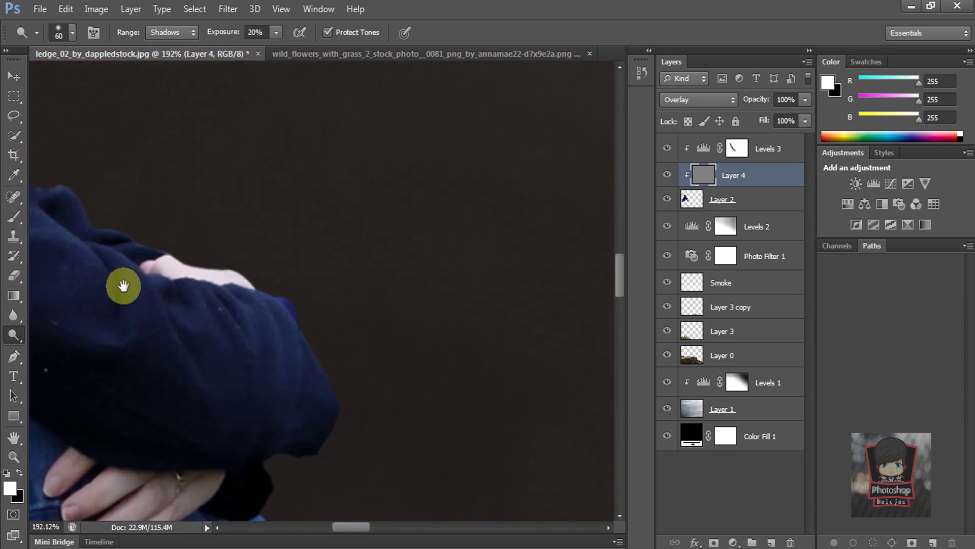
key("bracketleft")
key("bracketleft")
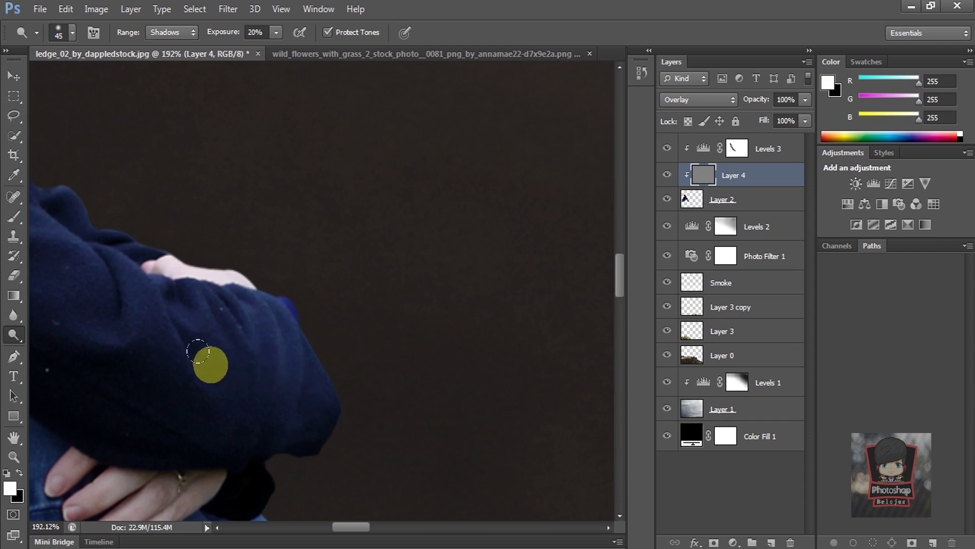
left_click_drag(207, 361, 440, 396)
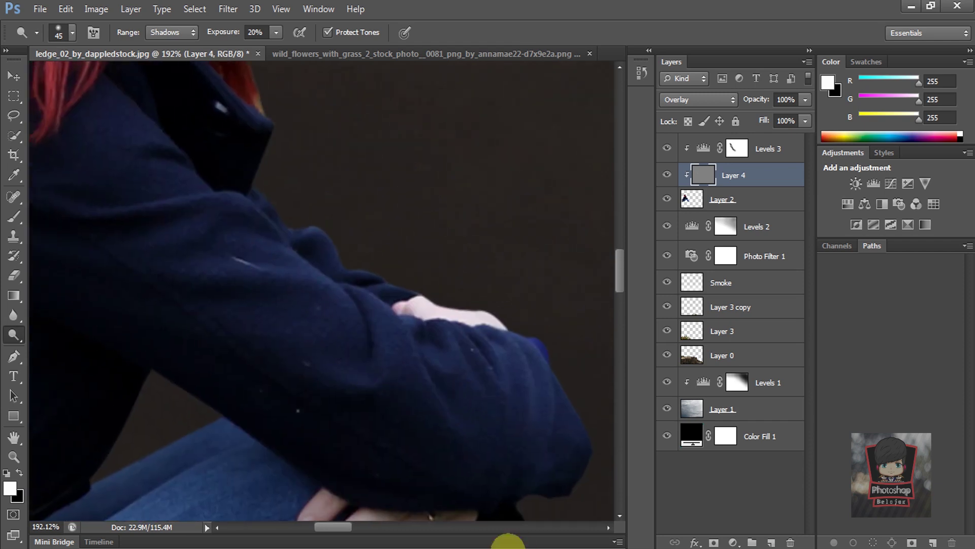
left_click(667, 174)
left_click(667, 174)
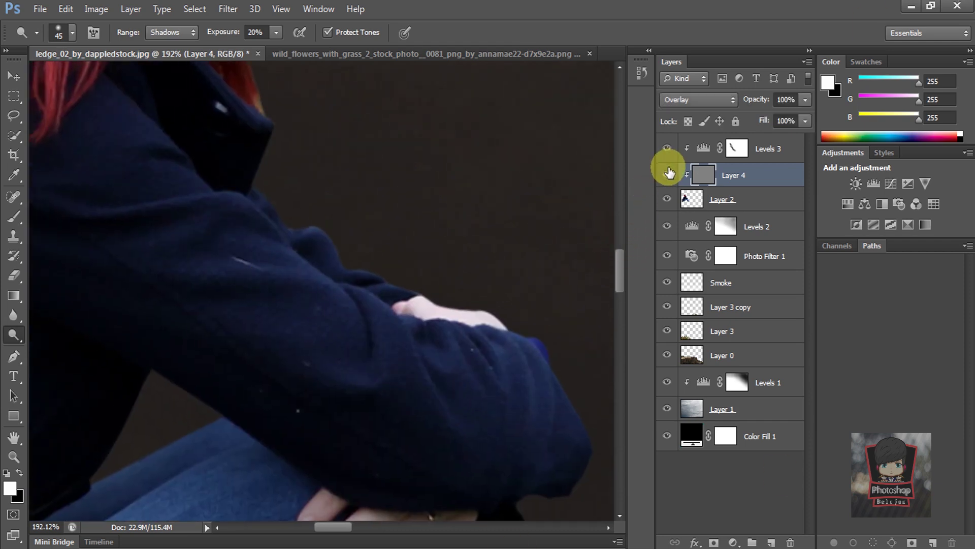
Resize the brush to 80 then 60 px to continue shading the coat and jeans
key("bracketright")
key("bracketright")
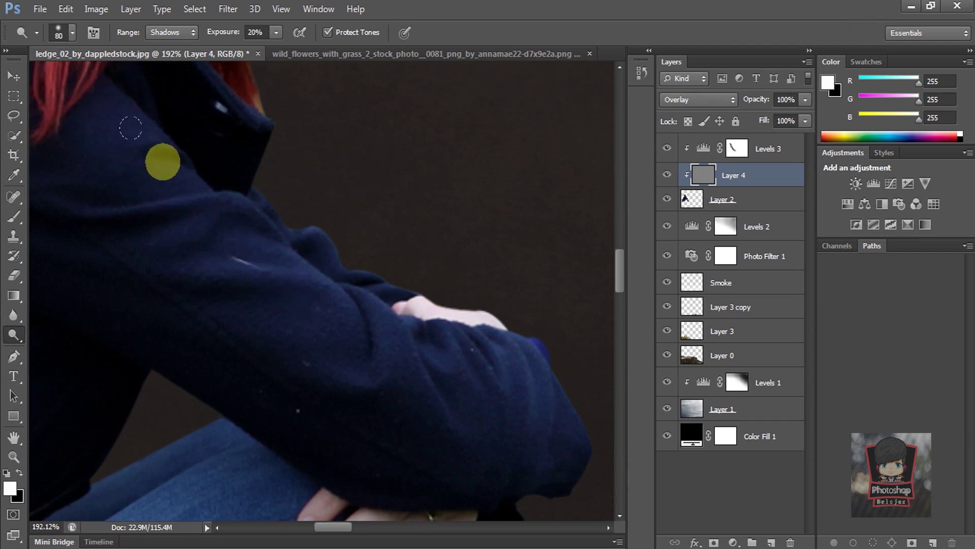
scroll(326, 310, "down", 5)
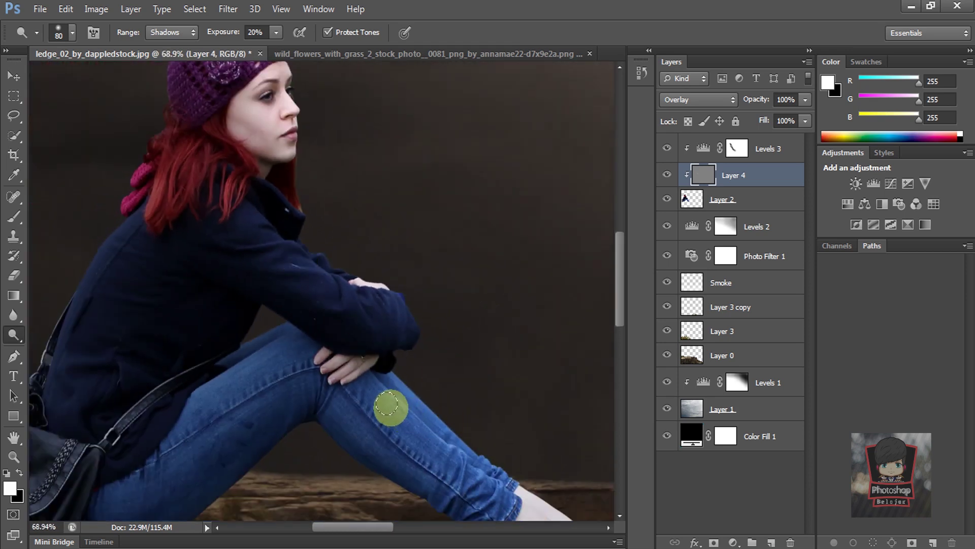
scroll(377, 403, "up", 5)
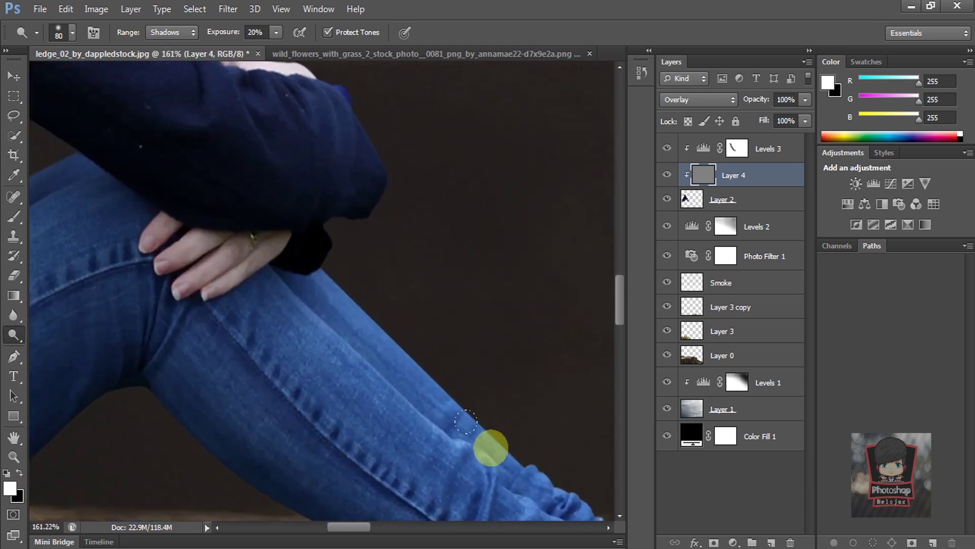
key("bracketleft")
key("bracketleft")
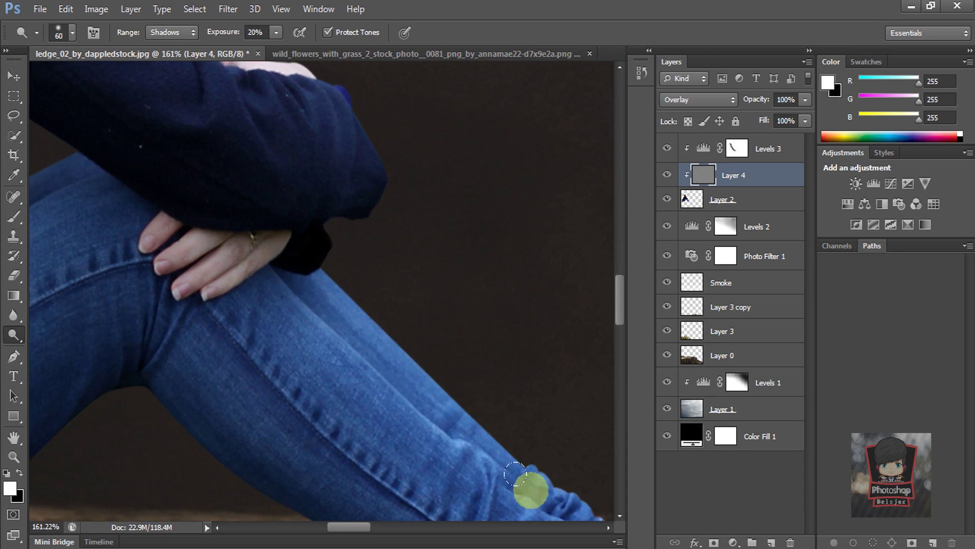
scroll(279, 289, "down", 2)
scroll(259, 304, "down", 1)
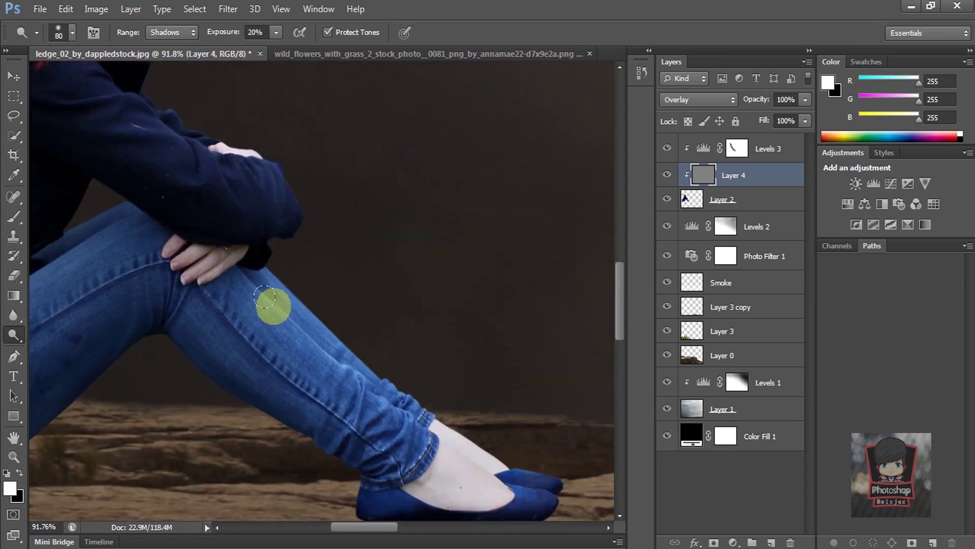
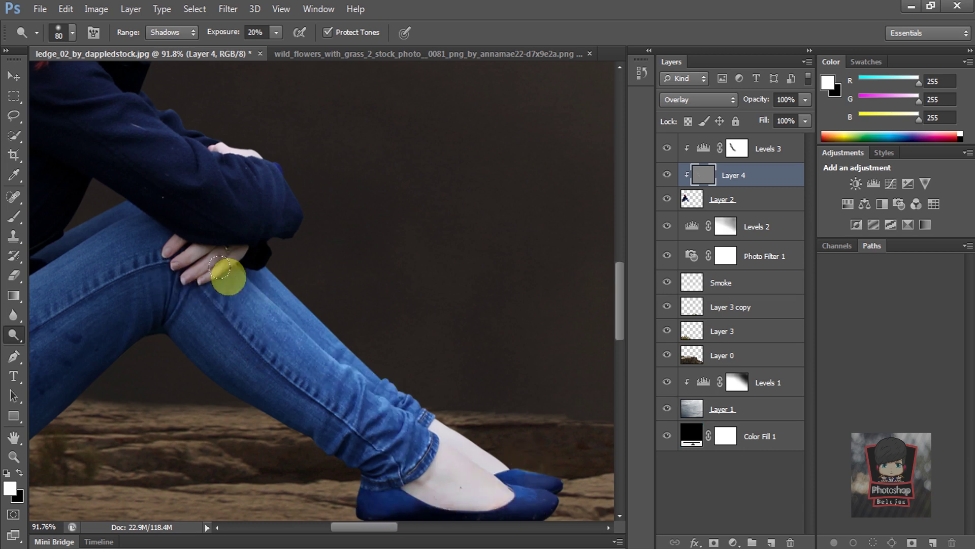
Dodge highlights along the jeans' thigh and the shoulder bag on Layer 4
scroll(371, 351, "up", 2)
scroll(371, 351, "left", 5)
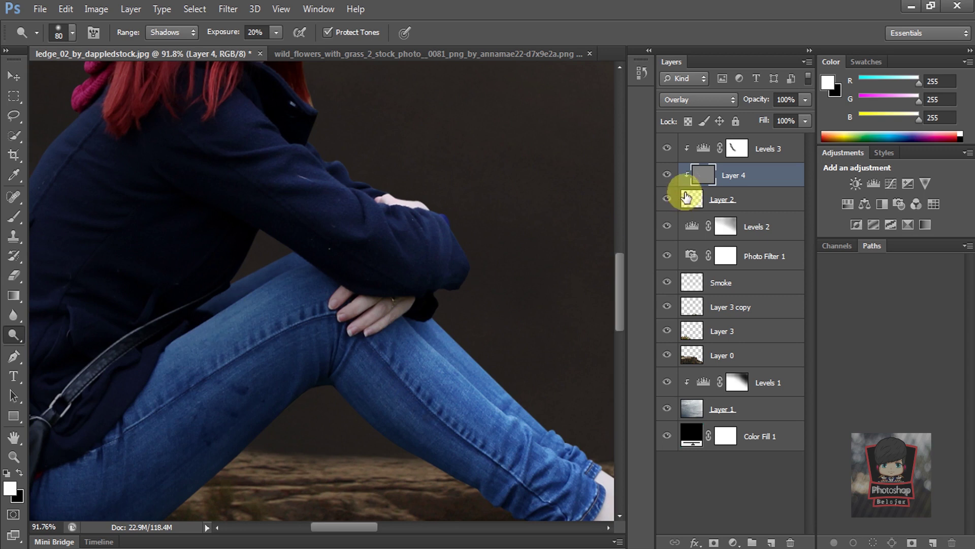
left_click(667, 174)
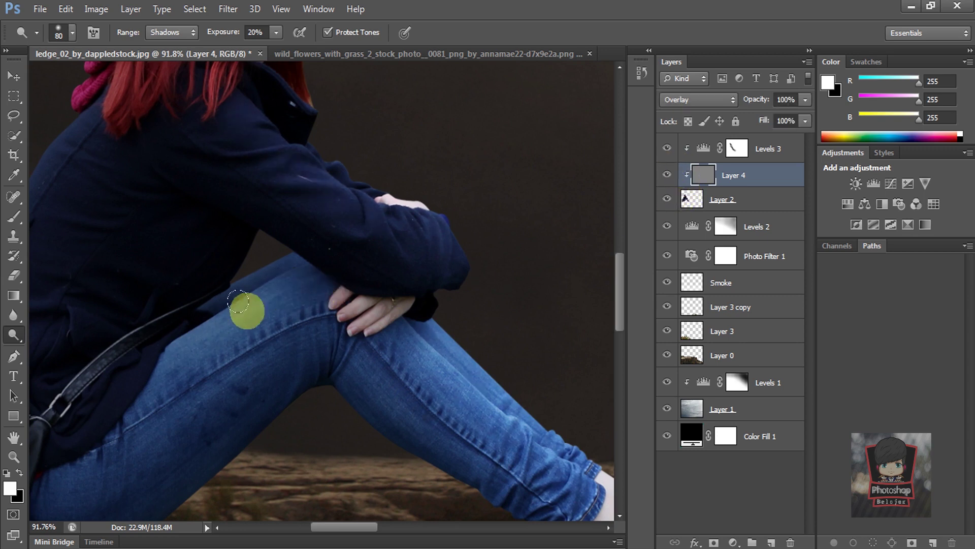
left_click_drag(190, 342, 355, 276)
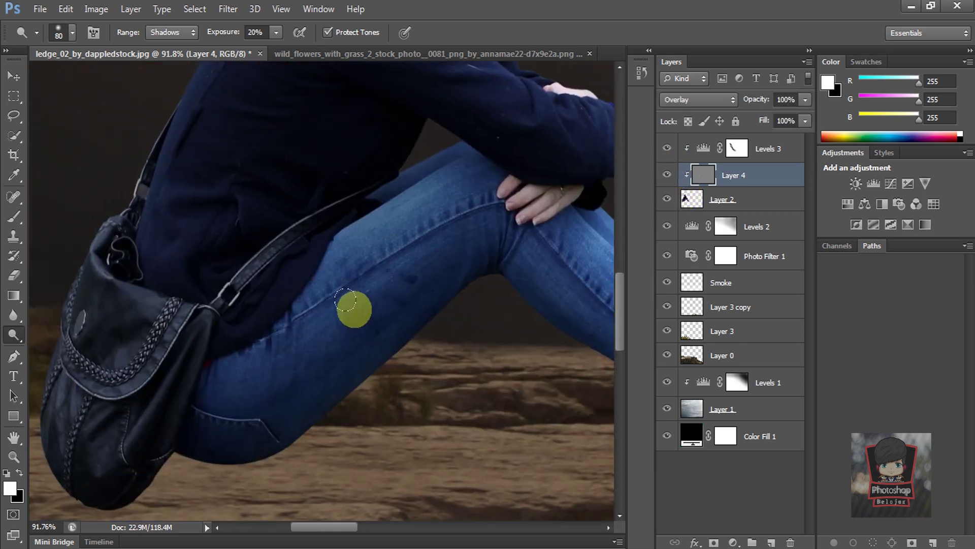
mouse_move(231, 370)
left_mouse_down()
mouse_move(405, 266)
mouse_move(233, 375)
mouse_move(353, 315)
mouse_move(312, 295)
mouse_move(427, 177)
mouse_move(170, 335)
mouse_move(120, 399)
mouse_move(126, 301)
left_mouse_up()
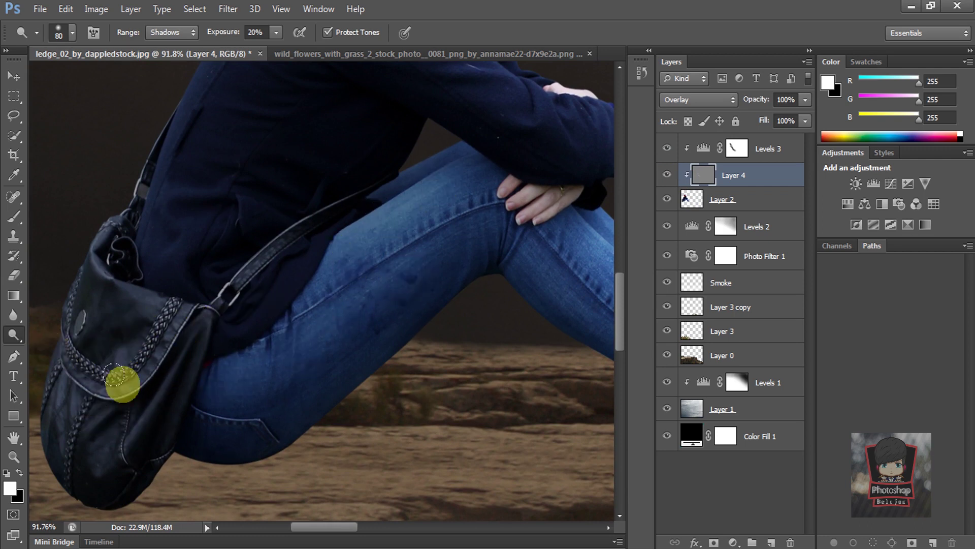
left_click_drag(188, 371, 193, 384)
Raise dodge exposure to 33% and toggle Levels 3 to compare the result
scroll(192, 385, "up", 5)
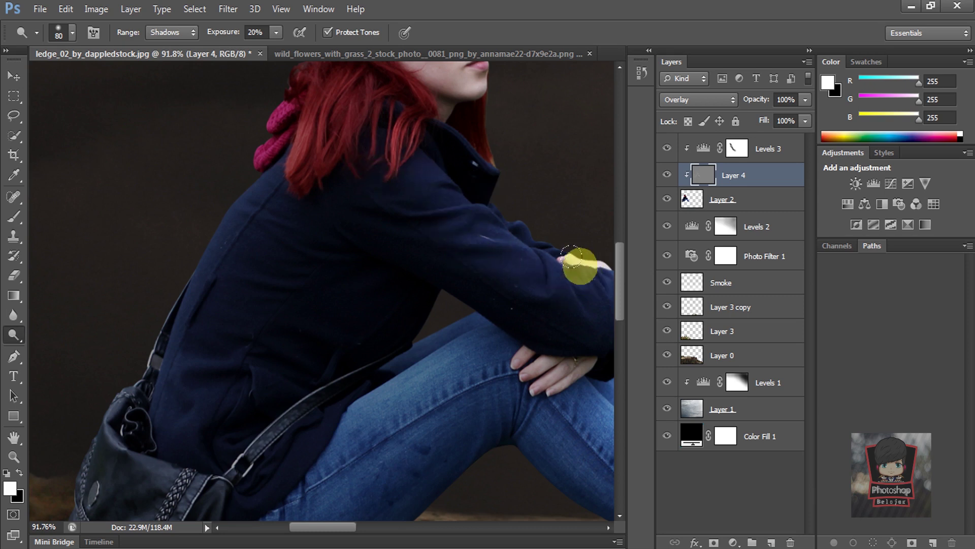
left_click_drag(512, 244, 385, 313)
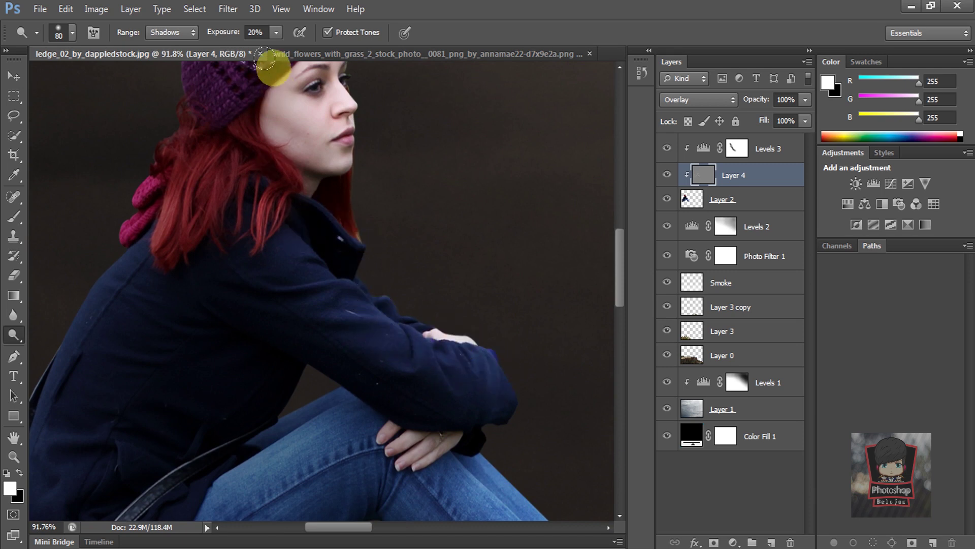
left_click(288, 51)
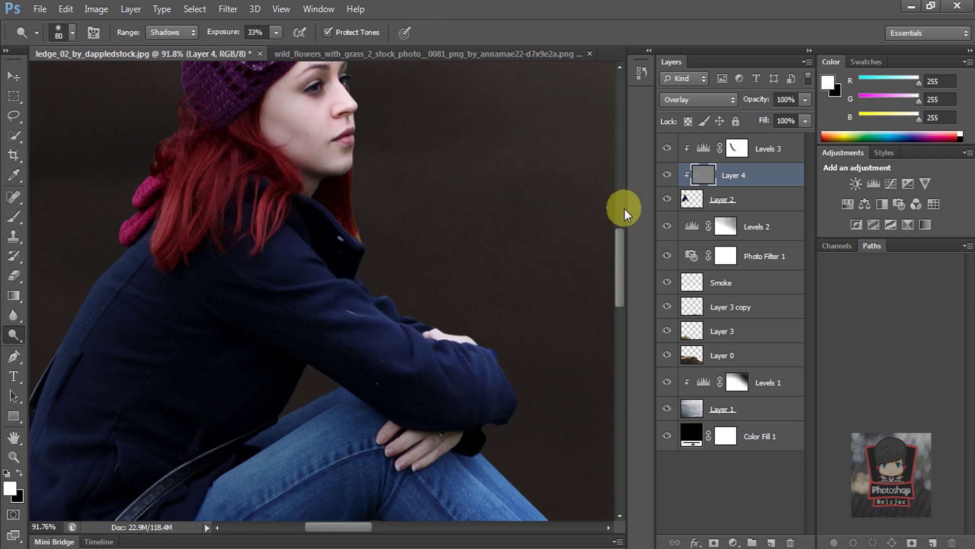
left_click(672, 149)
left_click(671, 149)
left_click(672, 148)
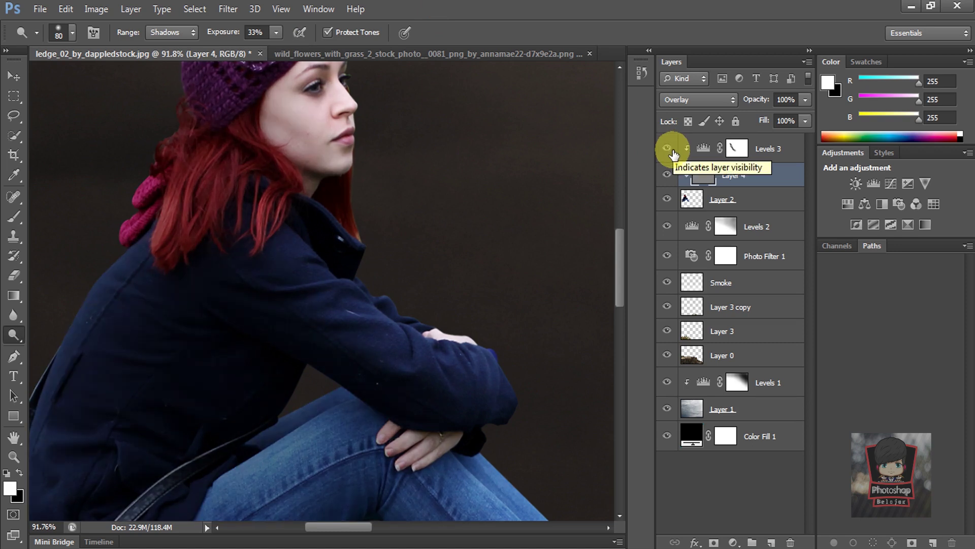
left_click(672, 149)
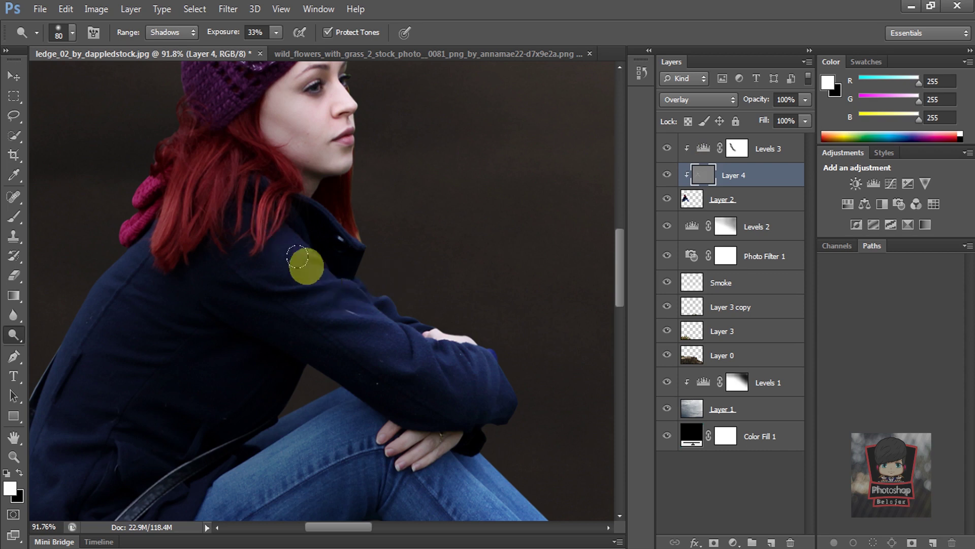
Swap the Dodge tool for the Burn tool
scroll(407, 268, "down", 2)
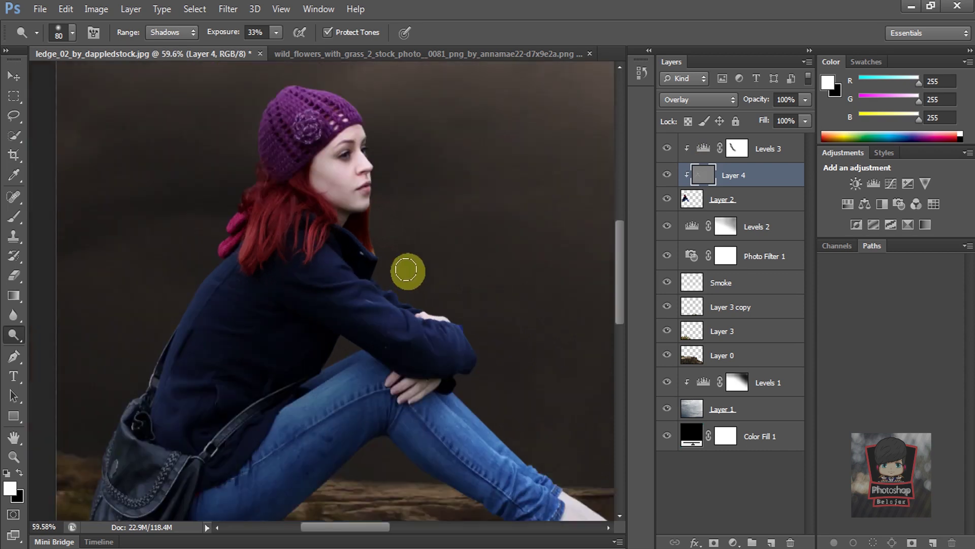
scroll(406, 270, "down", 1)
scroll(399, 285, "down", 2)
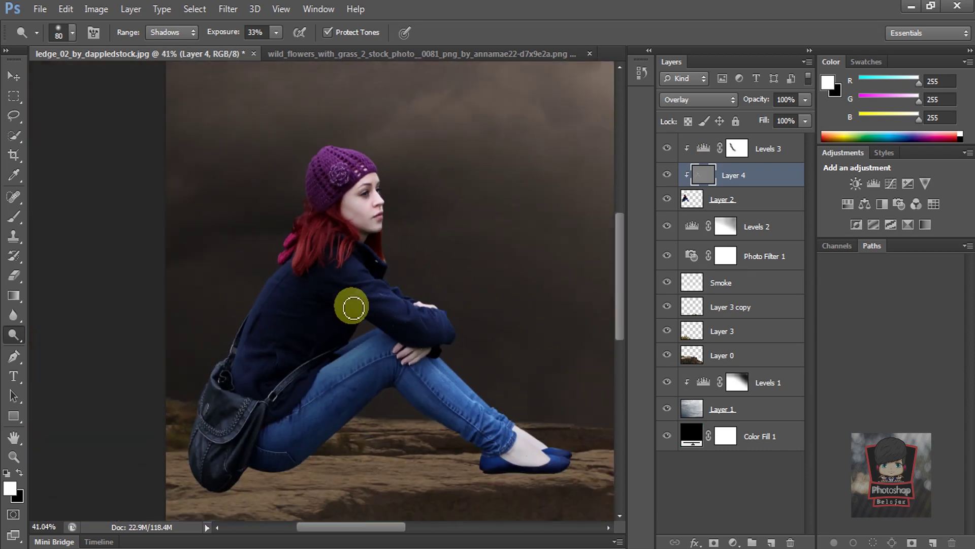
right_click(15, 345)
left_click(51, 348)
Set the Burn range to Shadows and burn the cheek shadows on Layer 4
left_click(172, 32)
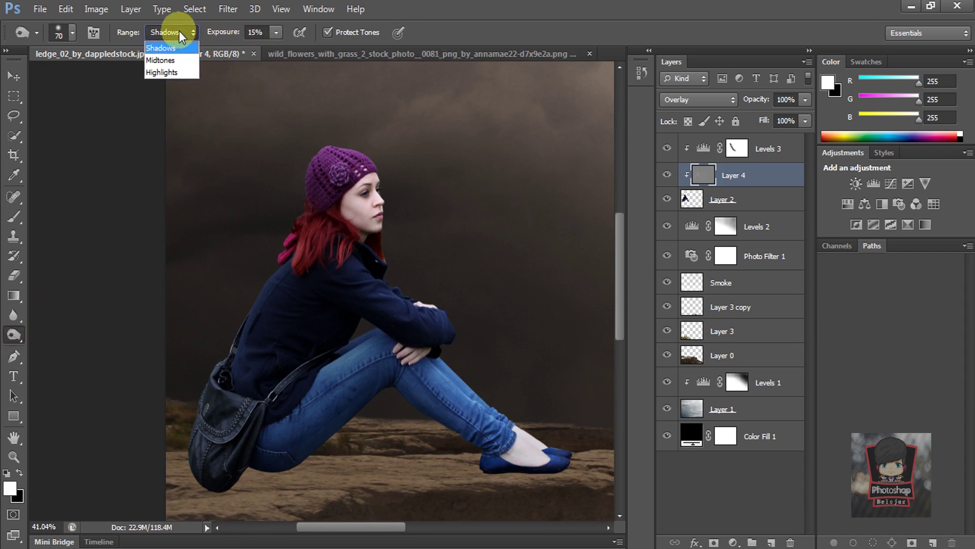
left_click(168, 48)
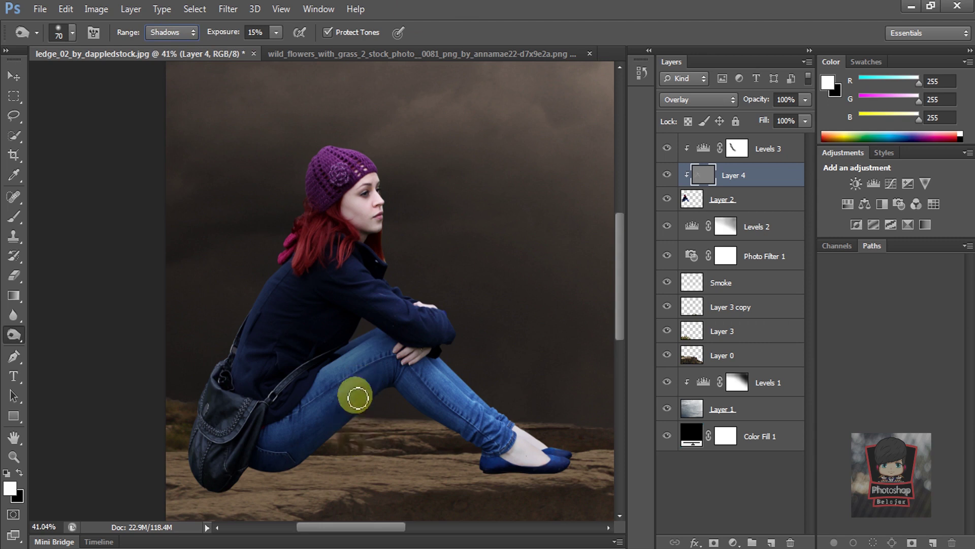
key("alt+shift+m")
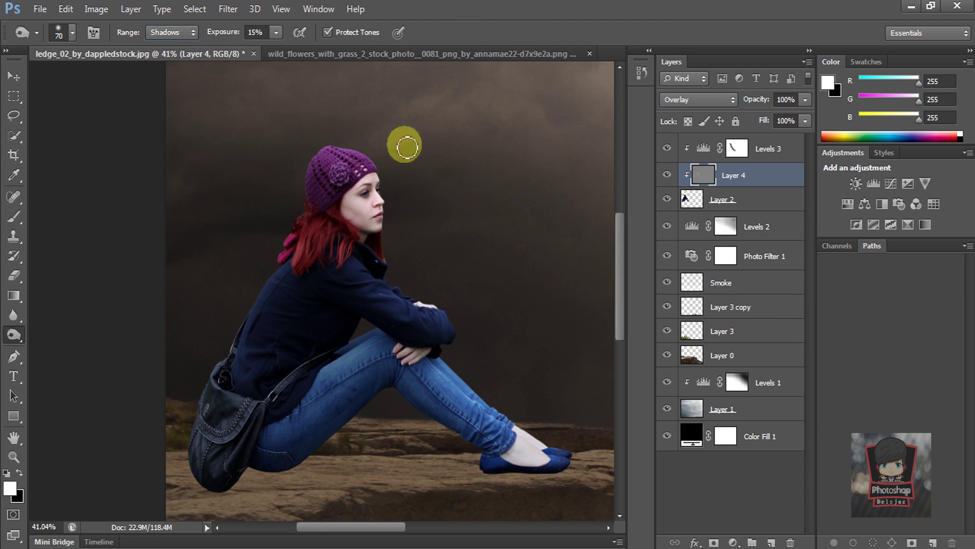
scroll(374, 231, "up", 2)
scroll(376, 236, "up", 2)
scroll(370, 230, "up", 2)
scroll(335, 183, "up", 2)
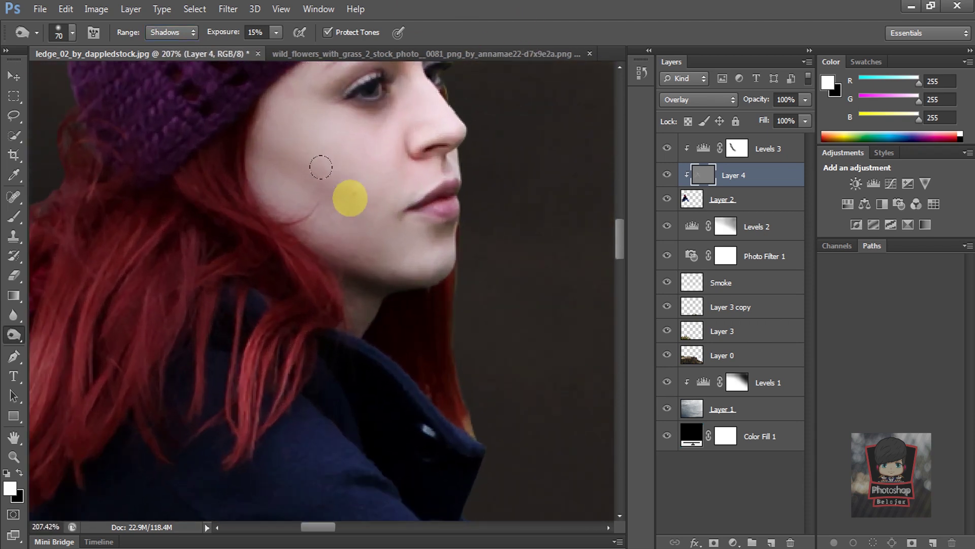
key("bracketleft")
key("bracketright")
key("bracketleft")
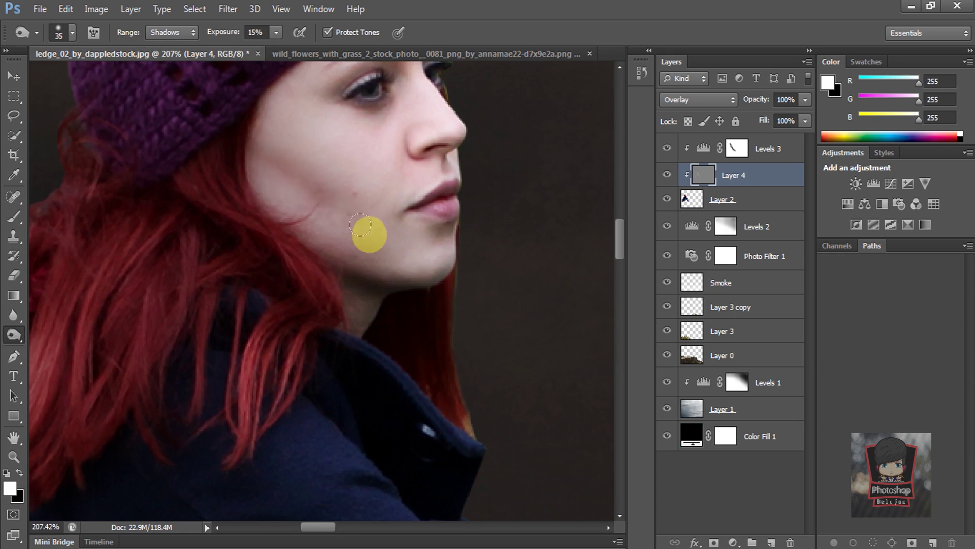
key("bracketleft")
Burn detail around the nose and darken the inner eyebrow
scroll(414, 142, "up", 1)
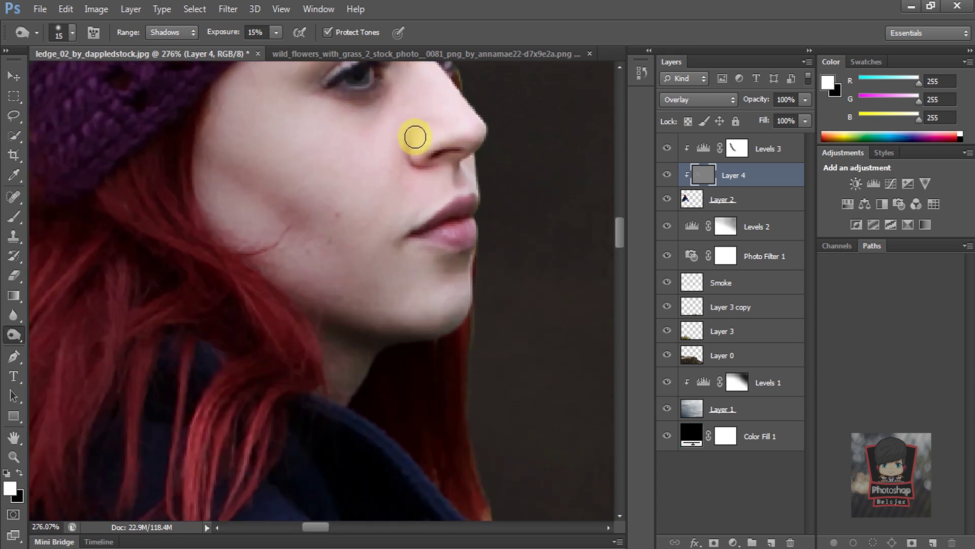
scroll(422, 157, "up", 1)
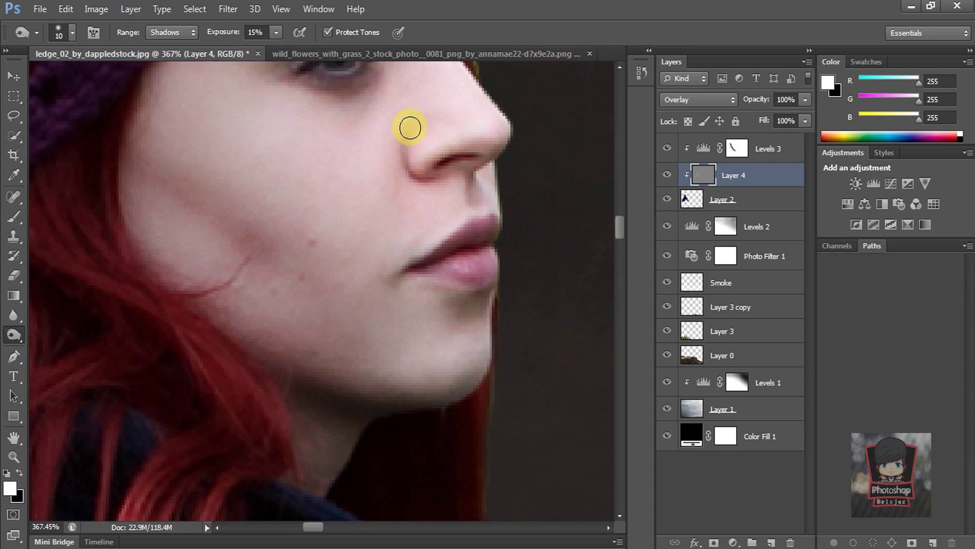
scroll(431, 122, "down", 3)
scroll(370, 224, "down", 3)
scroll(366, 268, "down", 2)
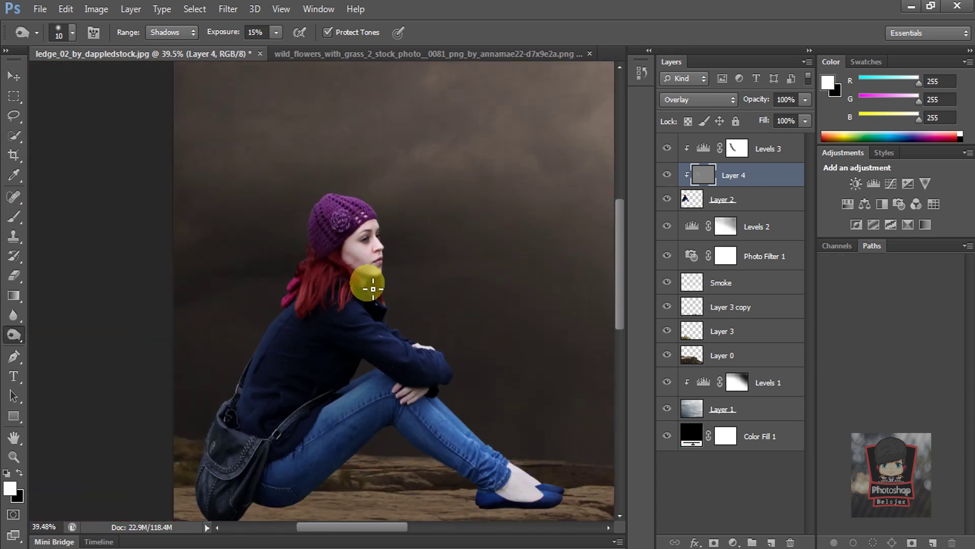
scroll(366, 283, "down", 1)
scroll(382, 290, "up", 1)
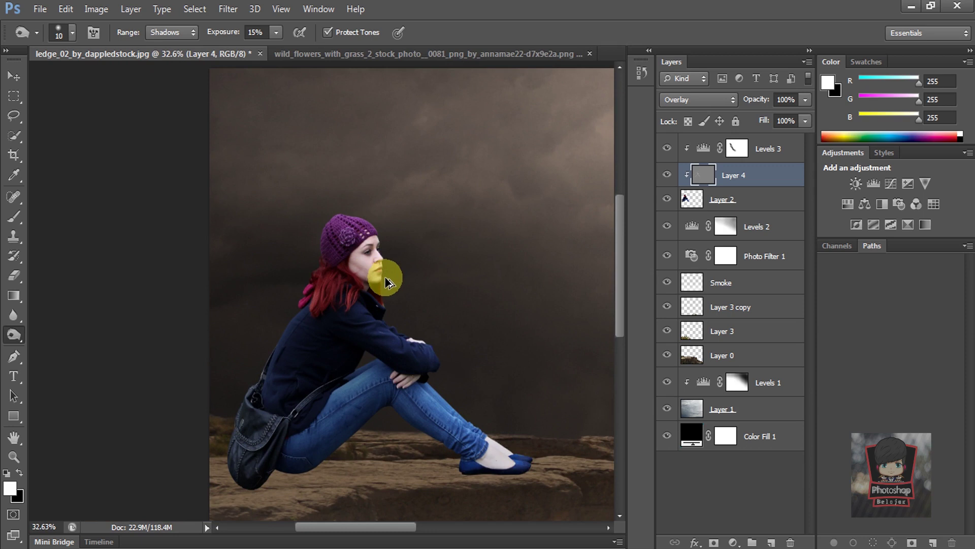
scroll(384, 272, "up", 2)
scroll(387, 268, "up", 2)
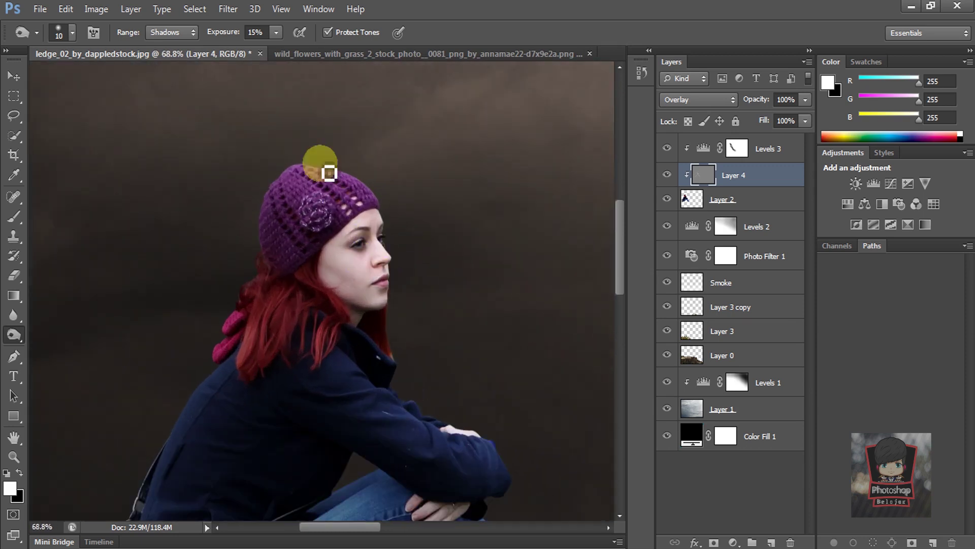
scroll(392, 268, "up", 3)
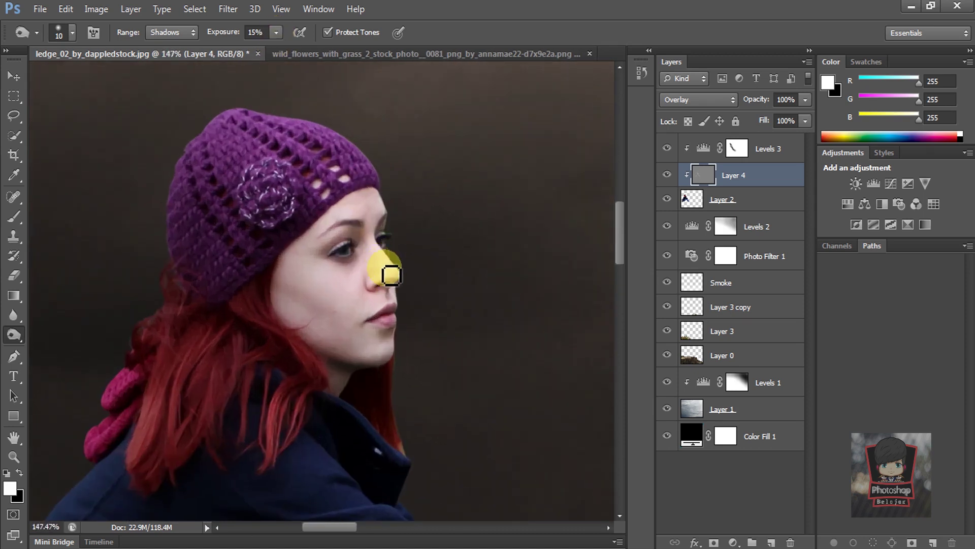
scroll(391, 275, "up", 2)
scroll(375, 284, "up", 2)
scroll(375, 283, "up", 2)
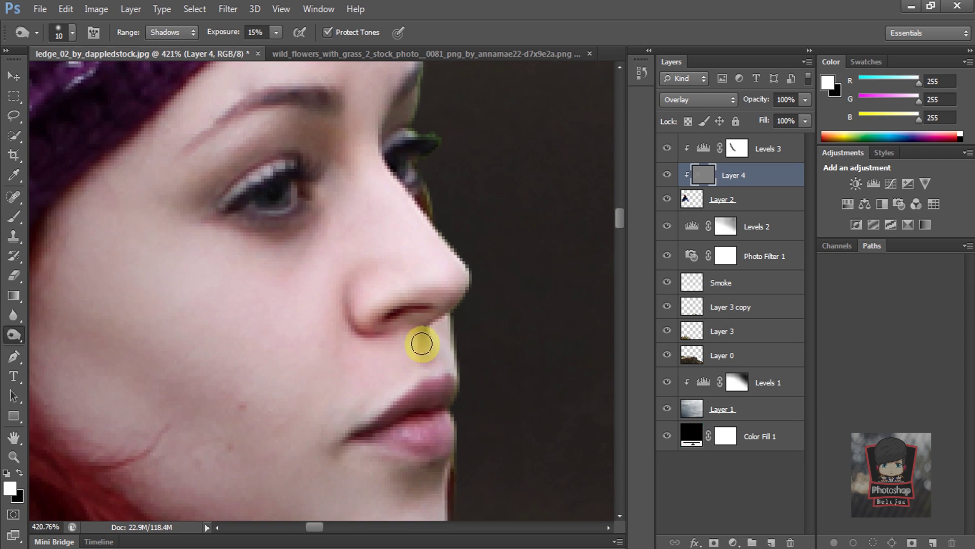
left_click(307, 133)
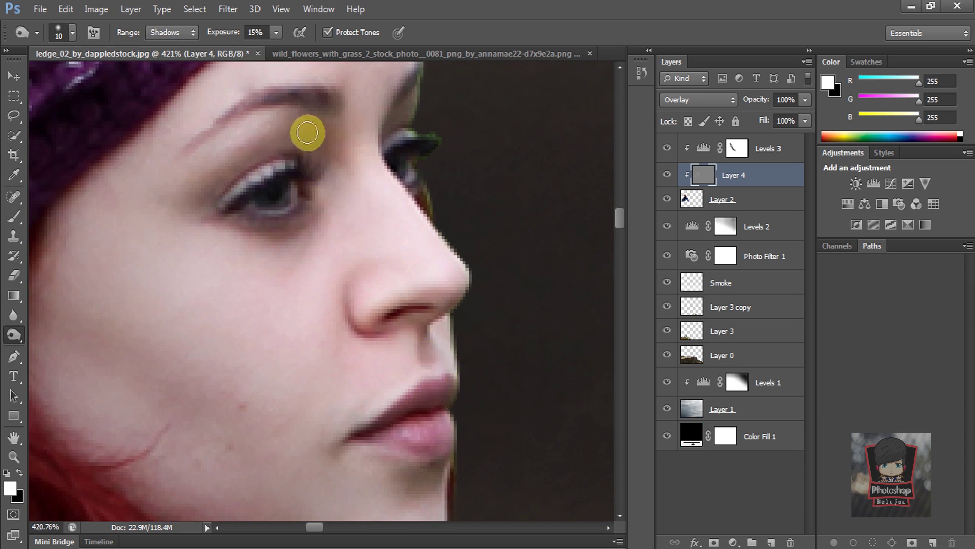
Burn along the jawline and beside the nose, switching brush size between 9 and 30
key("bracketleft")
key("bracketleft")
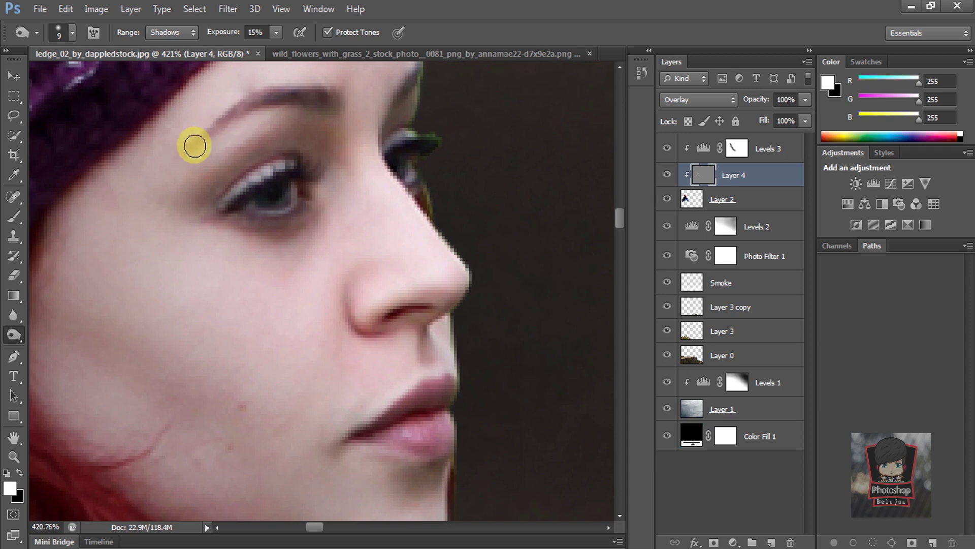
scroll(283, 191, "down", 3)
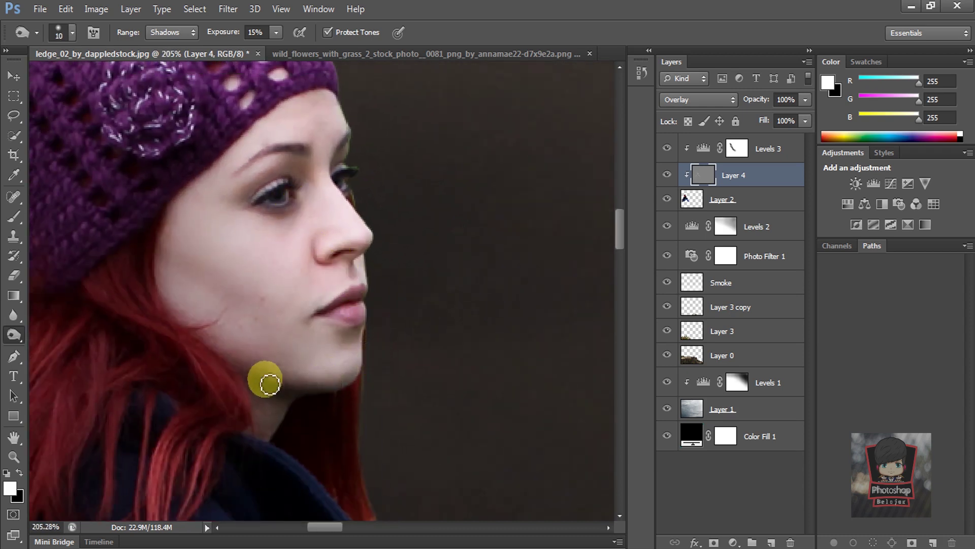
key("bracketright")
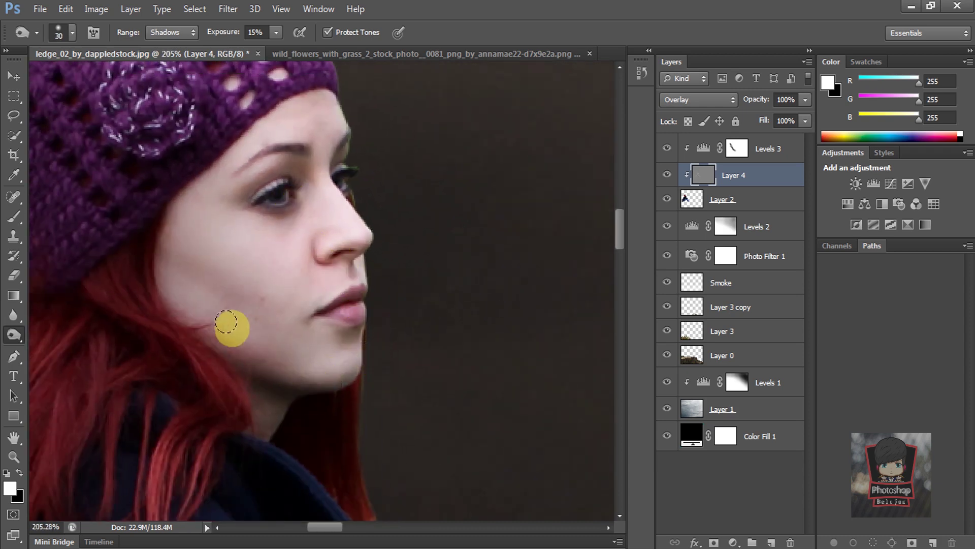
scroll(289, 322, "down", 1)
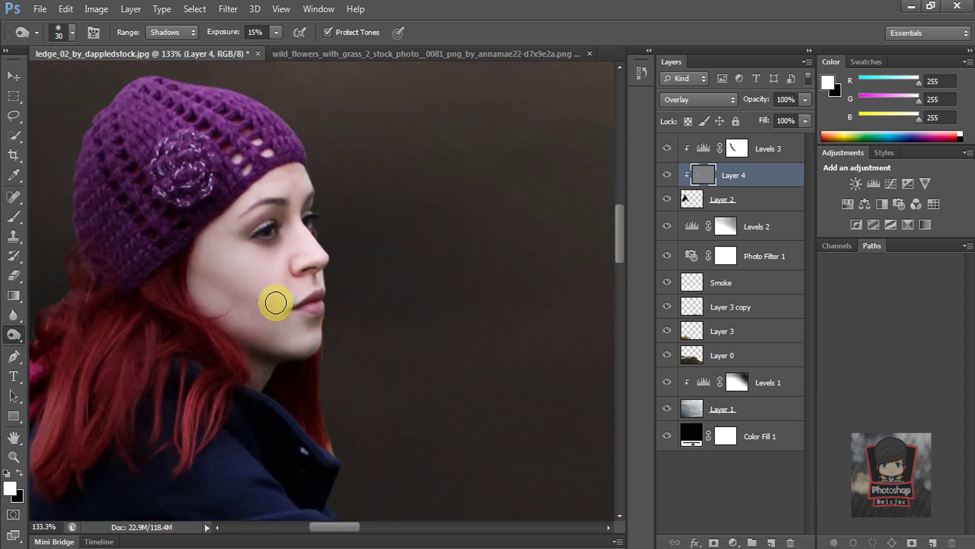
scroll(274, 300, "down", 1)
scroll(248, 307, "up", 1)
scroll(249, 307, "up", 2)
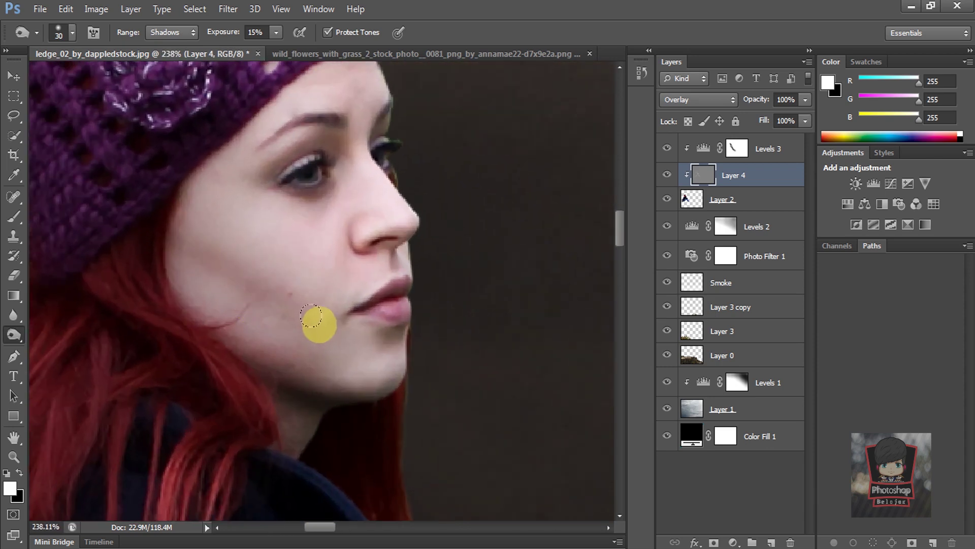
scroll(289, 305, "down", 2)
scroll(320, 325, "down", 1)
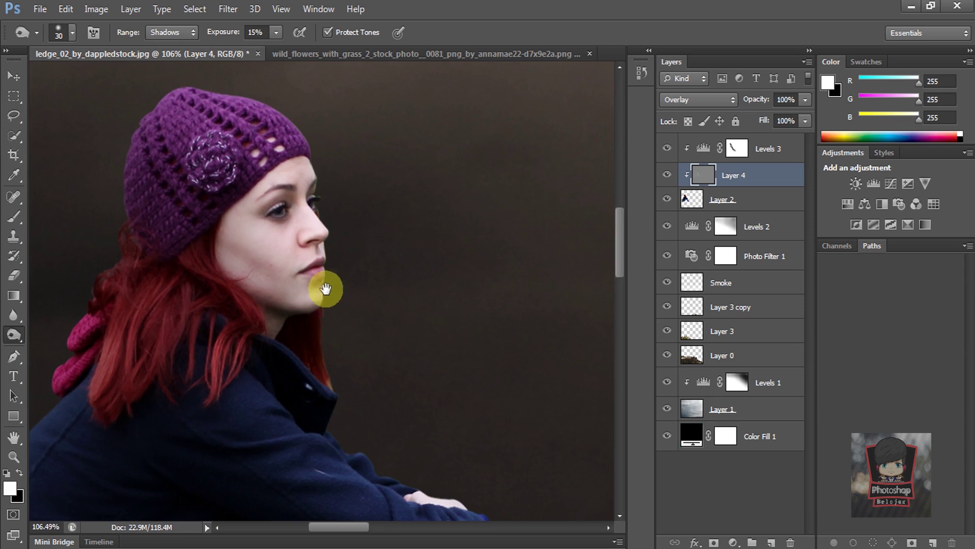
scroll(305, 203, "up", 3)
scroll(292, 206, "up", 1)
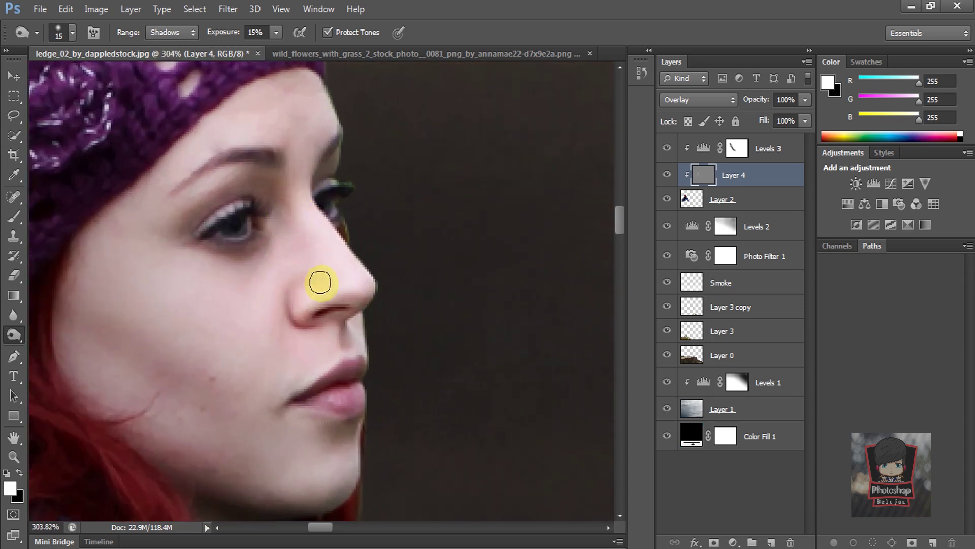
scroll(320, 264, "down", 1)
scroll(323, 246, "down", 1)
scroll(340, 228, "down", 1)
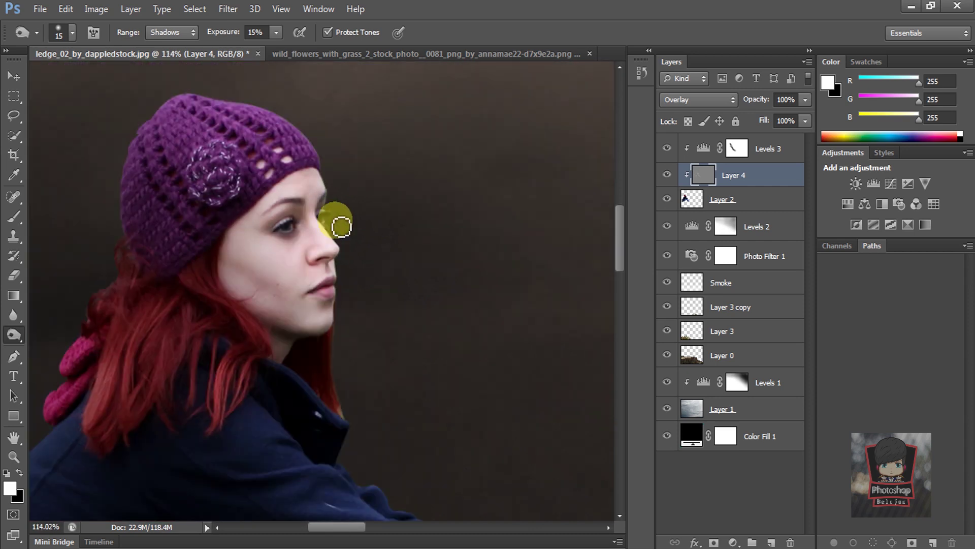
scroll(348, 206, "down", 1)
key("bracketright")
scroll(355, 391, "down", 1)
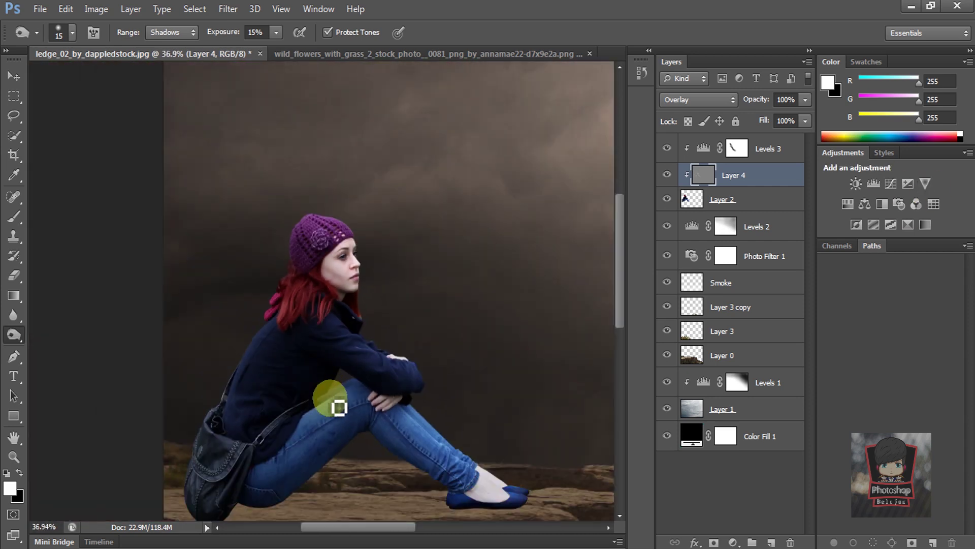
Burn the jeans cuff seam and the creases along the jeans
key("bracketright")
key("bracketright")
key("bracketright")
scroll(430, 460, "up", 1)
scroll(425, 447, "up", 1)
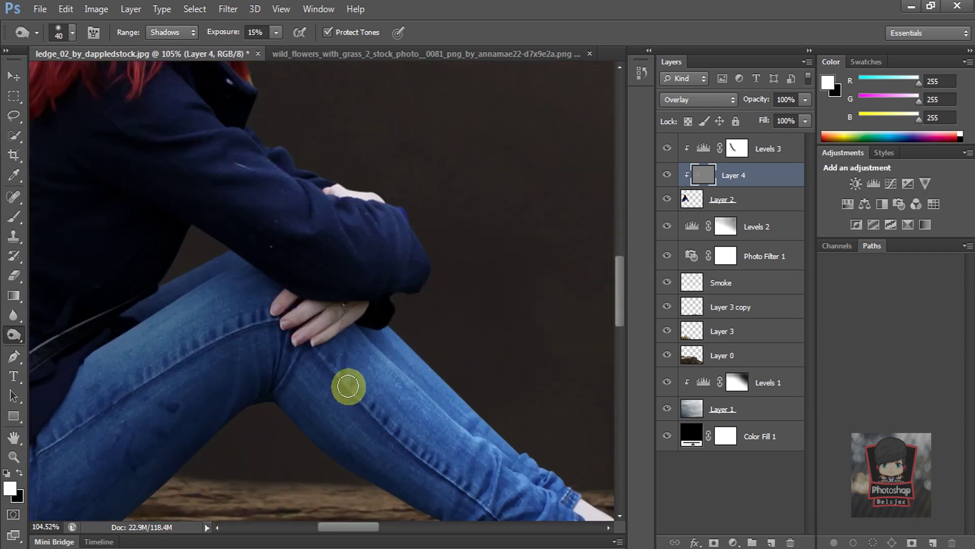
scroll(373, 444, "down", 3)
scroll(372, 444, "left", 3)
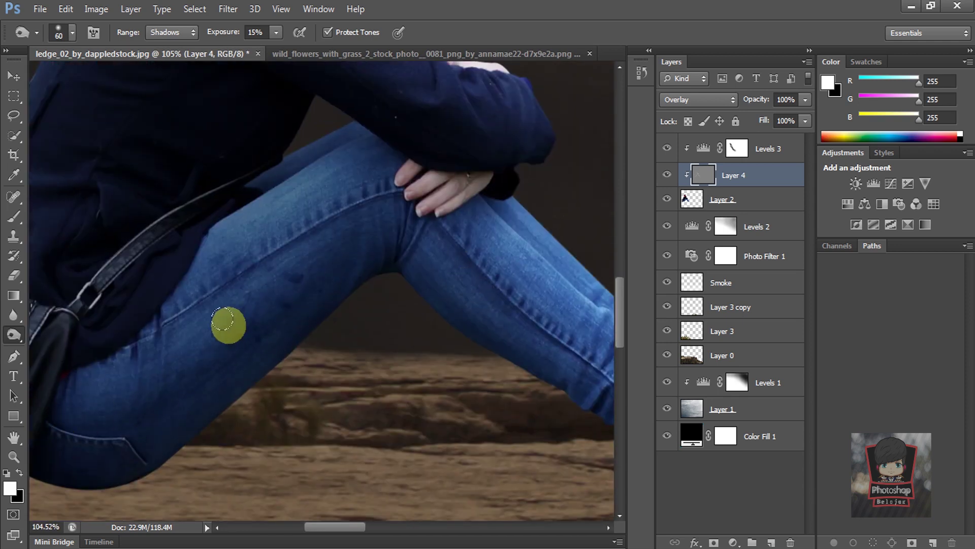
scroll(475, 290, "down", 2)
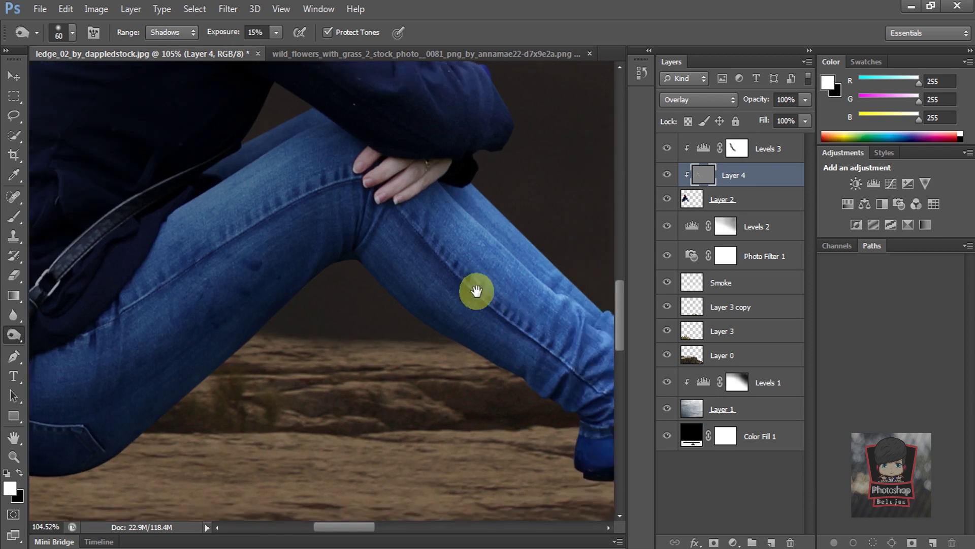
scroll(381, 298, "right", 5)
scroll(351, 331, "up", 3)
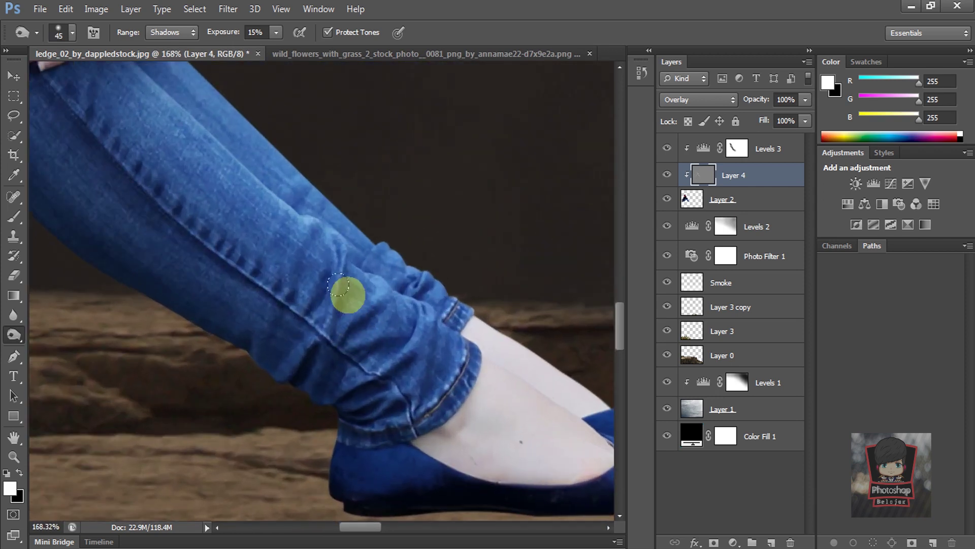
mouse_move(284, 367)
left_mouse_down()
mouse_move(370, 319)
mouse_move(322, 304)
mouse_move(426, 327)
mouse_move(353, 381)
mouse_move(369, 357)
mouse_move(352, 403)
mouse_move(446, 333)
mouse_move(422, 285)
mouse_move(196, 124)
mouse_move(322, 232)
left_mouse_up()
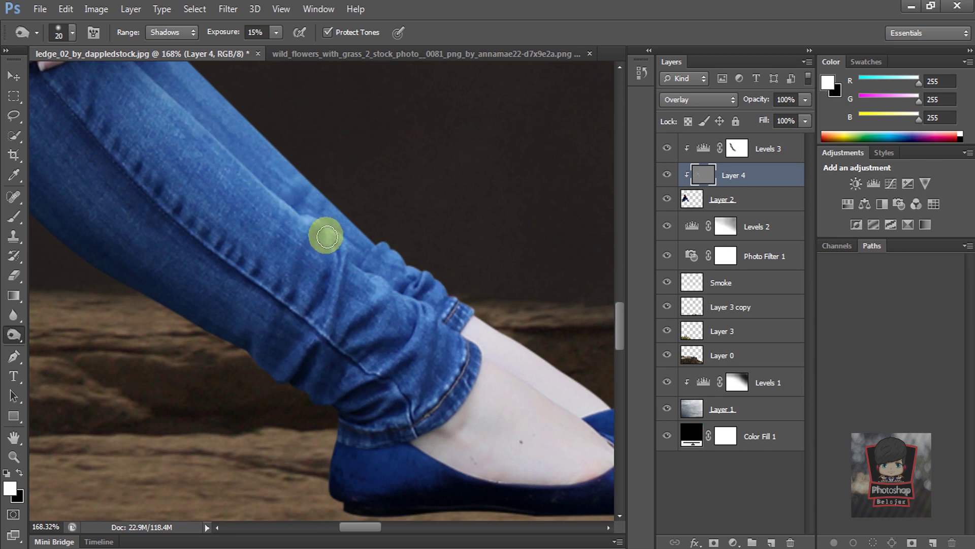
scroll(322, 233, "down", 3)
key("bracketright")
mouse_move(352, 267)
left_mouse_down()
mouse_move(235, 221)
mouse_move(300, 275)
mouse_move(331, 285)
left_mouse_up()
Burn the jeans from the knee down to the bag with a size-80 brush
key("bracketright")
left_click_drag(234, 284, 487, 317)
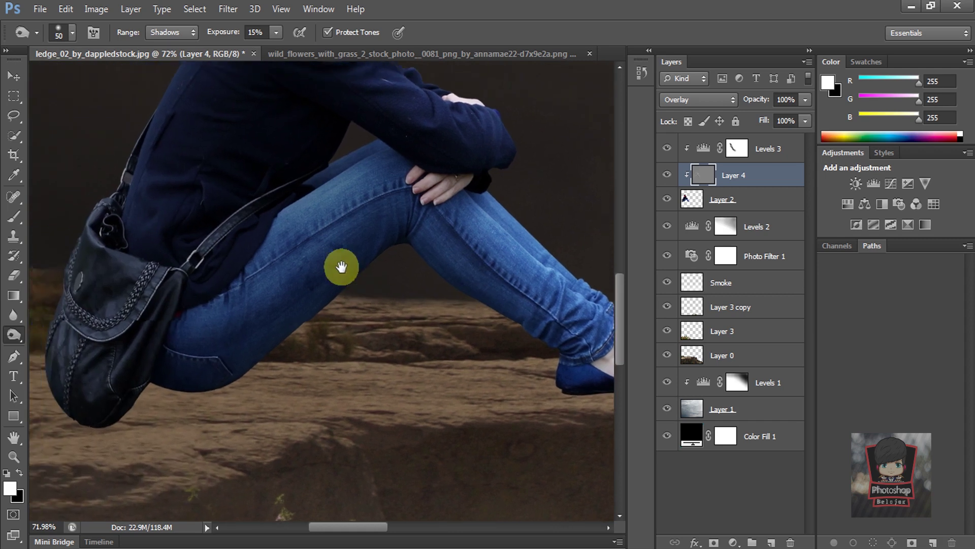
key("bracketright")
key("bracketright")
mouse_move(428, 217)
left_mouse_down()
mouse_move(381, 266)
mouse_move(233, 356)
mouse_move(266, 371)
mouse_move(191, 319)
left_mouse_up()
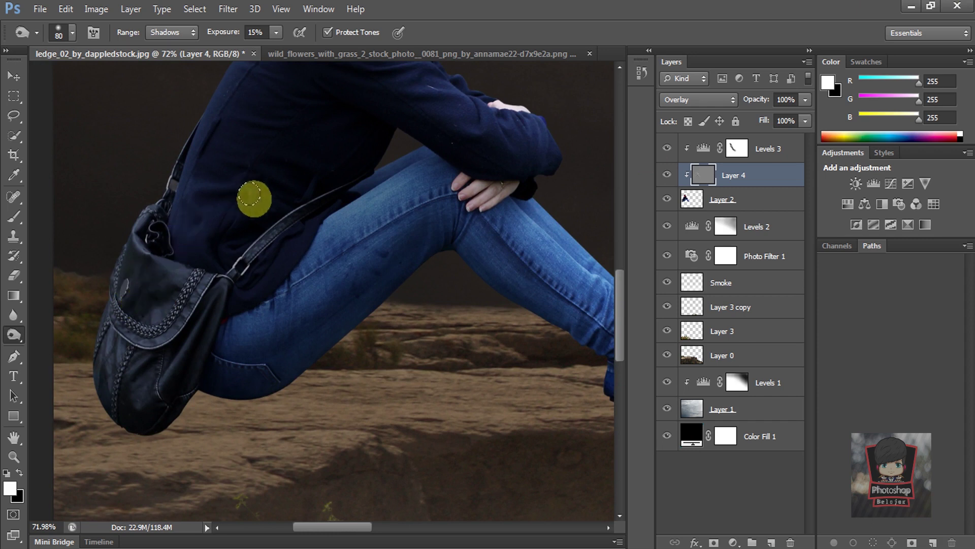
left_click_drag(355, 240, 327, 326)
left_click_drag(370, 251, 334, 323)
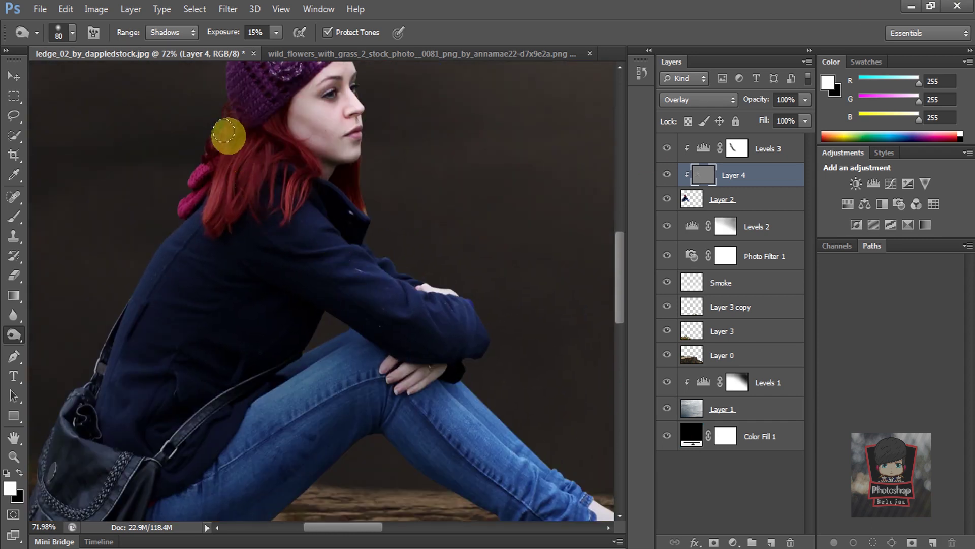
scroll(226, 130, "down", 2)
scroll(359, 219, "down", 1)
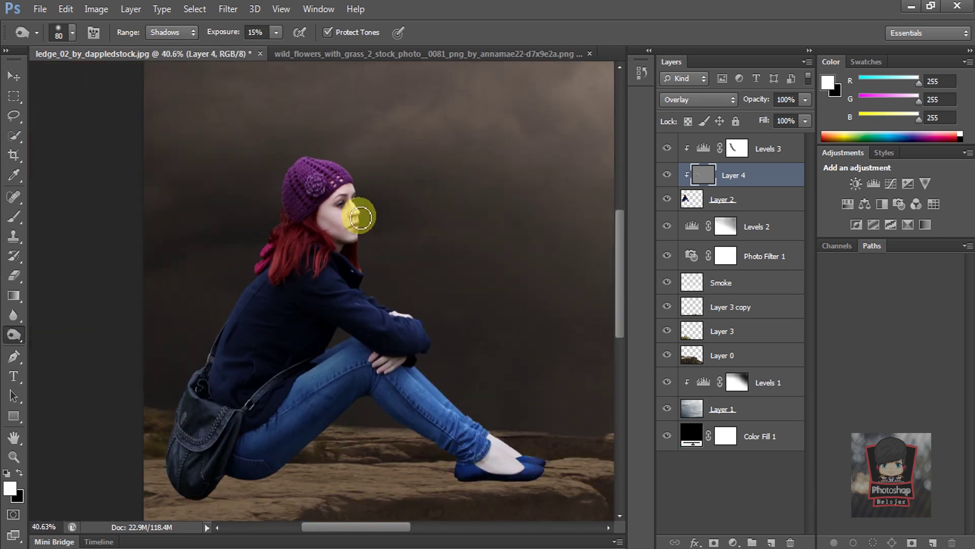
scroll(380, 351, "down", 1)
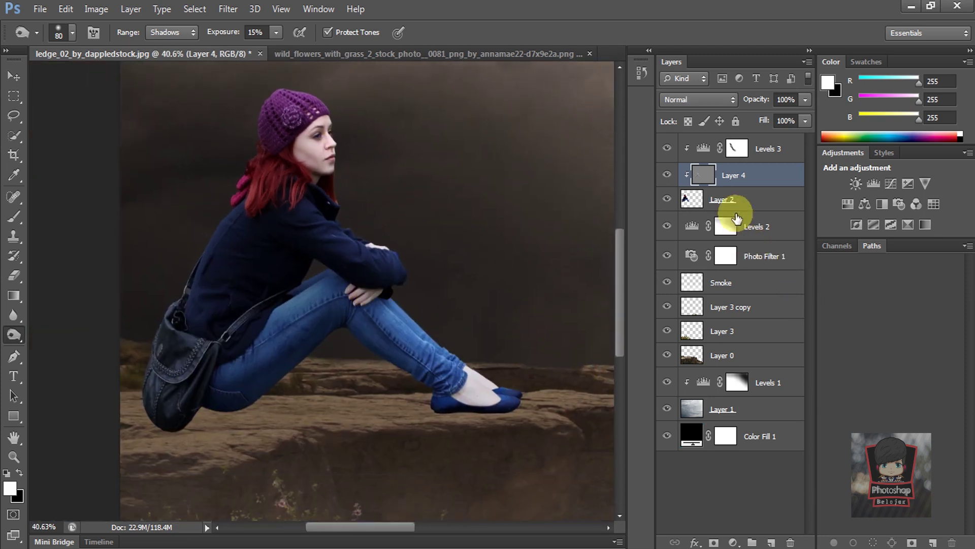
Add a new layer named 'Shadow' above Levels 2
left_click(744, 226)
left_click(771, 542)
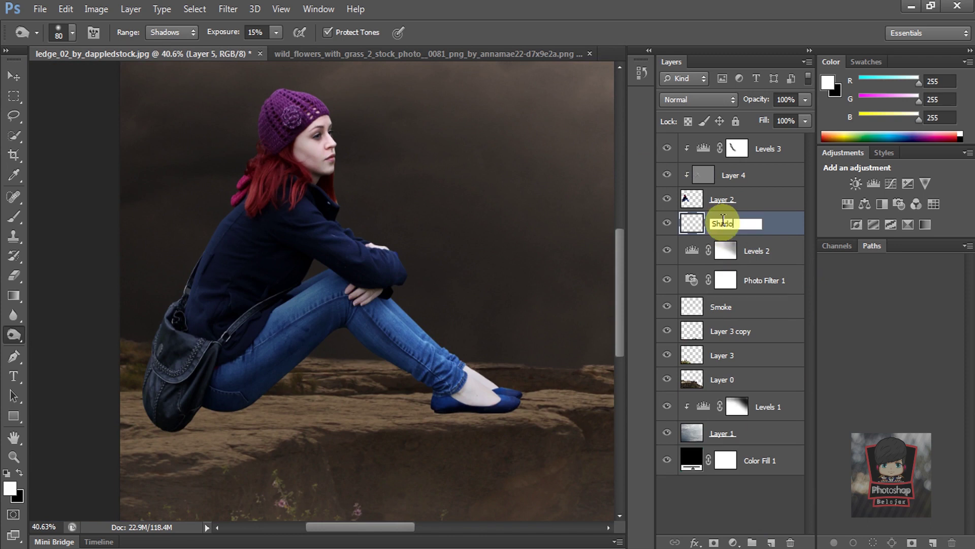
type("w")
key("Return")
Set up a black Brush at 100% opacity with a halved size
left_click(14, 217)
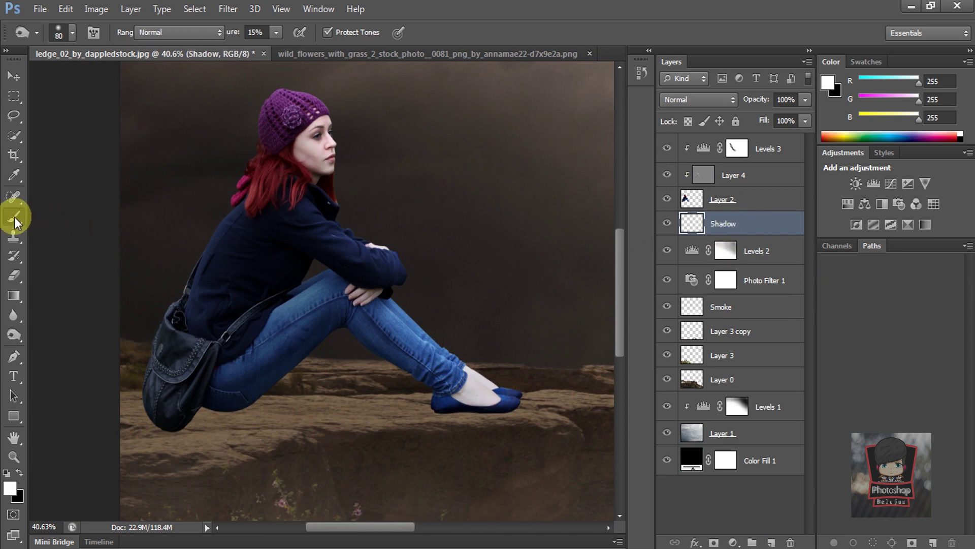
left_click_drag(298, 43, 439, 44)
scroll(224, 406, "up", 3)
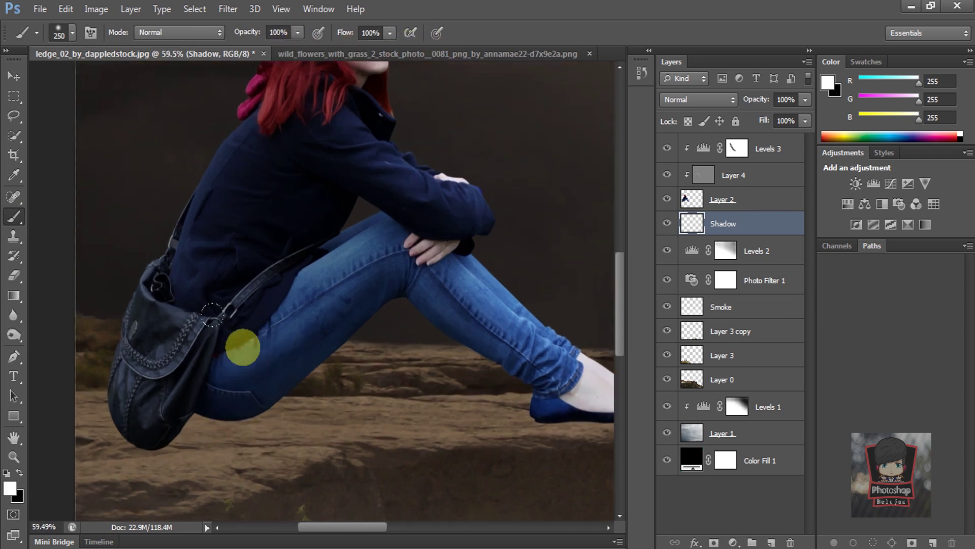
scroll(228, 386, "up", 2)
key("bracketleft")
key("bracketleft")
key("bracketleft")
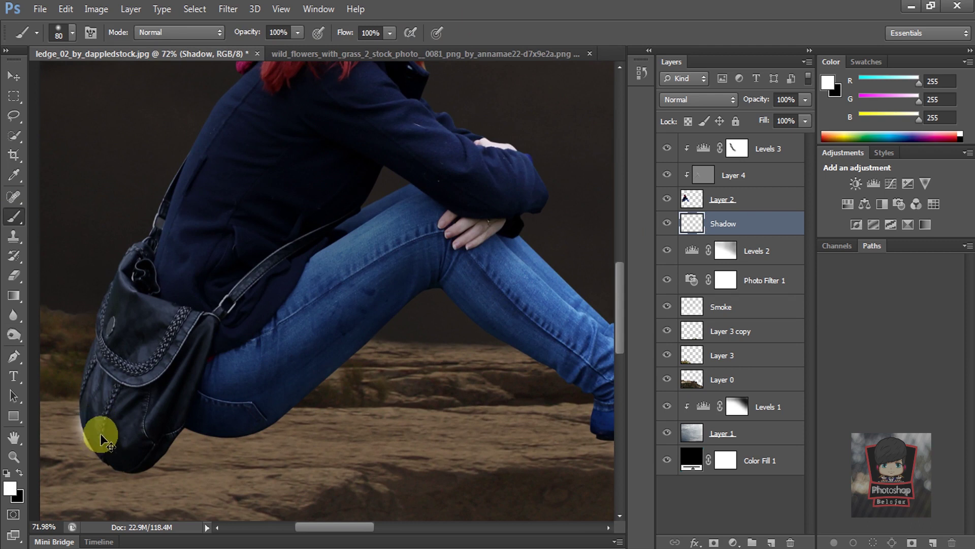
key("x")
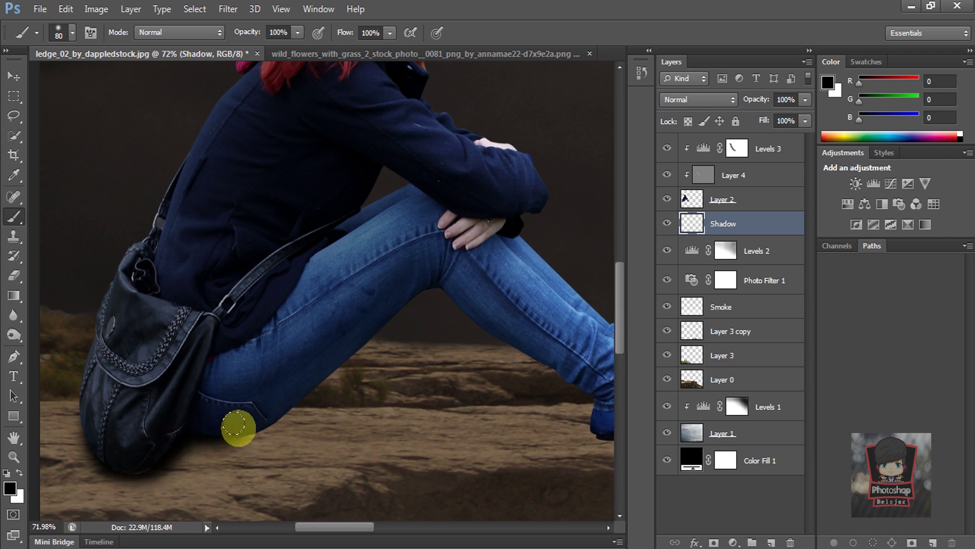
Paint a black shadow on the ledge under the jeans, leg and shoe
mouse_move(226, 424)
left_mouse_down()
mouse_move(593, 428)
mouse_move(206, 414)
left_mouse_up()
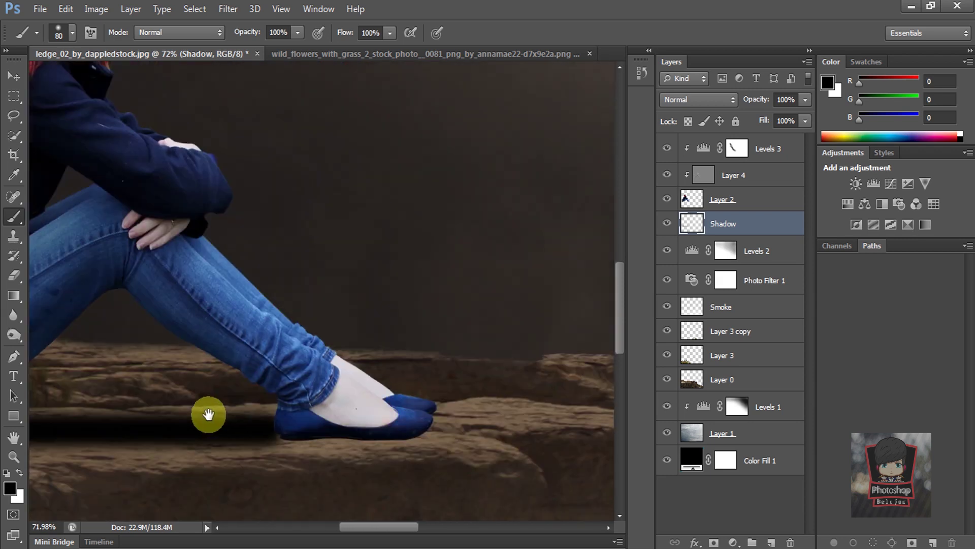
scroll(269, 428, "up", 3)
key("bracketleft")
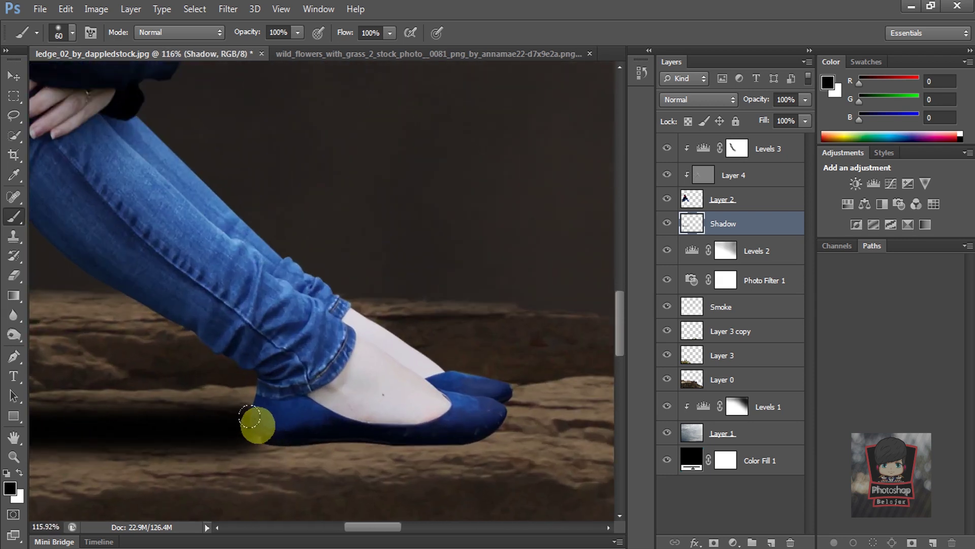
left_click_drag(250, 418, 478, 419)
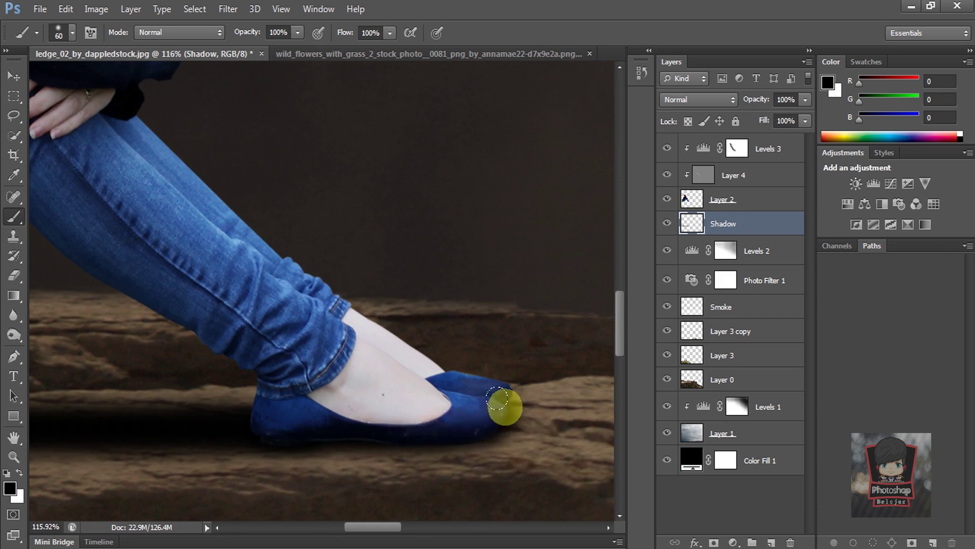
mouse_move(462, 417)
left_mouse_down()
mouse_move(406, 428)
mouse_move(228, 421)
mouse_move(424, 419)
mouse_move(481, 407)
left_mouse_up()
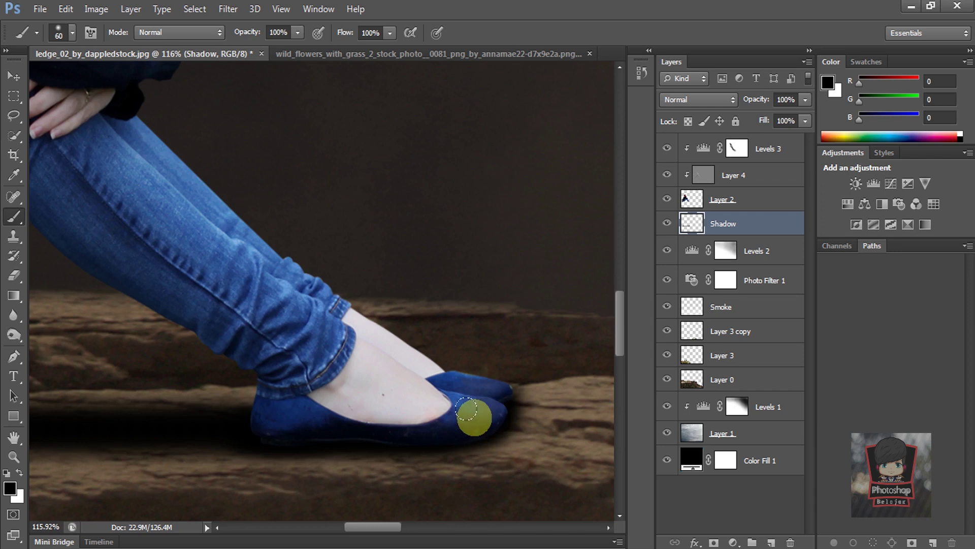
scroll(481, 407, "down", 2)
scroll(403, 425, "down", 1)
scroll(465, 414, "down", 1)
scroll(266, 444, "down", 1)
scroll(198, 424, "up", 3)
scroll(172, 416, "up", 1)
mouse_move(172, 416)
left_mouse_down()
mouse_move(277, 412)
mouse_move(183, 409)
mouse_move(205, 418)
left_mouse_up()
scroll(206, 422, "down", 1)
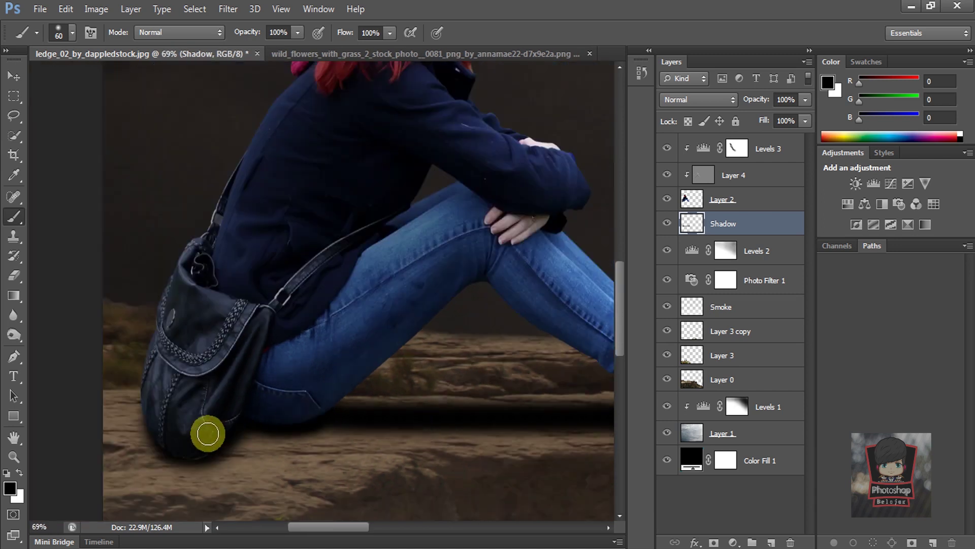
scroll(203, 434, "up", 1)
Soften the painted shadow with a Gaussian Blur
left_click(228, 8)
mouse_move(235, 162)
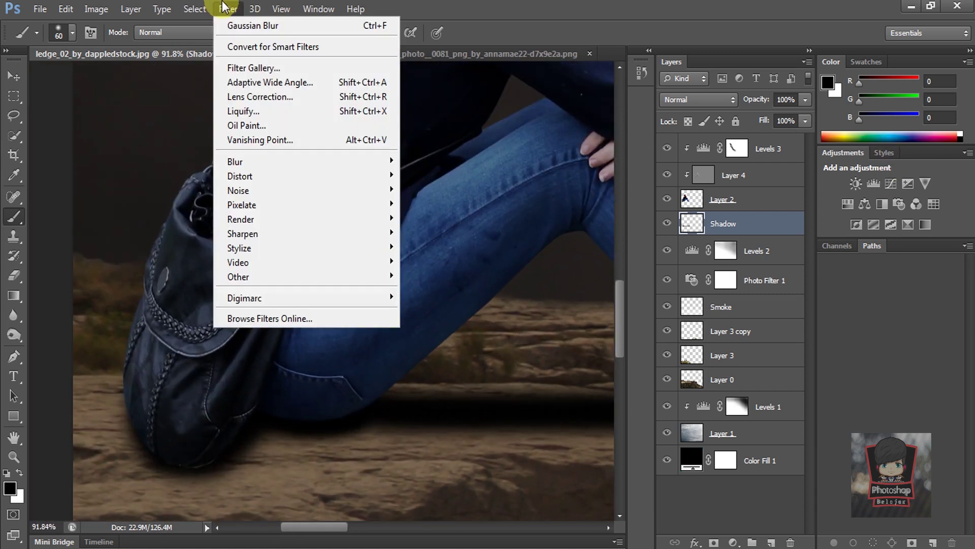
left_click(440, 268)
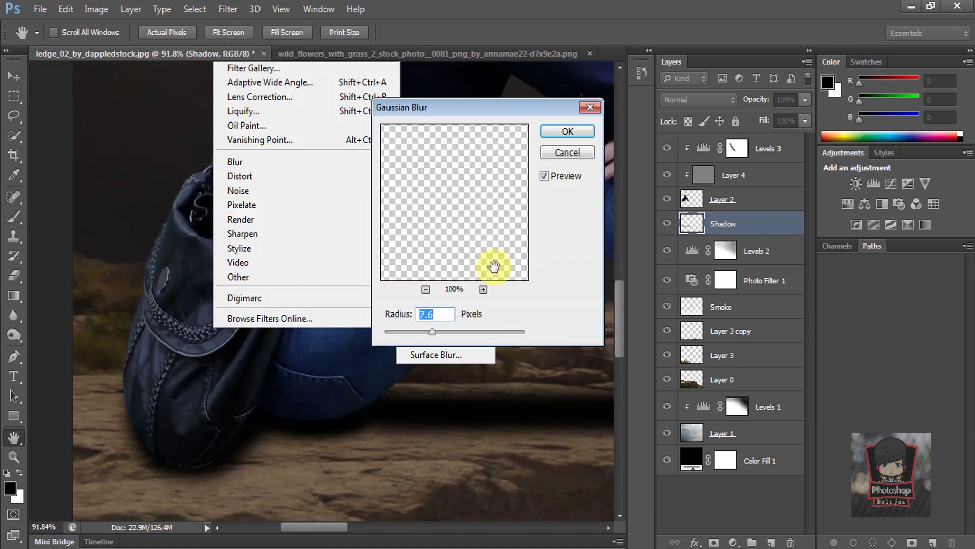
key("b")
left_click(567, 131)
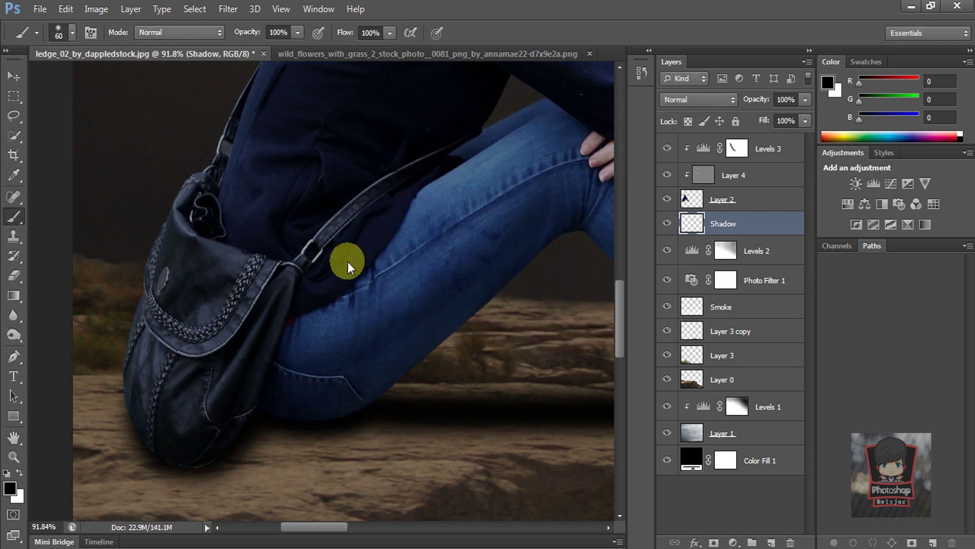
scroll(349, 262, "down", 1)
scroll(429, 283, "down", 1)
scroll(439, 290, "down", 1)
scroll(440, 290, "down", 1)
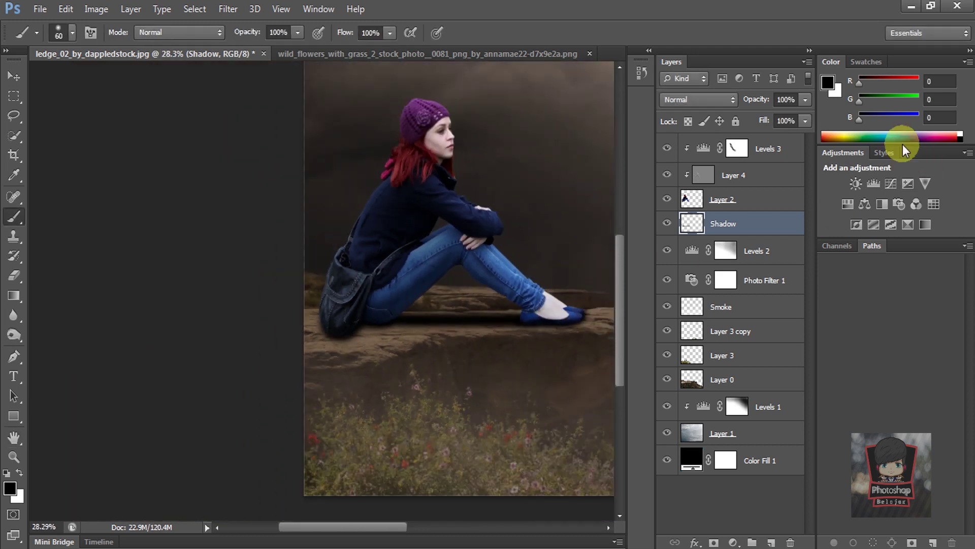
Set the Shadow layer's opacity to 76%
left_click_drag(792, 112, 788, 114)
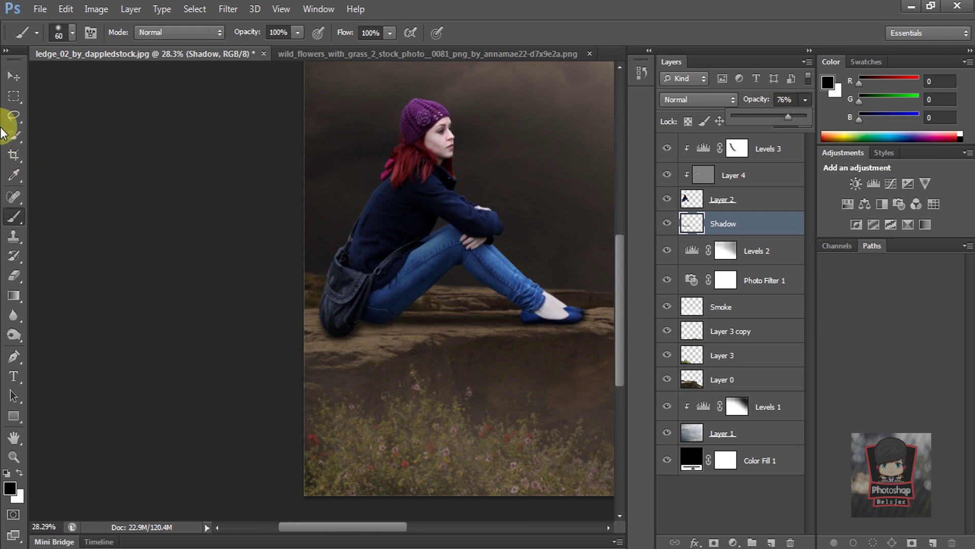
left_click(14, 79)
left_click(146, 148)
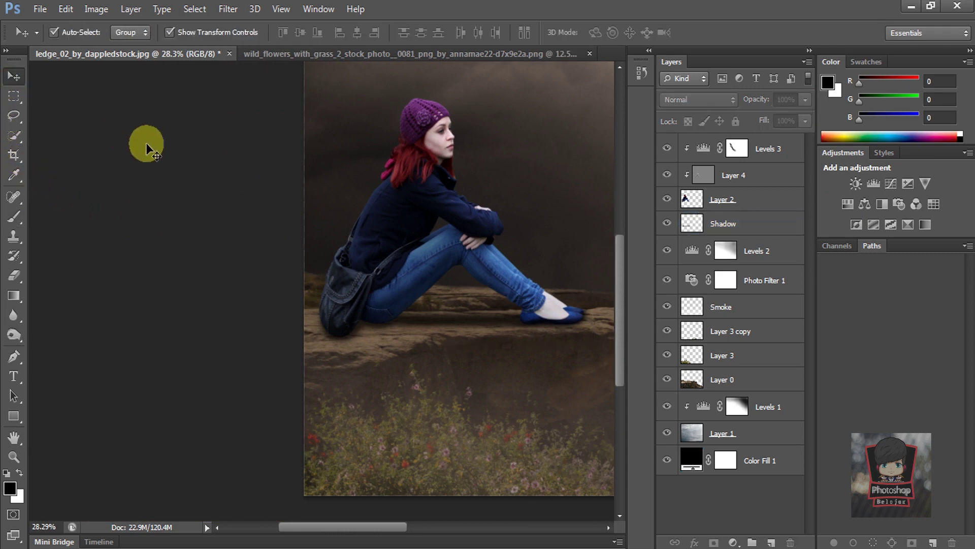
Select Layer 4 and burn the shading below the jeans with the Burn tool
left_click(740, 179)
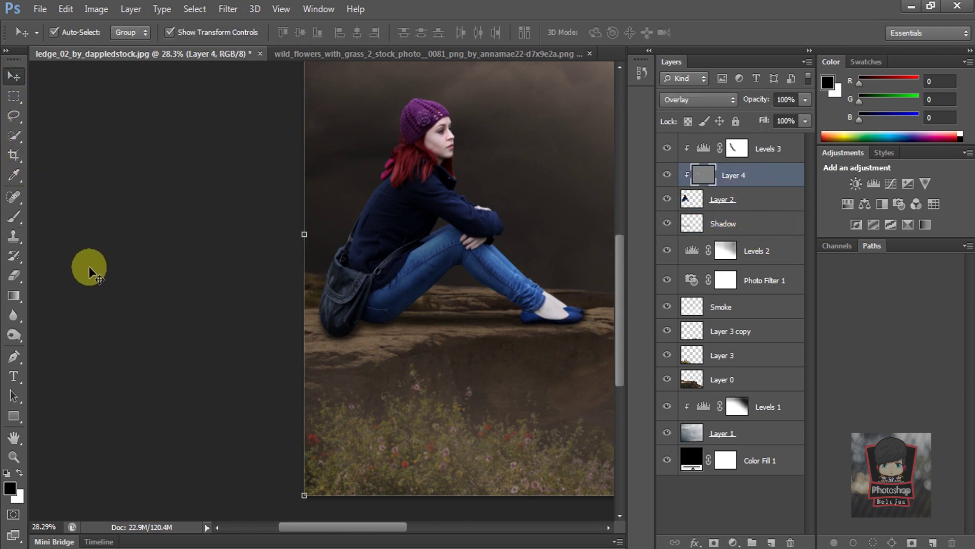
left_click(14, 334)
scroll(413, 327, "up", 2)
scroll(392, 335, "up", 2)
scroll(333, 344, "up", 2)
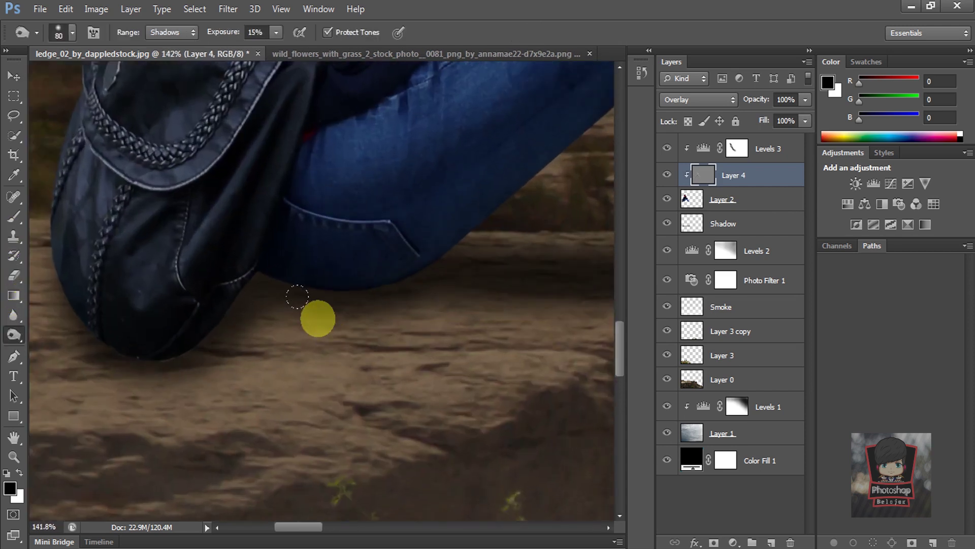
key("bracketleft")
mouse_move(301, 301)
left_mouse_down()
mouse_move(289, 278)
mouse_move(213, 325)
left_mouse_up()
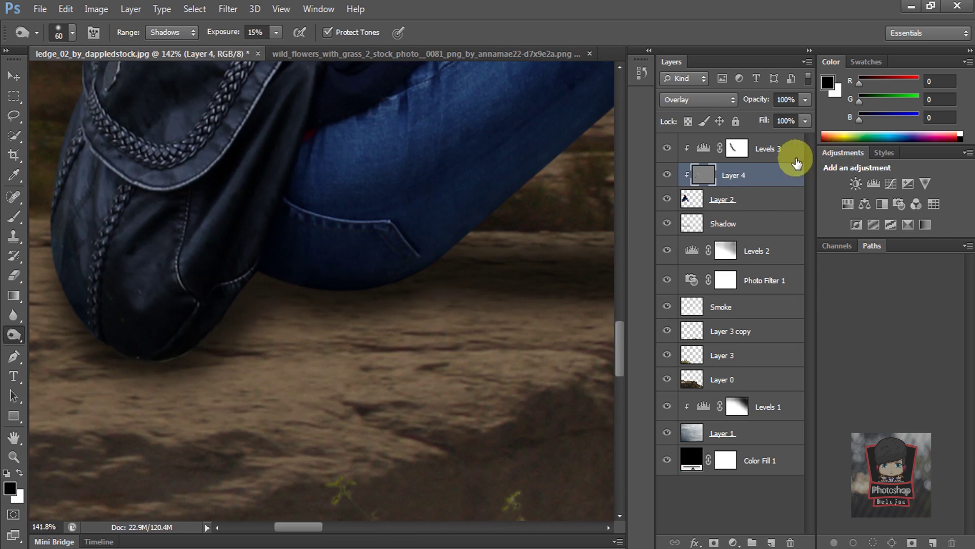
Check the Shadow layer, then burn deeper shadows on the jeans, knee and bag at size 90
left_click(767, 222)
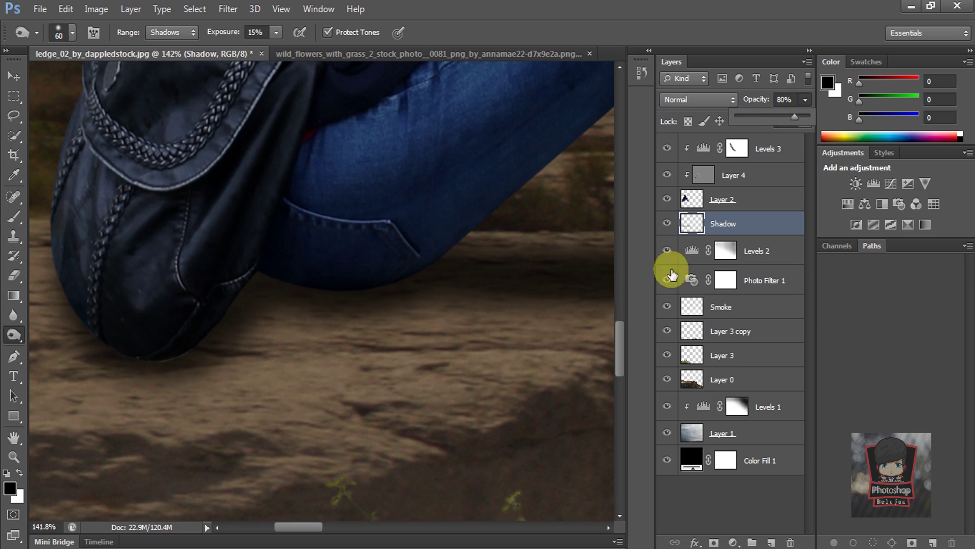
left_click(710, 178)
scroll(257, 355, "down", 1)
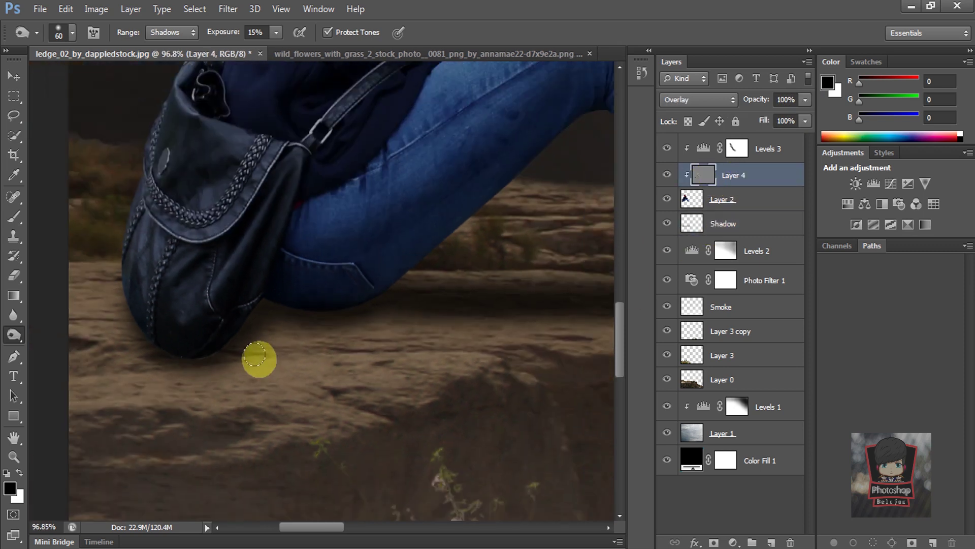
scroll(254, 361, "down", 2)
scroll(229, 397, "down", 1)
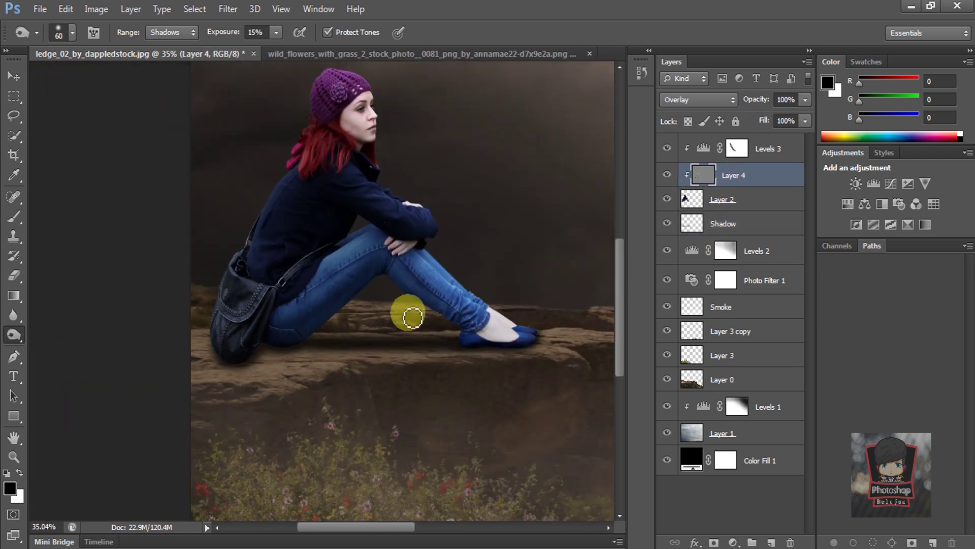
scroll(414, 317, "up", 2)
key("bracketright")
key("bracketright")
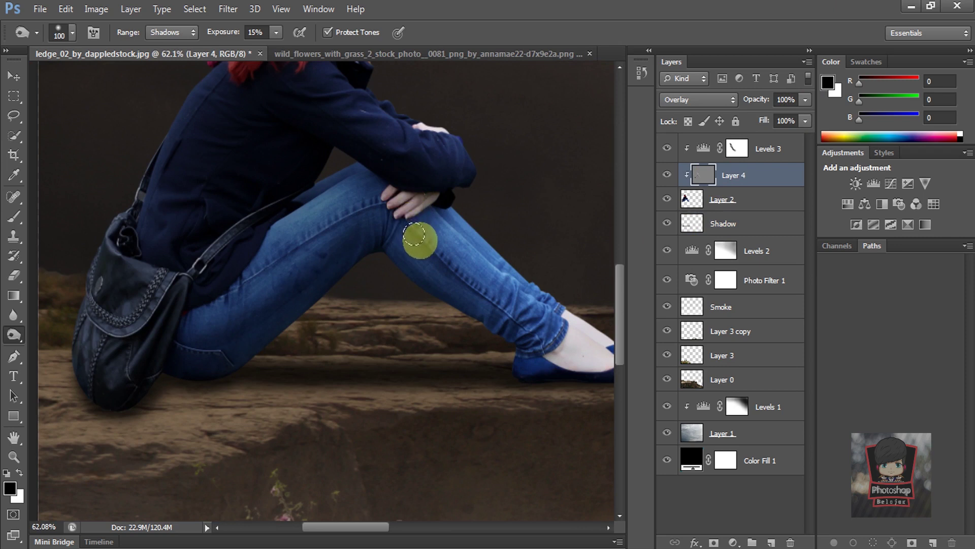
key("bracketleft")
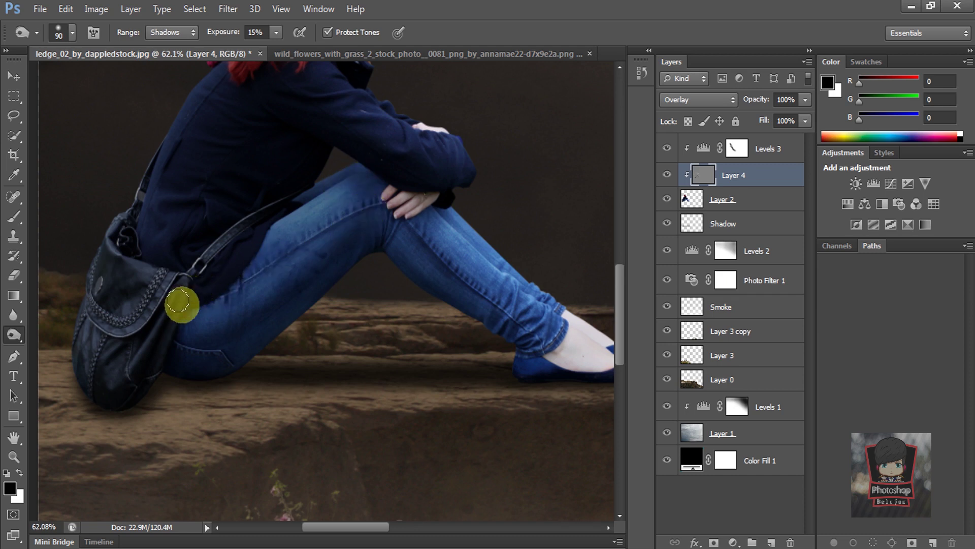
scroll(323, 312, "down", 5)
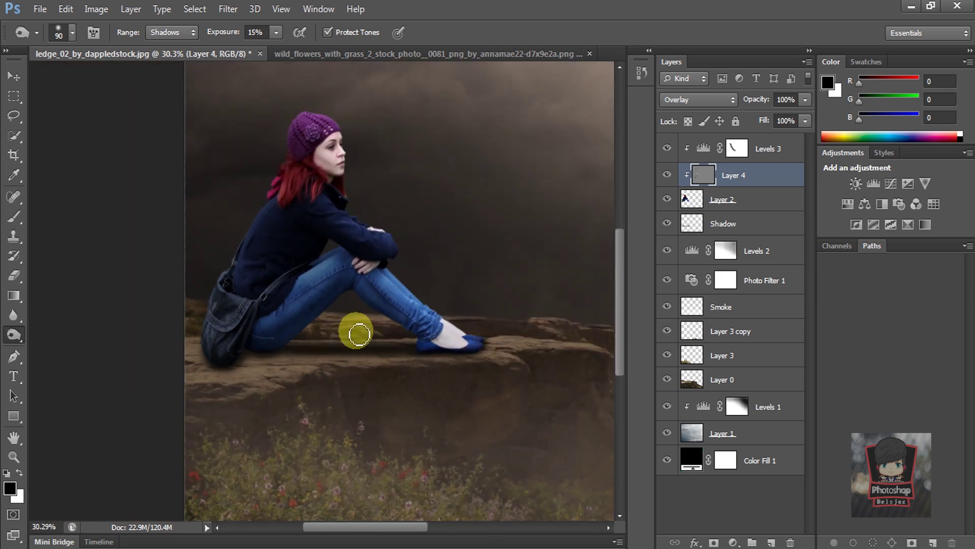
scroll(381, 403, "up", 3)
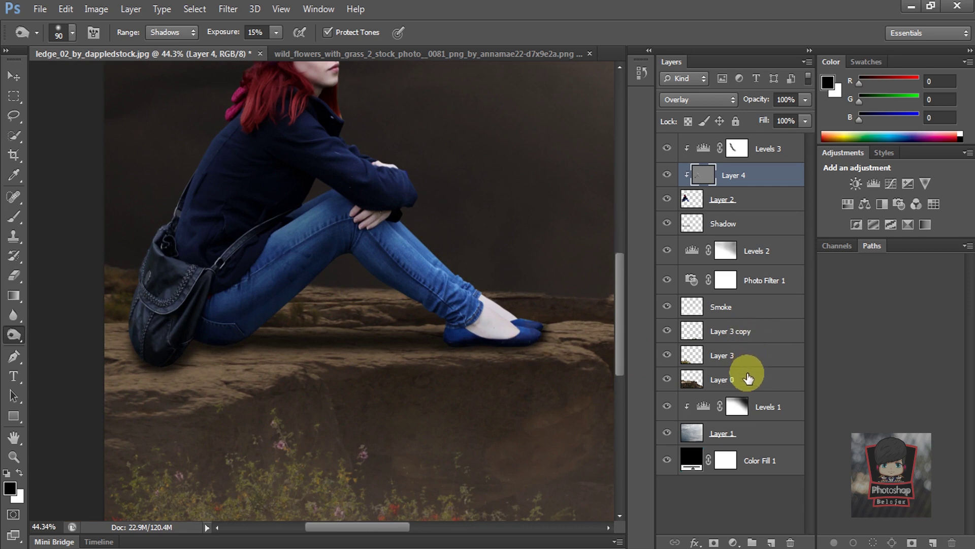
Add a new layer above Layer 0, fill it with 50% gray and set it to Overlay
left_click(748, 377)
left_click(770, 543)
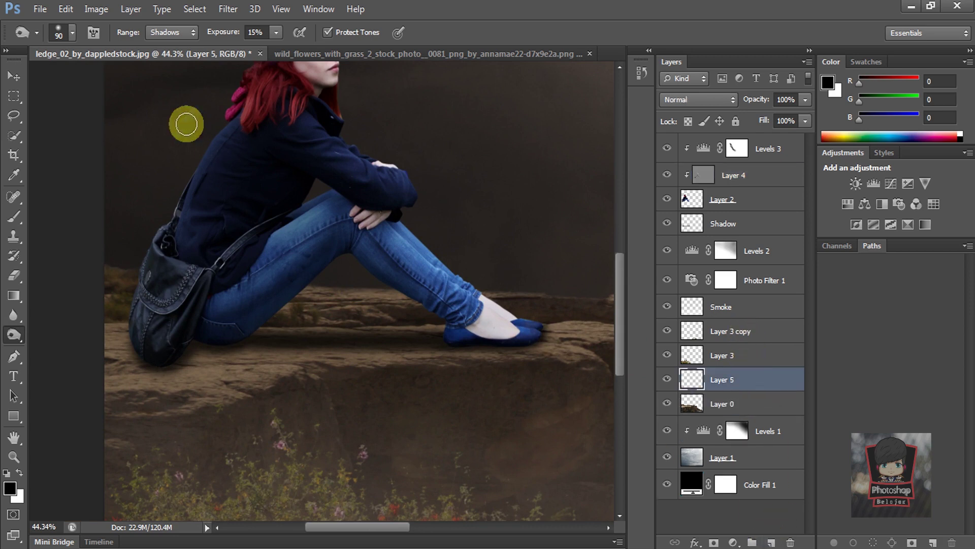
left_click(65, 9)
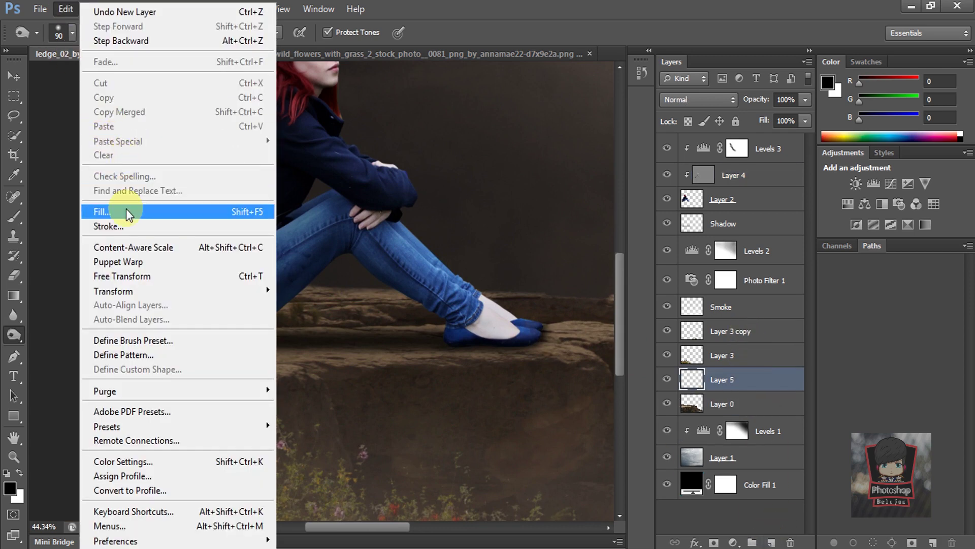
left_click(126, 209)
left_click(570, 153)
key("o")
left_click(683, 100)
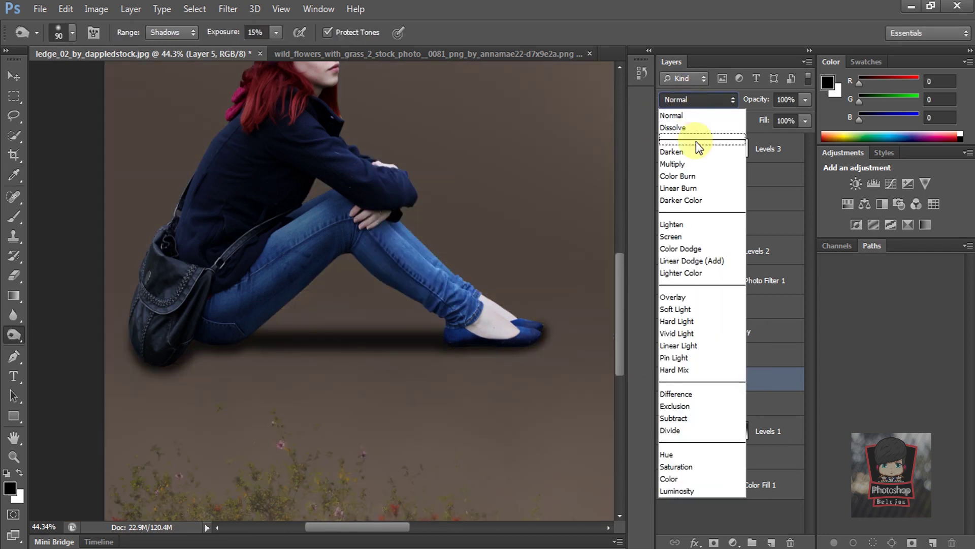
left_click(673, 297)
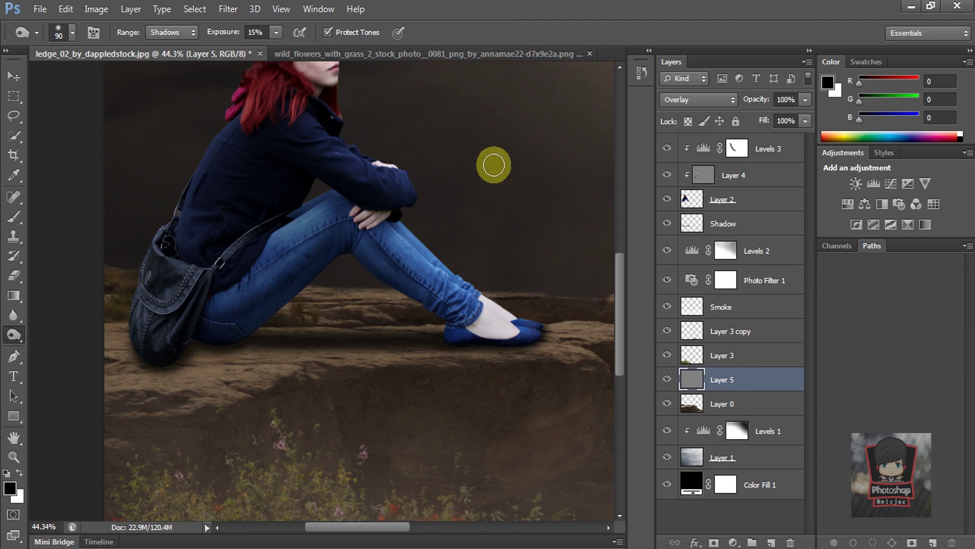
Burn the rock along the bag's lower edge and under the blue shoe
scroll(480, 152, "up", 1)
scroll(396, 193, "up", 1)
scroll(244, 242, "up", 1)
scroll(281, 245, "up", 1)
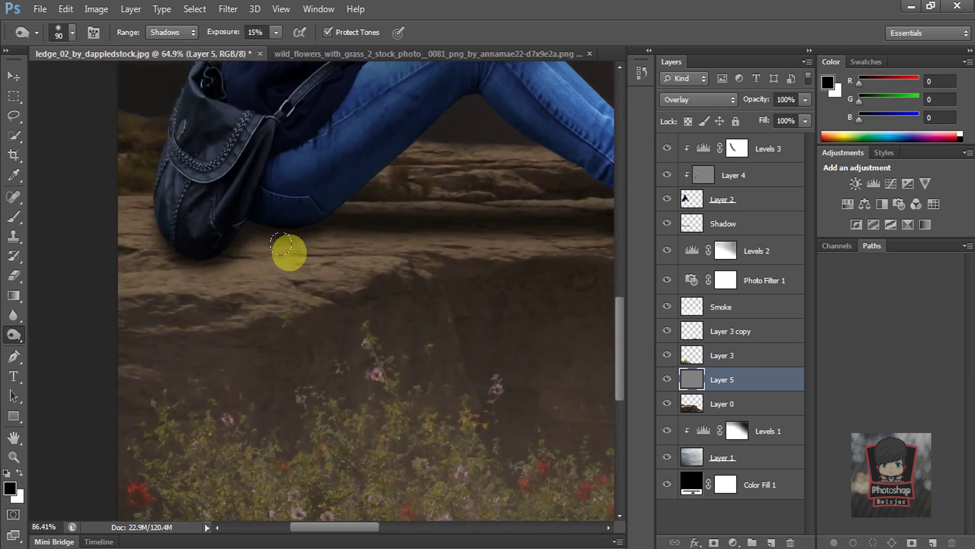
scroll(281, 245, "up", 2)
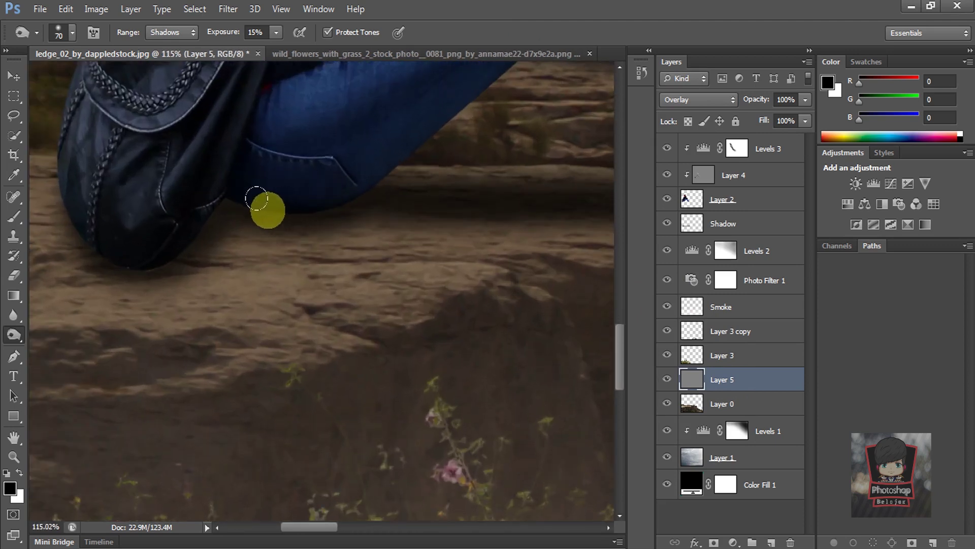
mouse_move(248, 198)
left_mouse_down()
mouse_move(66, 219)
mouse_move(122, 273)
mouse_move(140, 272)
mouse_move(277, 213)
mouse_move(250, 208)
mouse_move(324, 196)
mouse_move(253, 211)
mouse_move(300, 208)
mouse_move(148, 285)
left_mouse_up()
scroll(148, 285, "down", 5)
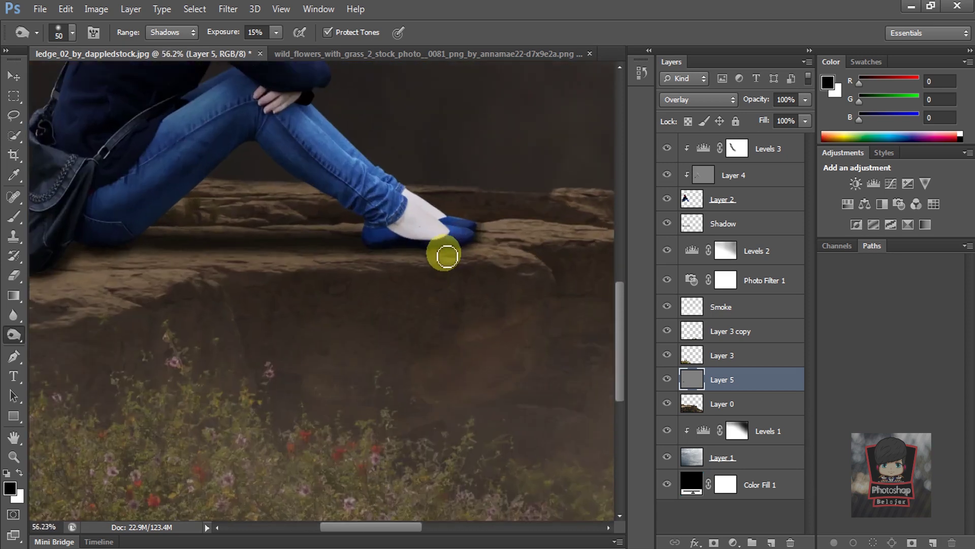
scroll(446, 256, "up", 5)
mouse_move(277, 229)
left_mouse_down()
mouse_move(403, 242)
mouse_move(394, 249)
mouse_move(450, 239)
mouse_move(435, 230)
mouse_move(412, 240)
mouse_move(452, 235)
mouse_move(257, 263)
mouse_move(458, 233)
mouse_move(518, 201)
left_mouse_up()
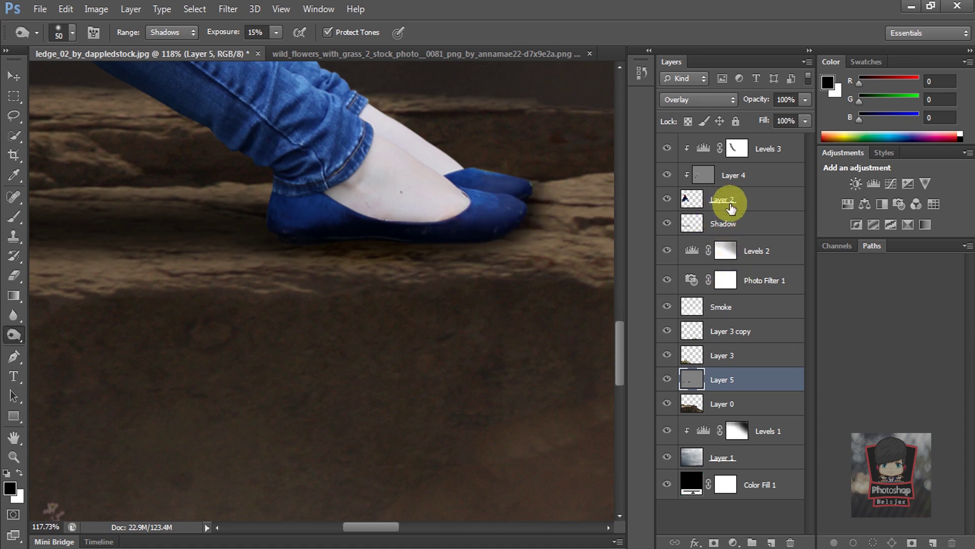
Add a layer mask to Layer 2 and set a black brush to 10% opacity
left_click(718, 211)
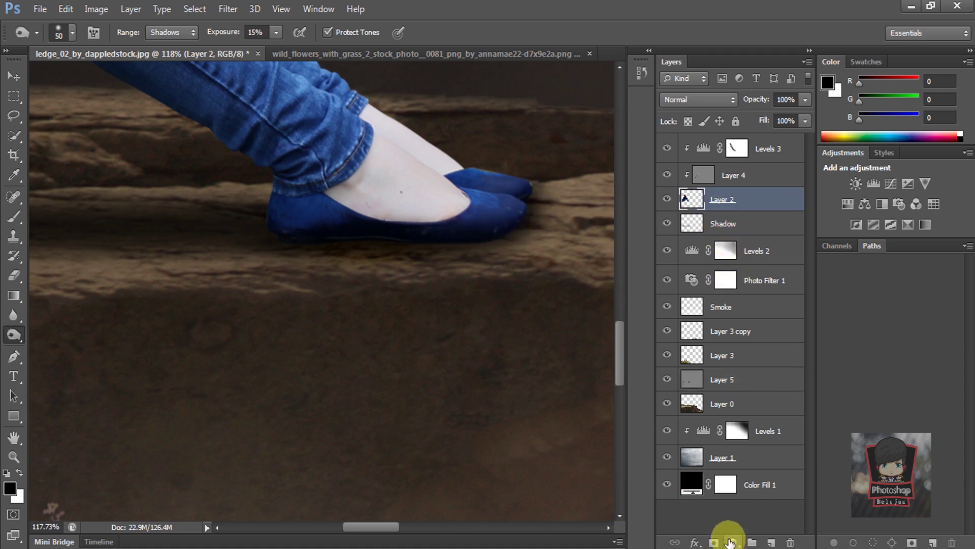
left_click(714, 542)
left_click(14, 216)
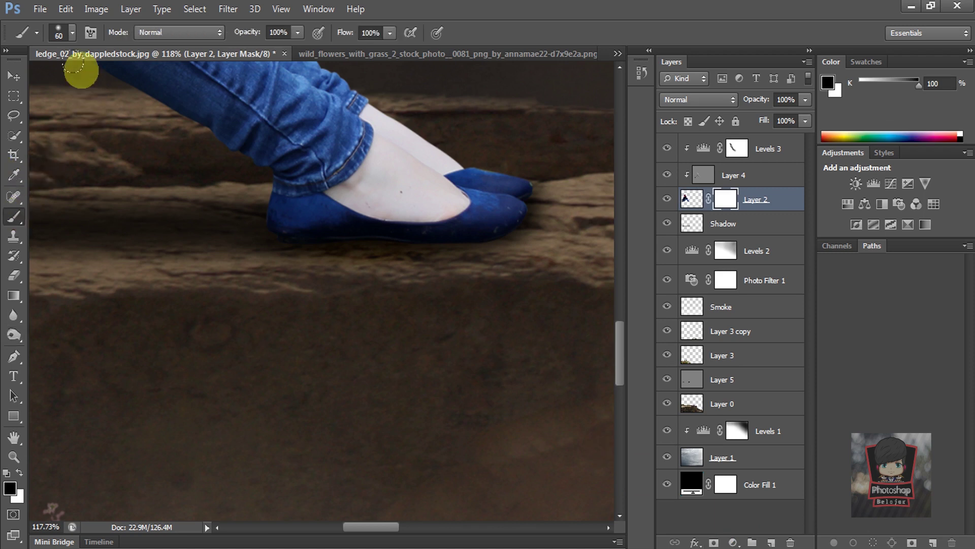
left_click(297, 33)
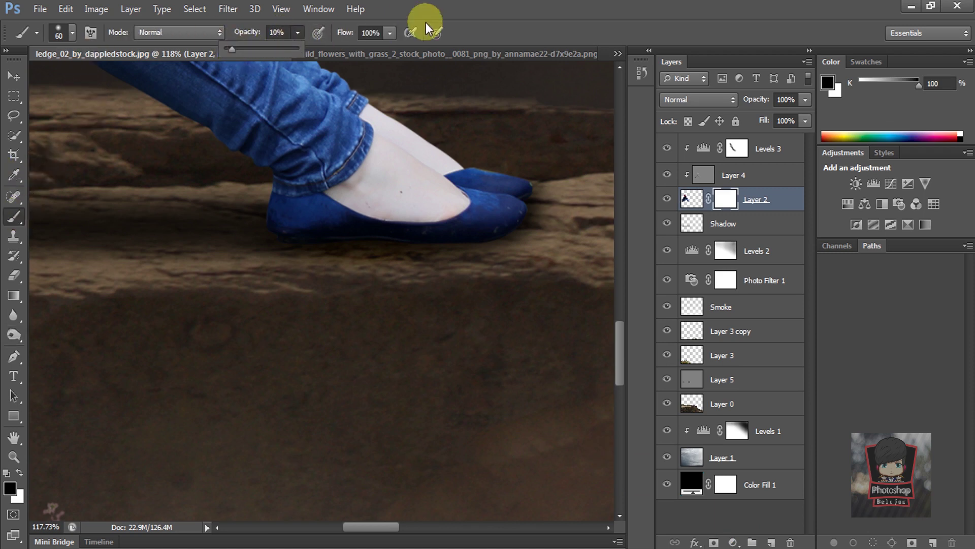
Softly mask the bottom edges of the jeans and bag into the rock
scroll(295, 244, "up", 5)
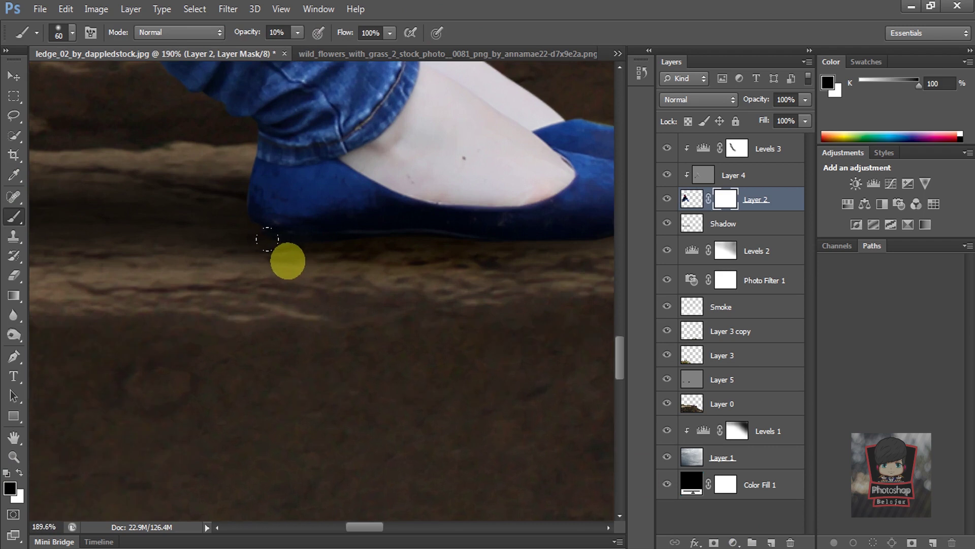
scroll(268, 239, "up", 2)
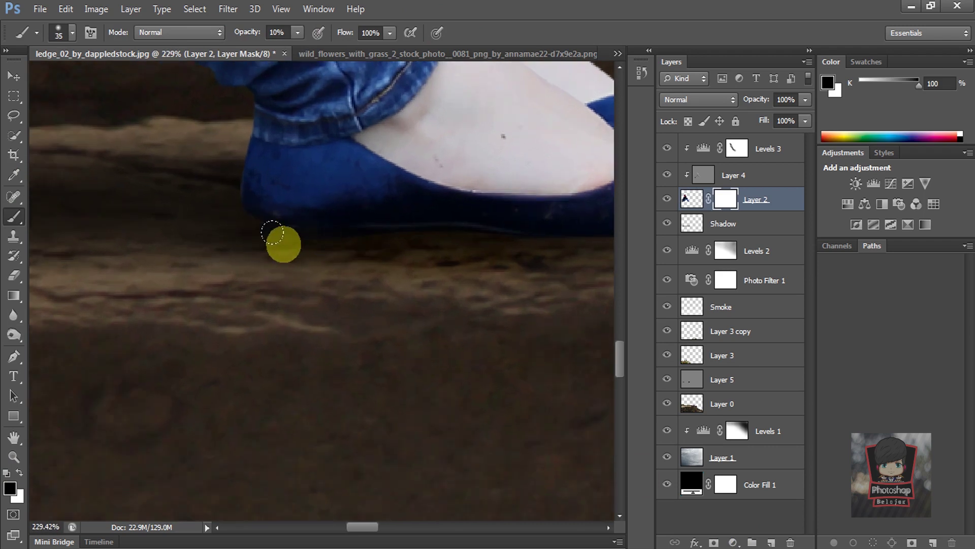
mouse_move(402, 235)
left_mouse_down()
mouse_move(217, 234)
mouse_move(307, 245)
mouse_move(511, 223)
mouse_move(256, 233)
mouse_move(195, 225)
mouse_move(298, 227)
mouse_move(75, 223)
mouse_move(414, 225)
mouse_move(475, 235)
mouse_move(471, 227)
mouse_move(117, 241)
mouse_move(371, 265)
mouse_move(365, 229)
mouse_move(146, 255)
mouse_move(93, 220)
mouse_move(261, 247)
mouse_move(359, 218)
mouse_move(327, 233)
mouse_move(219, 242)
mouse_move(95, 221)
mouse_move(113, 272)
mouse_move(365, 226)
mouse_move(199, 307)
mouse_move(261, 293)
mouse_move(54, 265)
mouse_move(170, 319)
mouse_move(114, 301)
mouse_move(269, 282)
left_mouse_up()
mouse_move(269, 282)
left_mouse_down()
mouse_move(153, 311)
mouse_move(249, 290)
mouse_move(275, 246)
mouse_move(164, 324)
mouse_move(88, 308)
mouse_move(281, 329)
mouse_move(137, 220)
mouse_move(122, 147)
mouse_move(185, 272)
mouse_move(171, 260)
mouse_move(197, 294)
mouse_move(249, 316)
mouse_move(362, 327)
mouse_move(383, 307)
mouse_move(343, 337)
left_mouse_up()
scroll(233, 322, "down", 3)
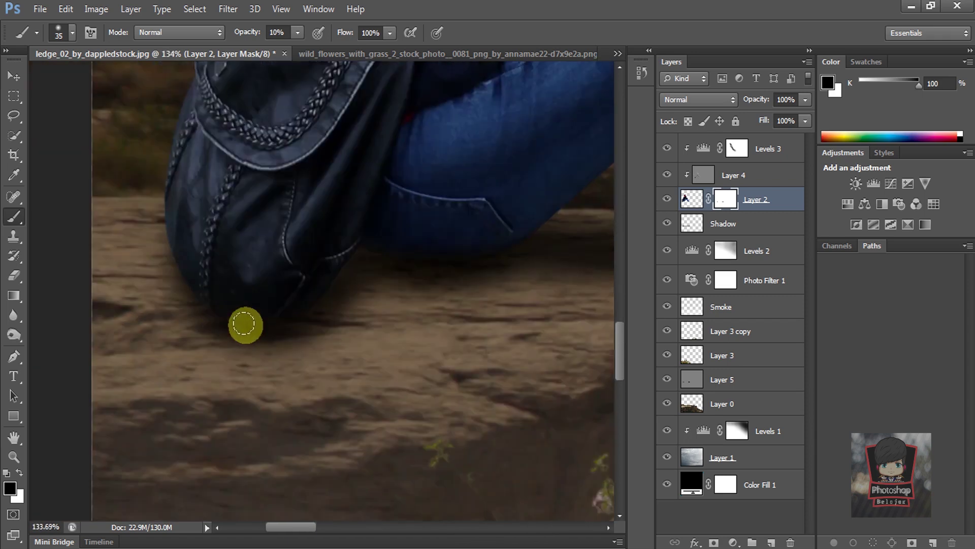
scroll(243, 342, "down", 3)
scroll(256, 355, "down", 1)
scroll(239, 346, "down", 2)
scroll(226, 330, "down", 1)
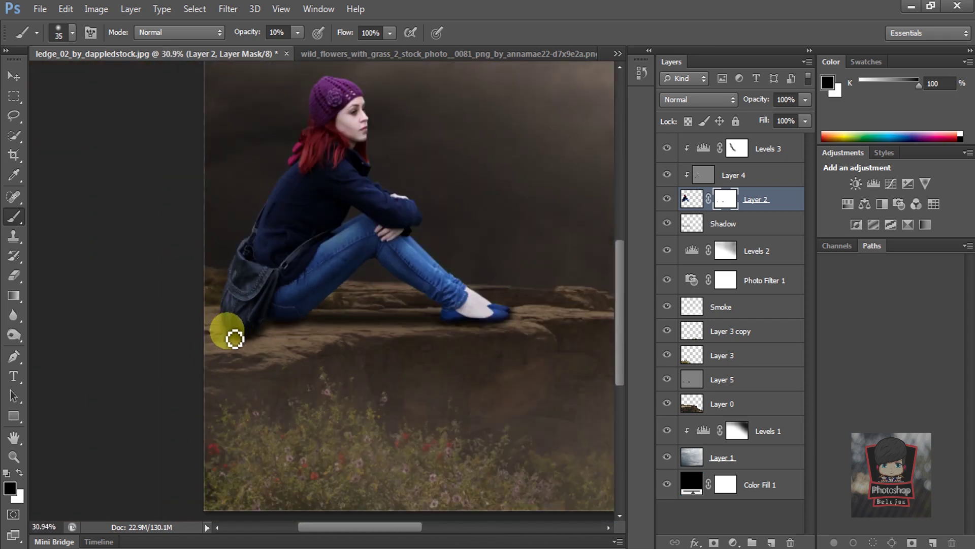
scroll(230, 341, "down", 2)
left_click(12, 79)
scroll(329, 192, "down", 1)
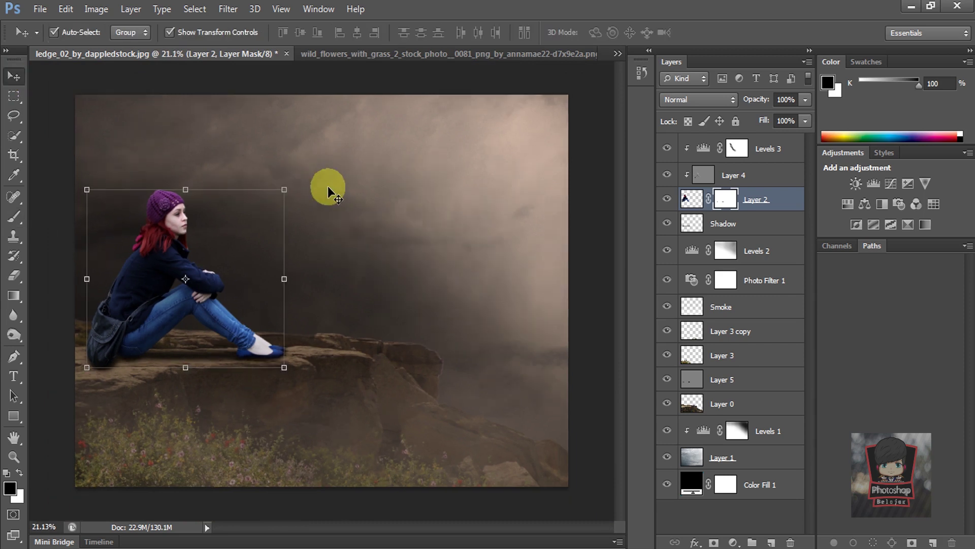
Select Layer 5, pick the Dodge tool at size 125, and clip Layer 5 to the rock
left_click(595, 208)
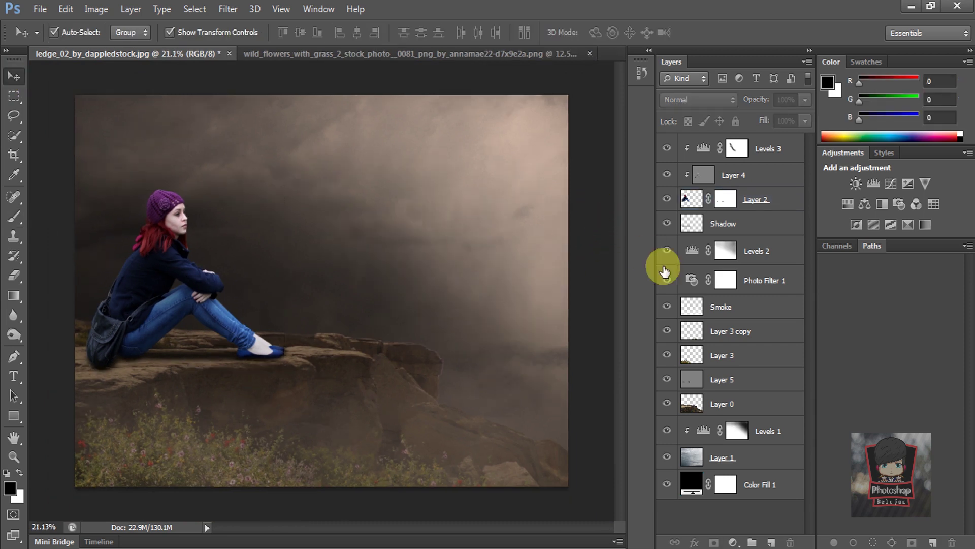
left_click(748, 380)
left_click(13, 334)
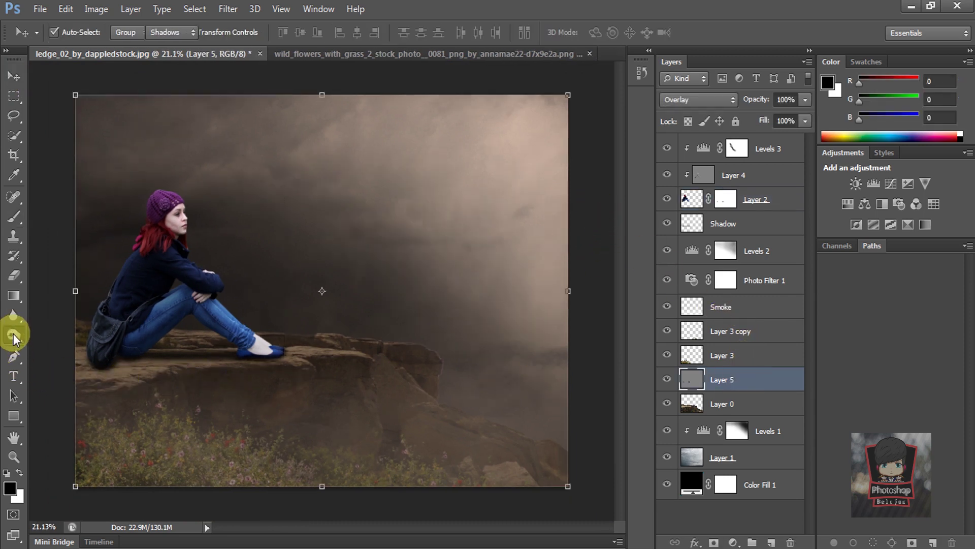
left_click(56, 335)
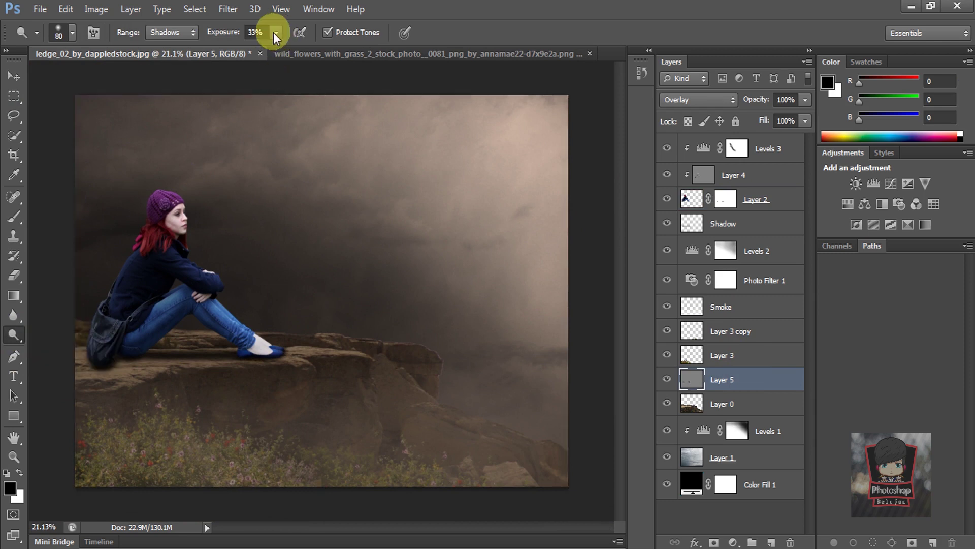
scroll(257, 359, "up", 2)
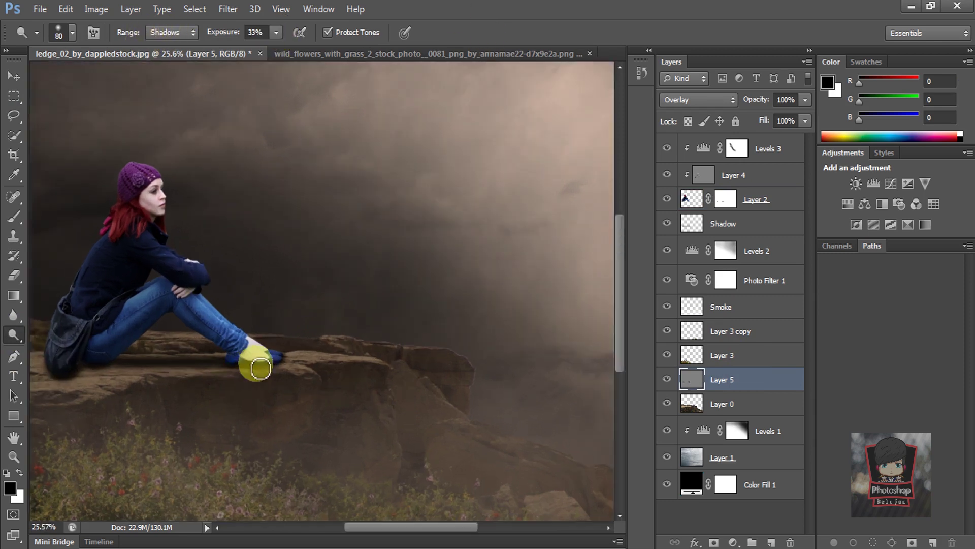
scroll(257, 359, "up", 3)
scroll(375, 352, "up", 1)
key("bracketright")
key("bracketright")
key("bracketright")
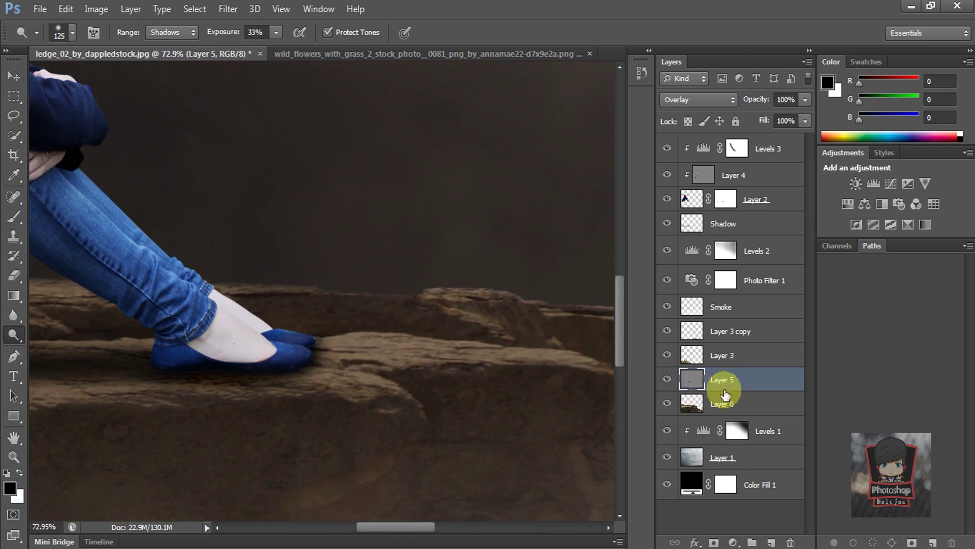
right_click(749, 385)
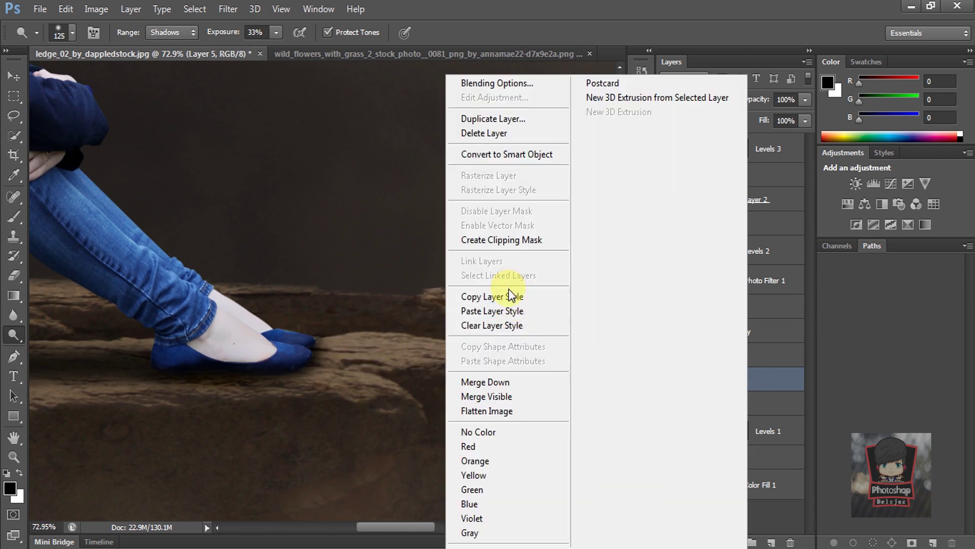
left_click(475, 240)
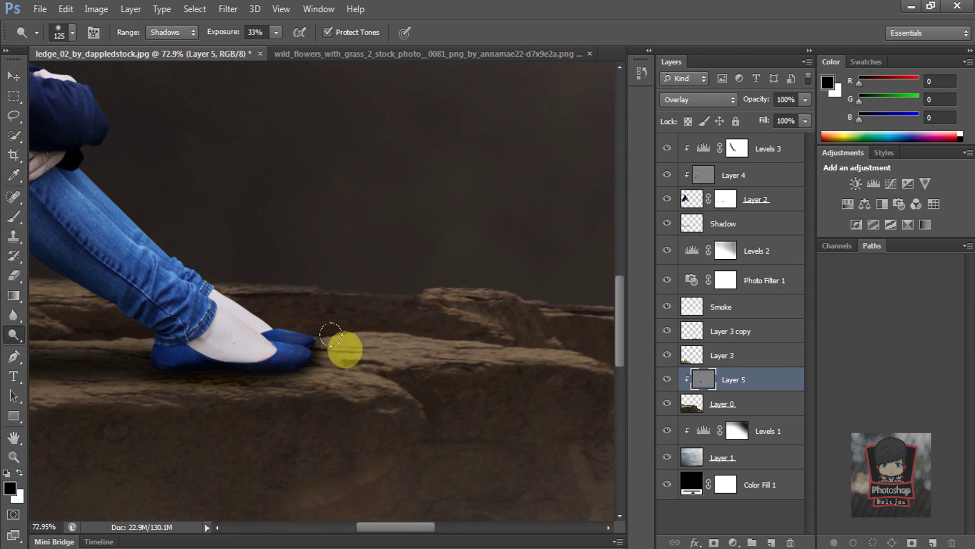
Paint shading onto the rock below the bag and along the lower-left ledge
left_click_drag(437, 336, 590, 307)
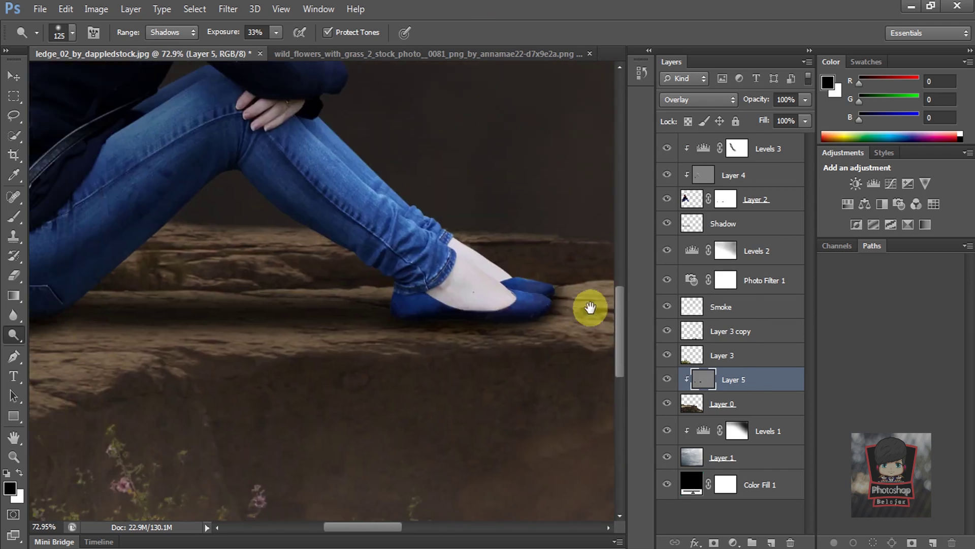
left_click_drag(199, 340, 522, 290)
left_click_drag(247, 332, 209, 263)
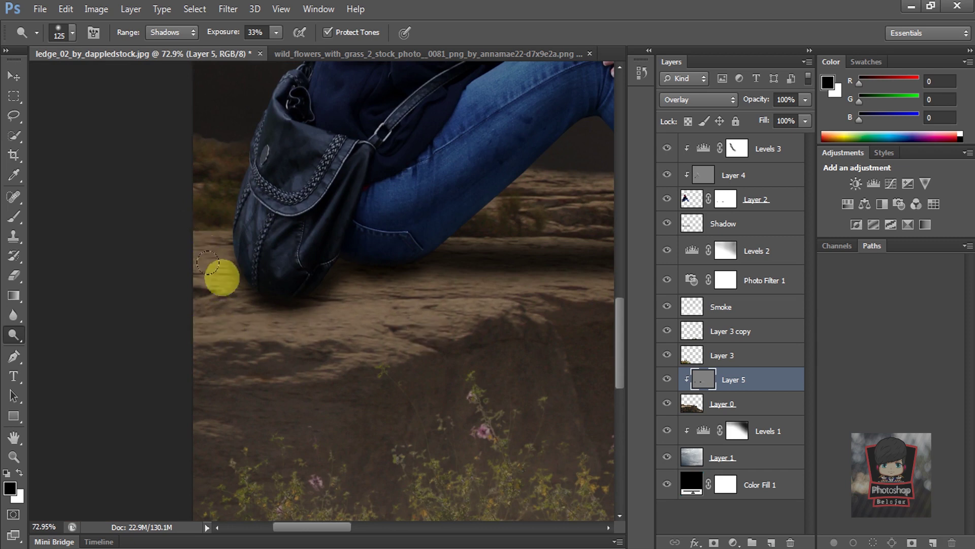
mouse_move(206, 235)
left_mouse_down()
mouse_move(216, 326)
mouse_move(307, 341)
mouse_move(462, 242)
mouse_move(554, 220)
mouse_move(562, 235)
mouse_move(426, 231)
mouse_move(433, 333)
mouse_move(113, 365)
mouse_move(180, 327)
left_mouse_up()
key("ctrl+0")
mouse_move(105, 380)
left_mouse_down()
mouse_move(83, 376)
mouse_move(352, 377)
left_mouse_up()
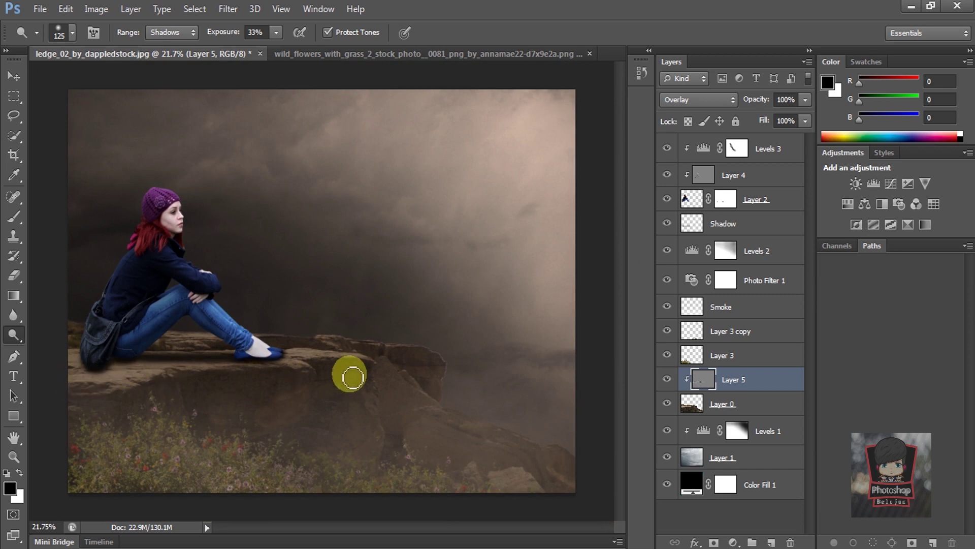
left_click_drag(393, 401, 159, 425)
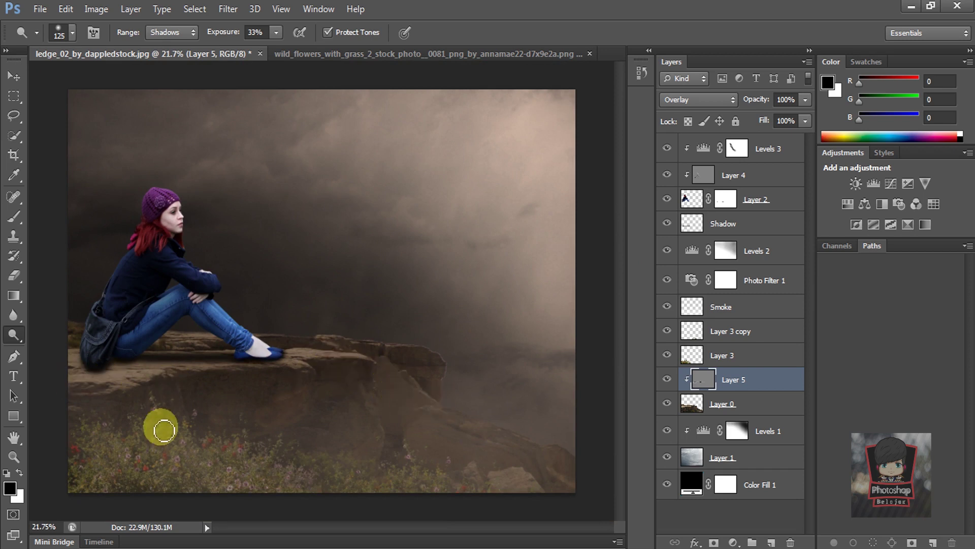
scroll(159, 424, "up", 5)
left_click_drag(123, 370, 74, 393)
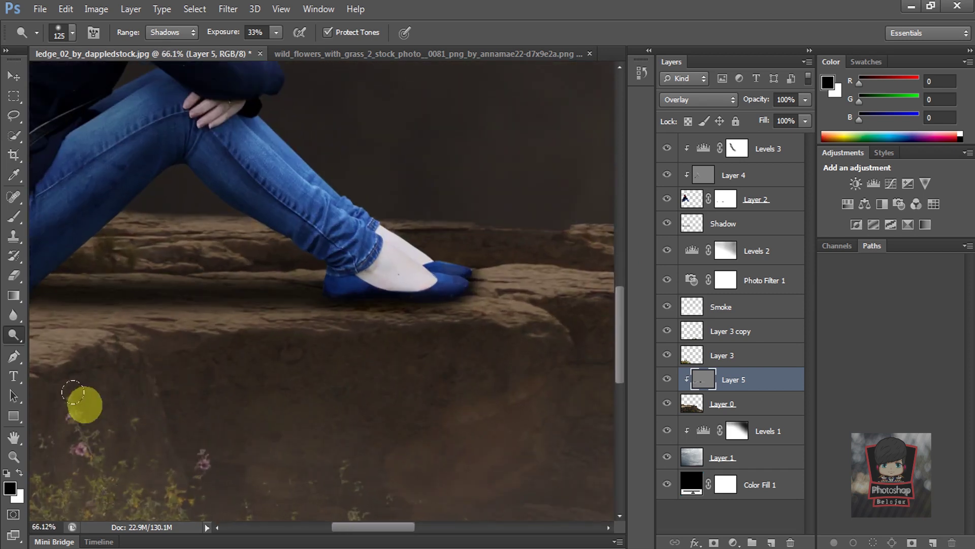
Toggle Layer 5 on and off to compare the shading, then view the flowers below
left_click(669, 381)
left_click(668, 381)
left_click(669, 381)
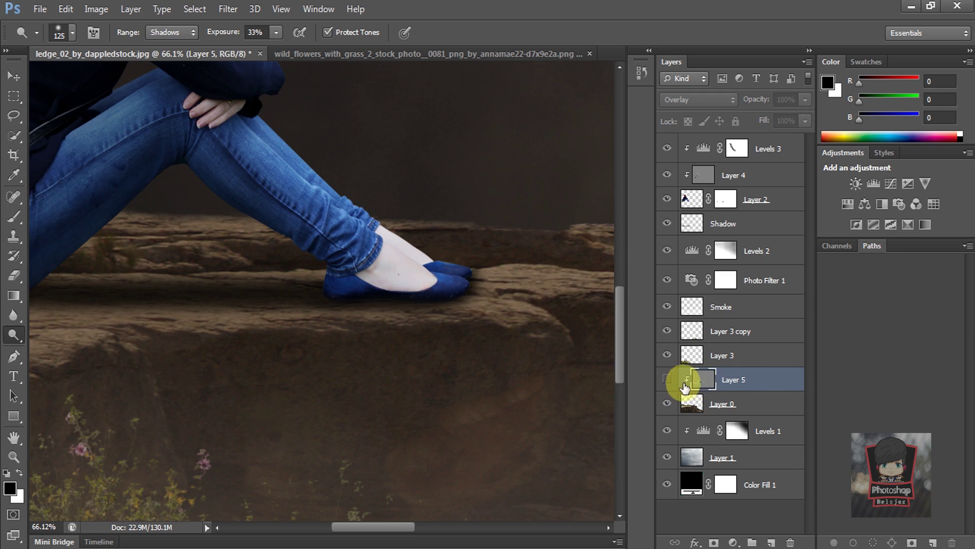
left_click(667, 378)
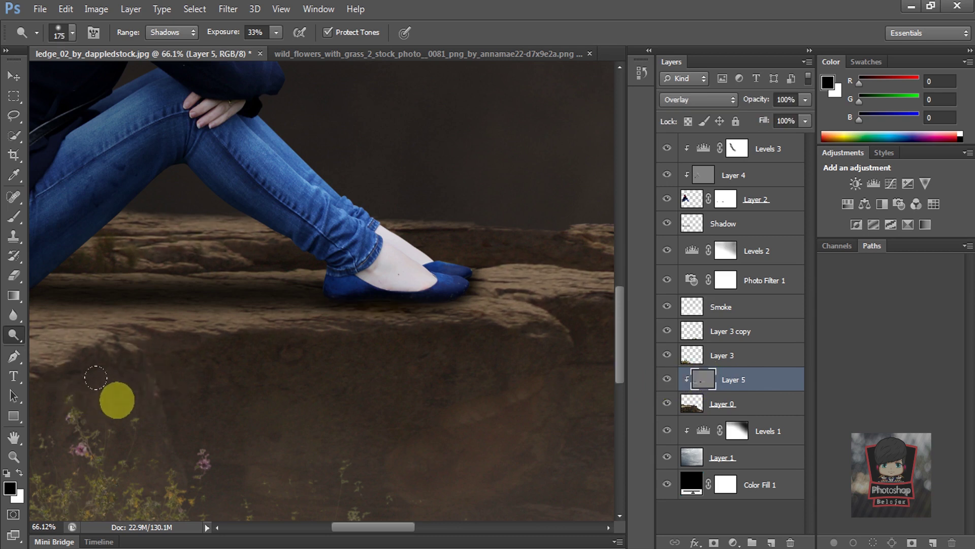
scroll(348, 318, "down", 2)
left_click_drag(319, 321, 320, 316)
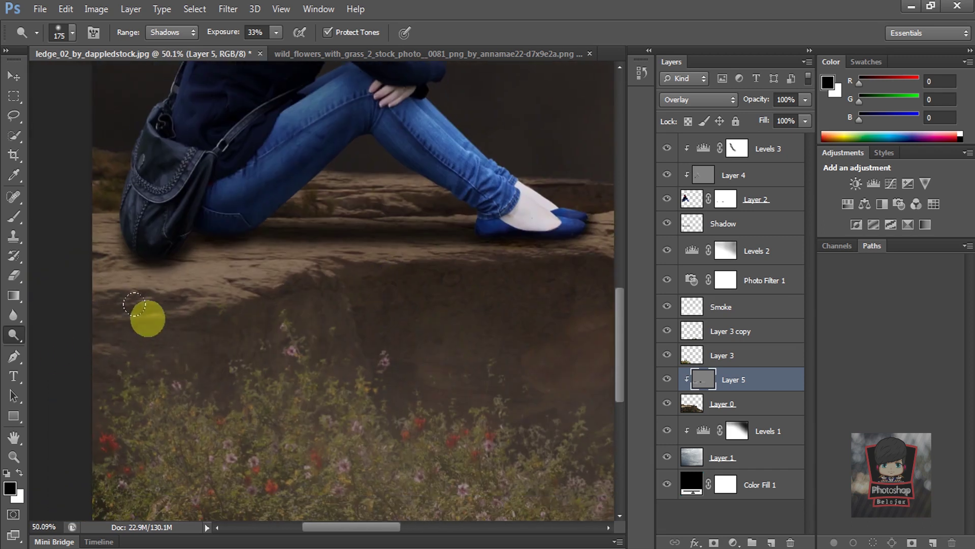
scroll(305, 319, "right", 5)
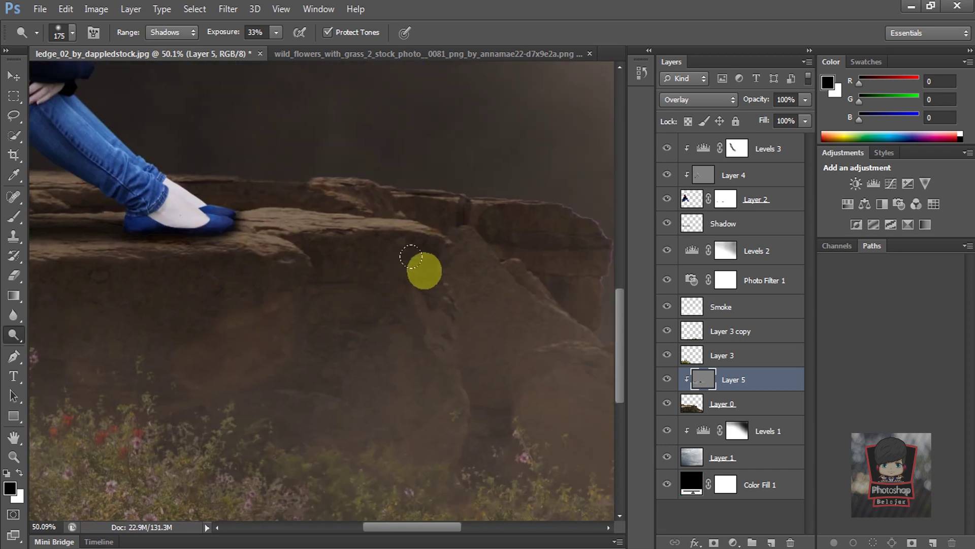
scroll(381, 308, "down", 5)
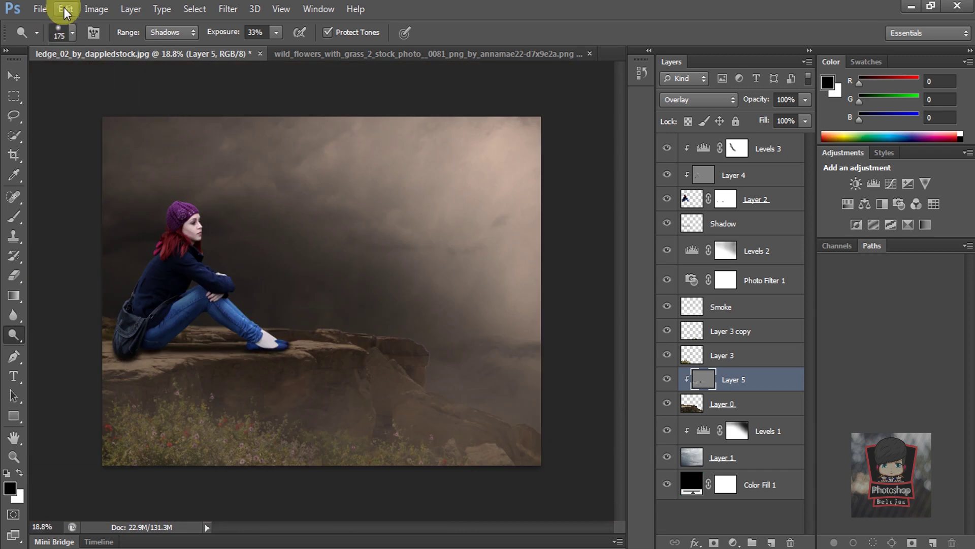
left_click(45, 11)
Open the birds and eagle images, close wild_flowers, and drag the birds into the ledge scene
left_click(50, 37)
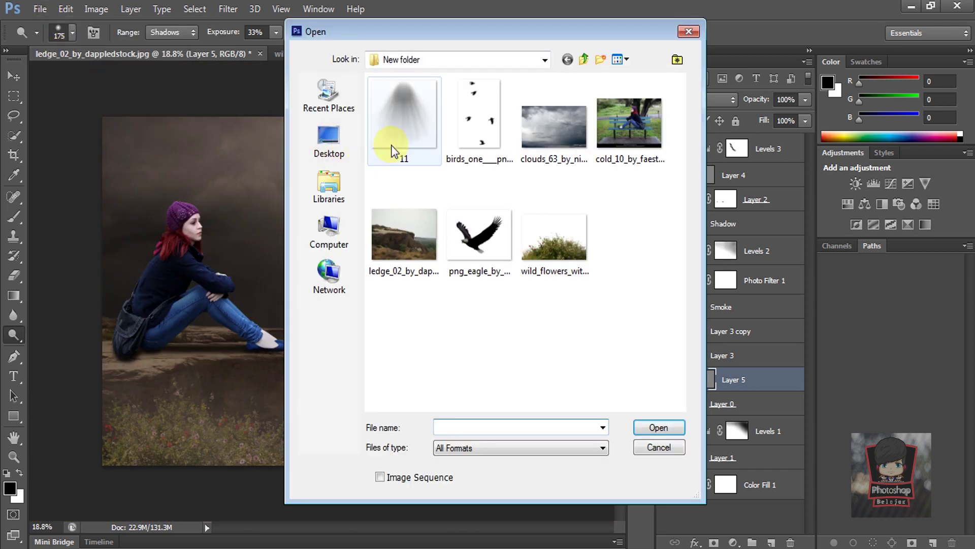
left_click(468, 114)
left_click(505, 276, "ctrl")
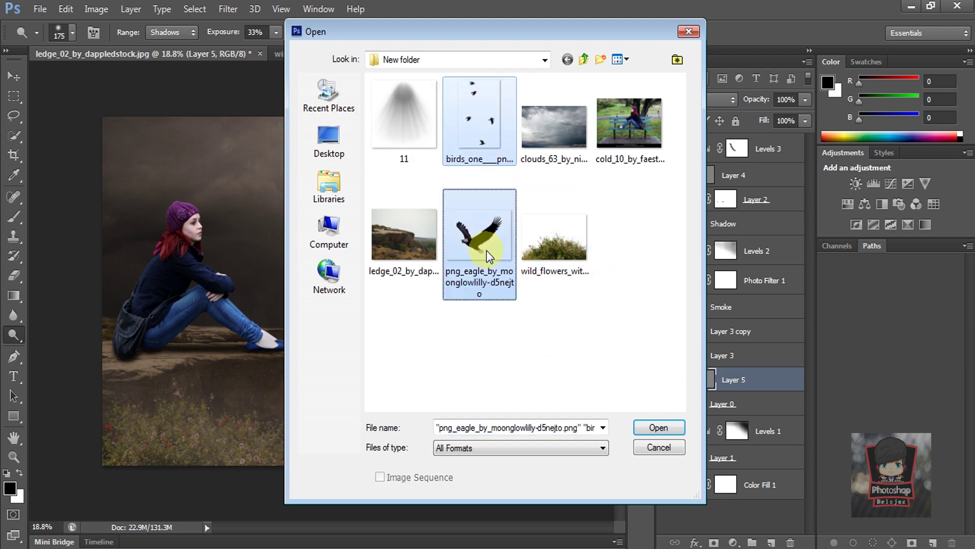
left_click(659, 427)
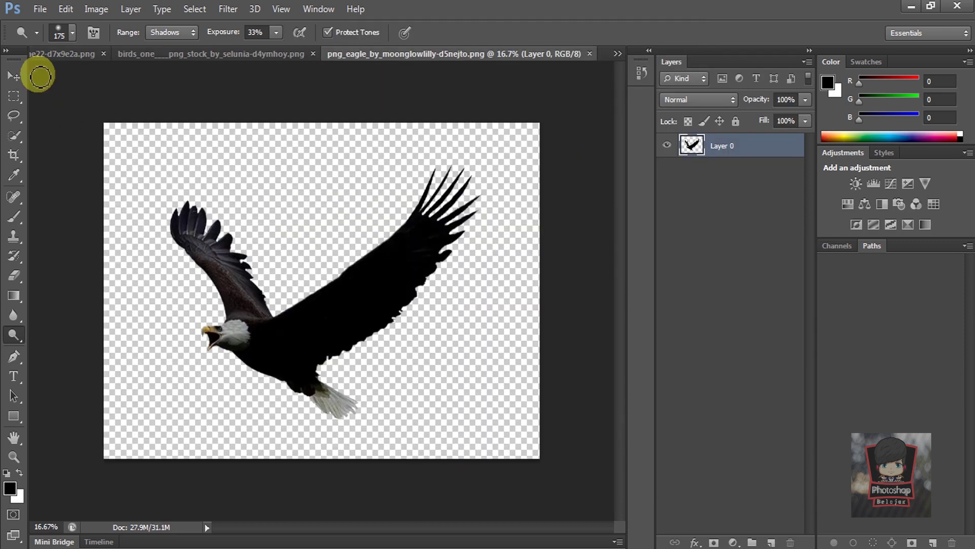
key("v")
left_click(261, 53)
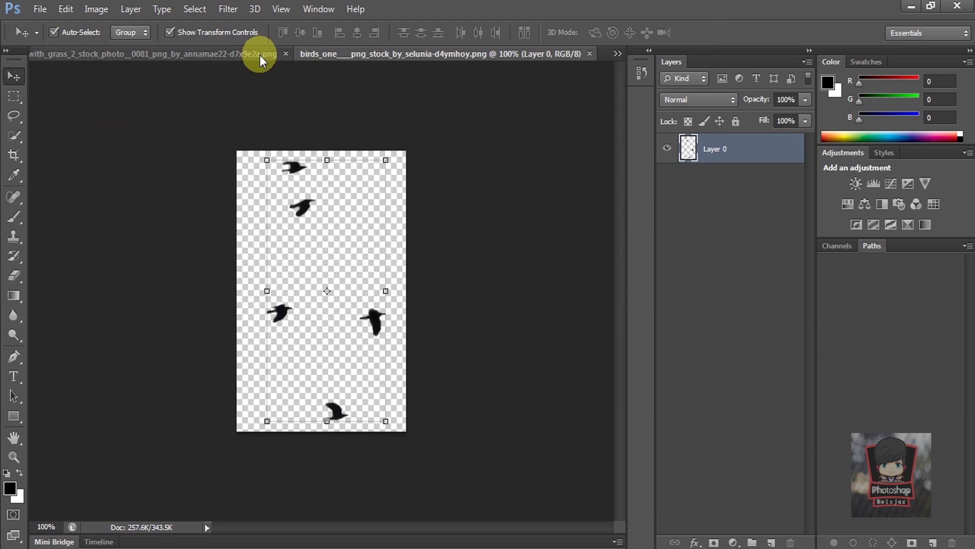
left_click(204, 51)
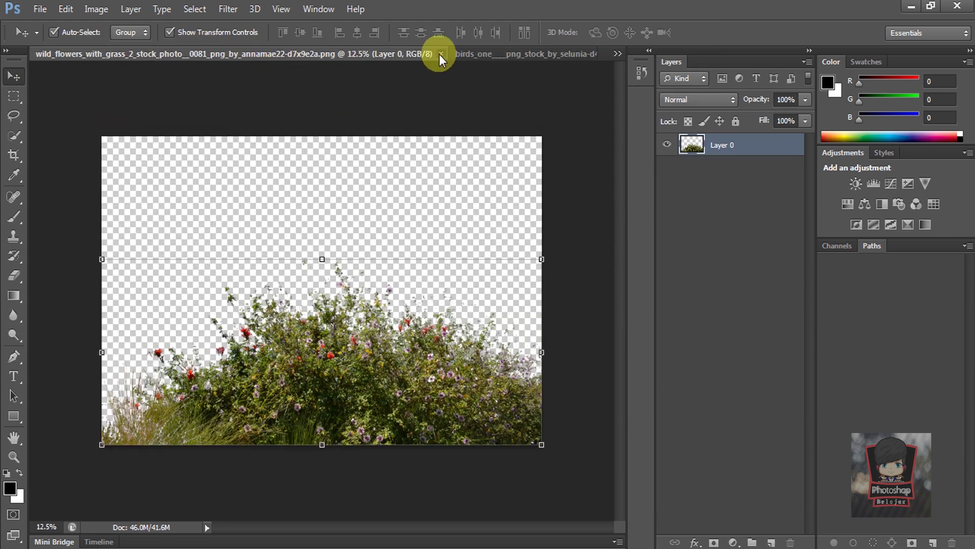
left_click(441, 54)
left_click_drag(302, 207, 314, 239)
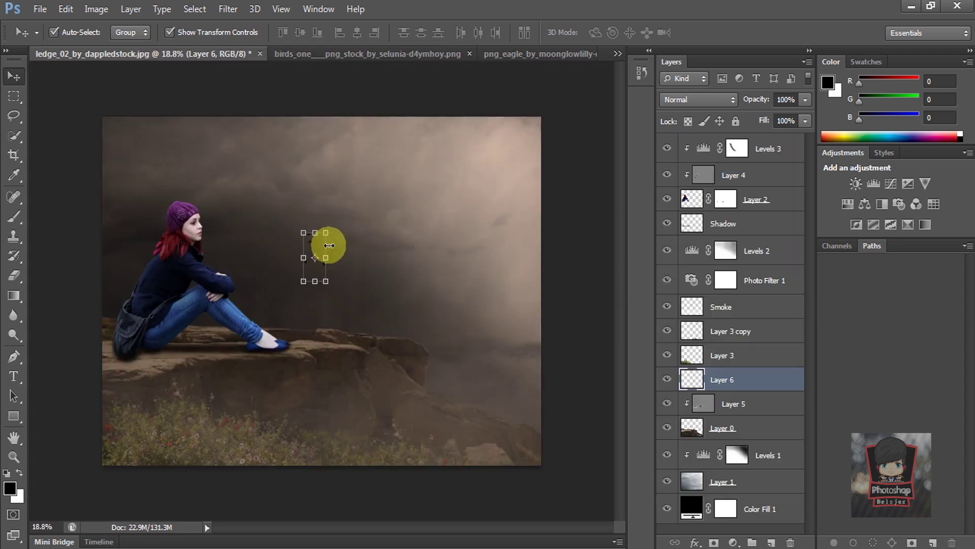
Enlarge the birds, tilt them about 15°, fade to 25% opacity, and close the birds file
left_click(325, 279)
left_click_drag(315, 245, 372, 164)
left_click_drag(384, 200, 393, 222)
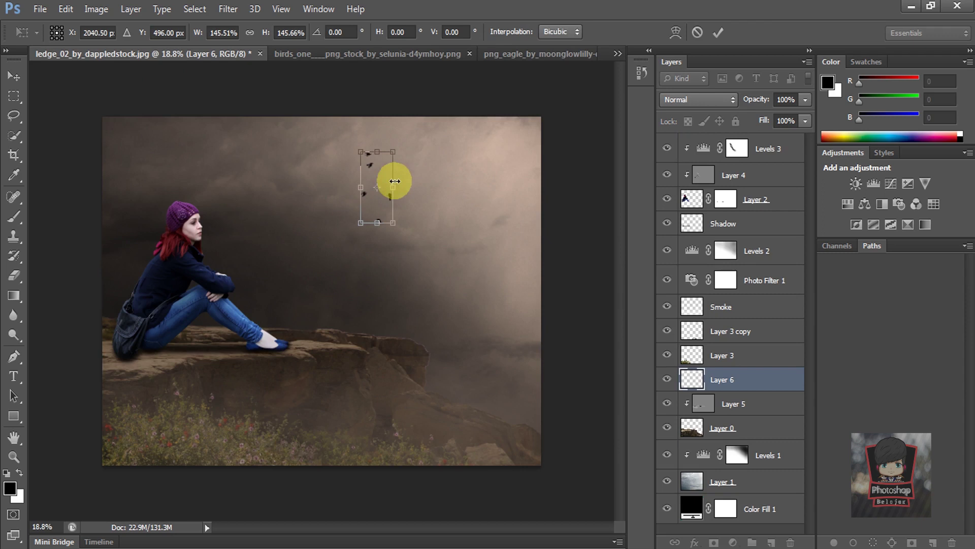
mouse_move(398, 140)
left_mouse_down()
mouse_move(404, 155)
mouse_move(405, 137)
left_mouse_up()
key("Return")
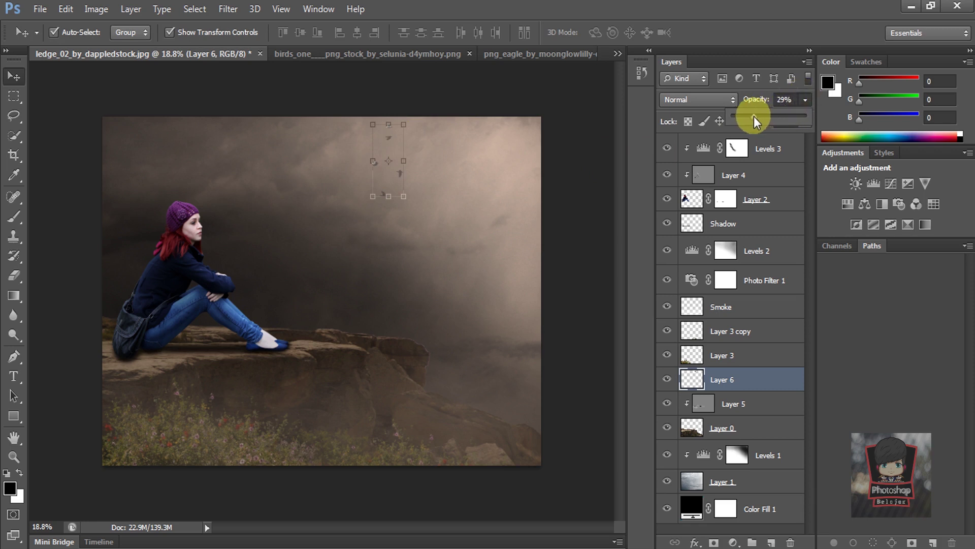
left_click(579, 134)
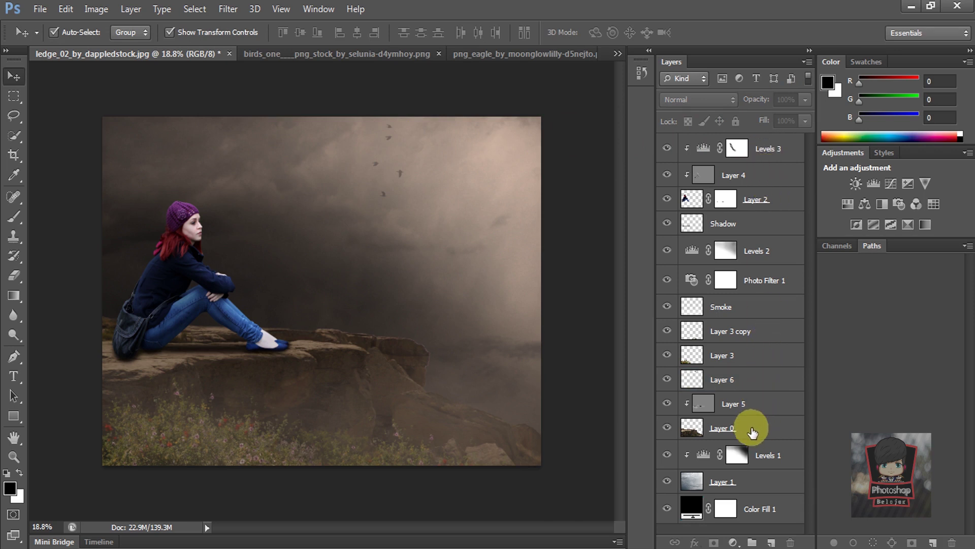
left_click(740, 378)
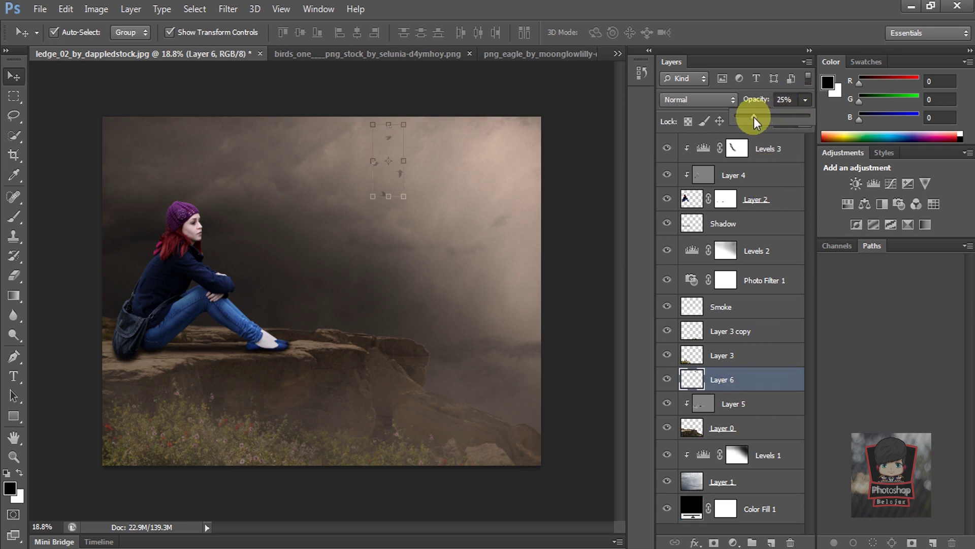
left_click(395, 55)
left_click(462, 54)
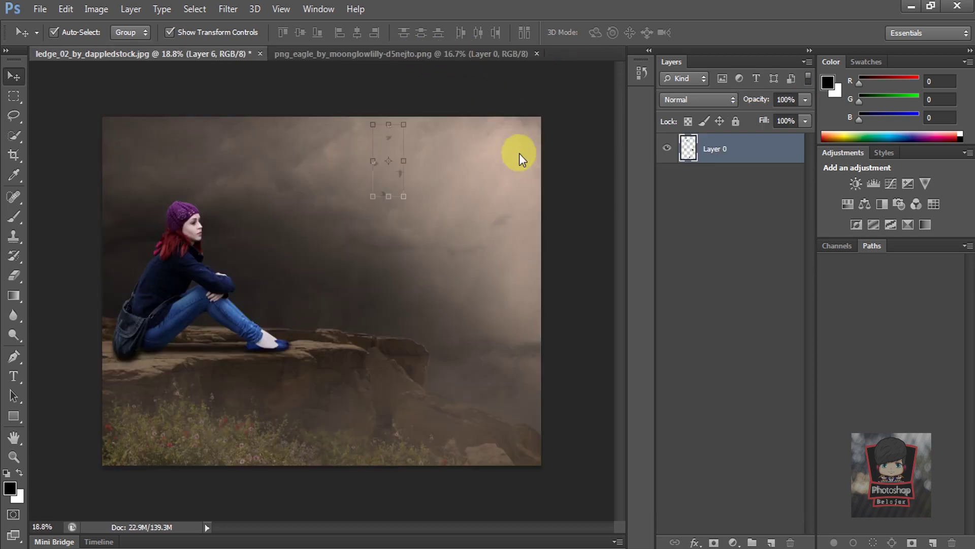
Copy the eagle into the scene, shrink it, and place it slightly low in the upper-right sky
left_click(452, 53)
mouse_move(325, 157)
left_mouse_down()
mouse_move(233, 47)
mouse_move(427, 205)
left_mouse_up()
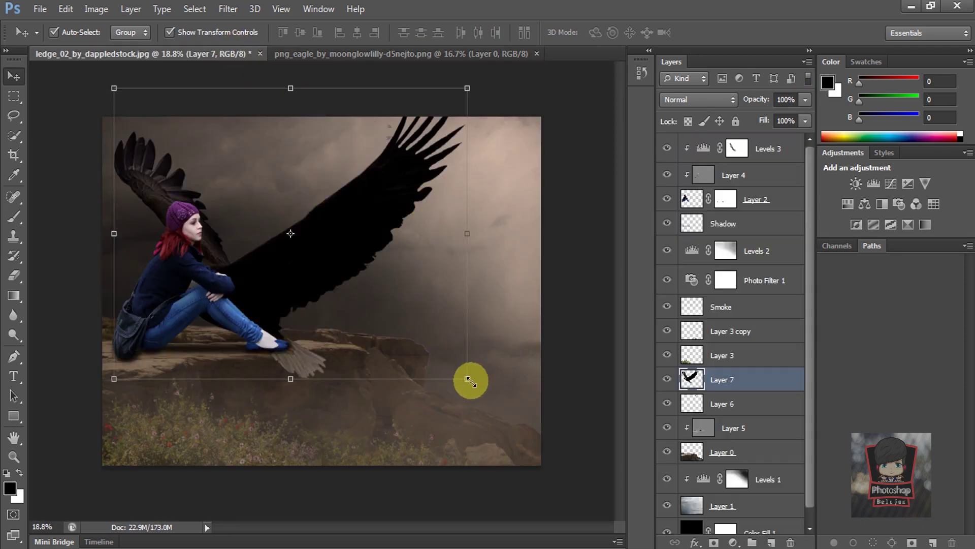
left_click_drag(468, 380, 288, 225)
mouse_move(210, 194)
left_mouse_down()
mouse_move(484, 231)
mouse_move(427, 149)
left_mouse_up()
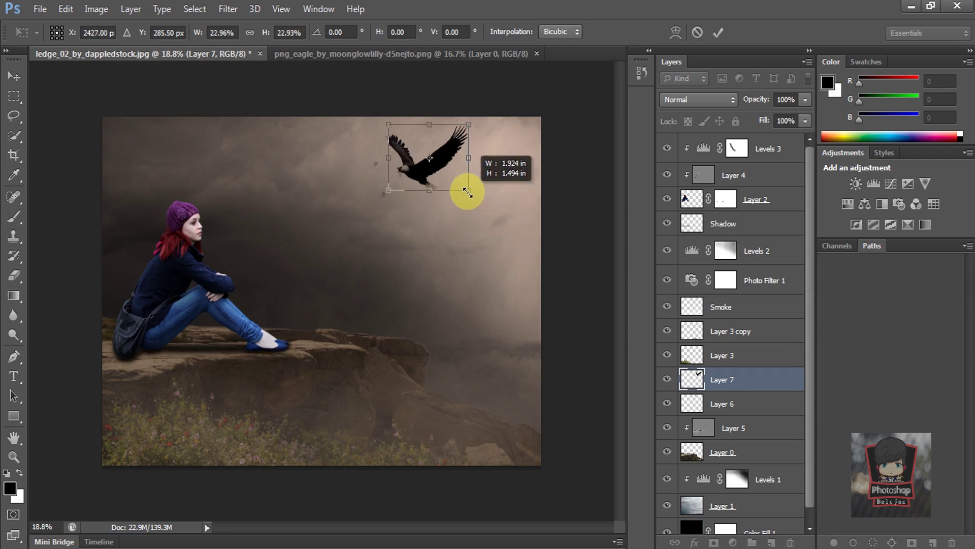
left_click_drag(351, 151, 298, 152)
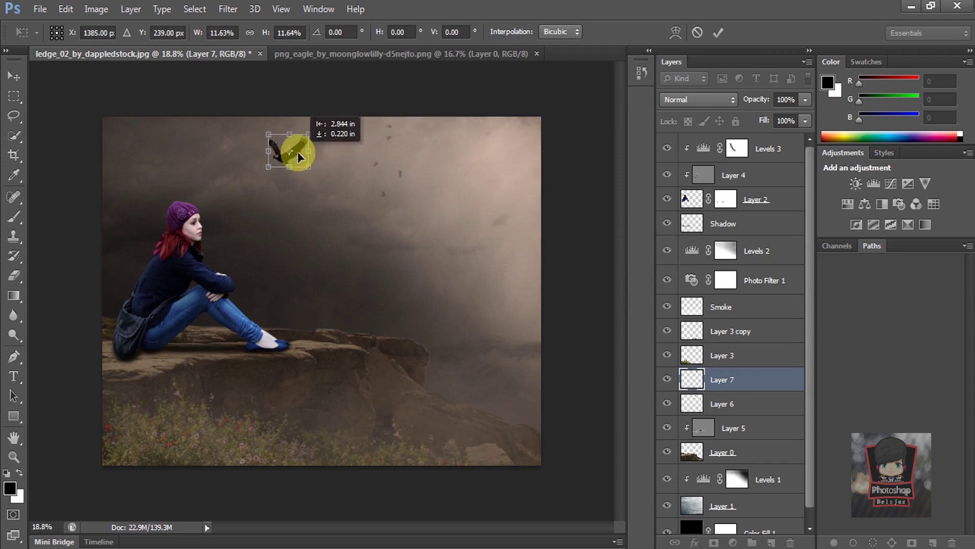
left_click_drag(298, 151, 299, 166)
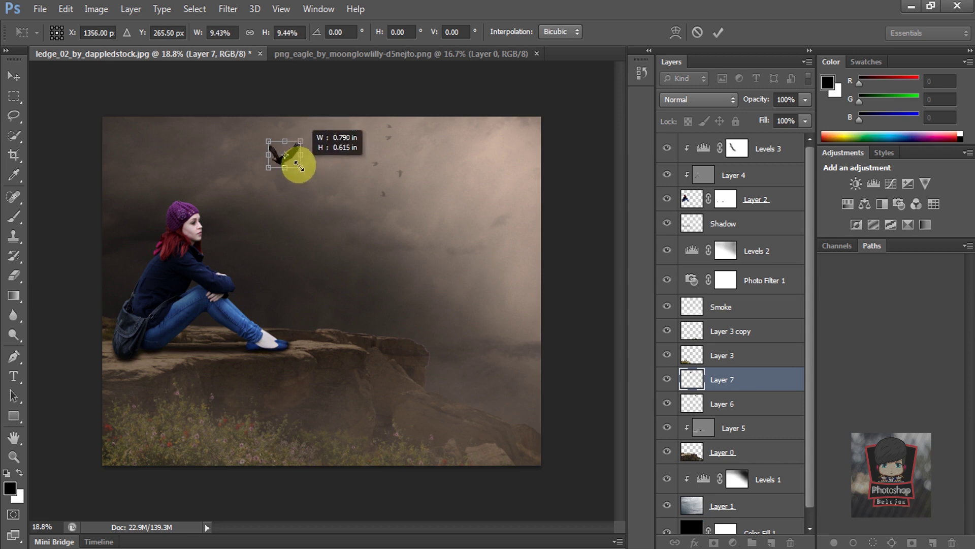
left_click(802, 101)
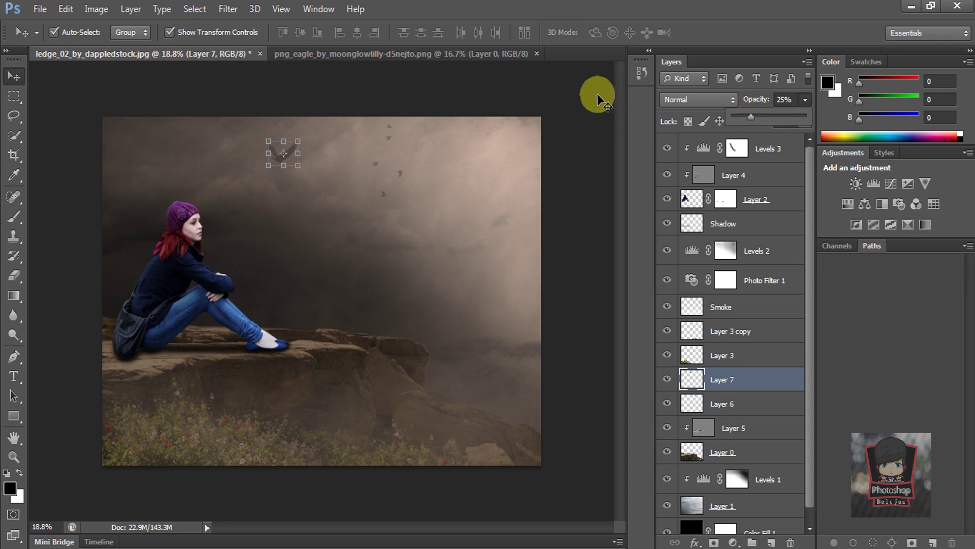
Set the eagle's Layer 7 to 25% and Layer 6 to 20%, then close the eagle file
left_click(582, 84)
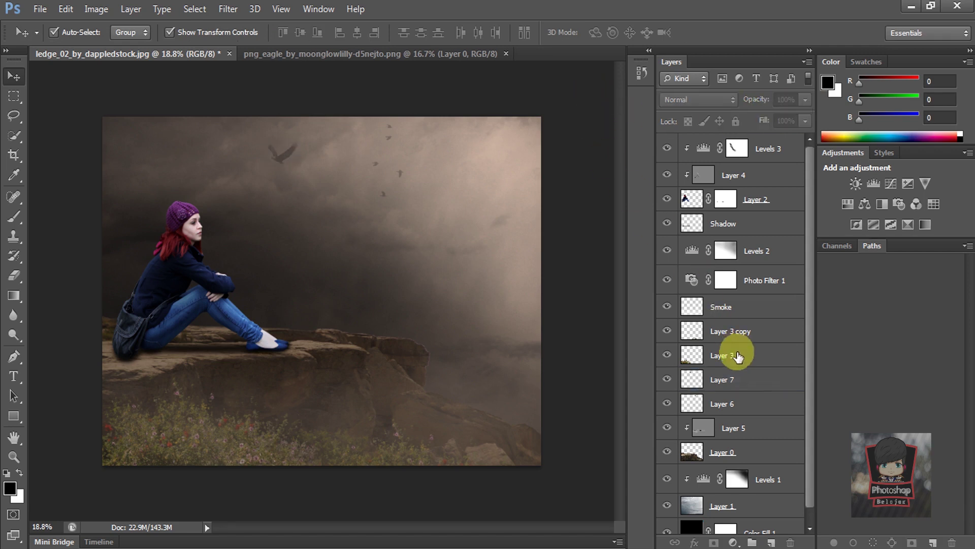
left_click(742, 390)
left_click(806, 99)
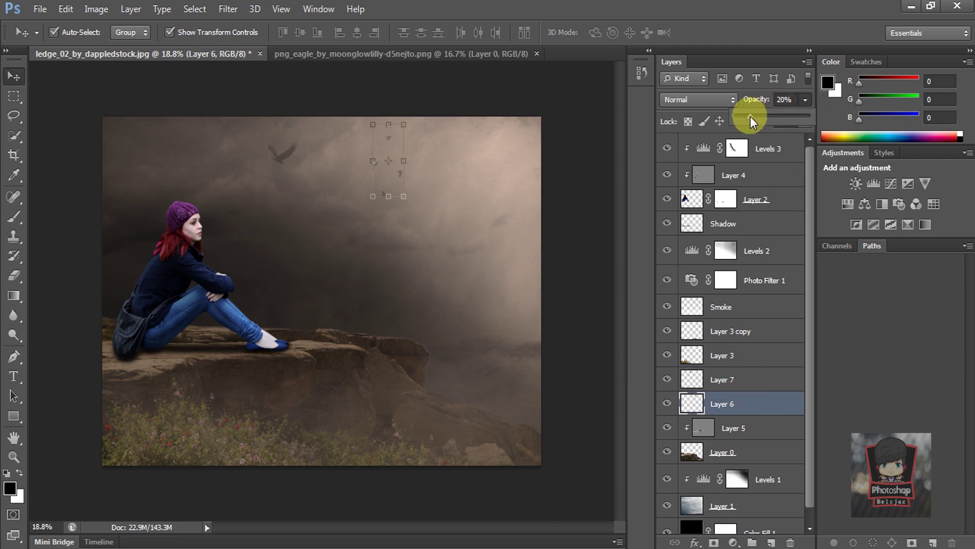
left_click(578, 127)
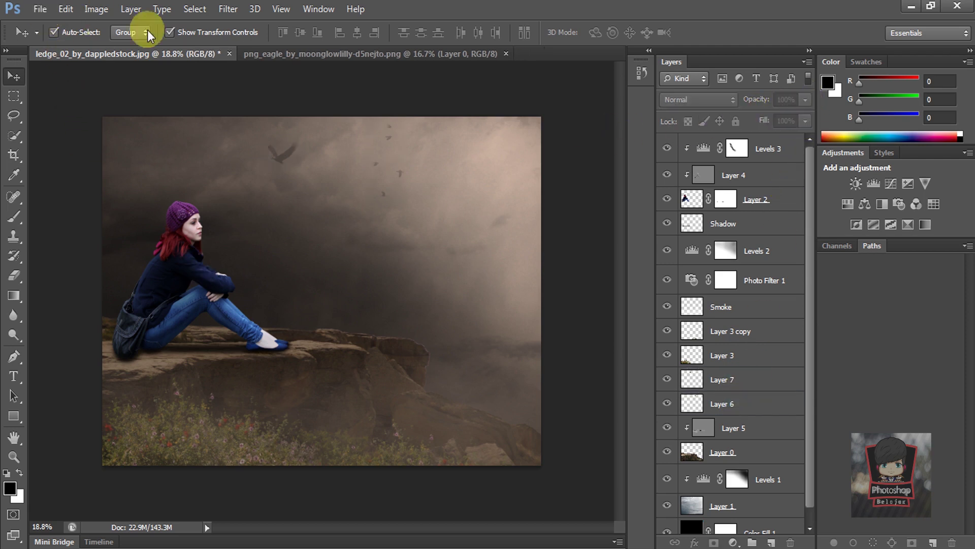
left_click(284, 54)
left_click(506, 53)
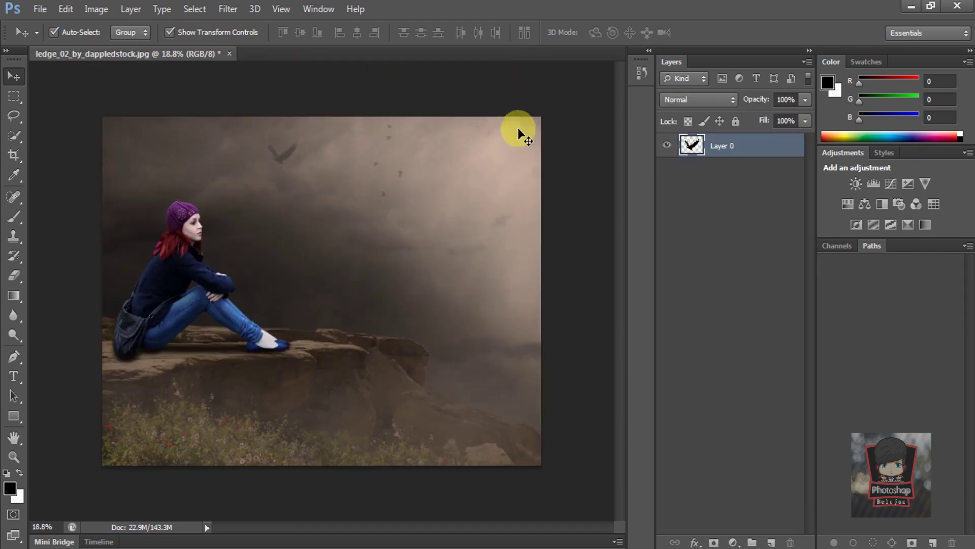
left_click(41, 10)
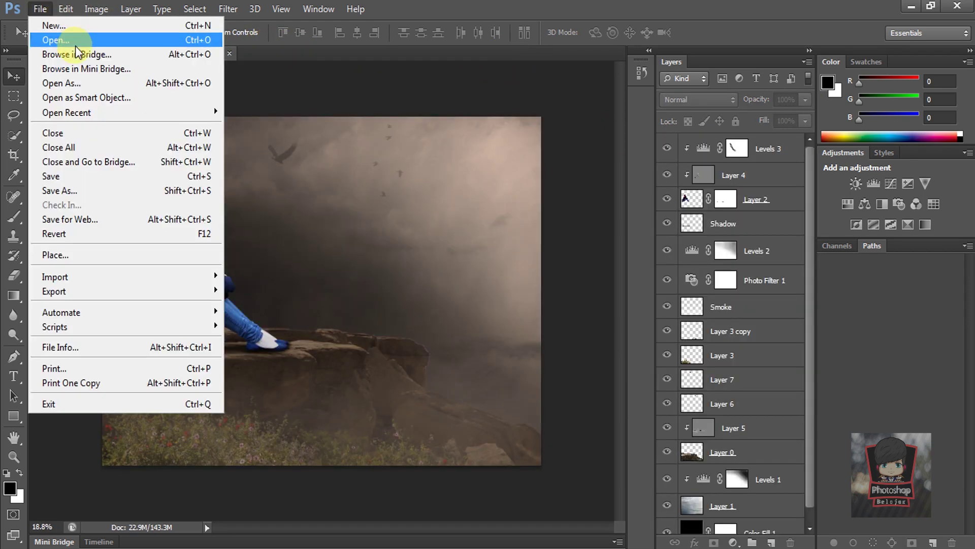
Open light-beam image 11, drag it into the ledge document, and release its clipping mask
left_click(66, 39)
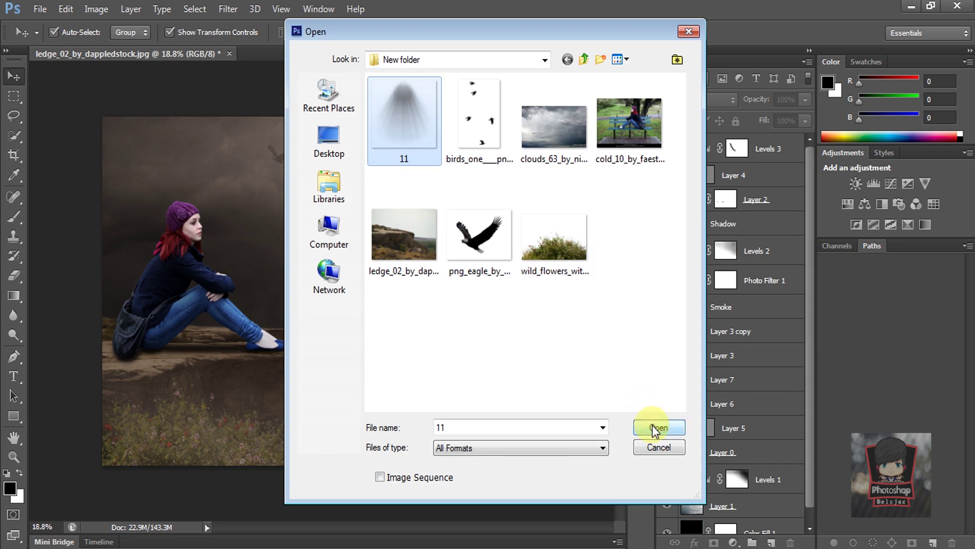
left_click(650, 426)
mouse_move(408, 258)
left_mouse_down()
mouse_move(182, 71)
mouse_move(354, 210)
left_mouse_up()
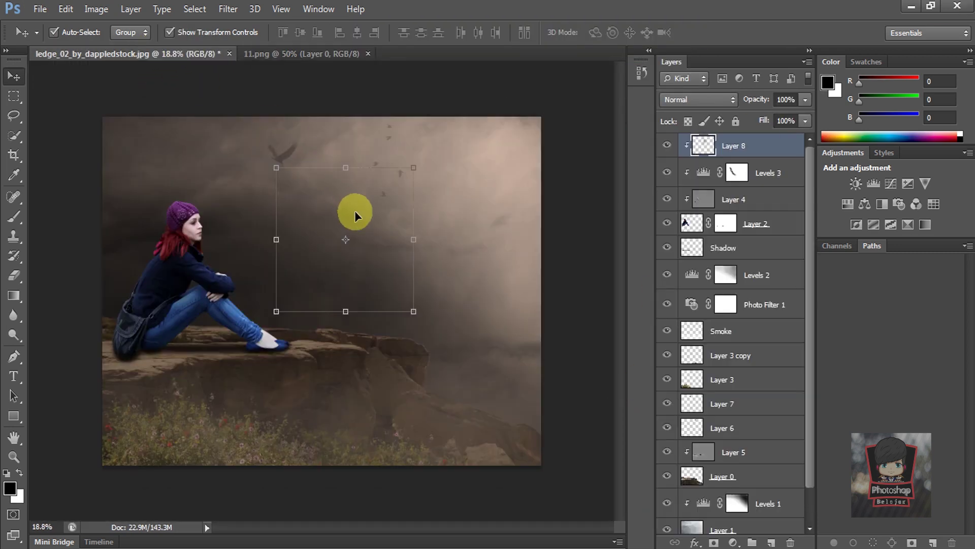
right_click(757, 145)
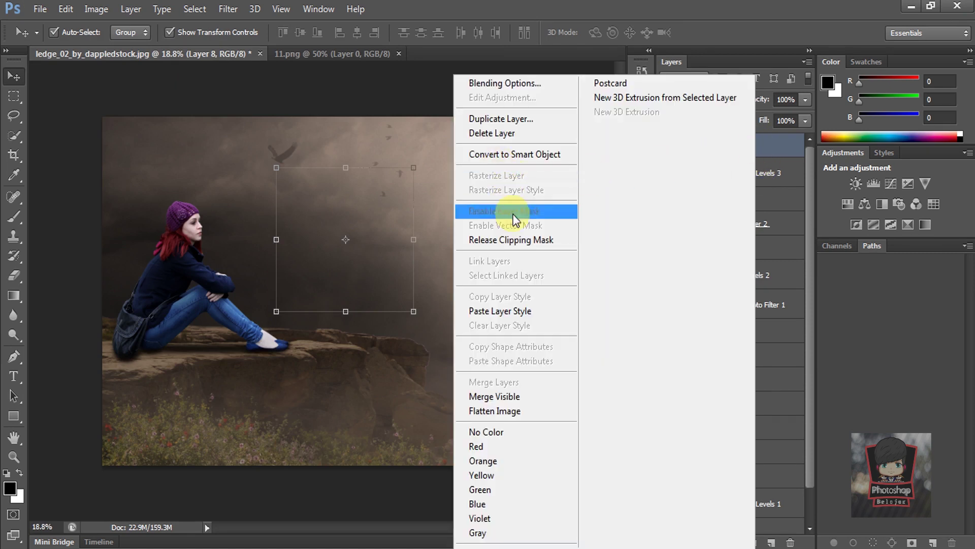
left_click(511, 239)
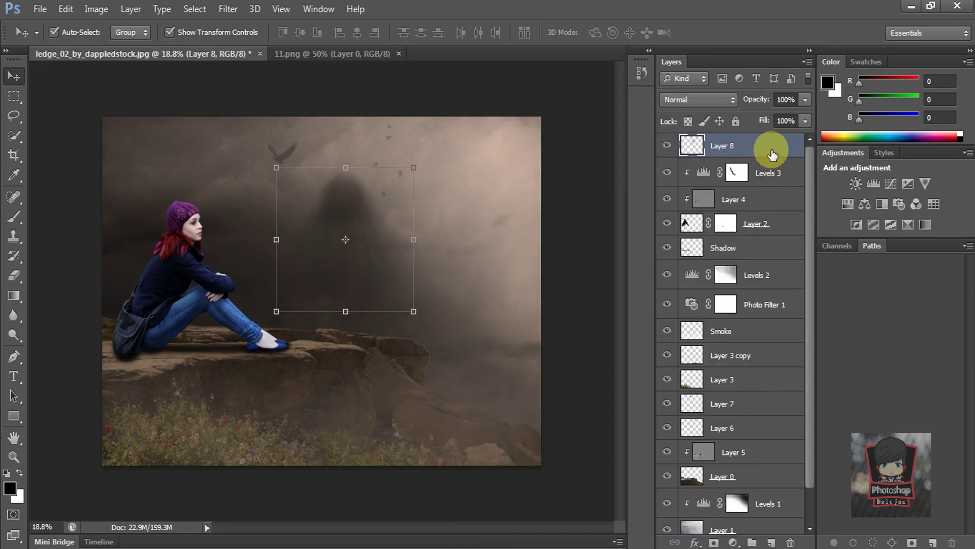
Give Layer 8 a white Color Overlay style and begin rotating the beam about 57°
double_click(772, 150)
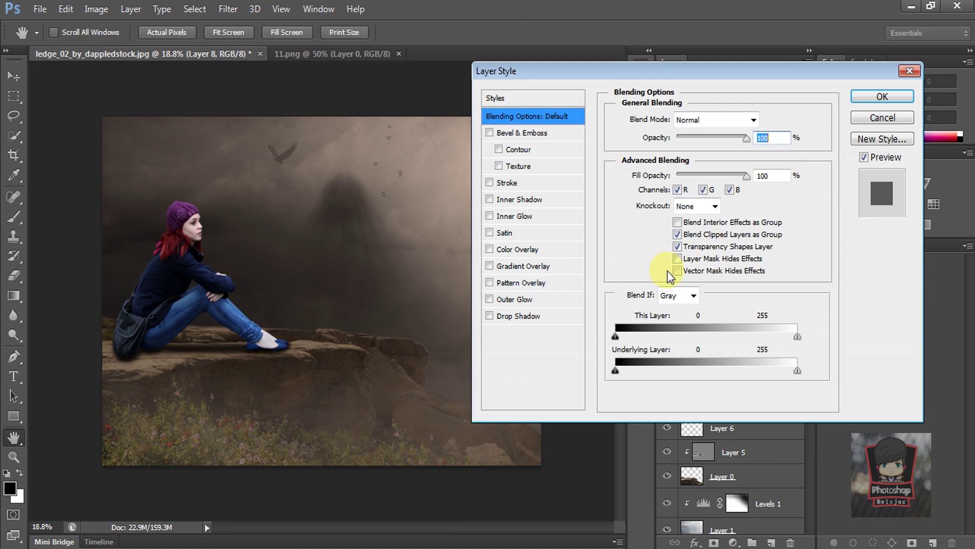
left_click(519, 249)
left_click(767, 122)
left_click_drag(437, 345, 240, 239)
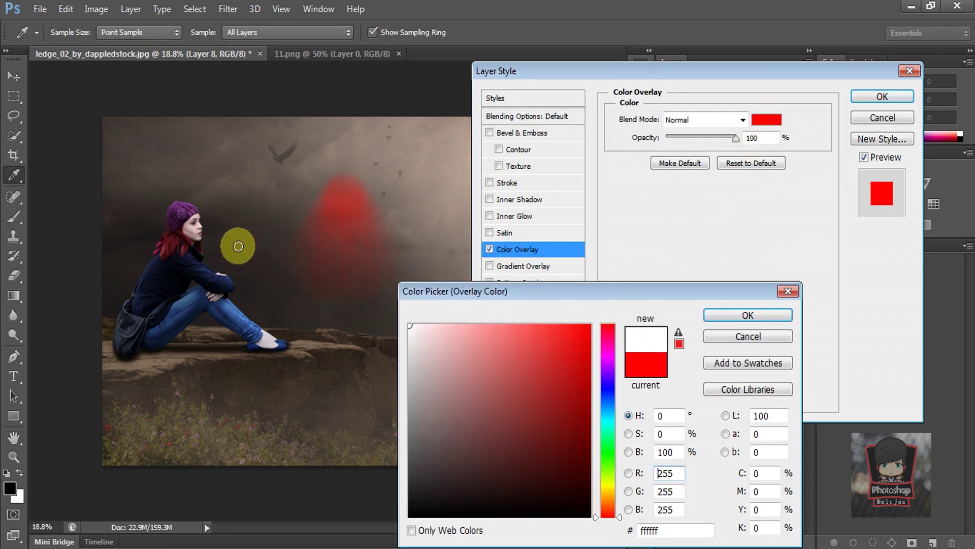
left_click(730, 322)
left_click(881, 96)
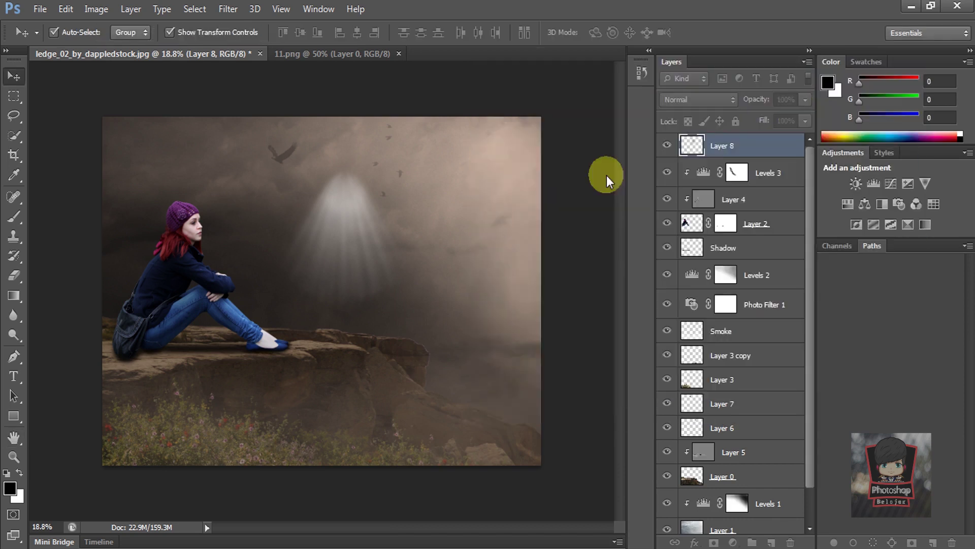
left_click(414, 311)
left_click_drag(416, 312, 318, 377)
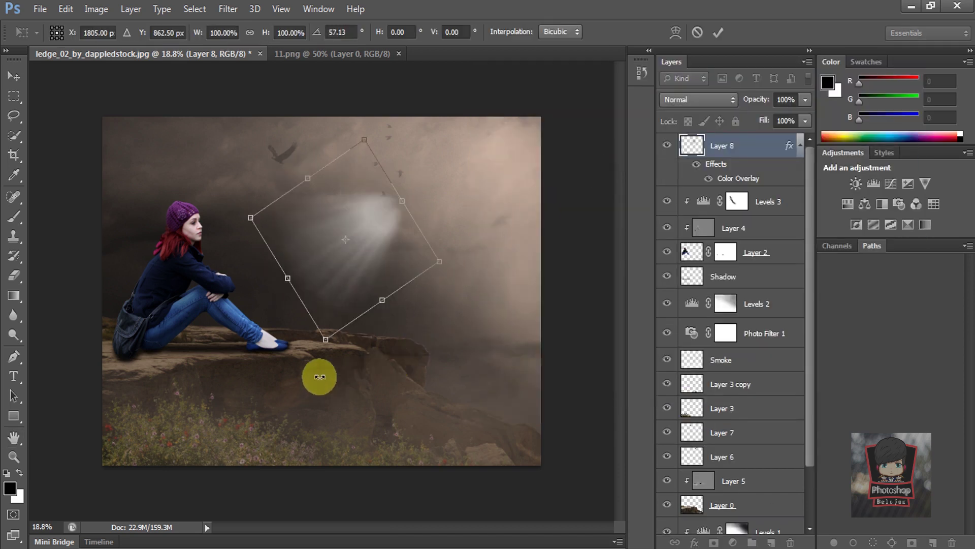
Rotate the light beam to about 47°, enlarge it about 245% toward the woman, and duplicate it
left_click_drag(378, 238, 467, 182)
left_click_drag(448, 259, 353, 450)
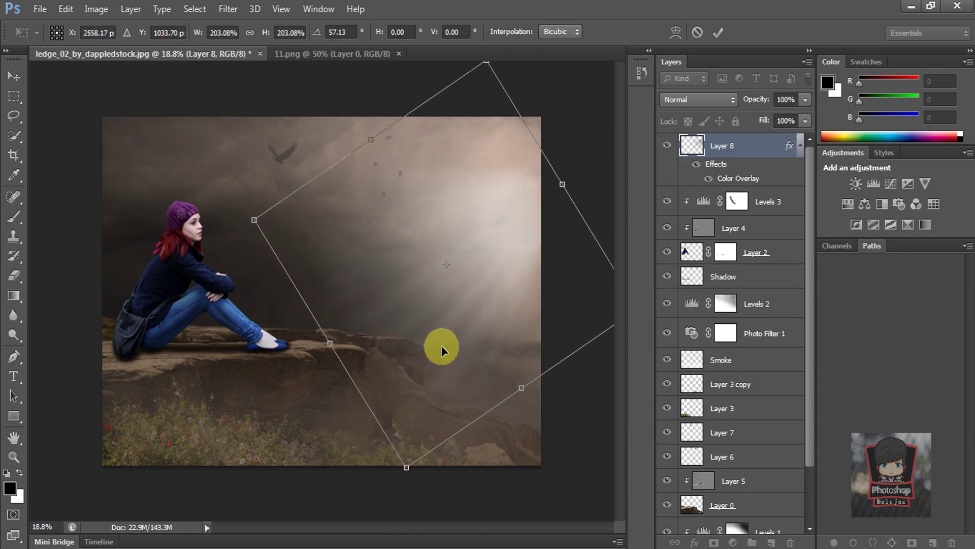
left_click_drag(436, 366, 462, 244)
left_click_drag(405, 429, 430, 380)
left_click_drag(433, 340, 438, 336)
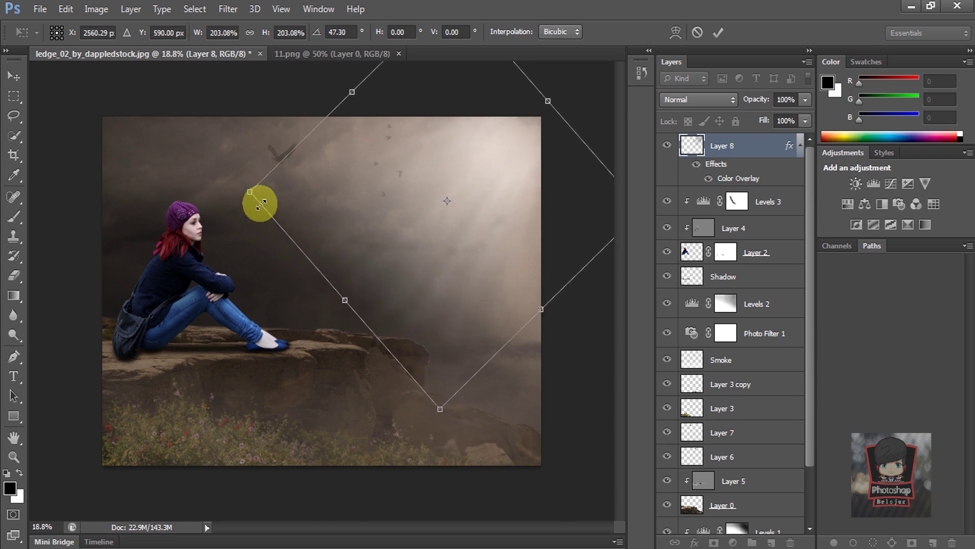
left_click_drag(260, 204, 148, 206)
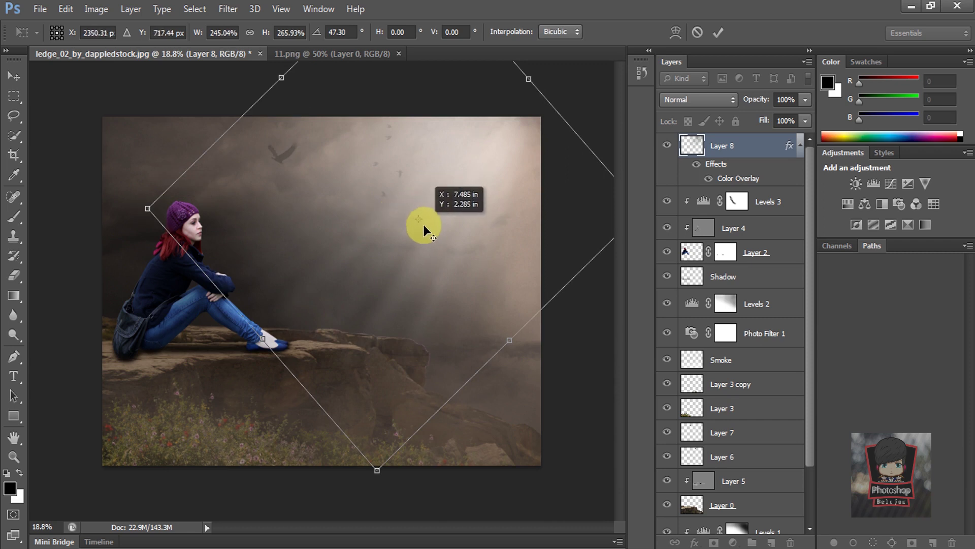
left_click_drag(431, 211, 444, 213)
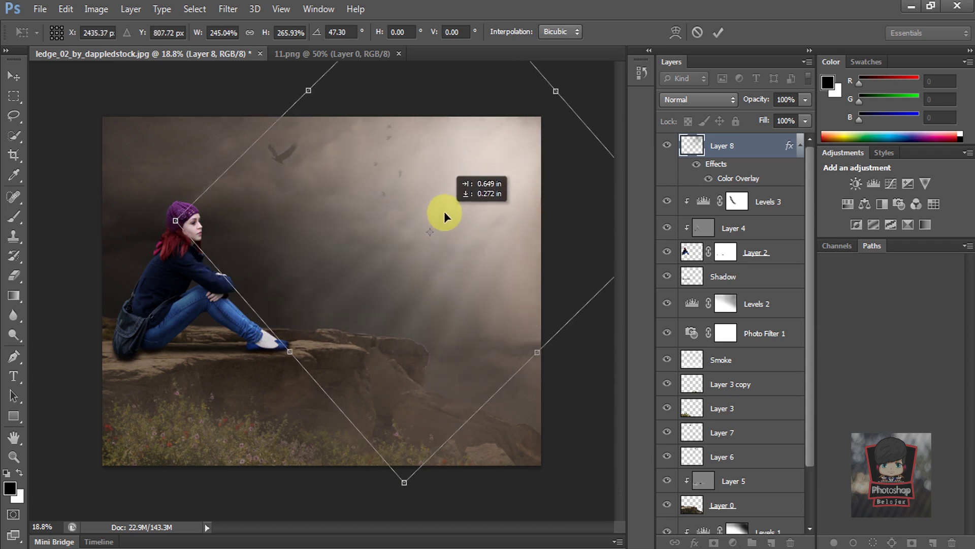
scroll(366, 191, "down", 3)
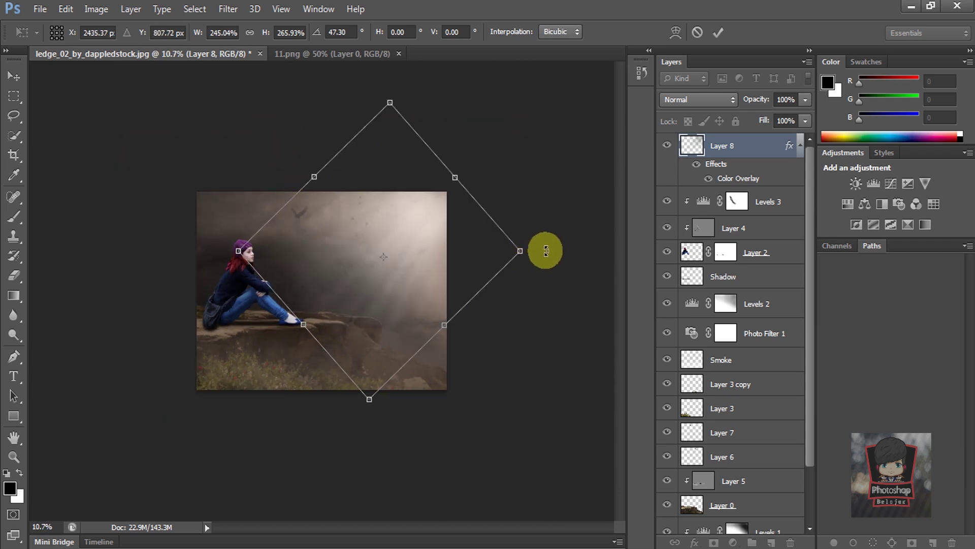
left_click_drag(546, 251, 545, 257)
key("Return")
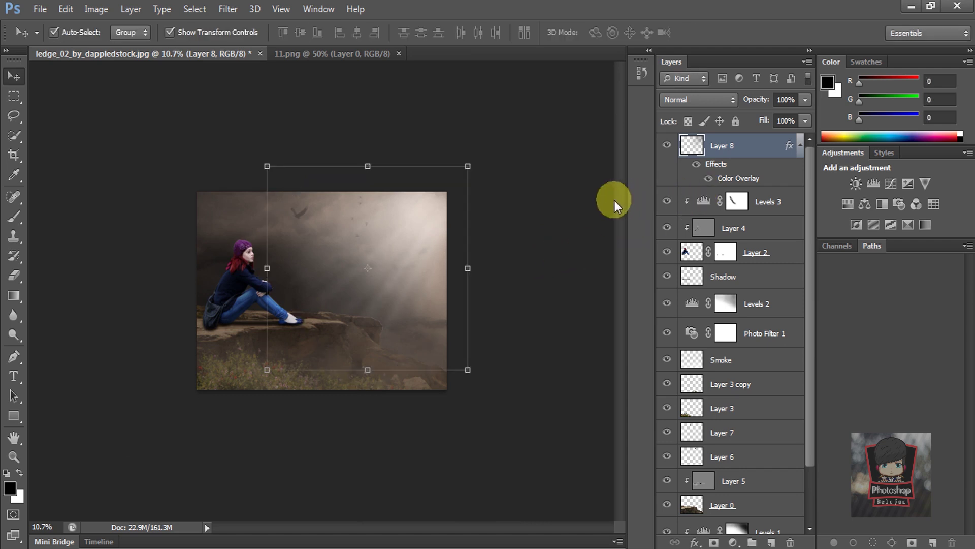
key("ctrl+j")
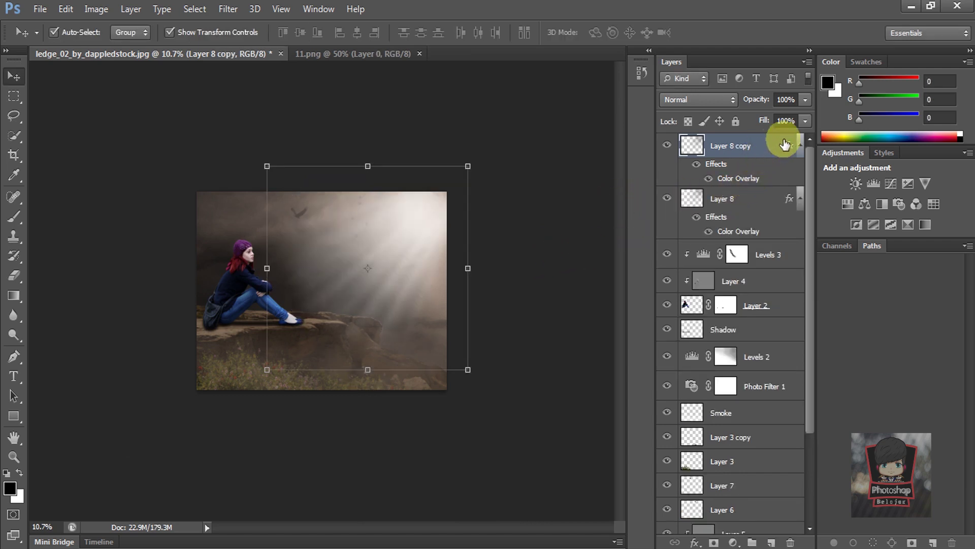
Set Layer 8 to 20% opacity and Layer 8 copy to 52%
left_click(767, 200)
left_click(805, 99)
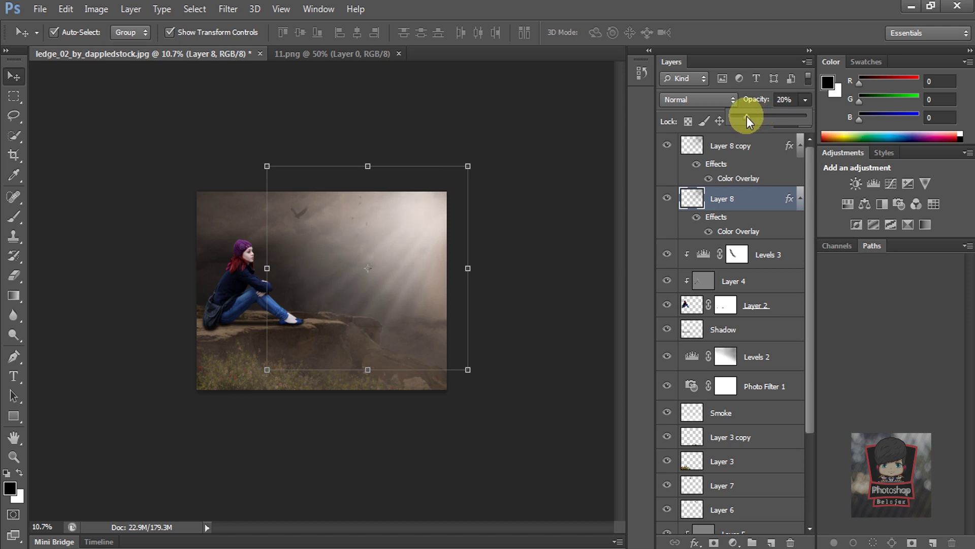
left_click(747, 148)
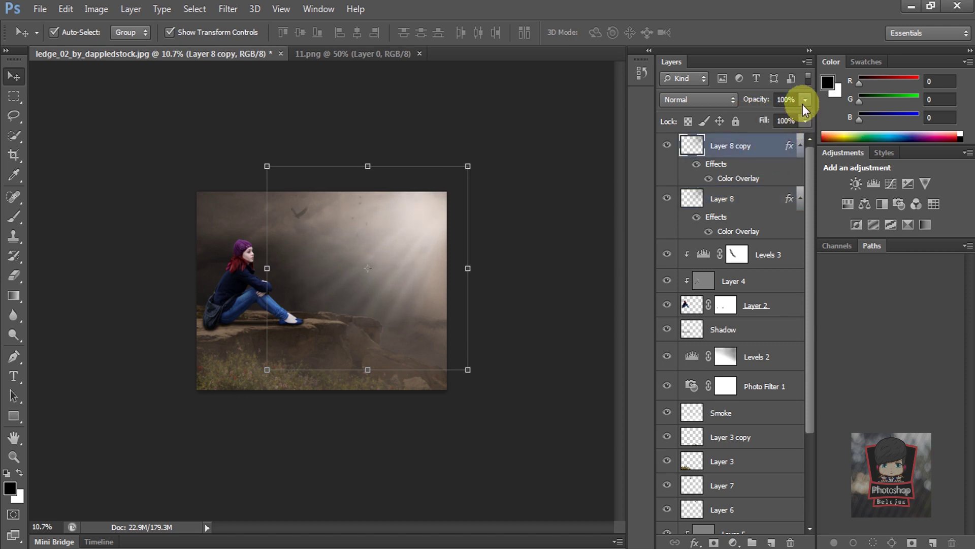
left_click(779, 116)
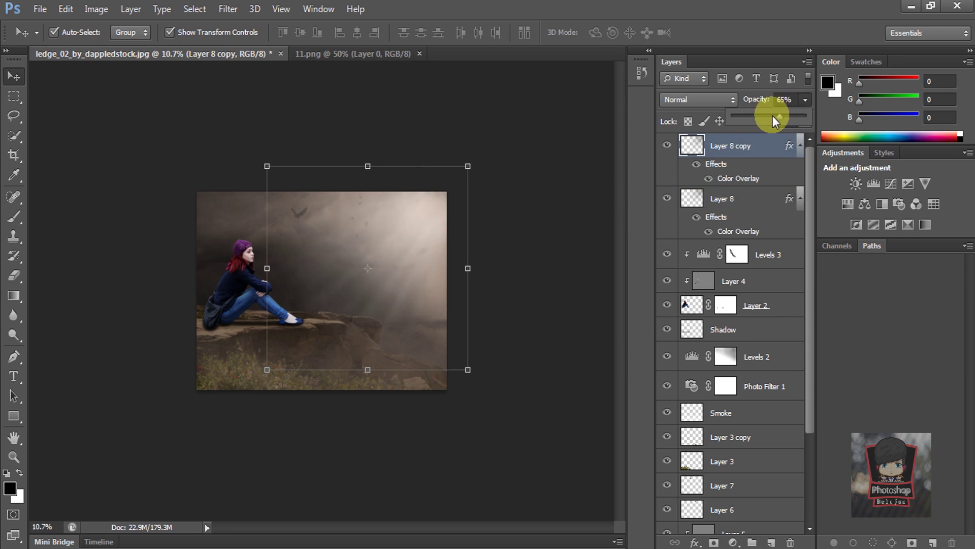
left_click(550, 148)
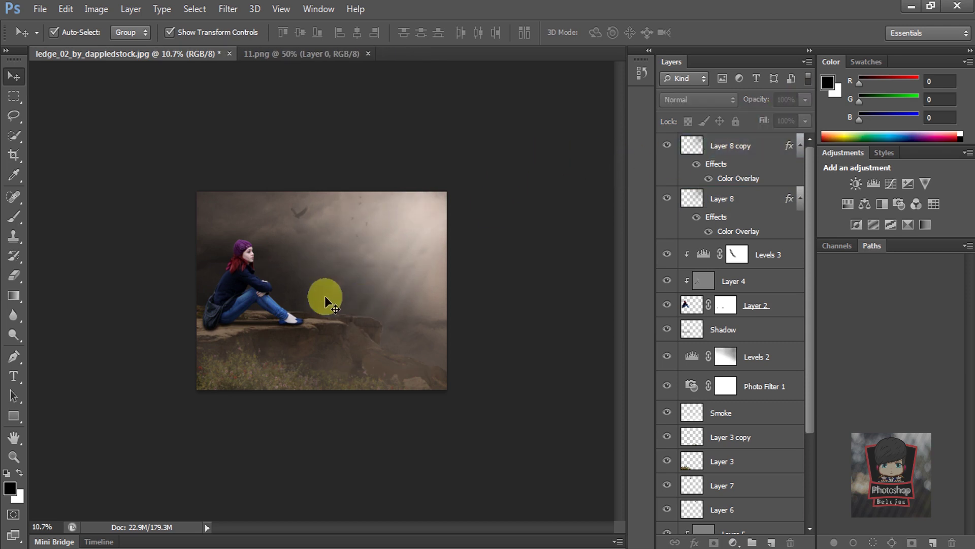
scroll(324, 295, "up", 3)
scroll(281, 310, "up", 2)
scroll(296, 260, "down", 3)
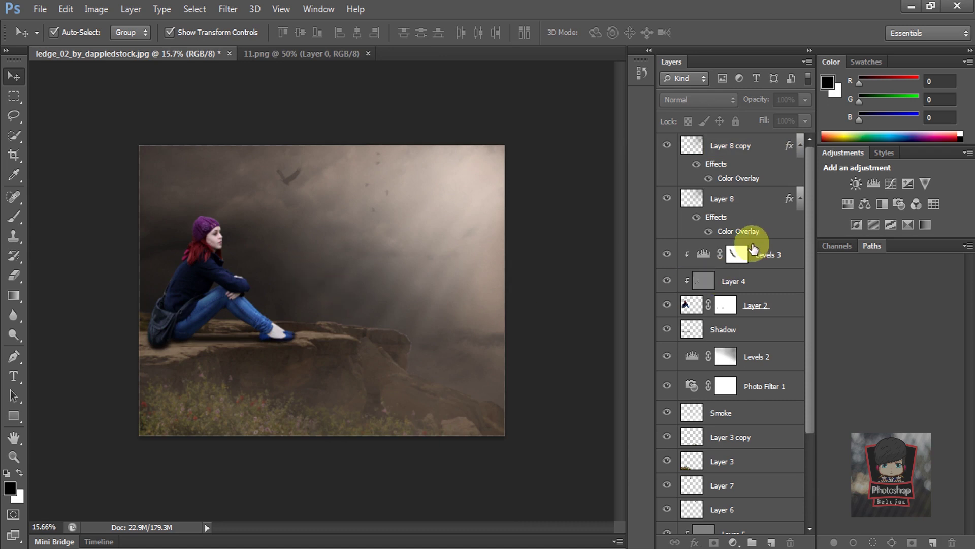
left_click(748, 147)
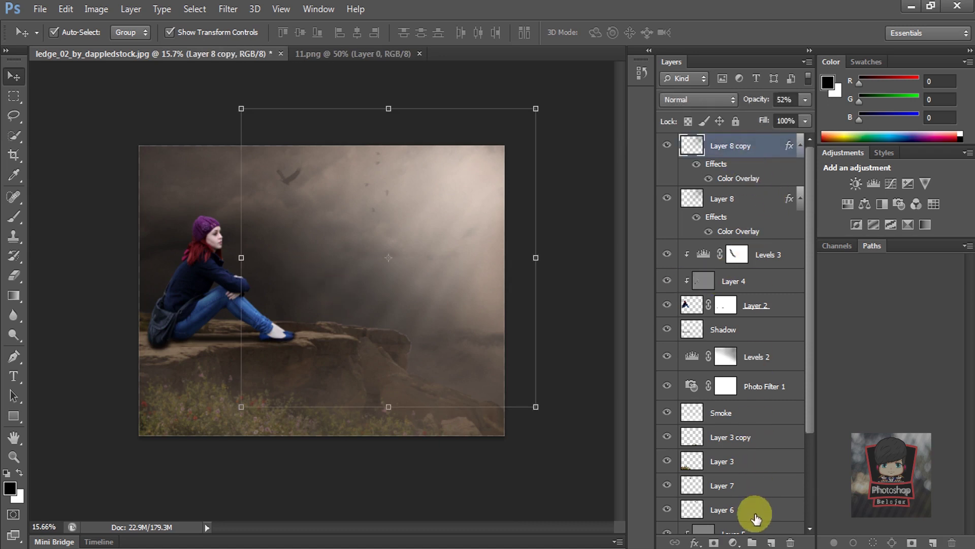
left_click(733, 542)
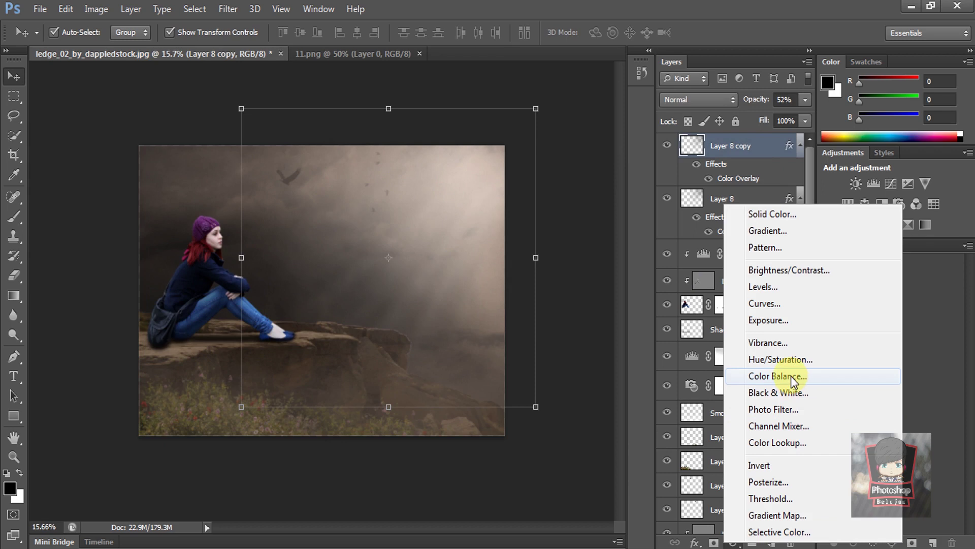
Add a Color Balance layer with midtones Red +25 and Magenta −34
left_click(791, 376)
left_click_drag(724, 193, 738, 190)
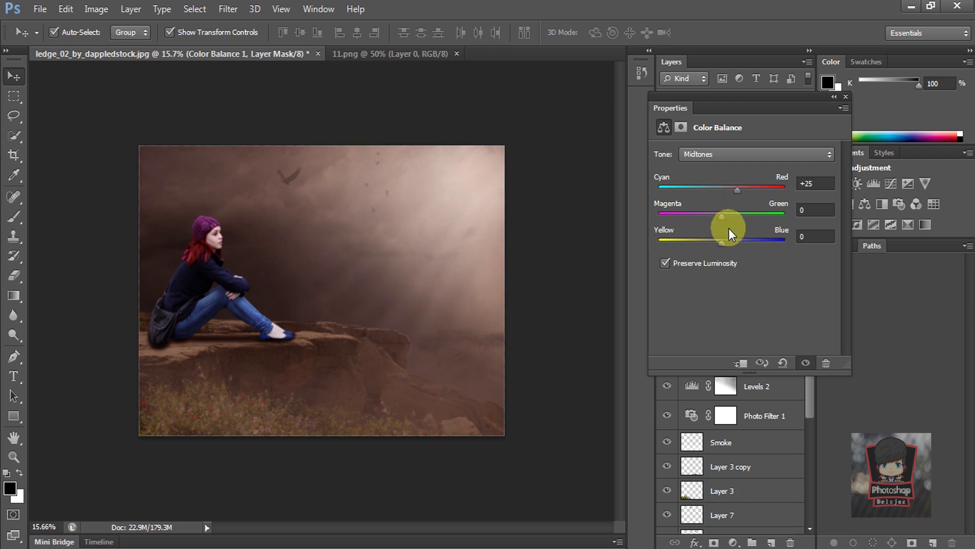
left_click_drag(721, 218, 707, 216)
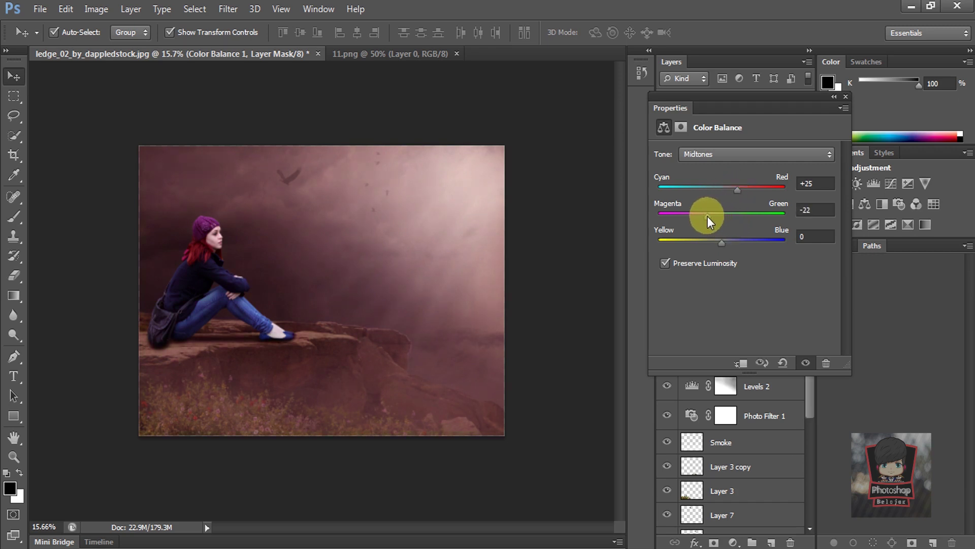
left_click_drag(705, 215, 700, 215)
left_click(846, 97)
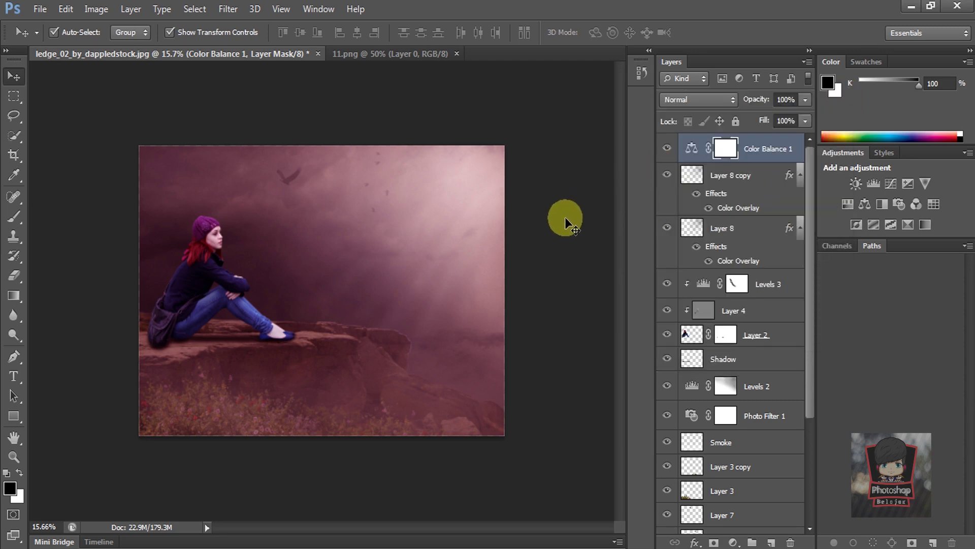
left_click(559, 219)
key("ctrl+plus")
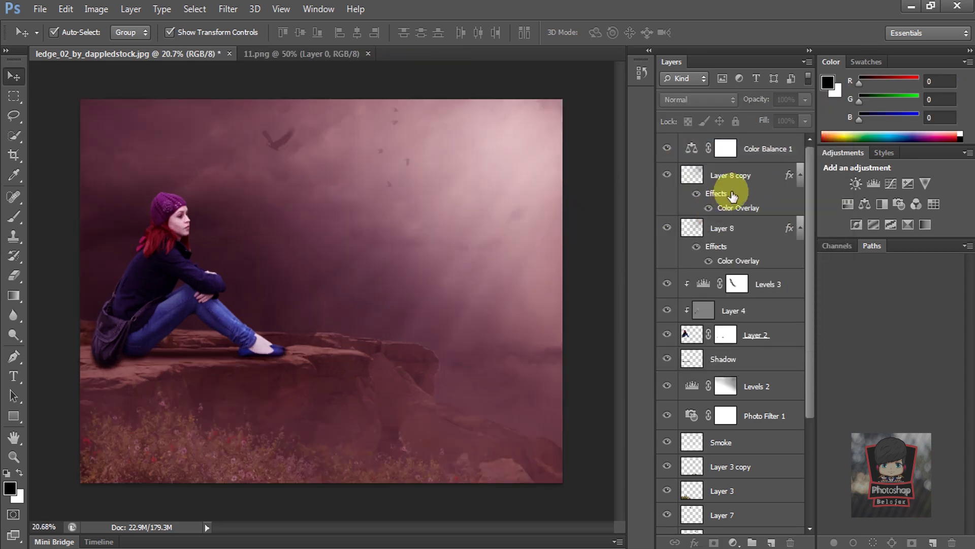
Rotate Layer 8 and Layer 8 copy together about 11.34° clockwise and nudge the light rays upward
left_click(737, 179)
left_click(738, 224, "shift")
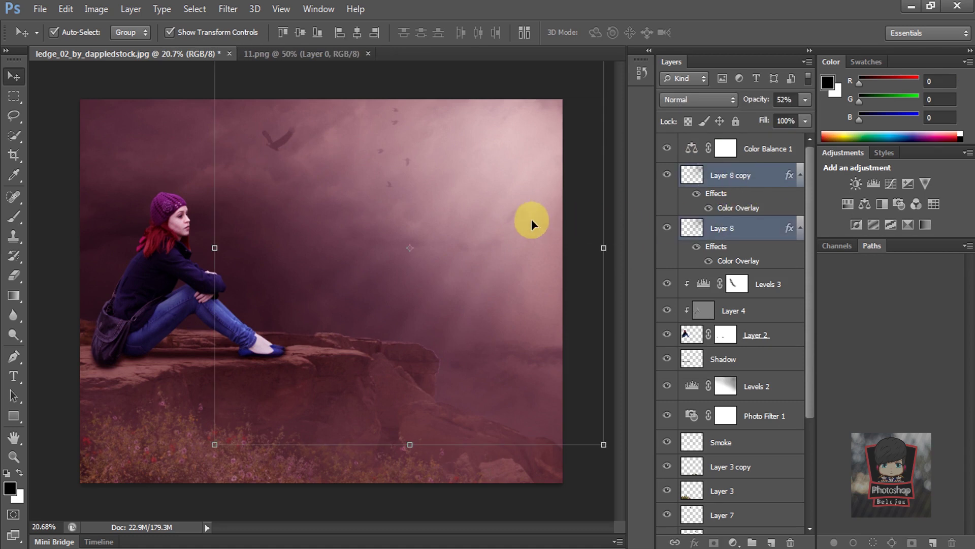
key("ctrl+minus")
key("ctrl+t")
left_click_drag(533, 407, 514, 446)
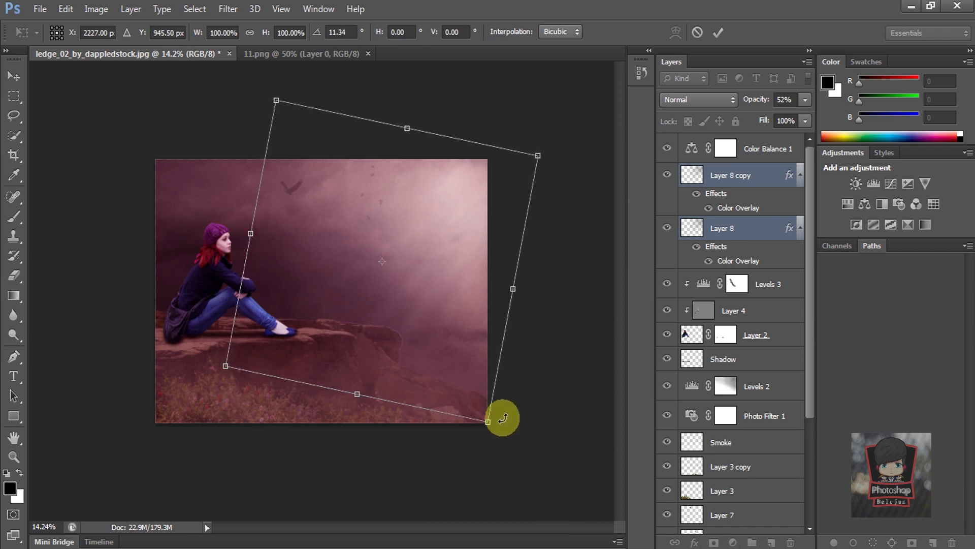
left_click_drag(449, 353, 449, 341)
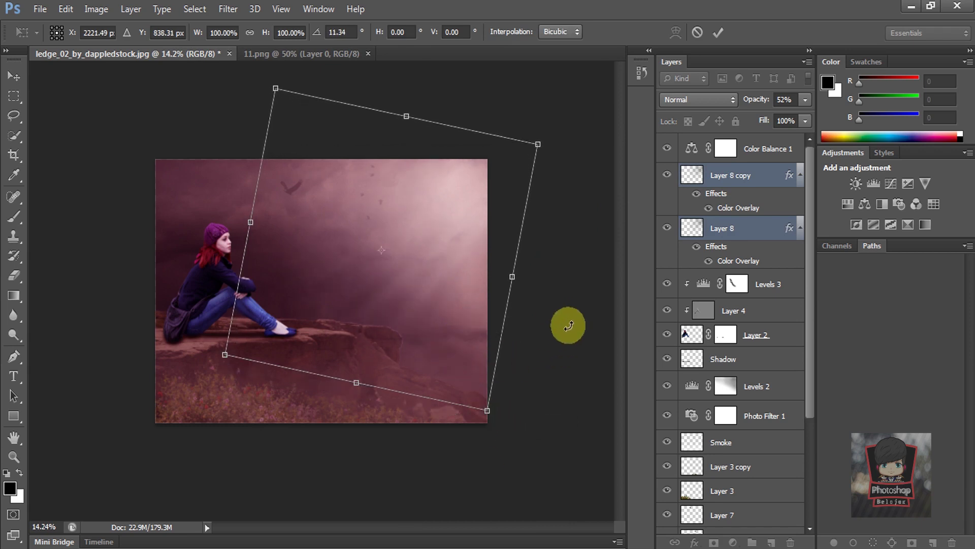
key("Return")
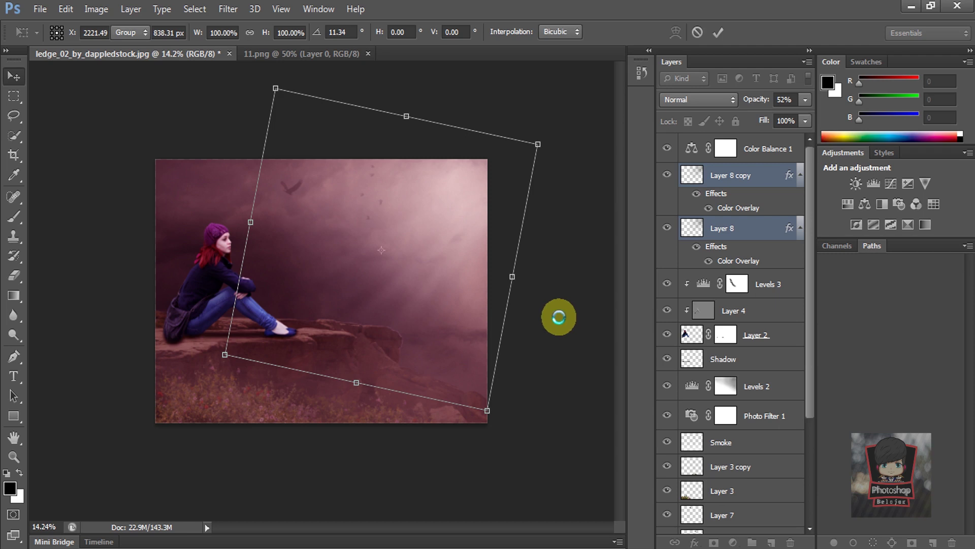
left_click(585, 320)
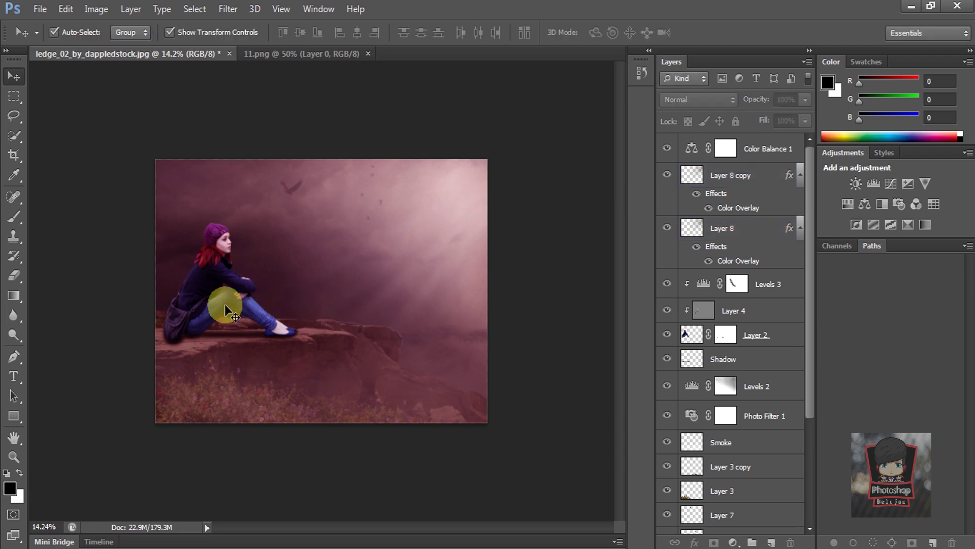
key("ctrl+plus")
key("ctrl+plus")
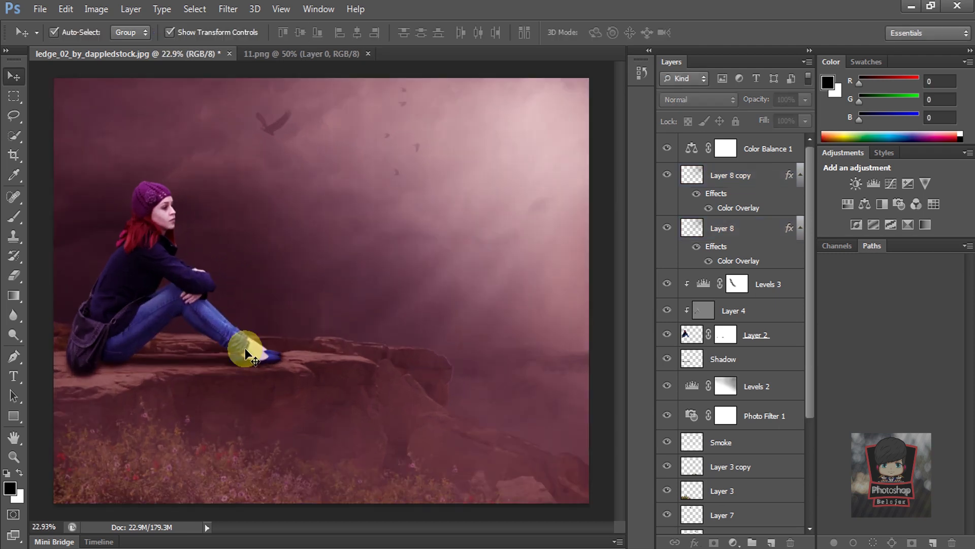
Burn the rock ledge beside the shoes on Layer 5 (Shadows range, 33% exposure, size 125)
left_click(727, 315)
scroll(734, 376, "down", 5)
left_click(731, 416)
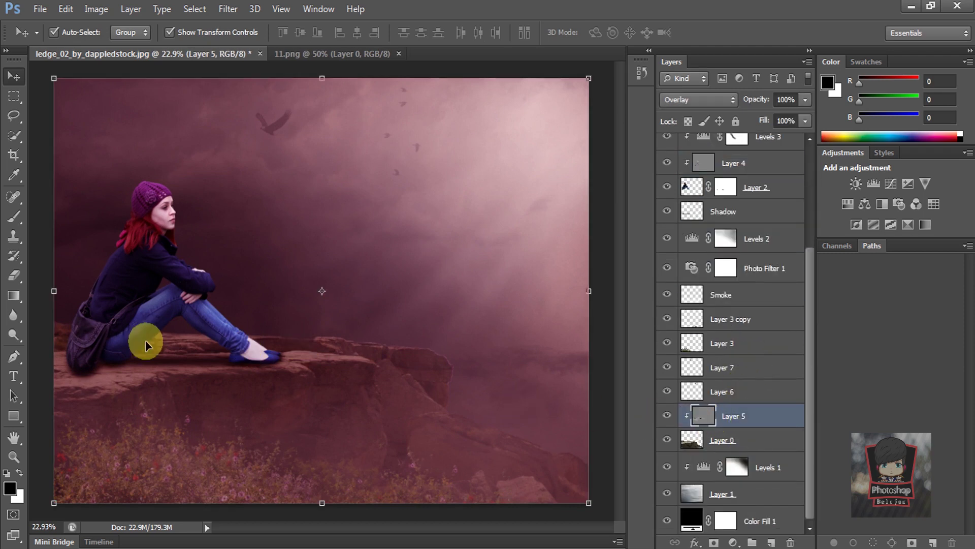
left_click(15, 335)
scroll(354, 355, "up", 1)
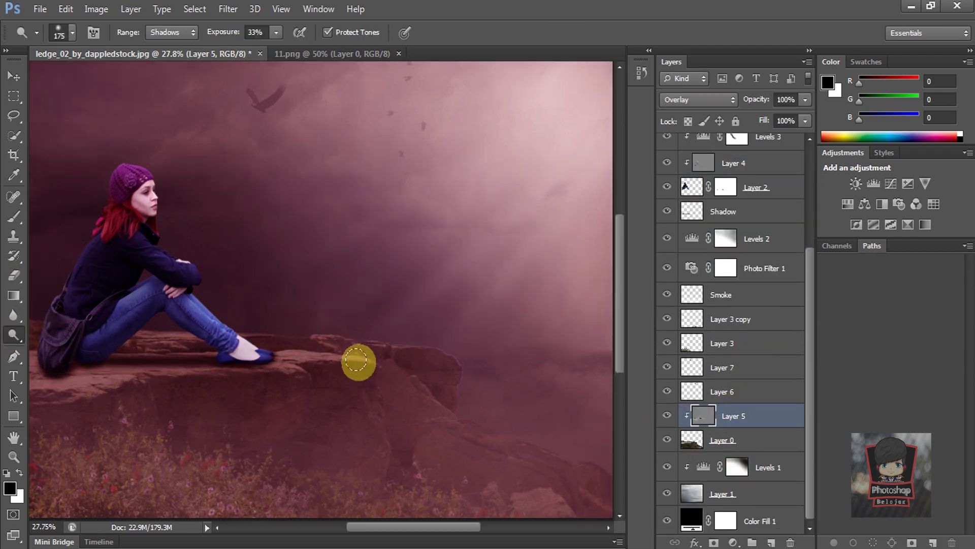
scroll(355, 355, "up", 1)
scroll(354, 356, "up", 2)
scroll(351, 345, "up", 1)
key("bracketleft")
key("bracketleft")
mouse_move(375, 352)
left_mouse_down()
mouse_move(158, 335)
mouse_move(281, 345)
mouse_move(255, 338)
mouse_move(333, 363)
mouse_move(239, 355)
left_mouse_up()
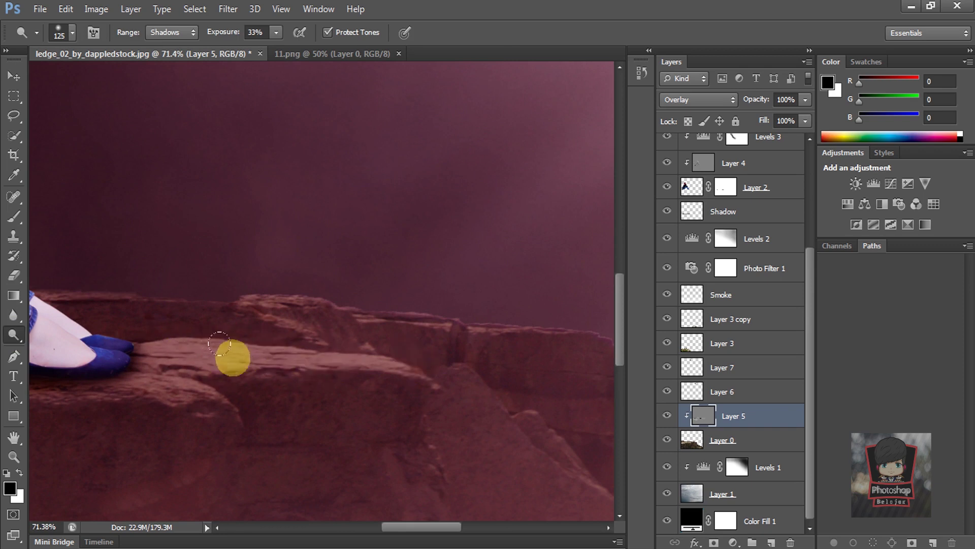
left_click(667, 417)
Toggle Layer 5's visibility to compare the rock before and after burning
left_click(667, 418)
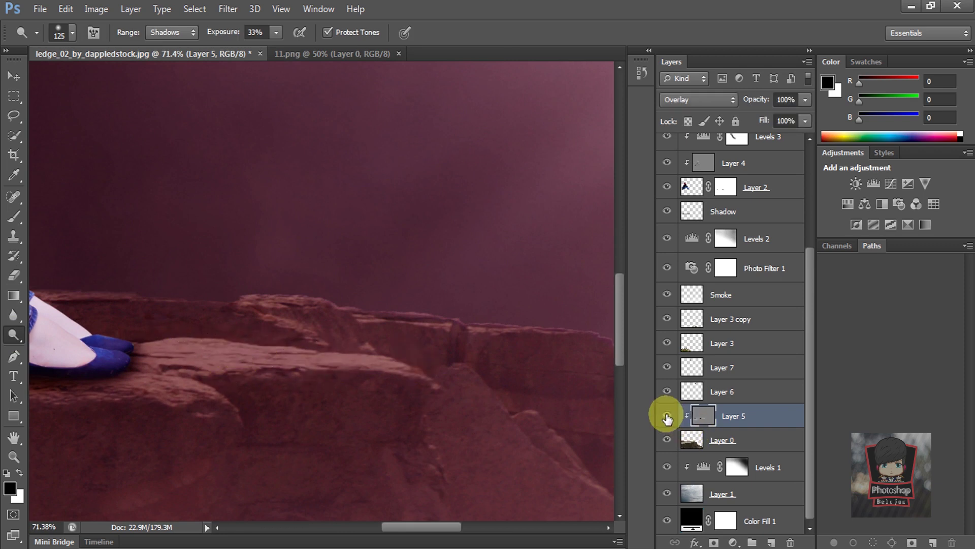
left_click(667, 418)
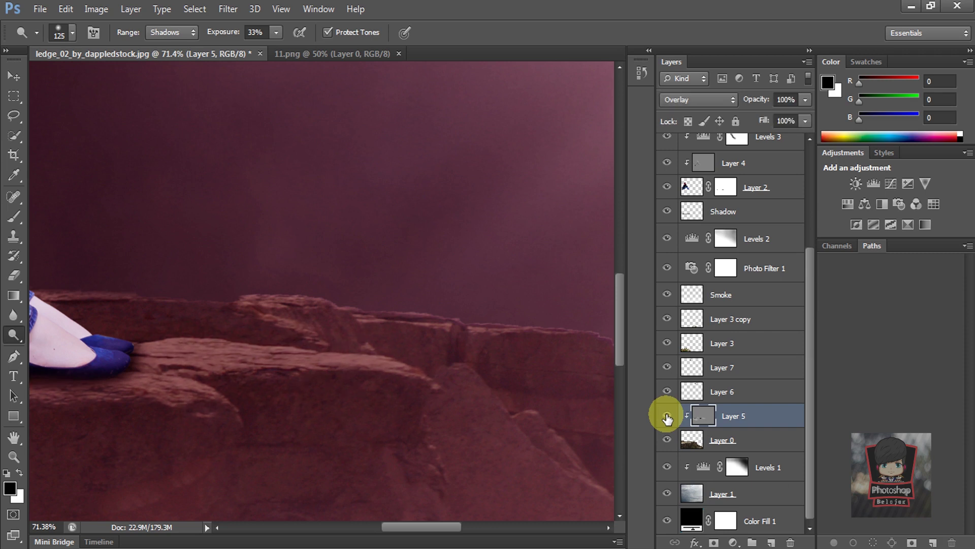
left_click(667, 418)
left_click(667, 418)
scroll(483, 379, "down", 2)
scroll(483, 379, "down", 1)
scroll(485, 379, "down", 1)
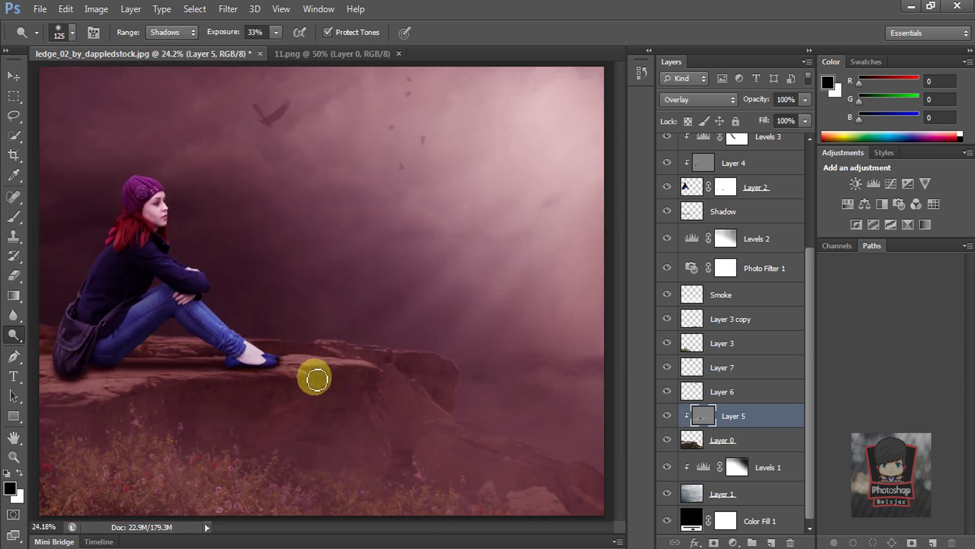
scroll(351, 373, "down", 1)
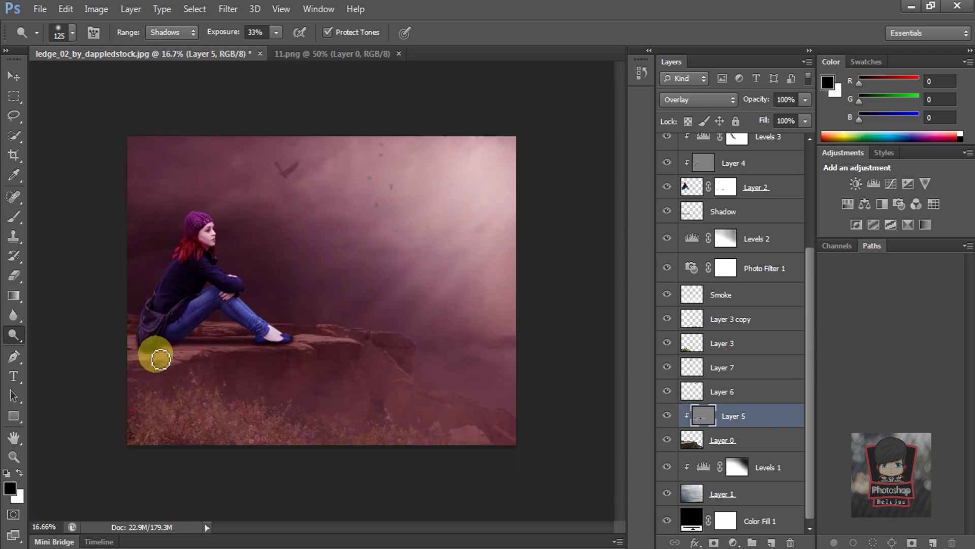
scroll(152, 355, "up", 1)
scroll(179, 371, "down", 1)
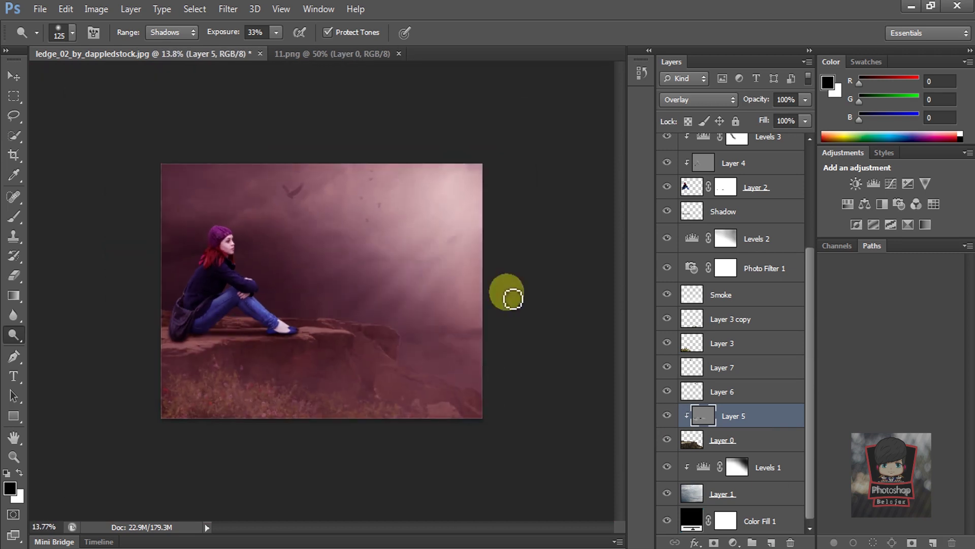
scroll(762, 203, "up", 3)
Add a black-to-transparent Linear 90° Gradient Fill layer above Color Balance 1
left_click(762, 149)
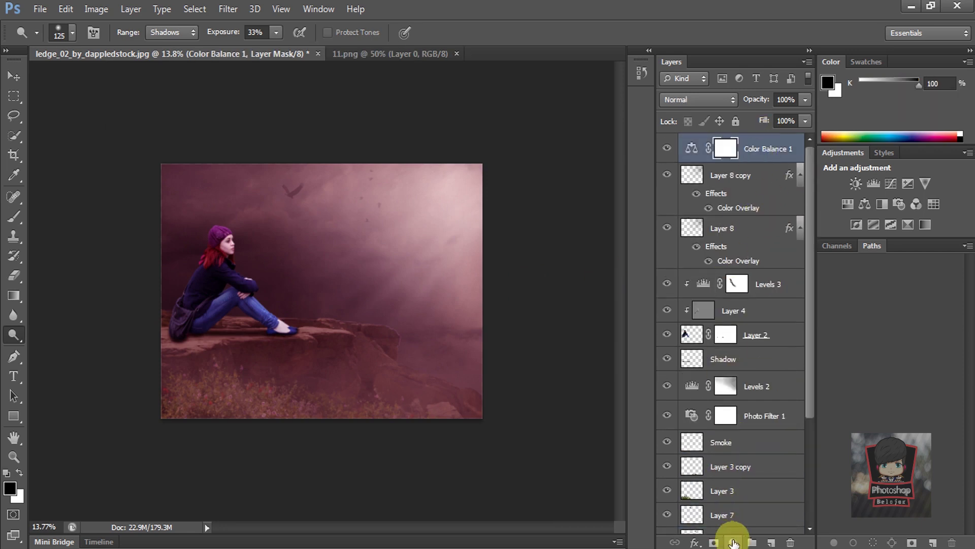
left_click(733, 542)
left_click(768, 227)
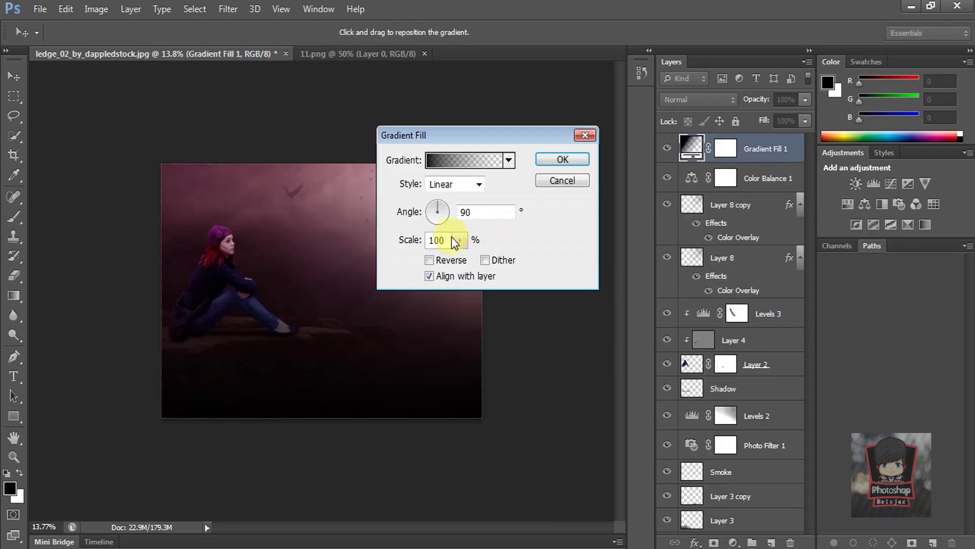
left_click(549, 163)
left_click(725, 149)
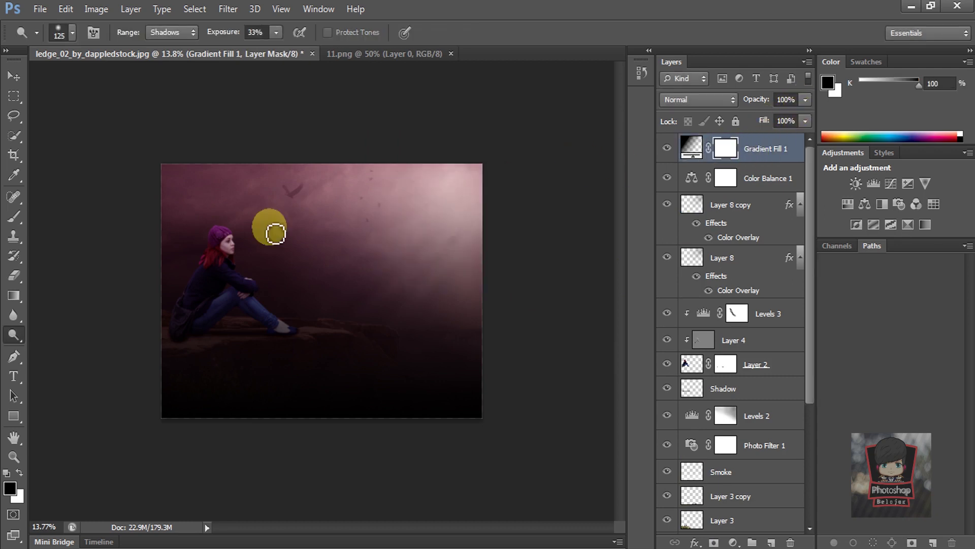
Draw vertical 37% gradients on its mask to keep the sky bright, then set opacity to 77%
left_click(14, 296)
left_click_drag(314, 208, 309, 347)
key("ctrl+plus")
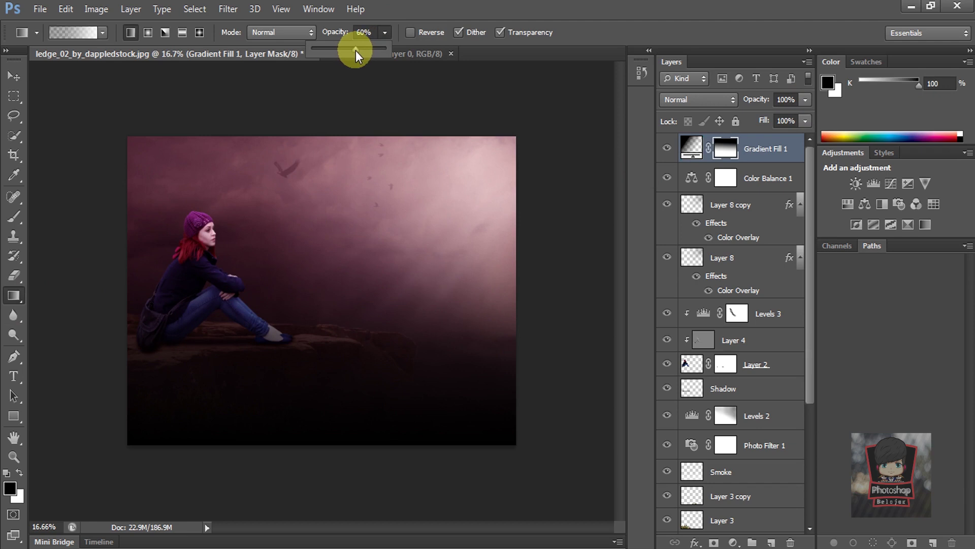
left_click_drag(345, 47, 339, 49)
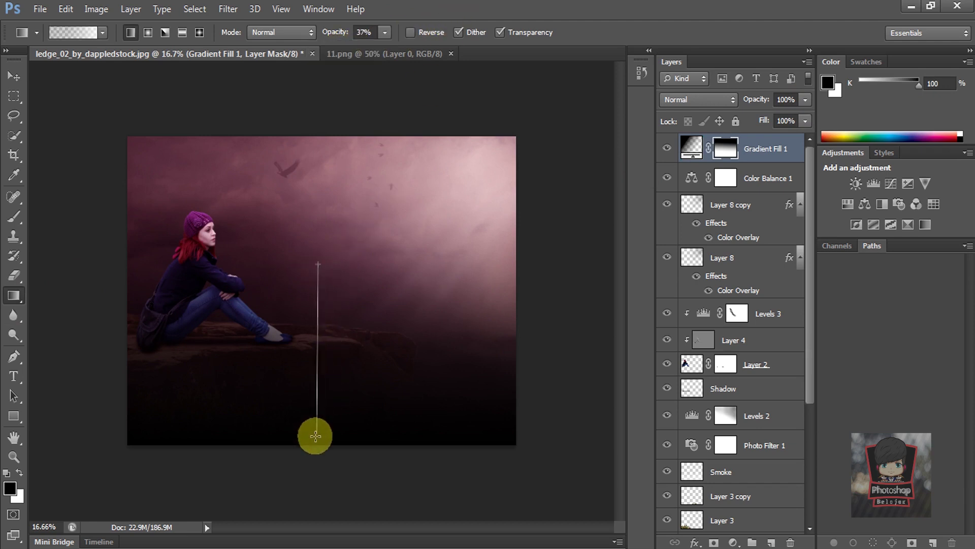
left_click_drag(327, 285, 313, 447)
left_click_drag(322, 350, 312, 518)
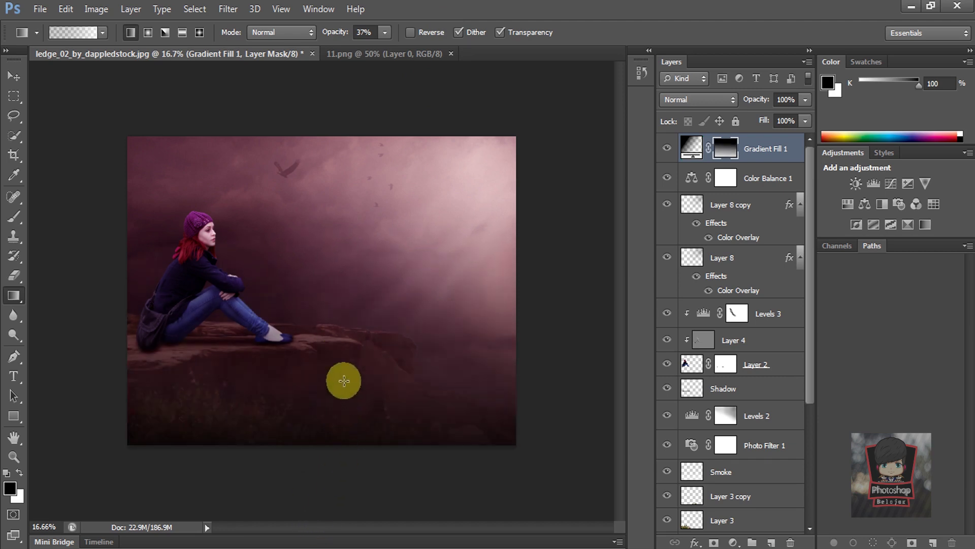
left_click_drag(330, 339, 329, 437)
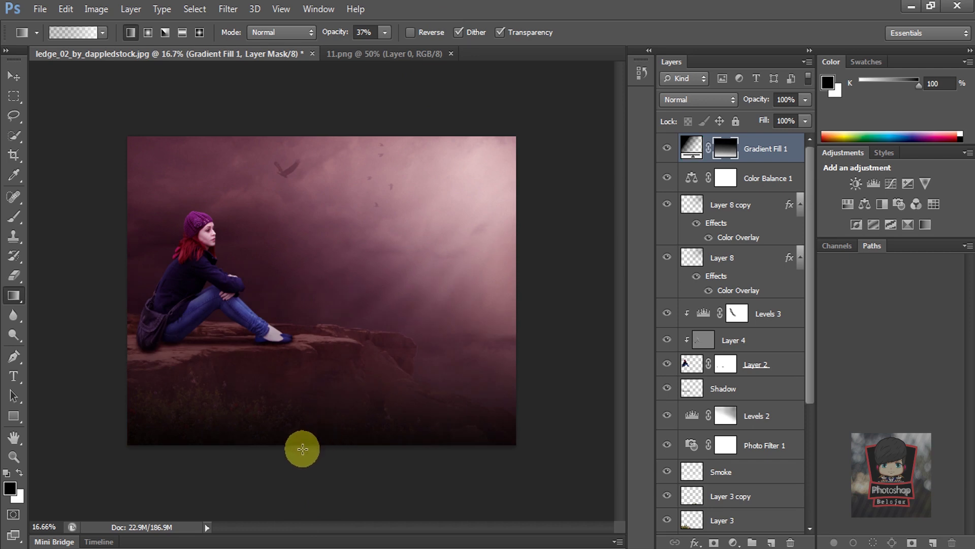
left_click_drag(336, 310, 336, 433)
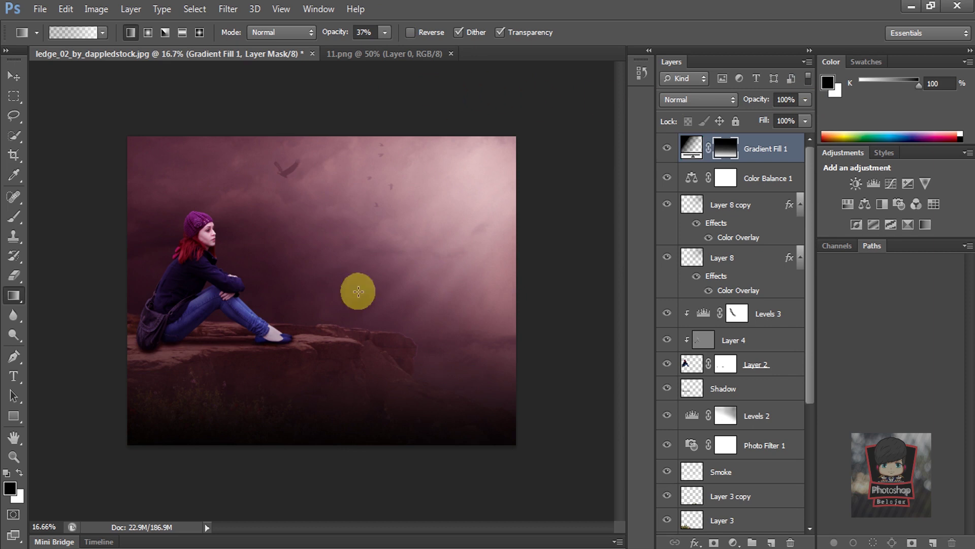
left_click_drag(302, 314, 302, 425)
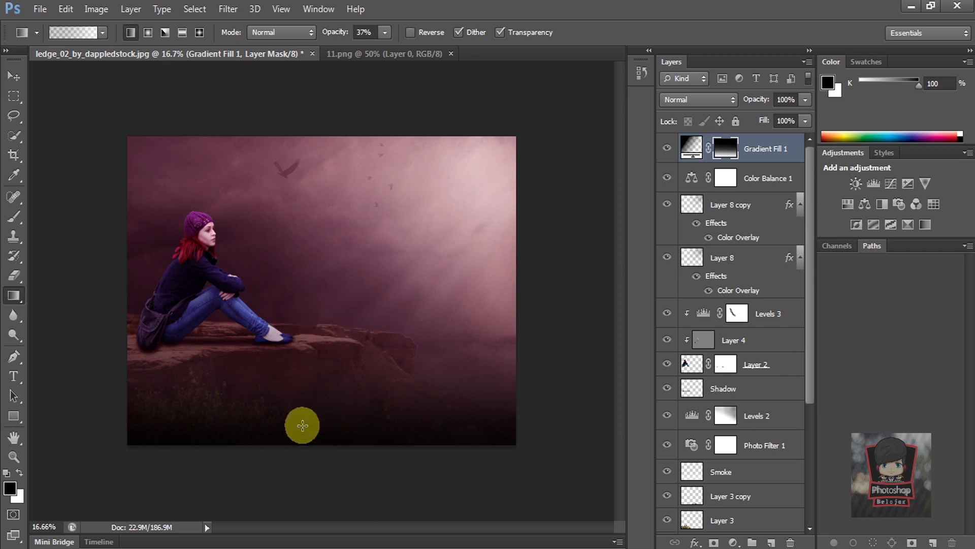
left_click(805, 99)
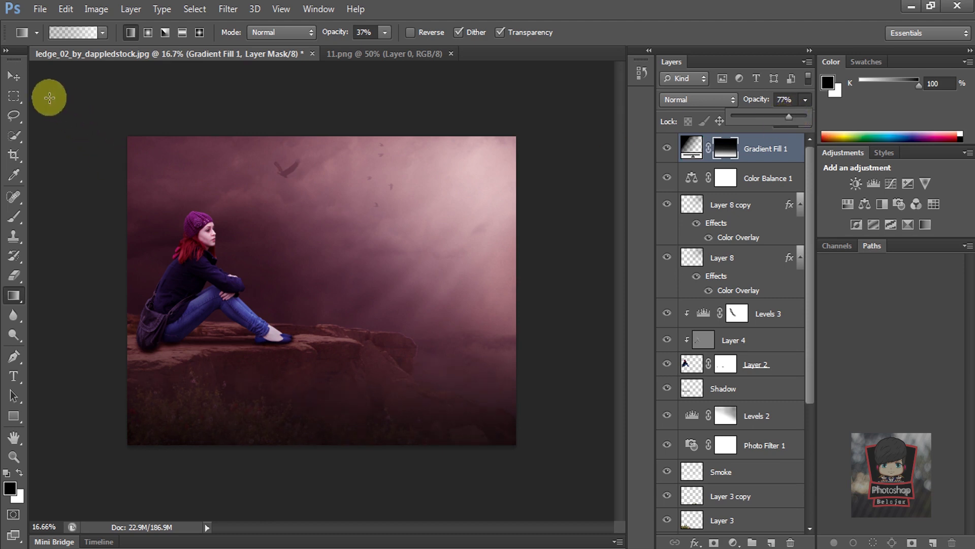
Lower the Shadow layer's opacity to about 63%
left_click(14, 76)
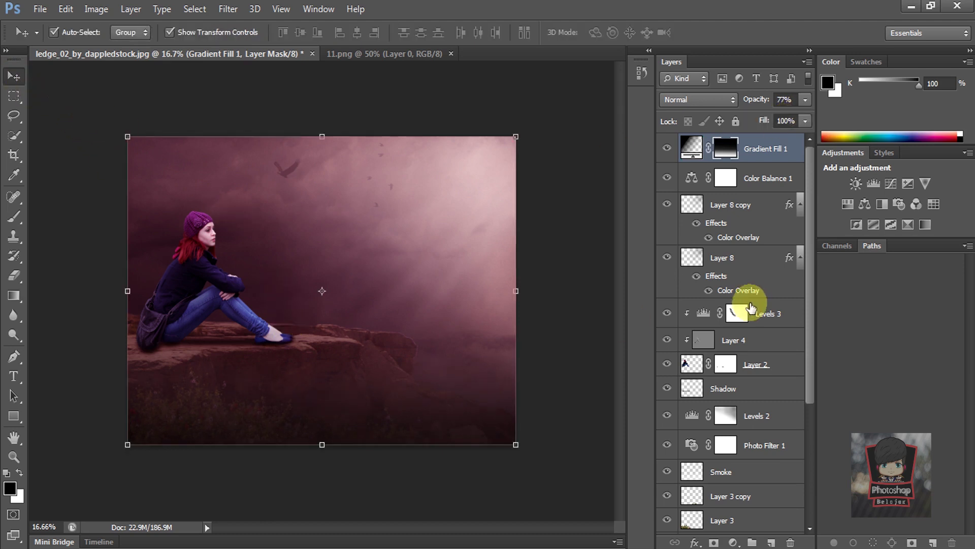
left_click(762, 389)
left_click(805, 100)
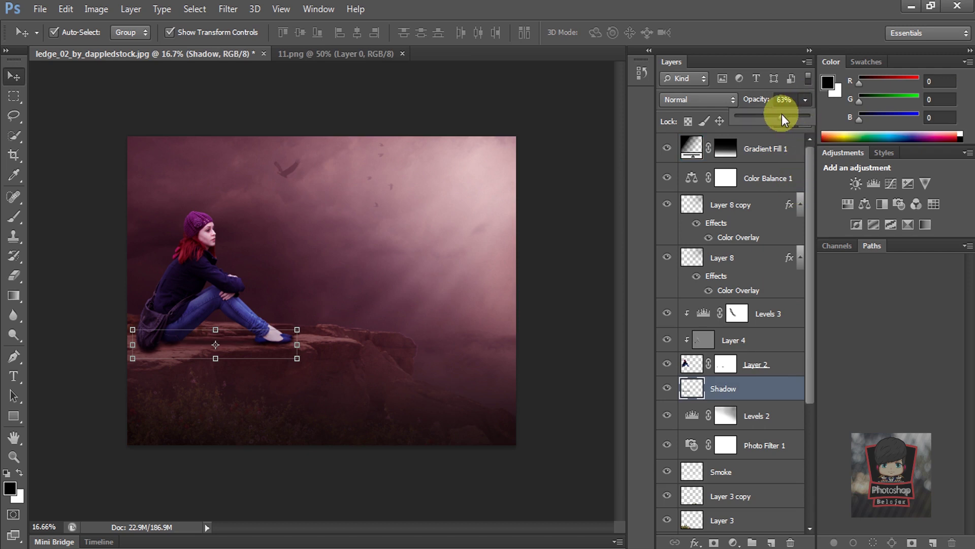
left_click(568, 186)
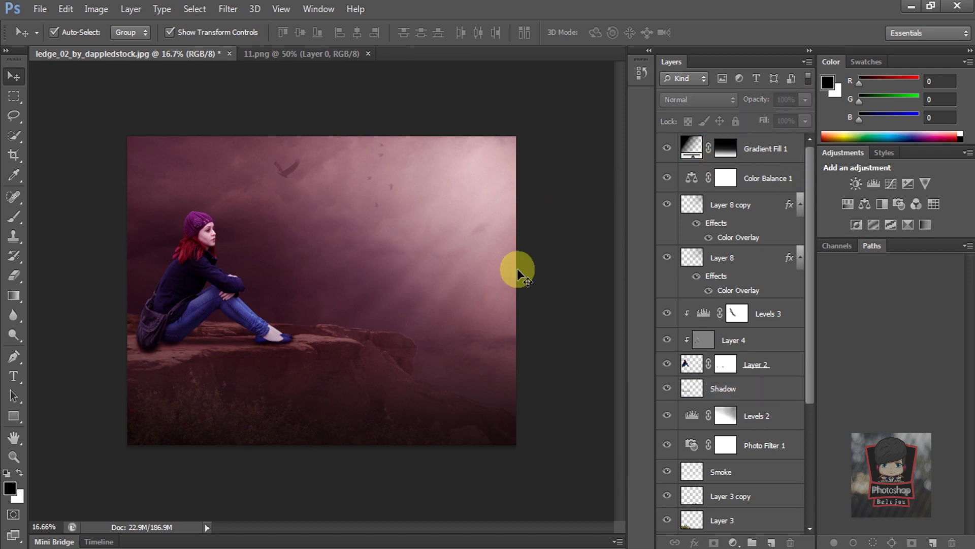
scroll(330, 285, "up", 1)
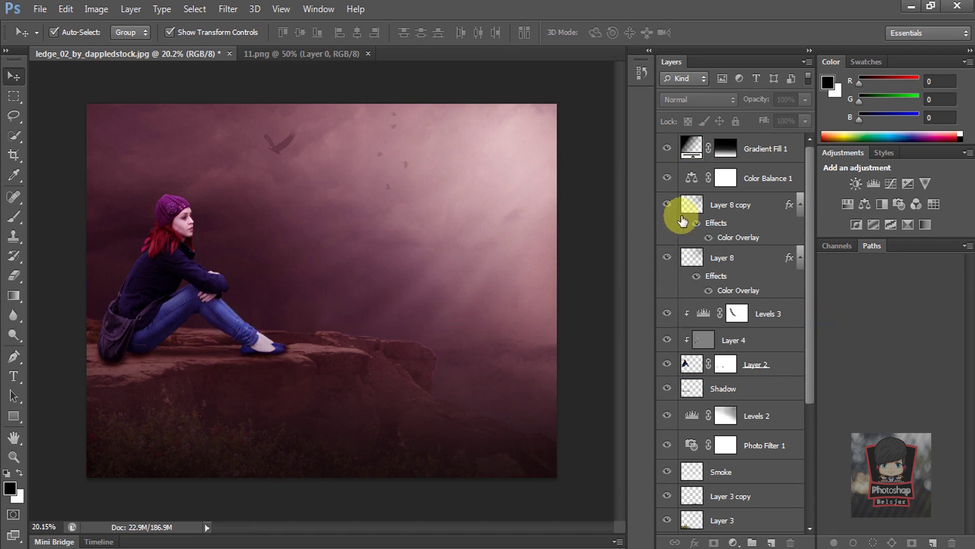
Compare Gradient Fill 1 on and off, then set its opacity to 74%
left_click(667, 148)
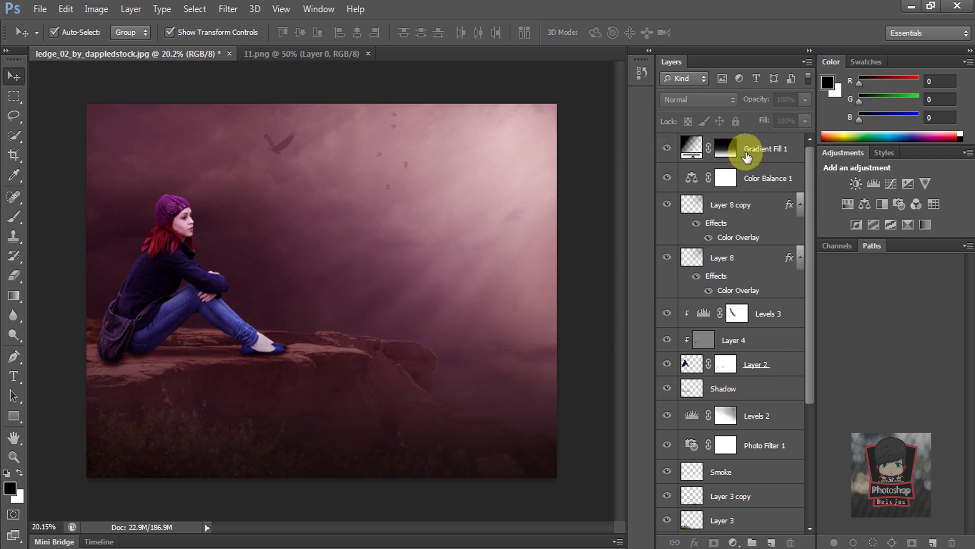
left_click(749, 148)
left_click(805, 100)
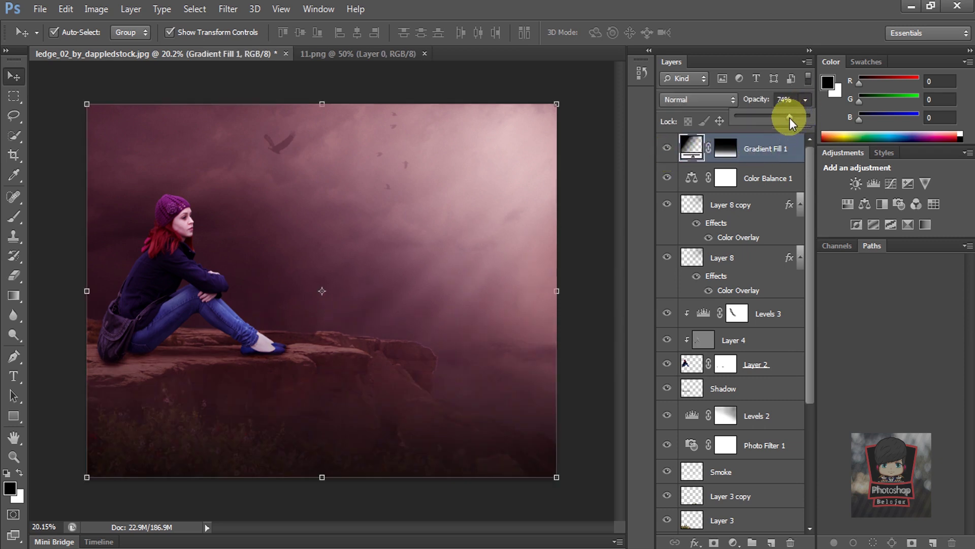
left_click(594, 157)
left_click(704, 339)
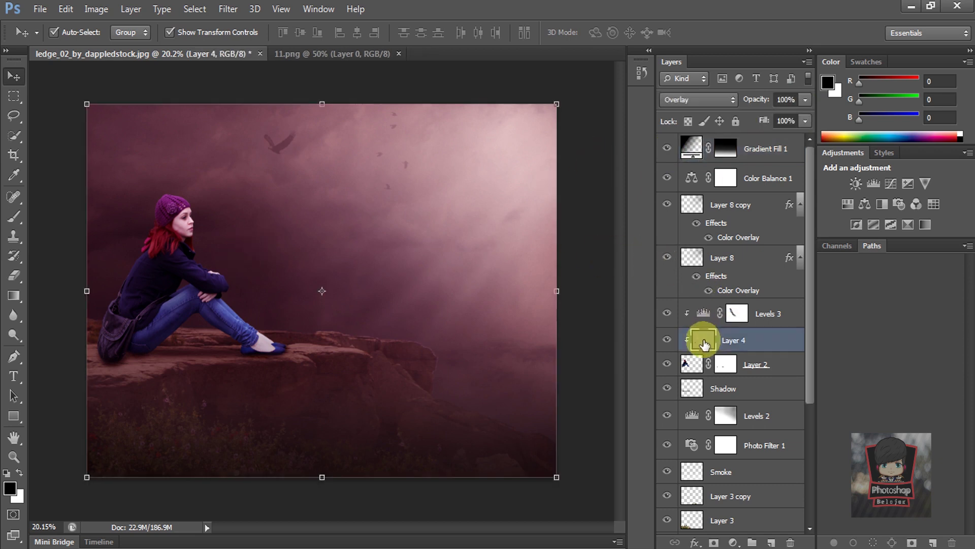
Dodge the woman's lips on Layer 4 with a small Shadows-range, 33% exposure brush
left_click(14, 335)
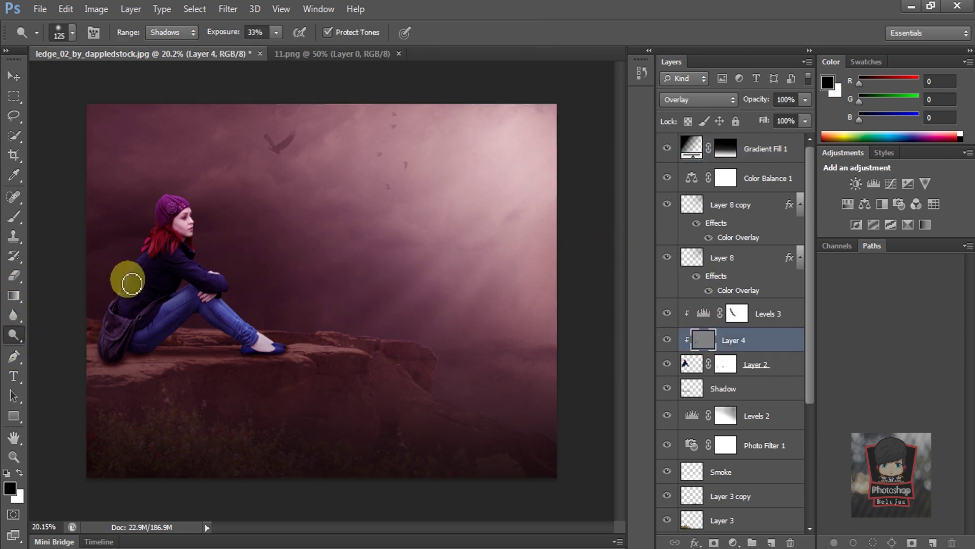
scroll(206, 211, "up", 1)
scroll(153, 198, "up", 4)
scroll(148, 192, "up", 2)
scroll(148, 167, "up", 2)
scroll(144, 132, "up", 2)
key("bracketleft")
key("bracketleft")
key("bracketleft")
key("bracketleft")
key("bracketleft")
key("bracketleft")
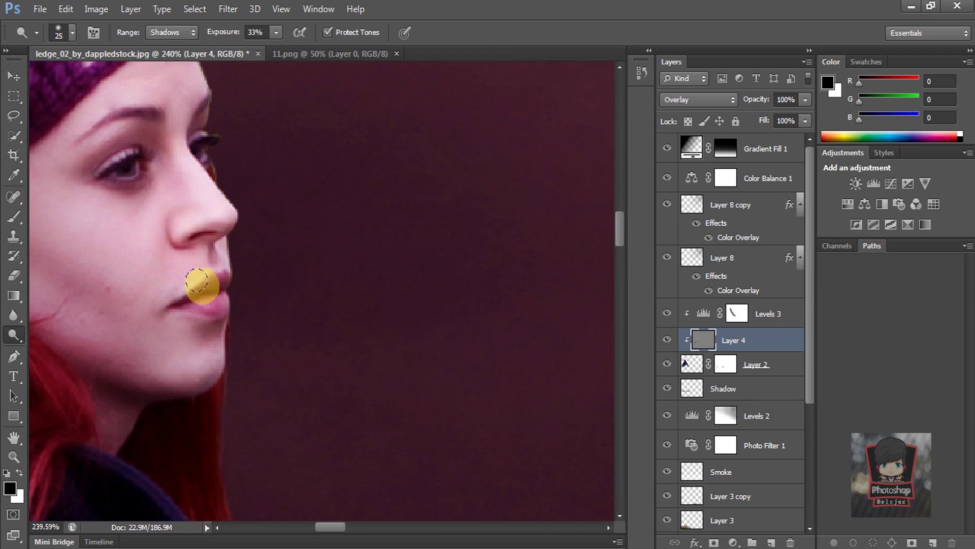
key("bracketleft")
Brighten the cheek and chin with resized dodge strokes
scroll(216, 303, "down", 1)
scroll(218, 304, "down", 1)
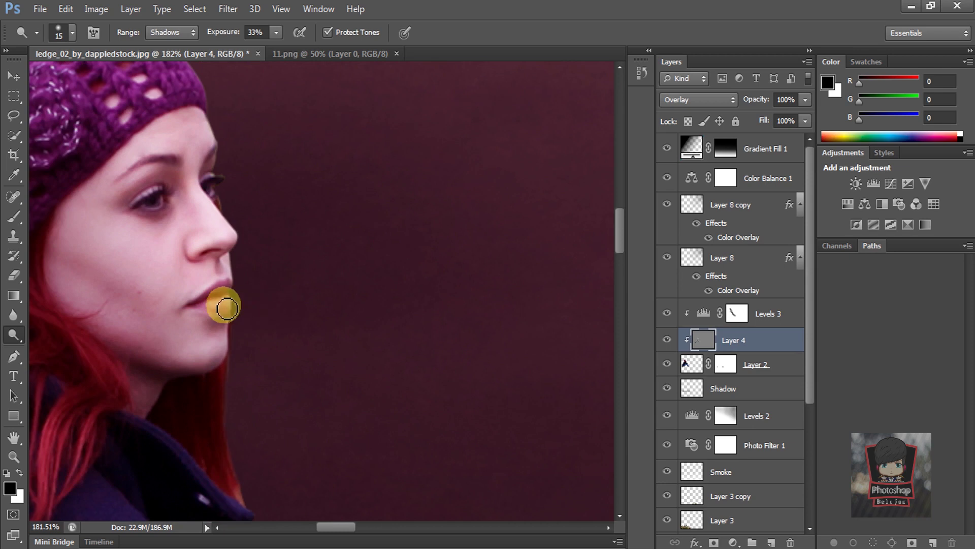
scroll(254, 289, "down", 1)
scroll(254, 277, "down", 1)
key("bracketright")
key("bracketright")
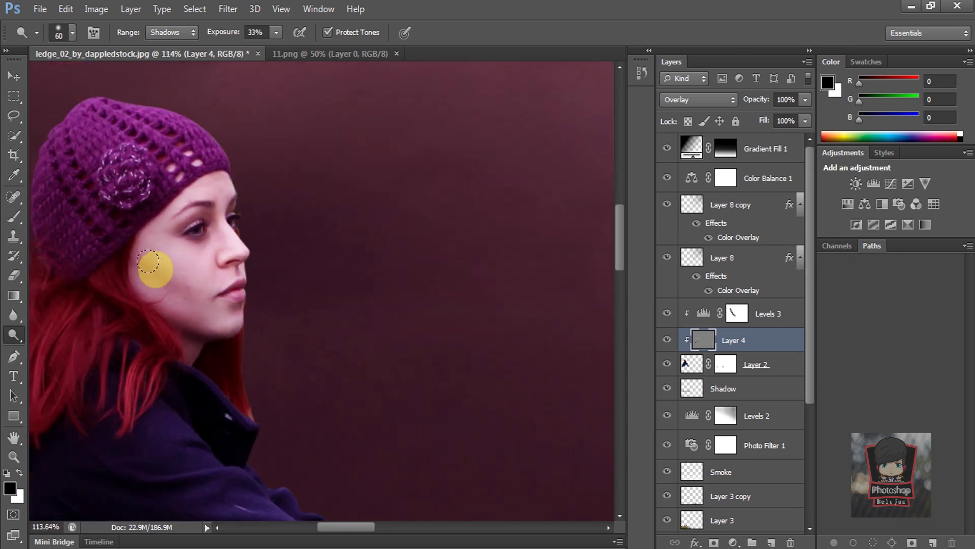
key("bracketleft")
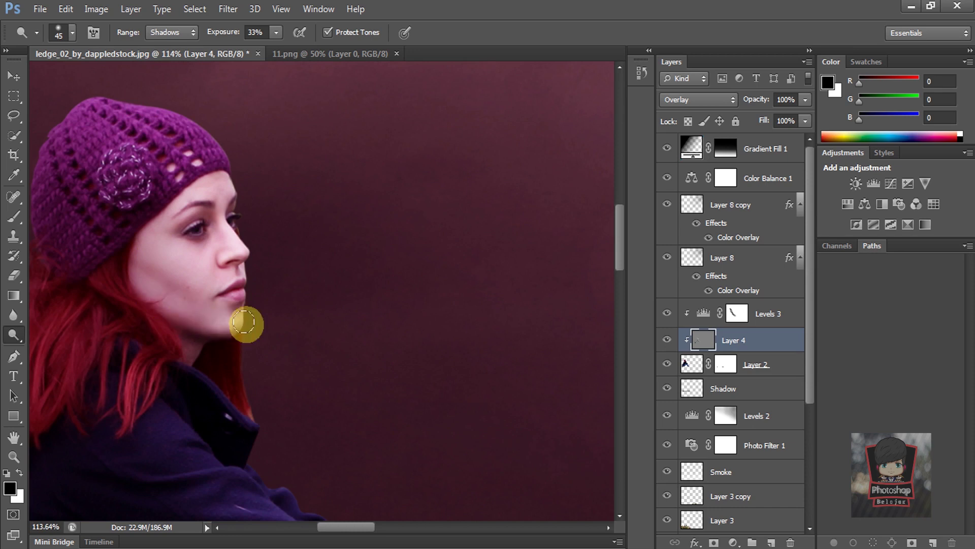
scroll(305, 320, "down", 2)
scroll(323, 318, "down", 1)
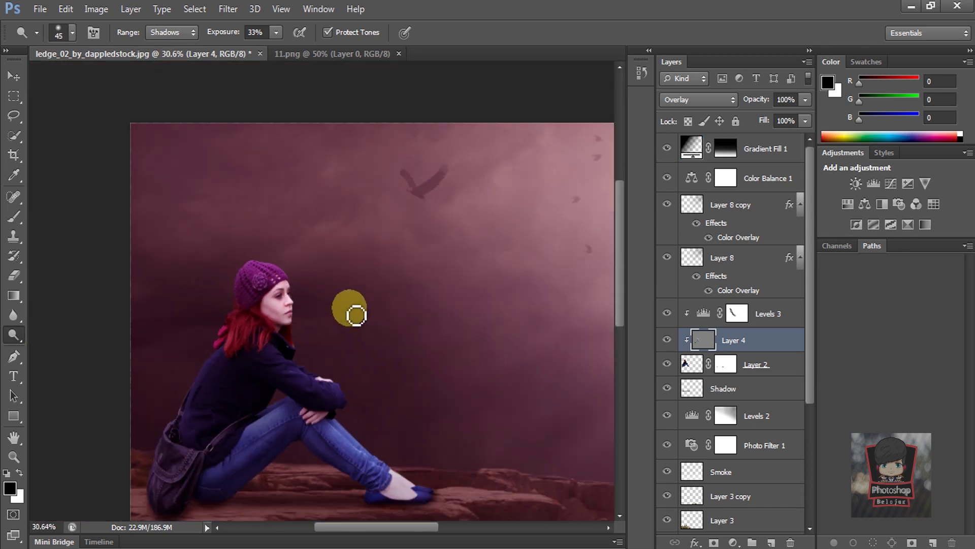
left_click(14, 76)
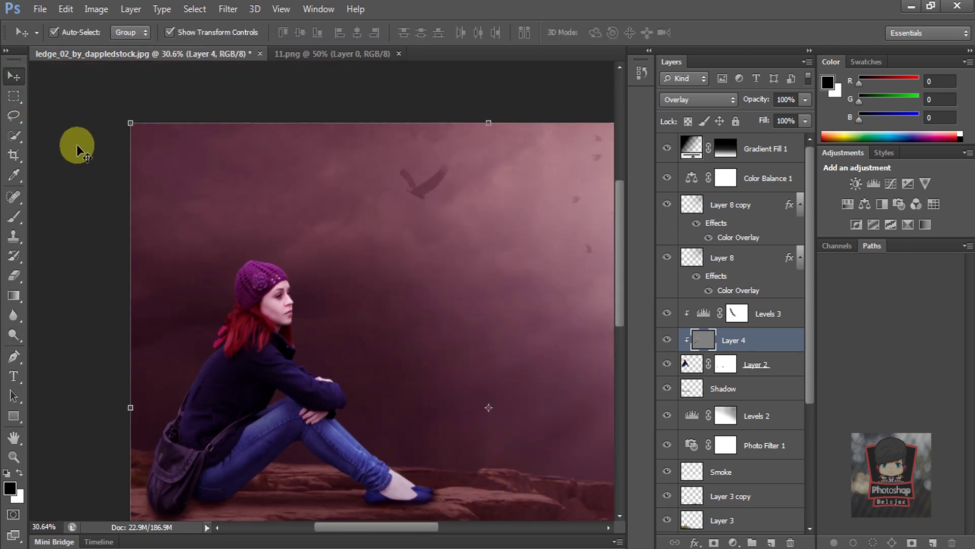
Fade the Layer 7 eagle to 20% opacity
left_click(78, 144)
scroll(269, 207, "down", 1)
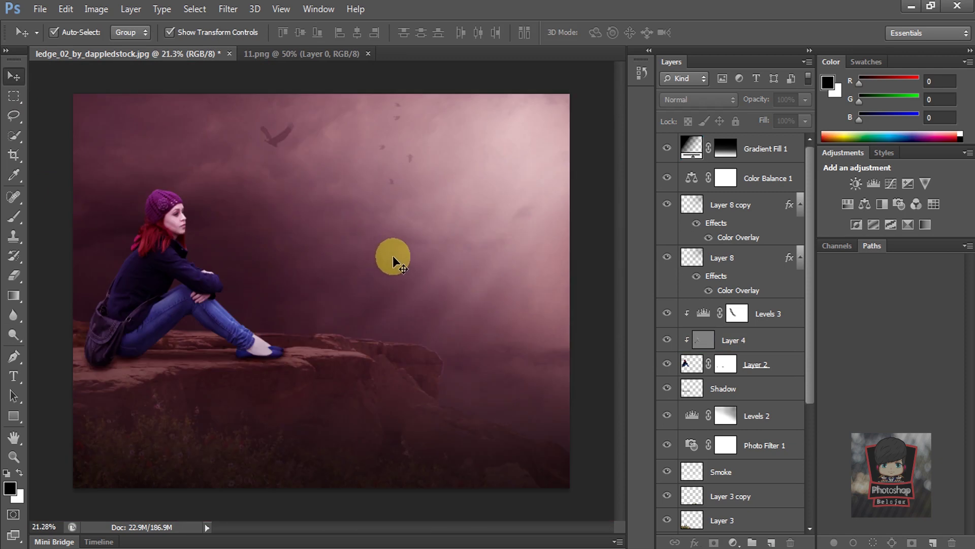
scroll(406, 270, "down", 1)
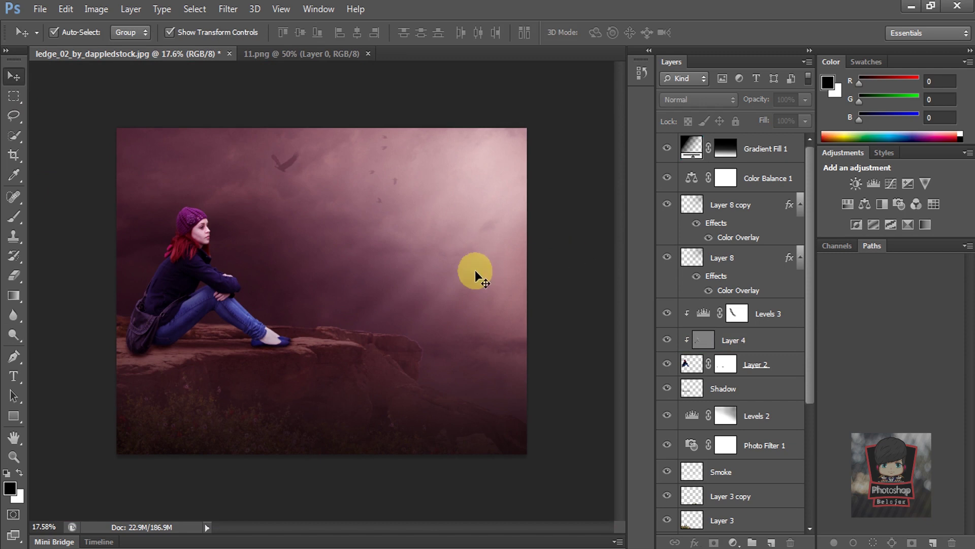
scroll(754, 339, "down", 2)
scroll(754, 340, "down", 2)
scroll(754, 339, "down", 2)
scroll(754, 343, "down", 1)
left_click(744, 342)
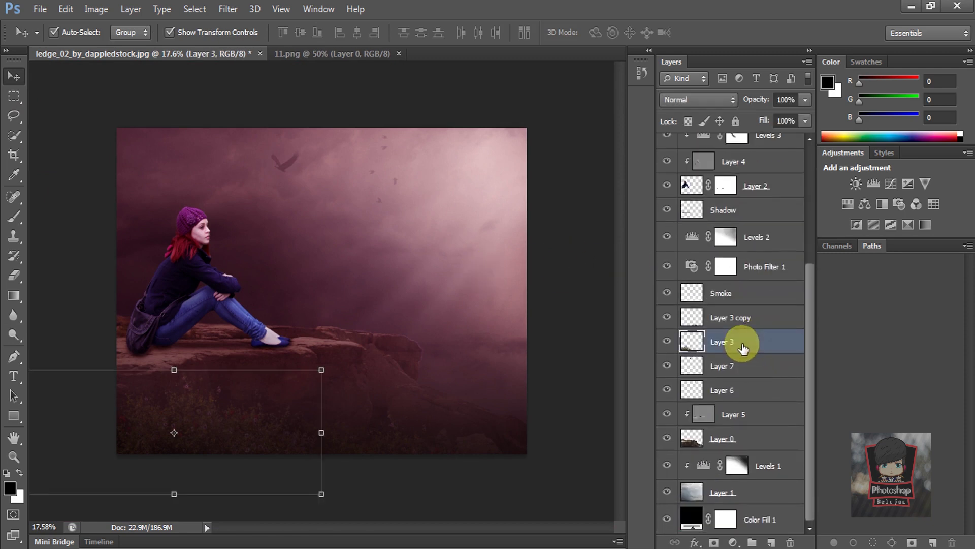
left_click(747, 367)
left_click(807, 100)
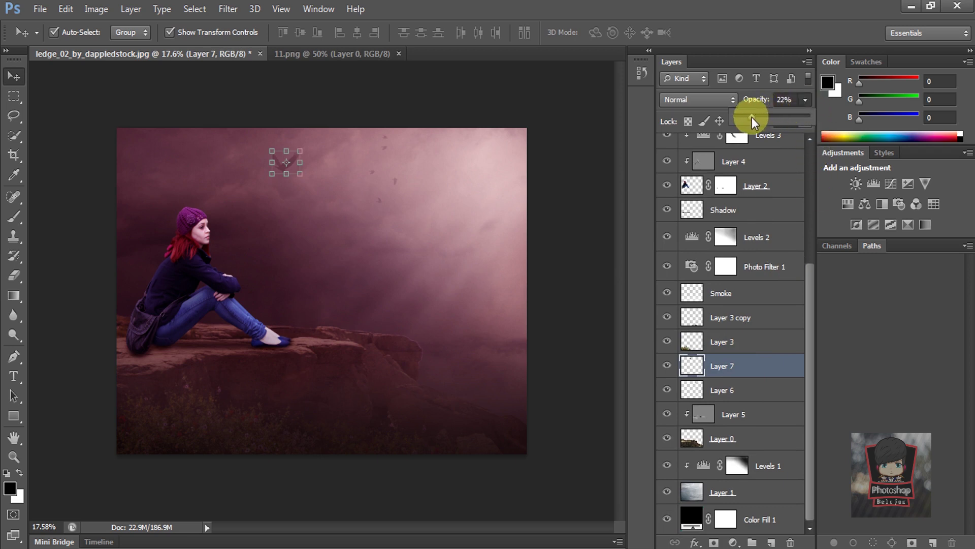
left_click_drag(750, 120, 749, 121)
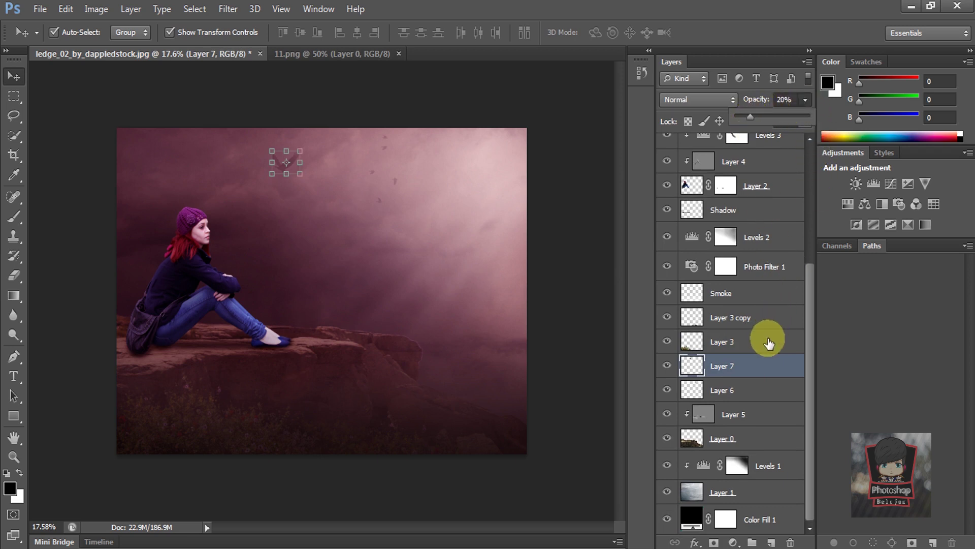
Set the Layer 6 birds to 13% opacity and deselect
left_click(755, 399)
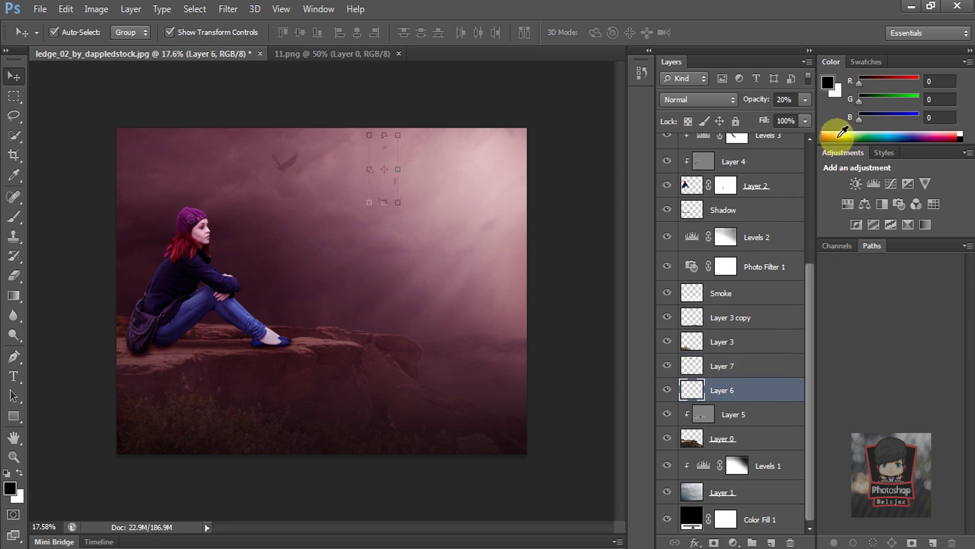
left_click(807, 101)
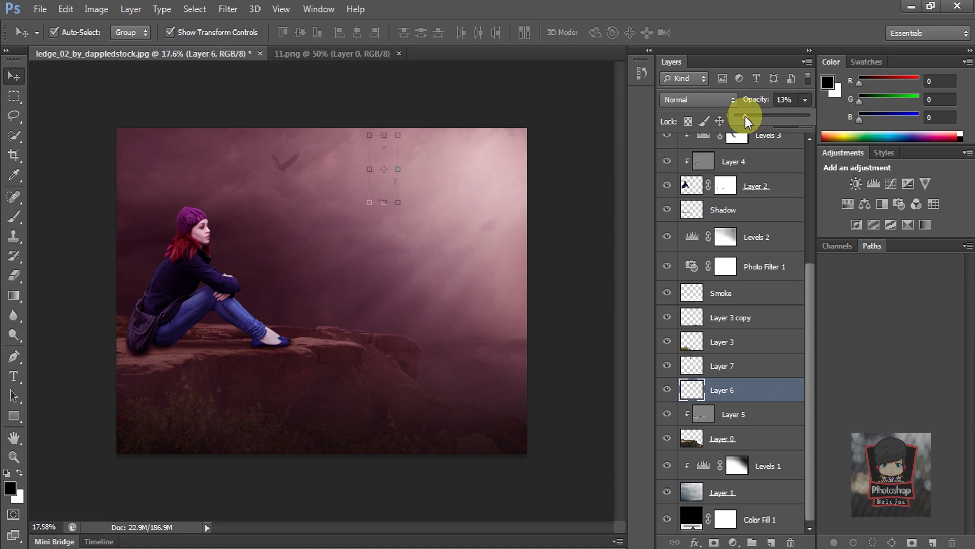
left_click(569, 138)
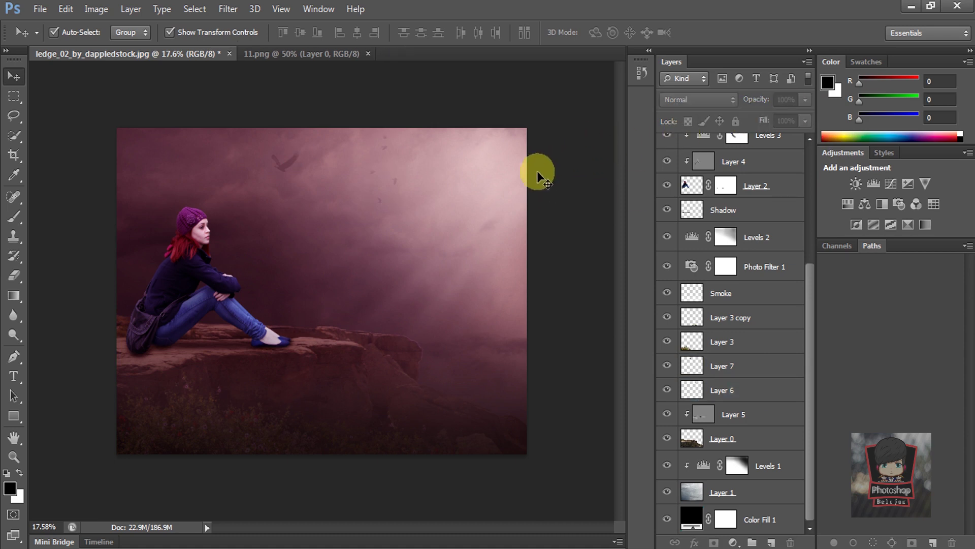
scroll(565, 291, "up", 1)
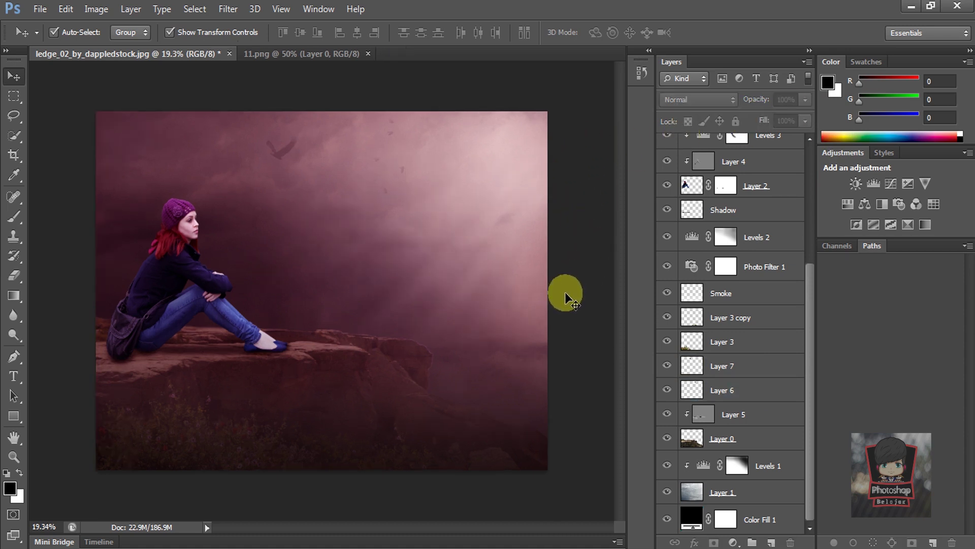